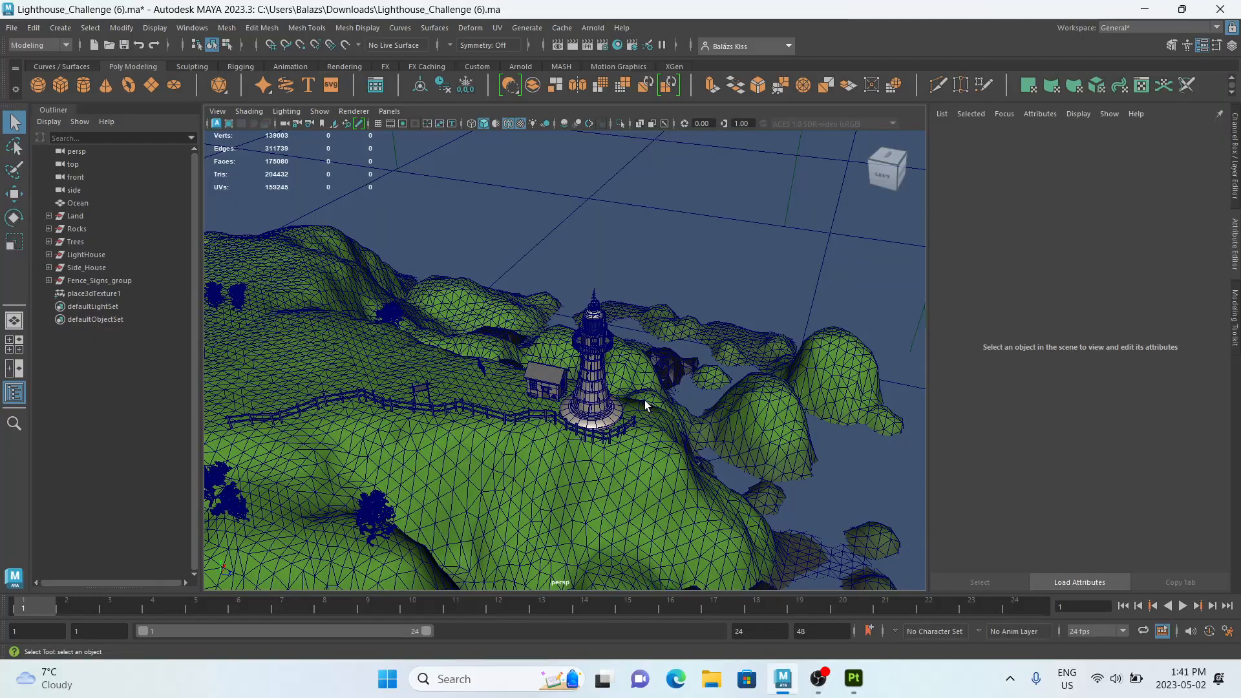
Examine the terrain, the lighthouse and the fence beside it from several angles.
alt+drag(644, 397, 603, 405)
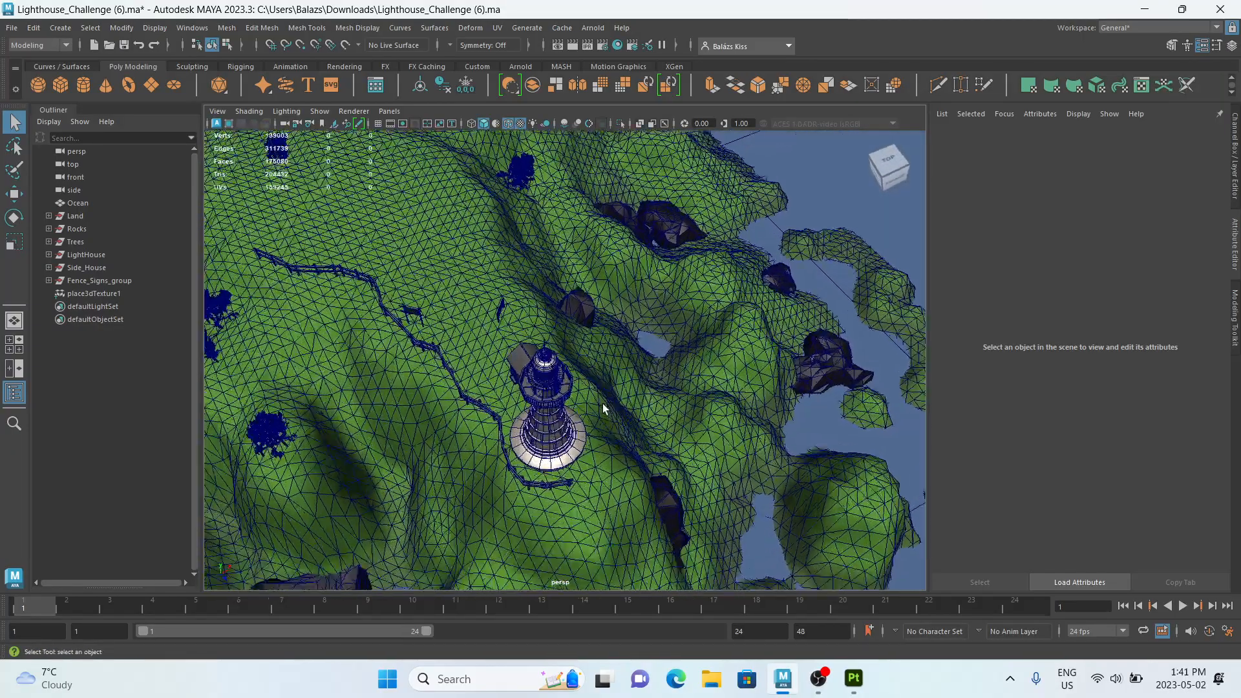
scroll(603, 406, down, 5)
alt+drag(502, 482, 763, 414)
alt+middle_drag(763, 414, 698, 321)
alt+drag(590, 362, 809, 374)
scroll(693, 362, up, 4)
alt+middle_drag(692, 362, 498, 429)
scroll(605, 391, up, 7)
alt+middle_drag(603, 285, 580, 386)
scroll(580, 387, up, 5)
alt+drag(580, 386, 654, 391)
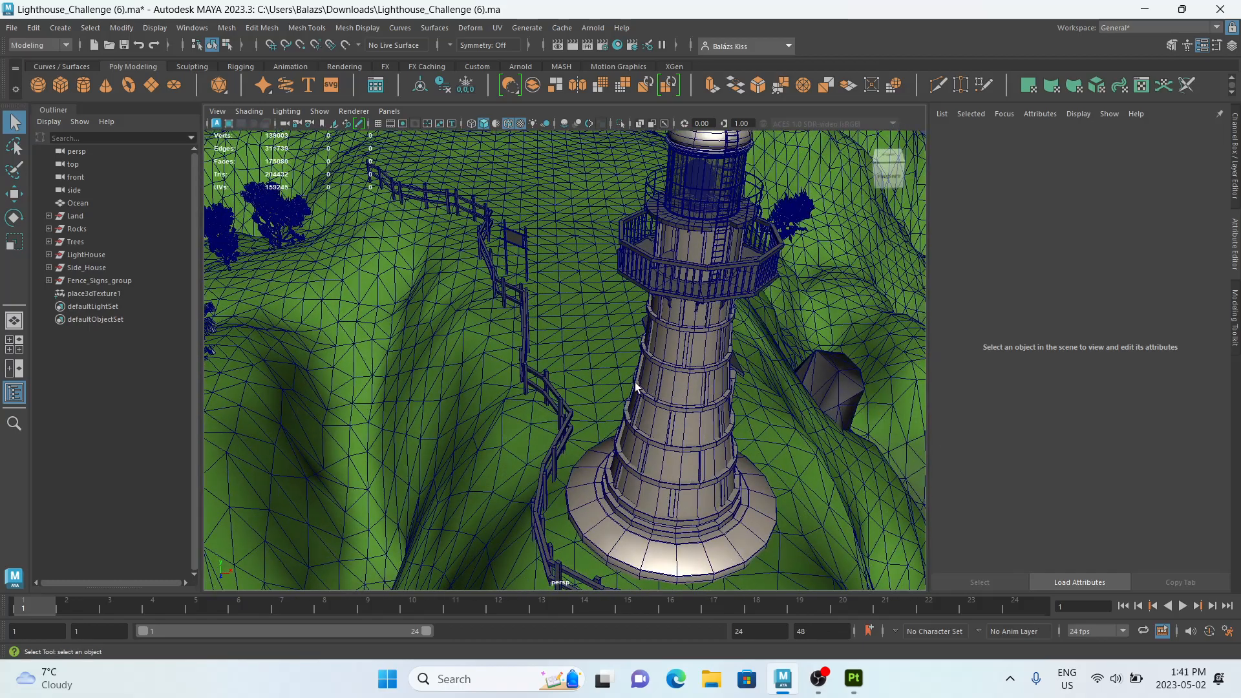
Select the fence's Railing_1 mesh and switch to the UV Editing workspace.
click(517, 385)
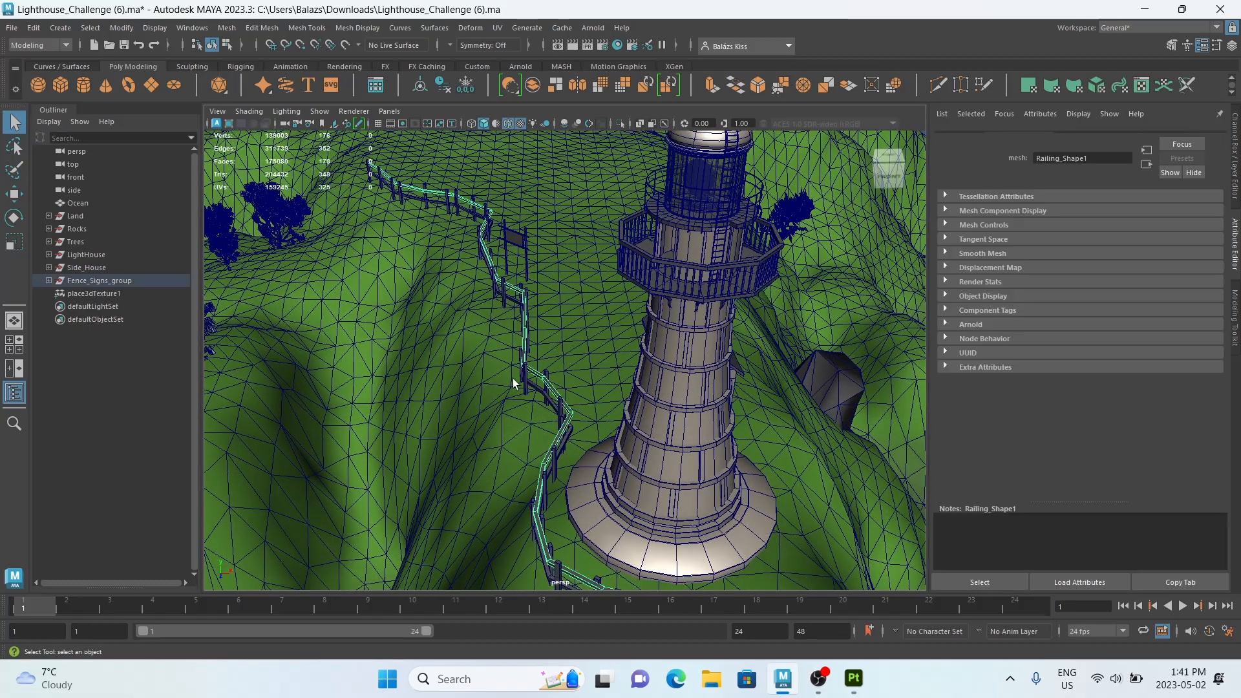
click(525, 324)
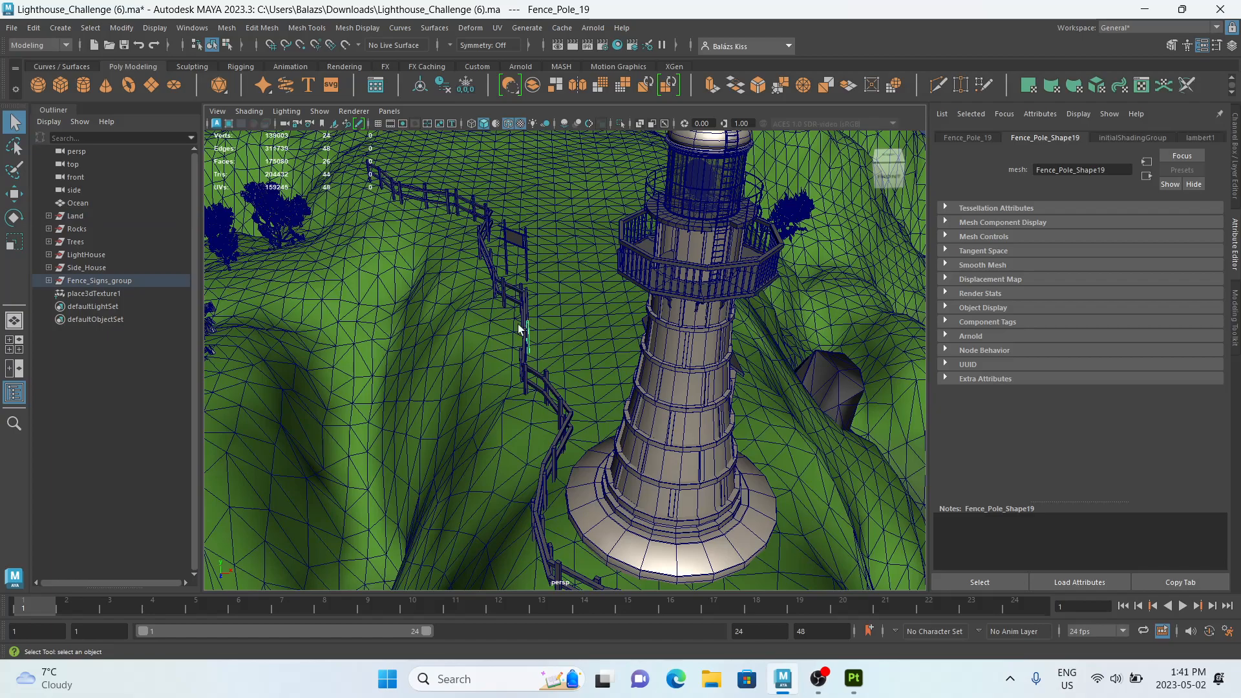
click(518, 289)
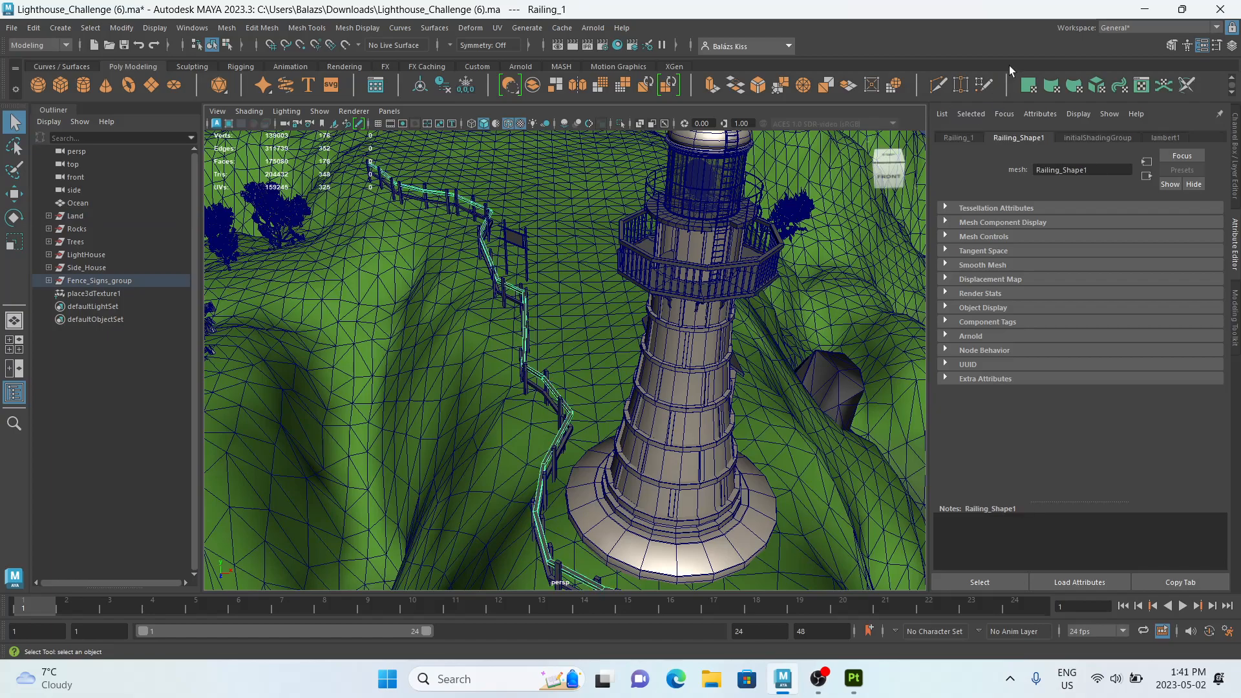
click(1126, 25)
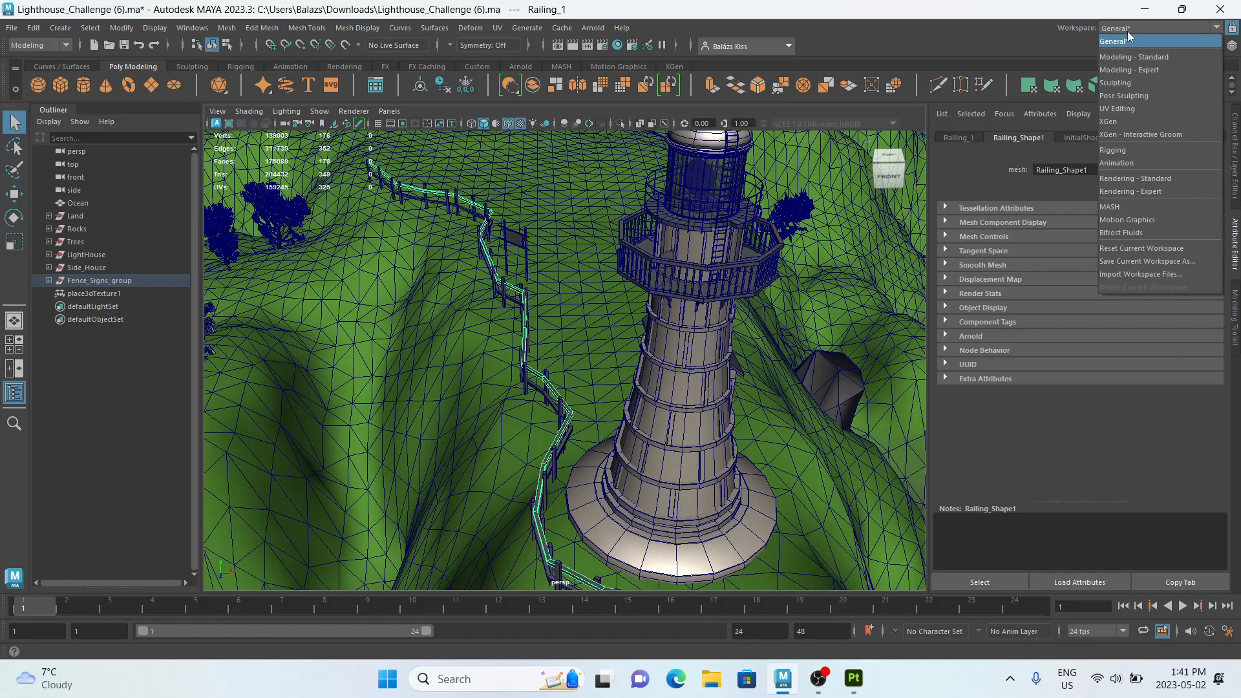
click(1114, 109)
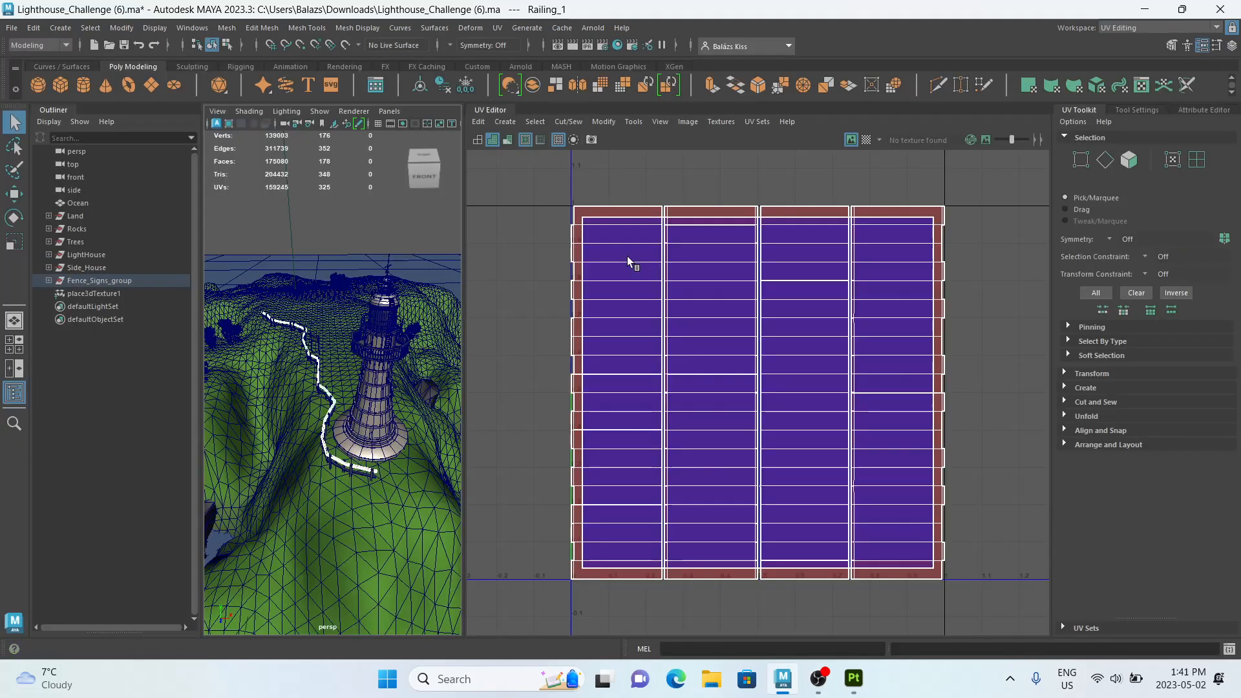
Compare the UV layouts of a fence pole and the fence railing up close.
alt+drag(375, 317, 360, 344)
alt+right_drag(359, 344, 340, 373)
click(362, 239)
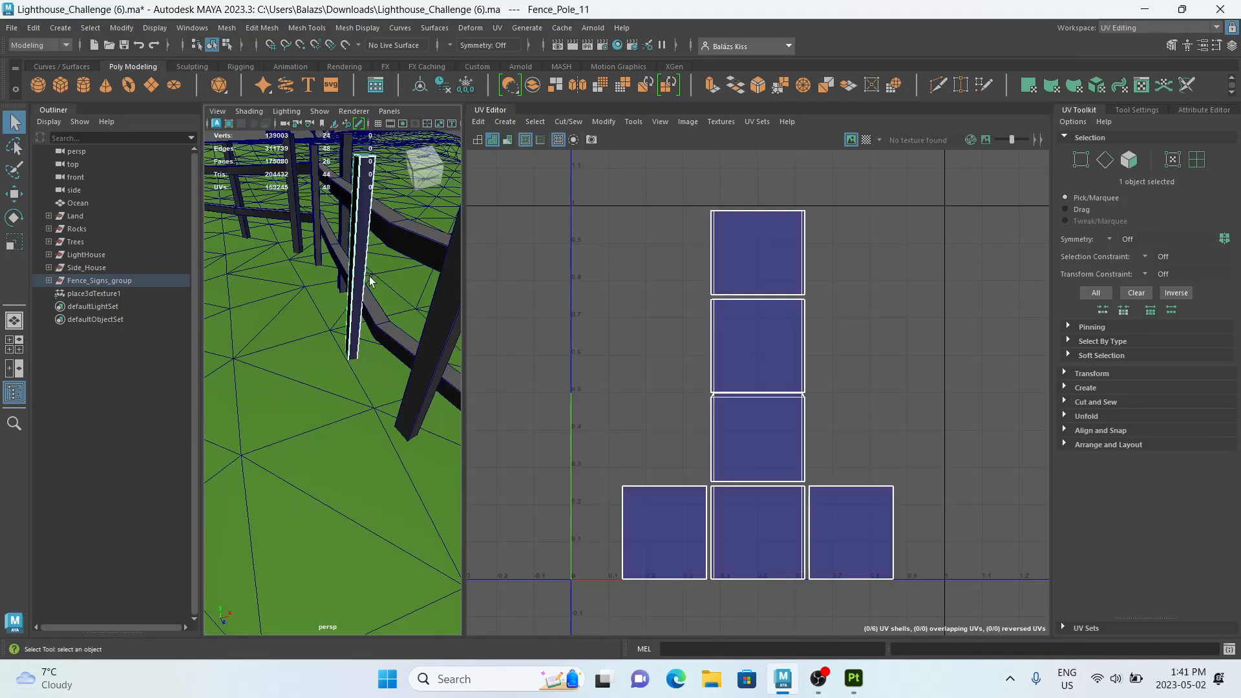
click(386, 228)
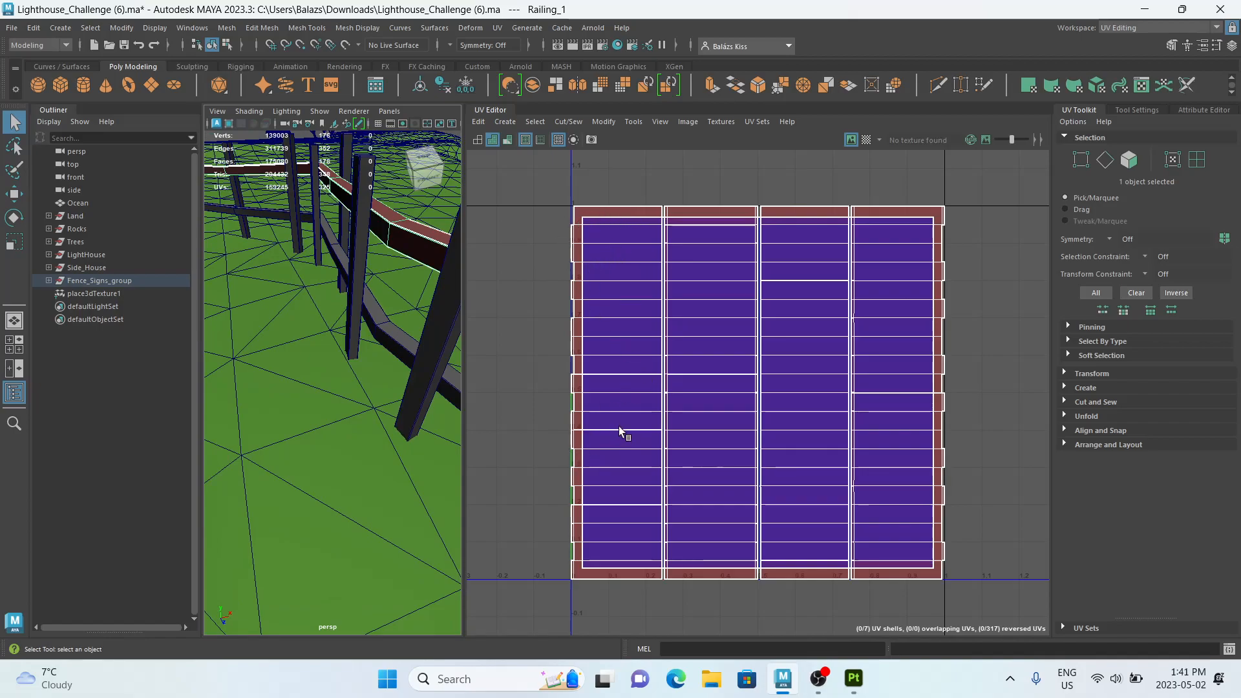
alt+middle_drag(359, 307, 336, 286)
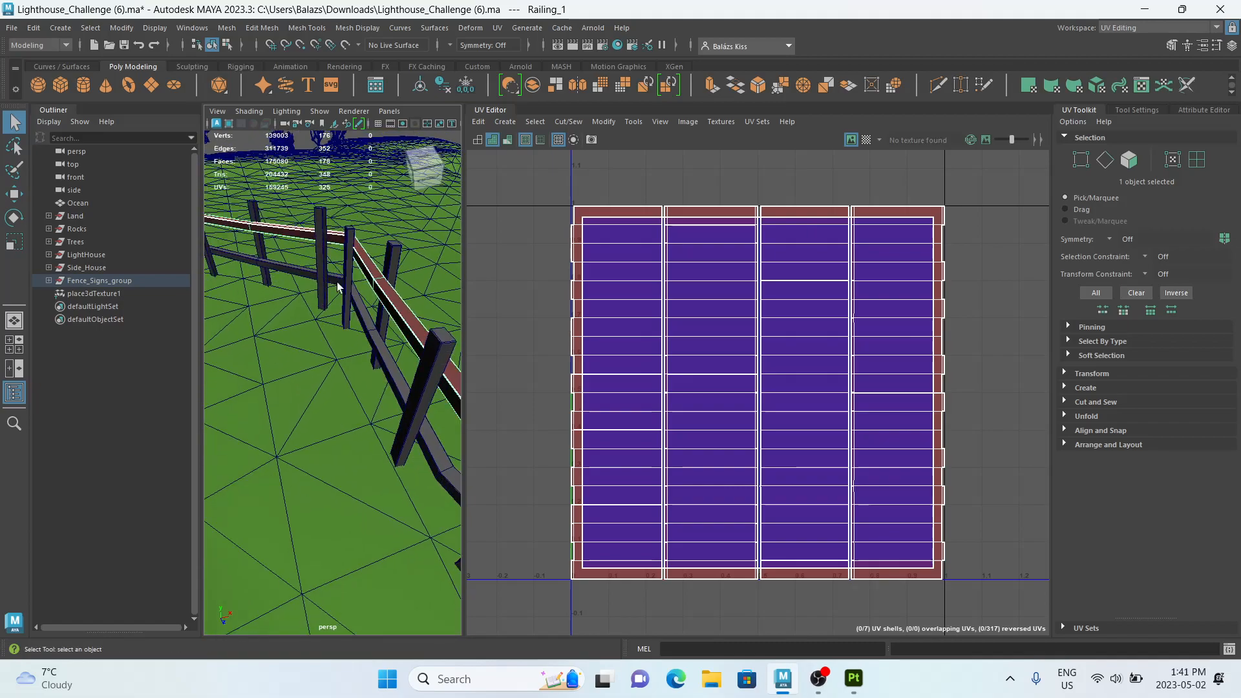
Select Fence_Pole_11 and inspect each of its UV shells in UV shell selection mode to match them to the pole's faces.
click(413, 405)
alt+right_drag(413, 405, 443, 407)
right_drag(744, 459, 743, 414)
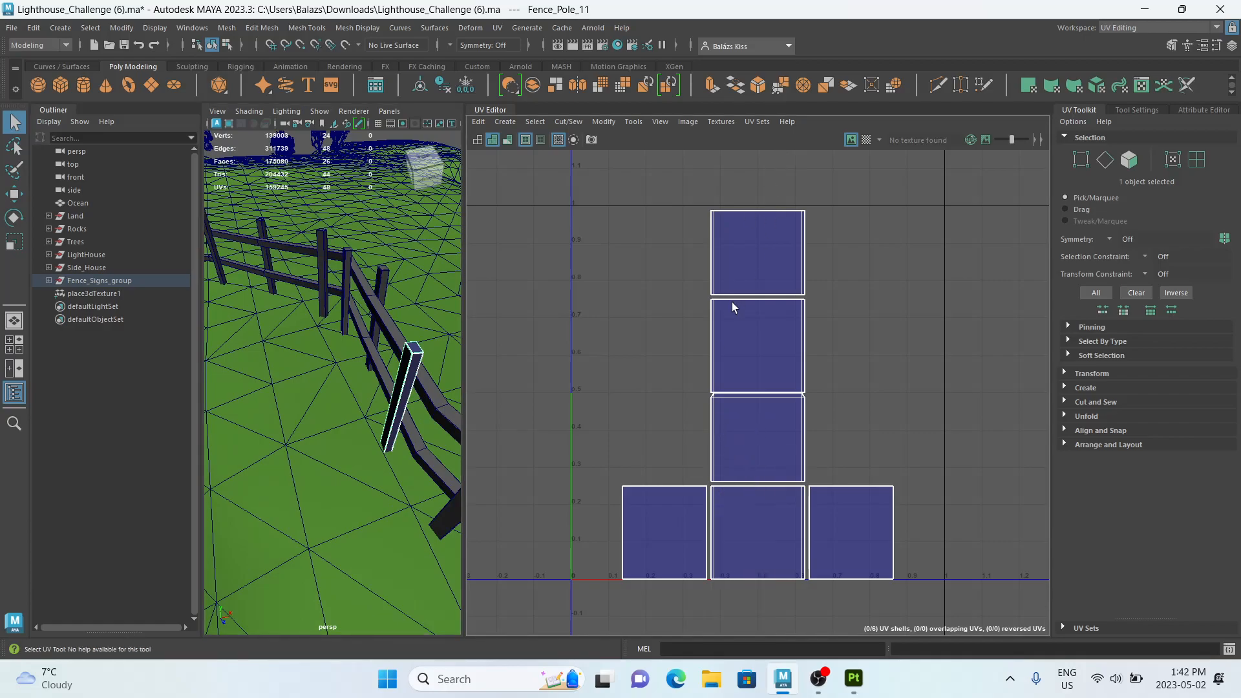
right_drag(735, 316, 676, 292)
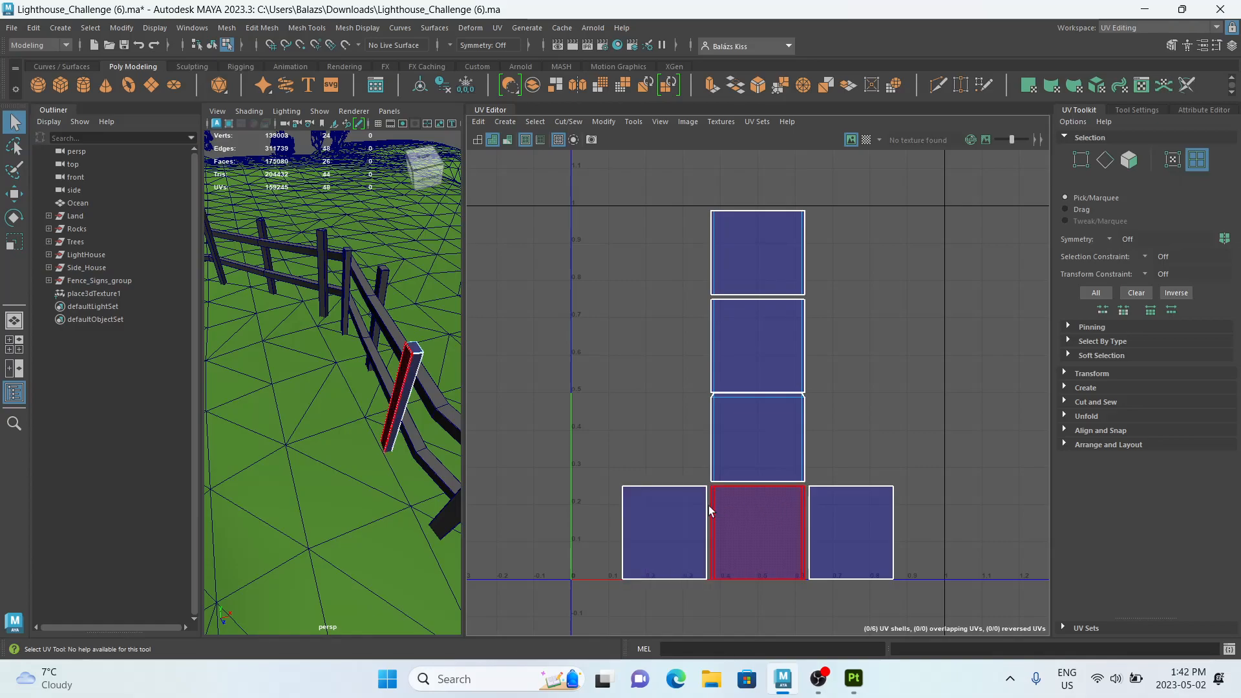
click(680, 511)
click(736, 514)
click(822, 498)
click(787, 438)
click(776, 357)
click(771, 266)
alt+middle_drag(371, 347, 372, 351)
key(f)
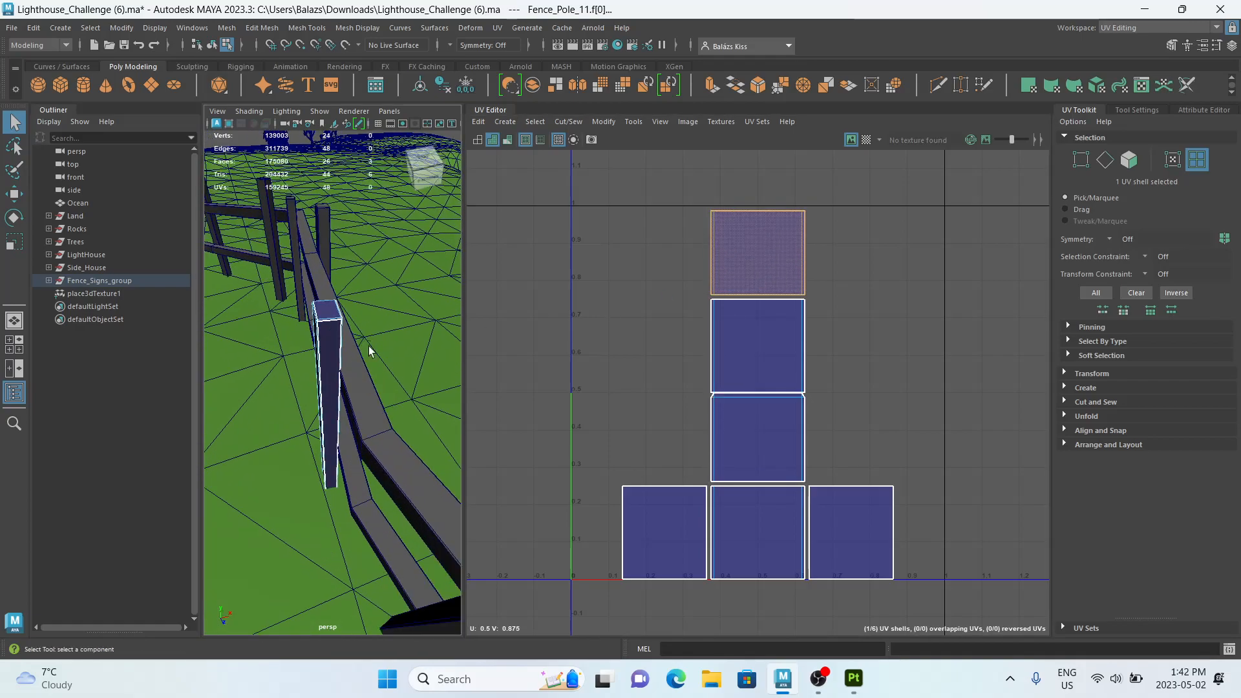
click(653, 516)
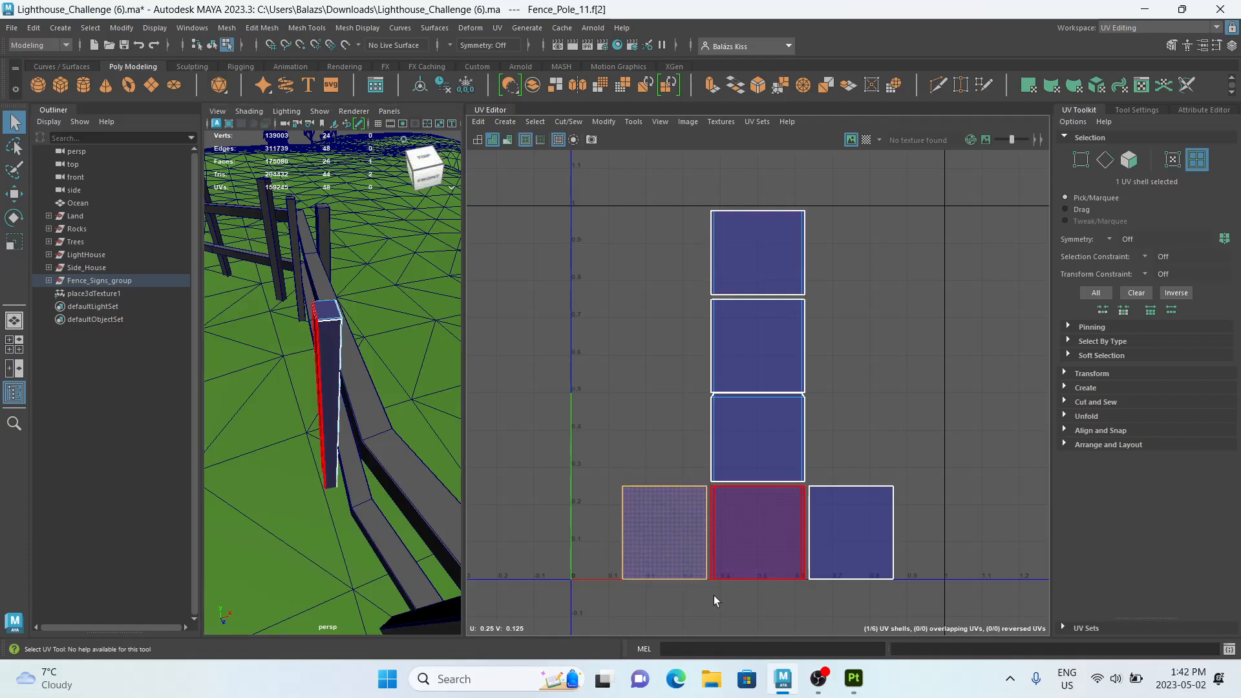
click(643, 449)
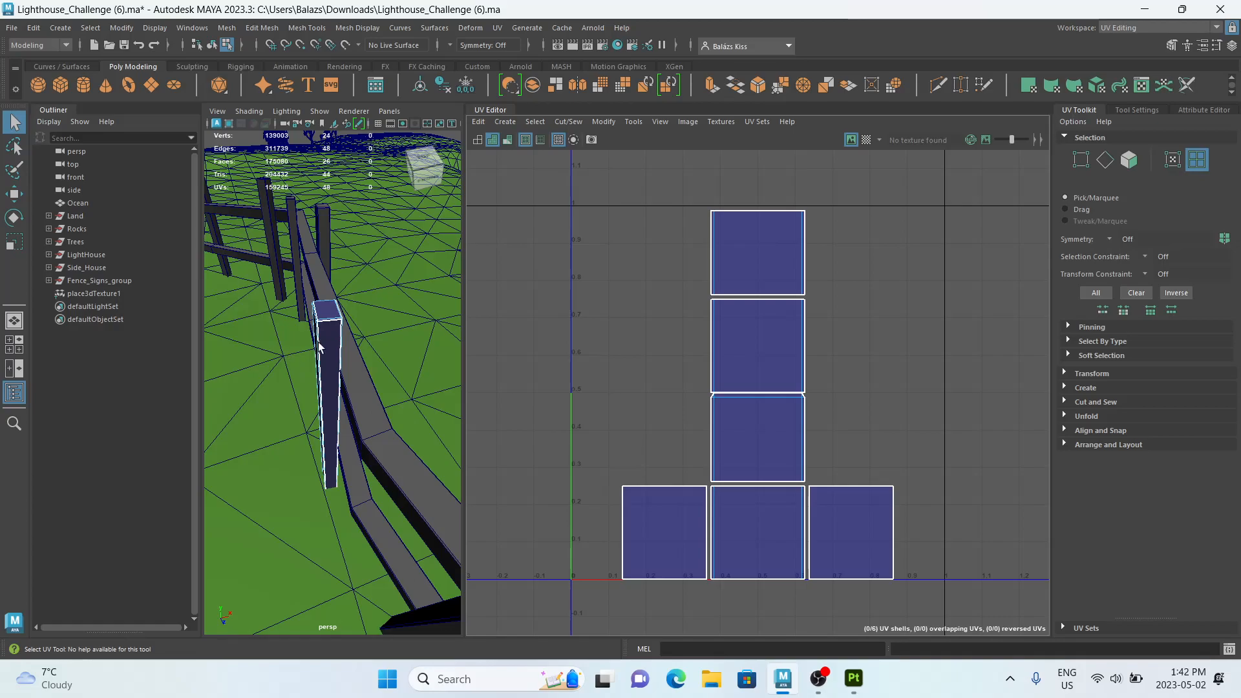
Switch Fence_Pole_11 to edge selection and pick out border edges at the top of the bottom-centre UV shell.
alt+drag(322, 347, 323, 354)
right_drag(674, 487, 673, 472)
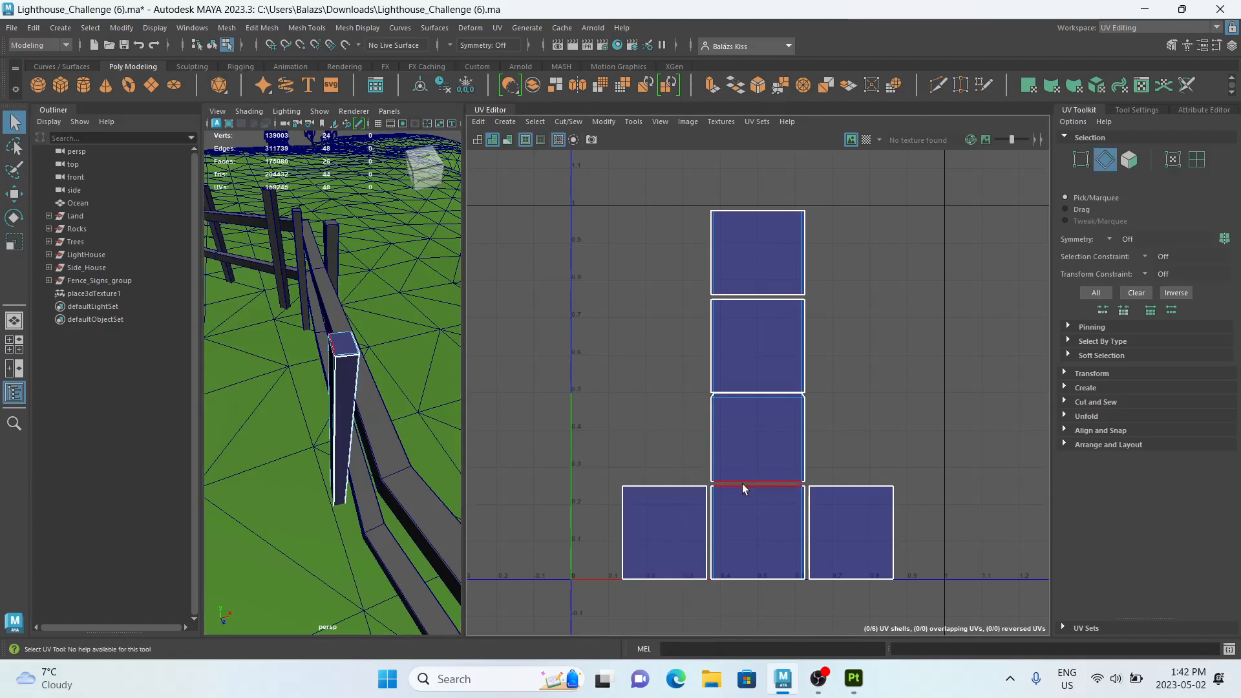
click(711, 490)
scroll(711, 489, up, 5)
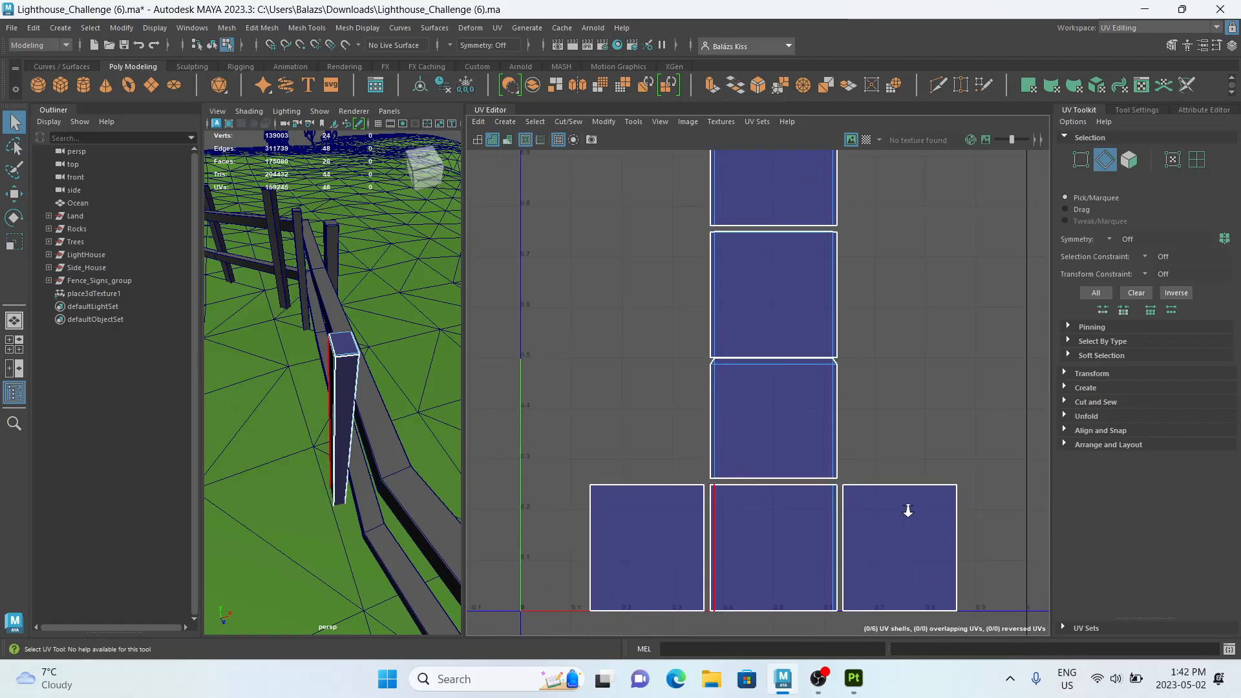
scroll(785, 485, up, 3)
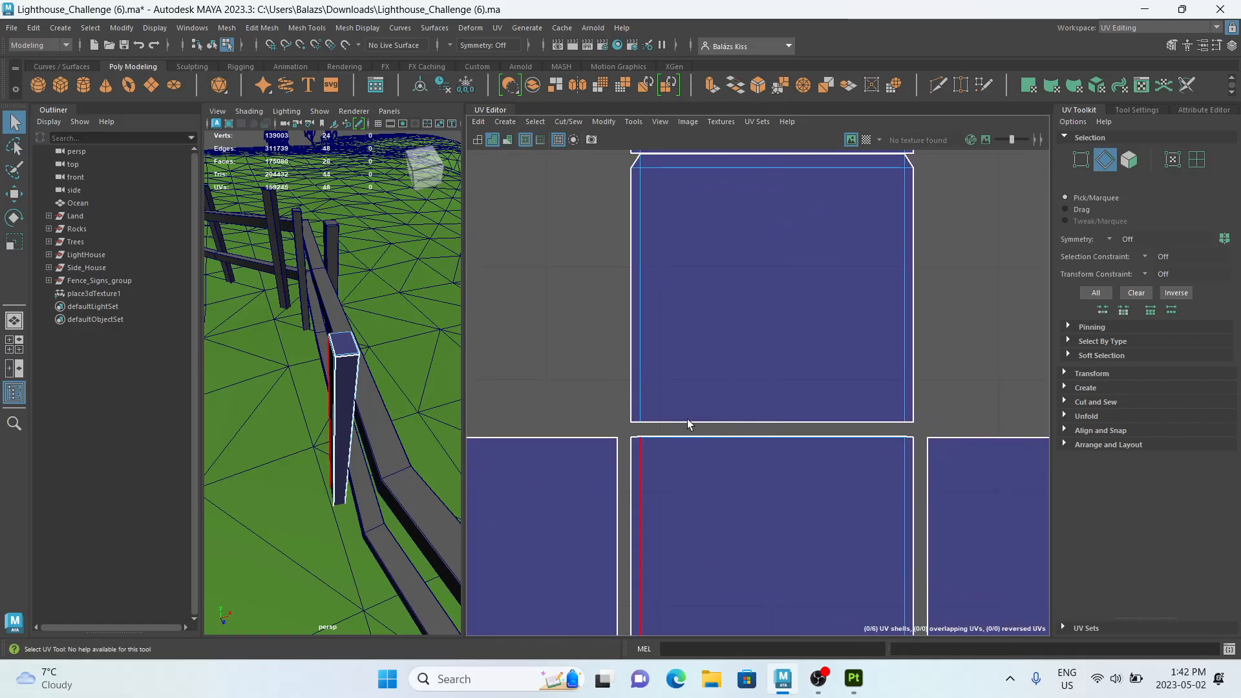
scroll(666, 424, up, 2)
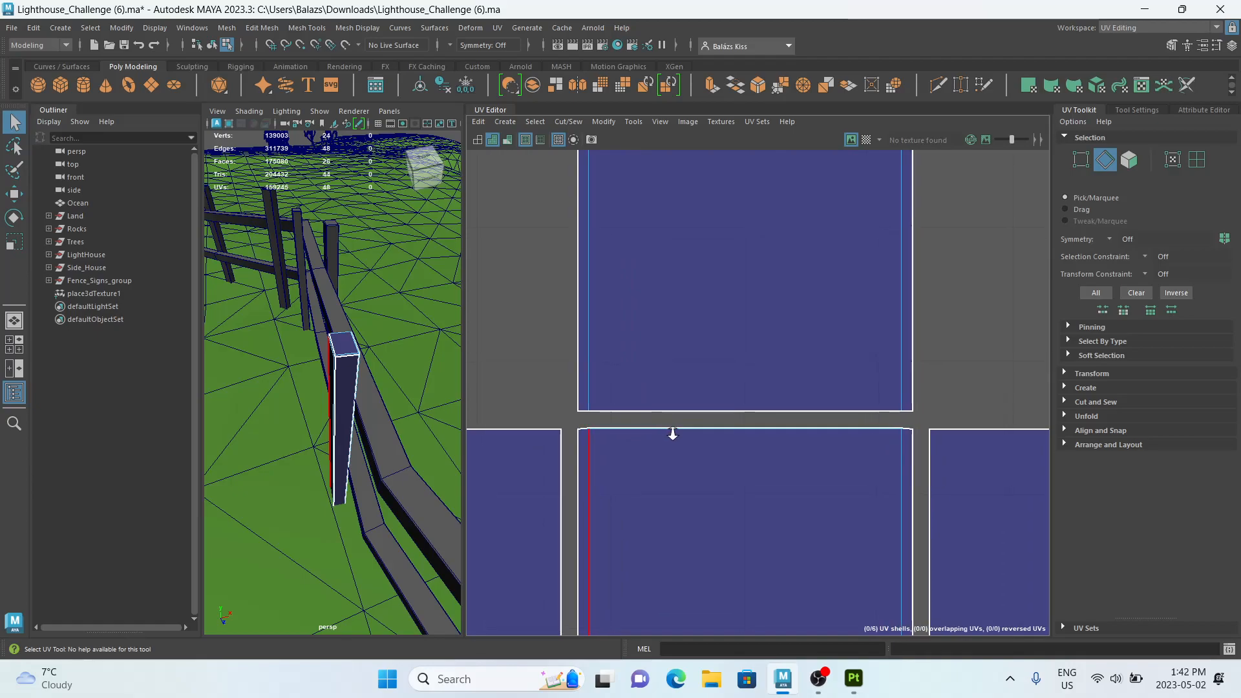
click(577, 437)
click(601, 429)
scroll(601, 430, up, 3)
alt+right_drag(866, 480, 843, 473)
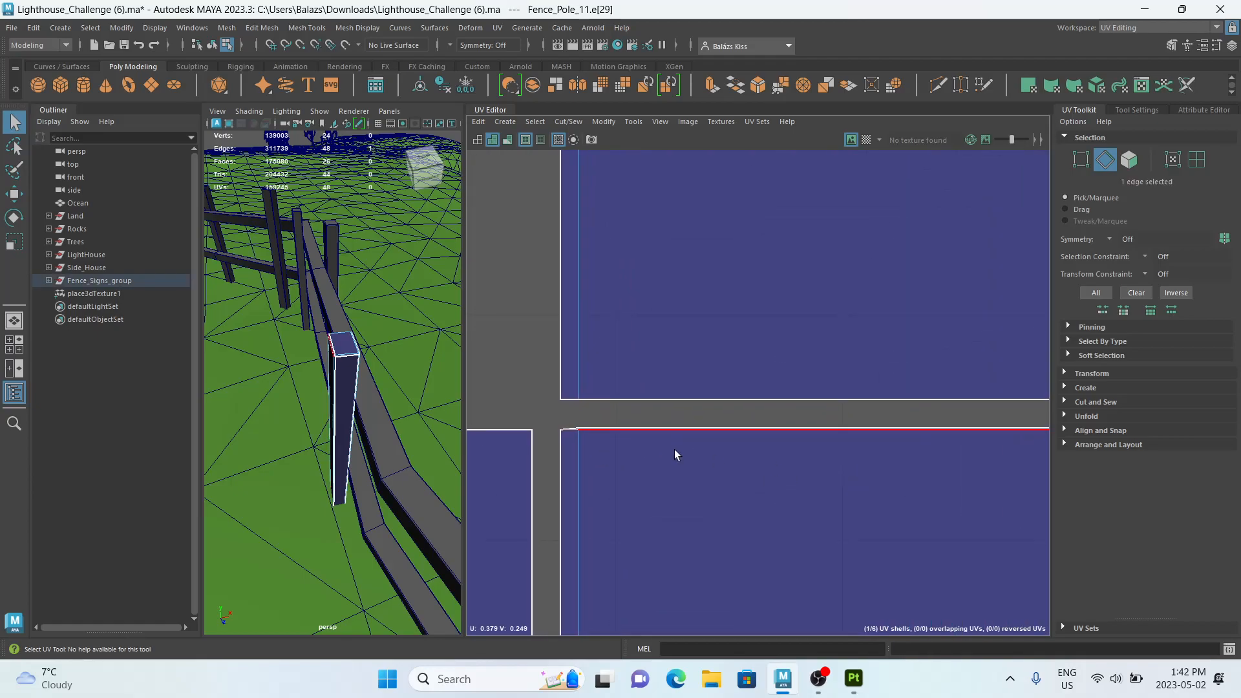
Select the three seam edges between the bottom-centre shell and the shell above, and join them with Move and Sew Edges.
click(570, 429)
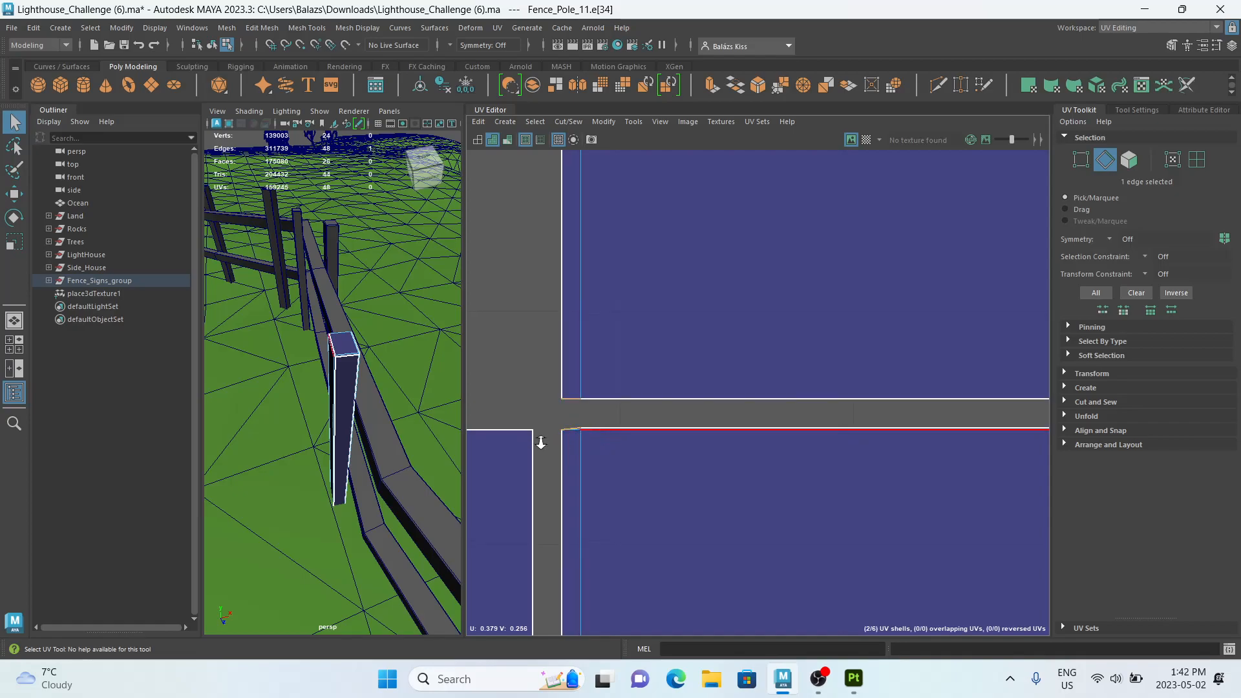
alt+right_drag(892, 476, 613, 397)
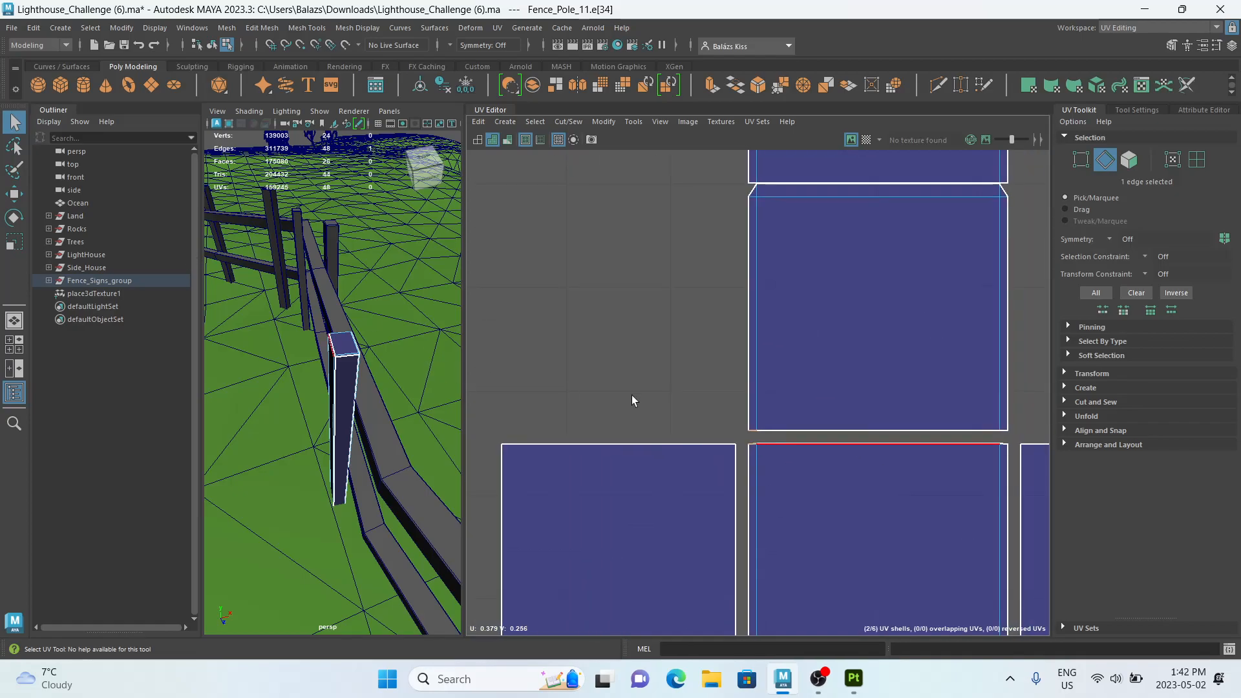
alt+middle_drag(854, 445, 798, 443)
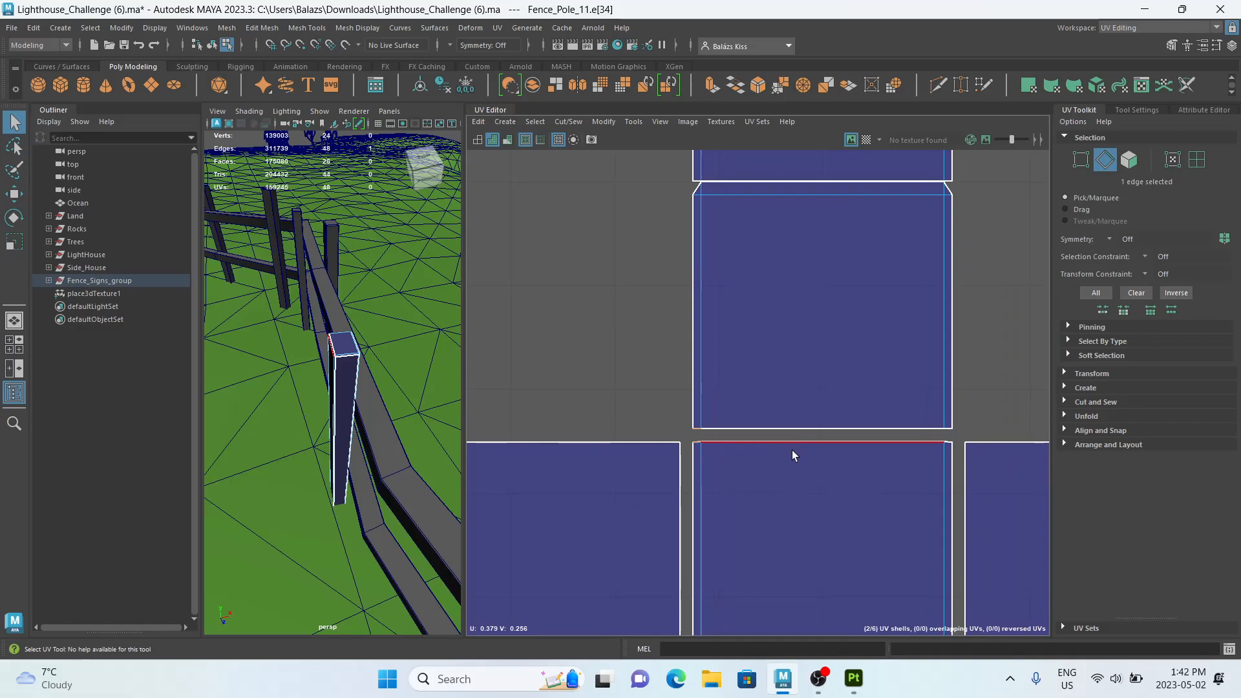
alt+middle_drag(766, 427, 726, 441)
scroll(769, 459, up, 4)
scroll(686, 444, up, 1)
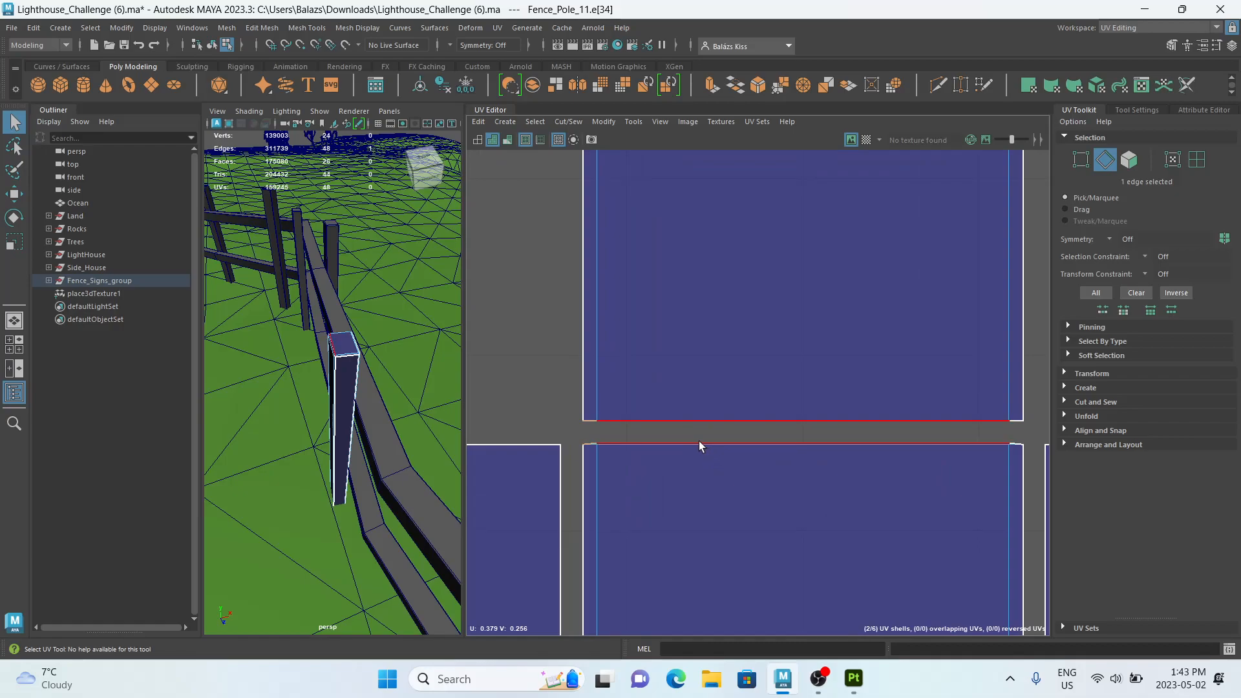
shift+click(701, 441)
alt+middle_drag(805, 451, 700, 457)
shift+click(861, 401)
shift+click(860, 404)
scroll(638, 416, down, 3)
shift+right_drag(690, 400, 685, 354)
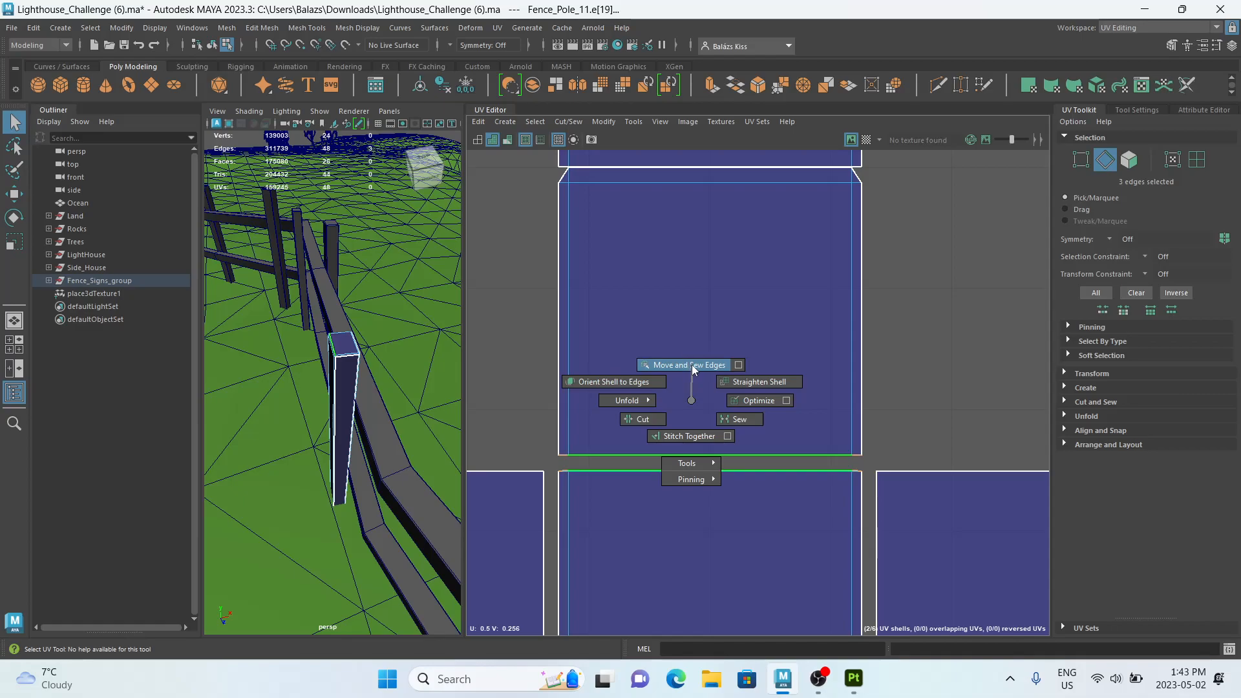
shift+right_drag(692, 365, 692, 364)
scroll(699, 455, down, 5)
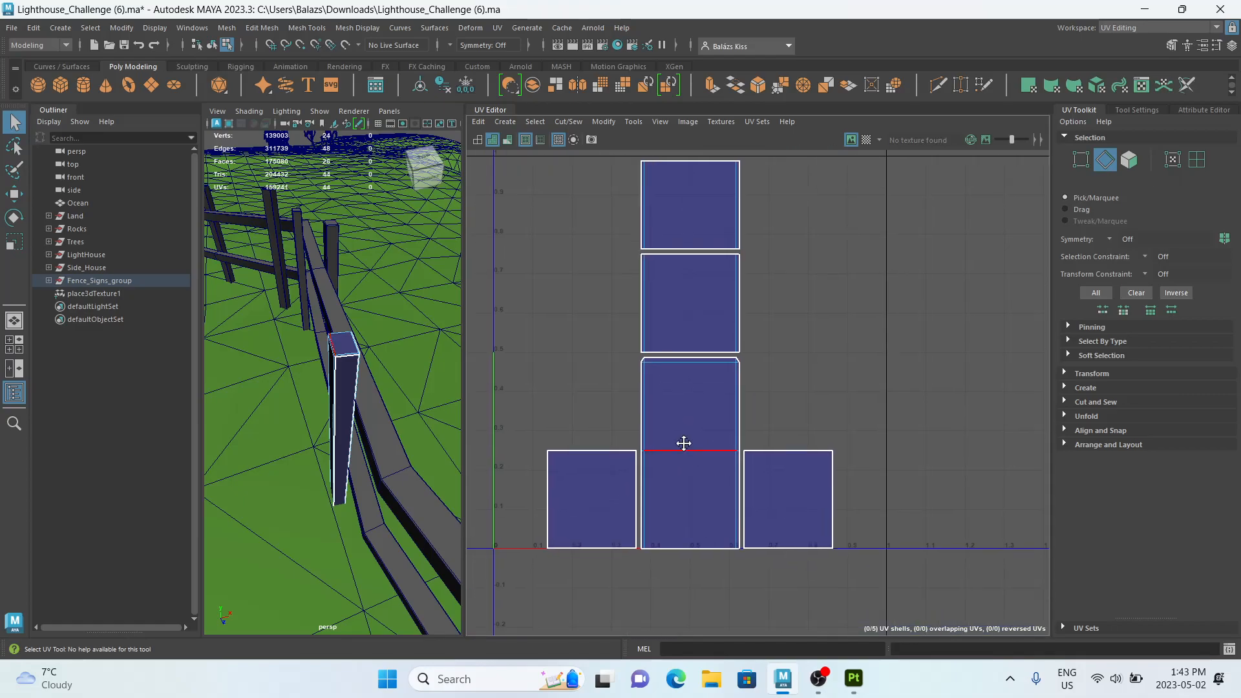
Move and sew the three seam edges joining the merged strip to the next shell above it.
scroll(696, 453, up, 3)
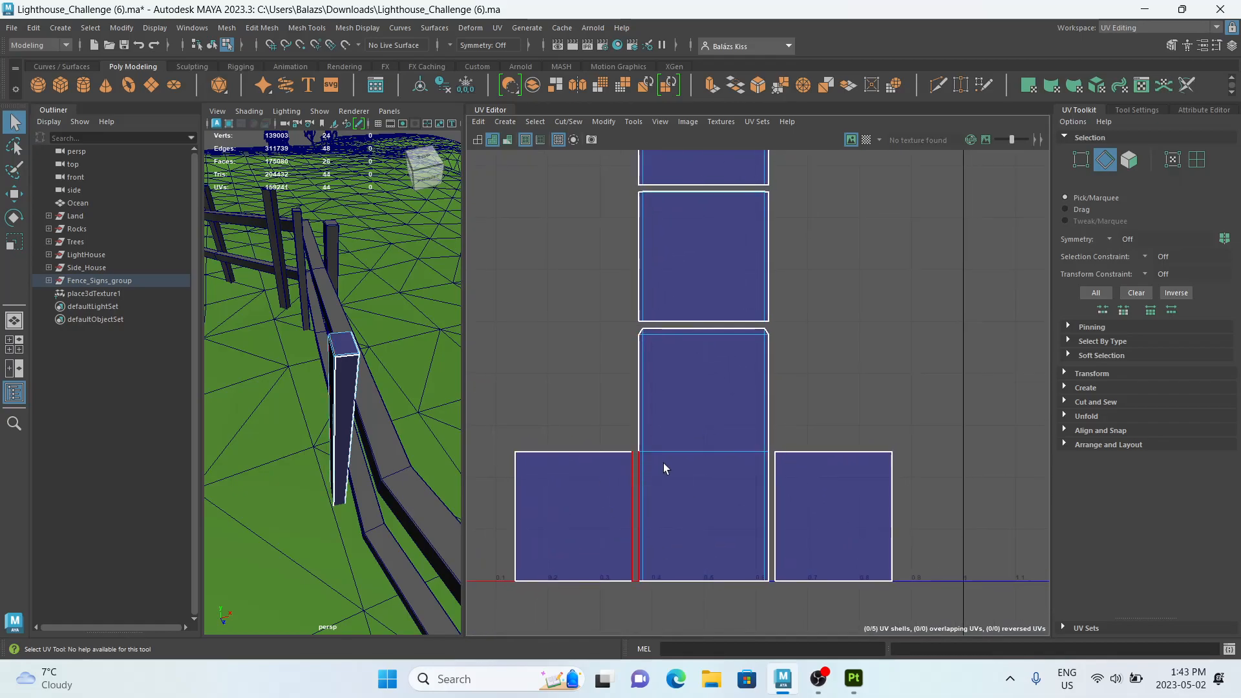
scroll(673, 459, up, 5)
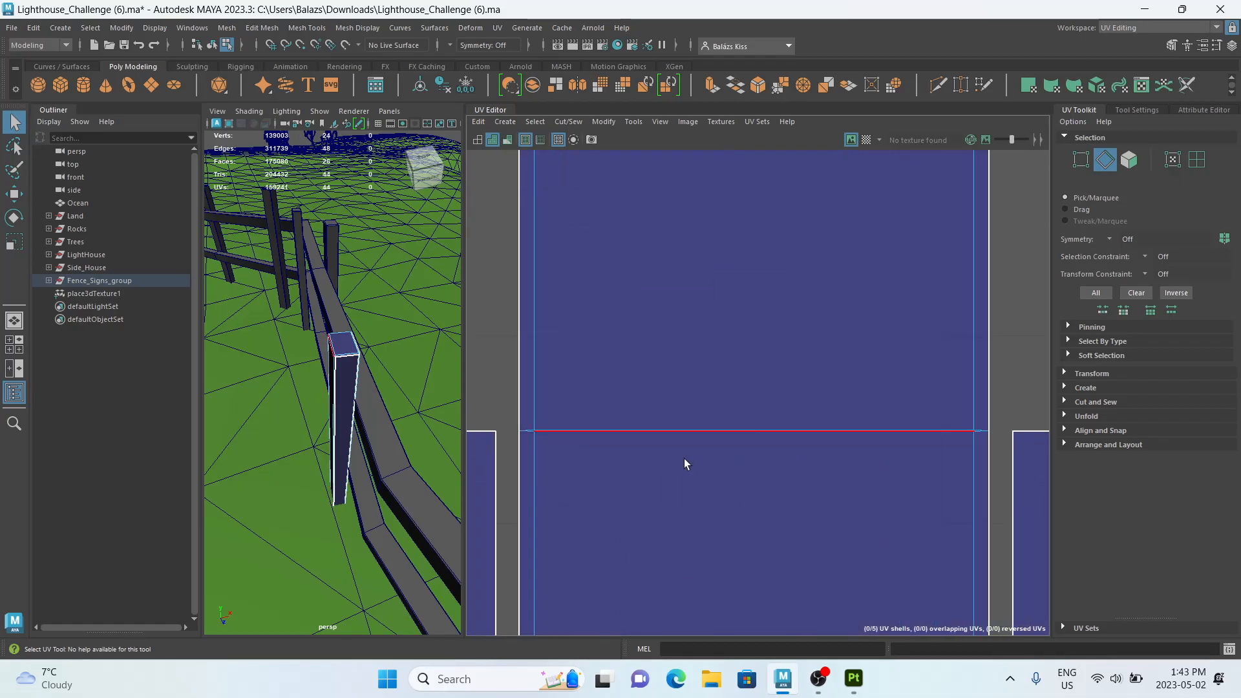
scroll(684, 459, up, 1)
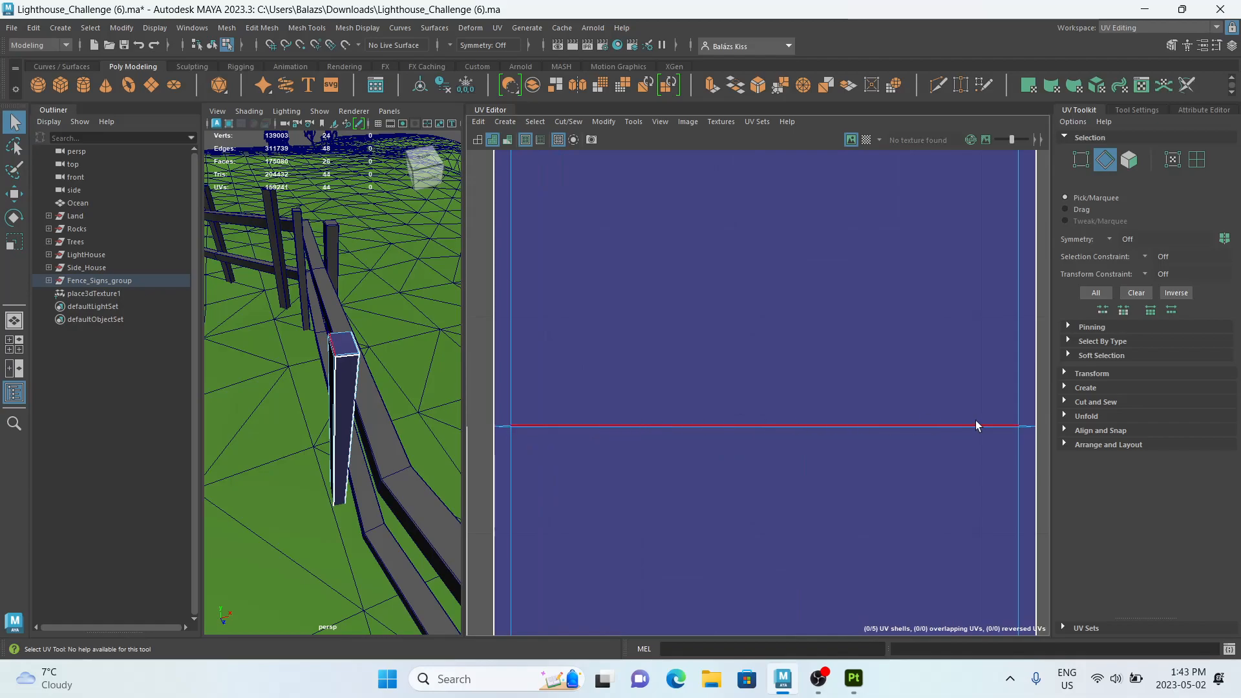
scroll(715, 377, down, 3)
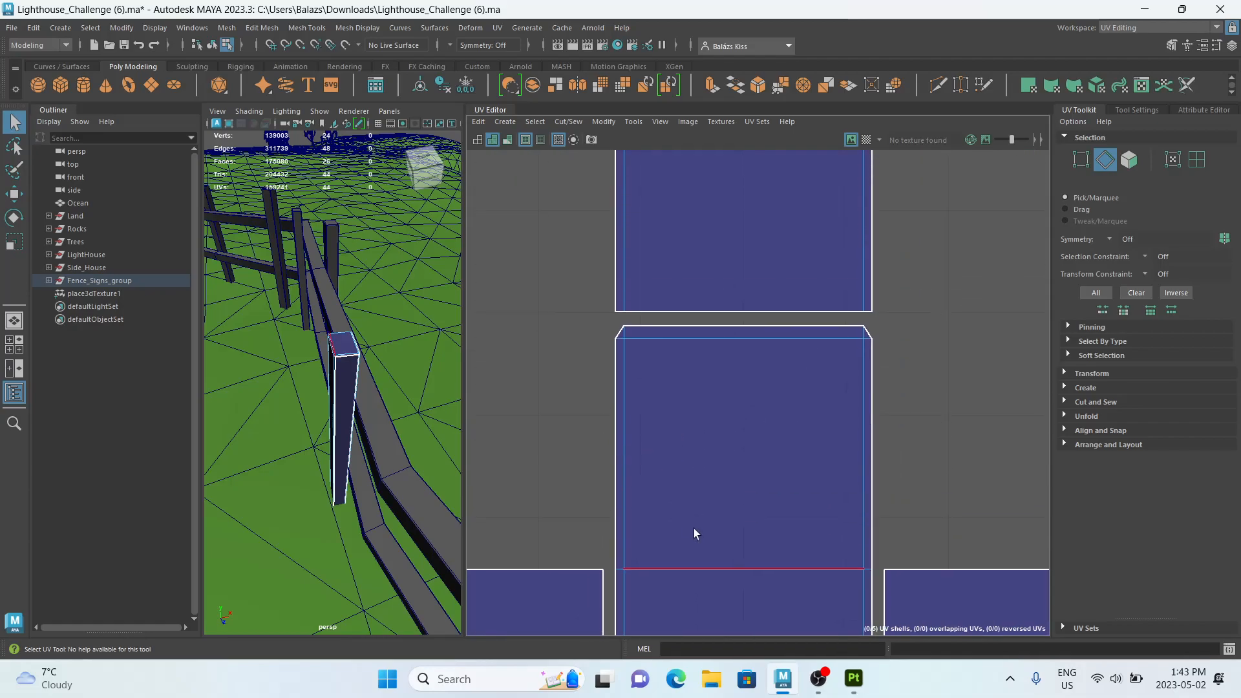
scroll(687, 510, up, 3)
scroll(640, 335, down, 3)
scroll(587, 327, up, 1)
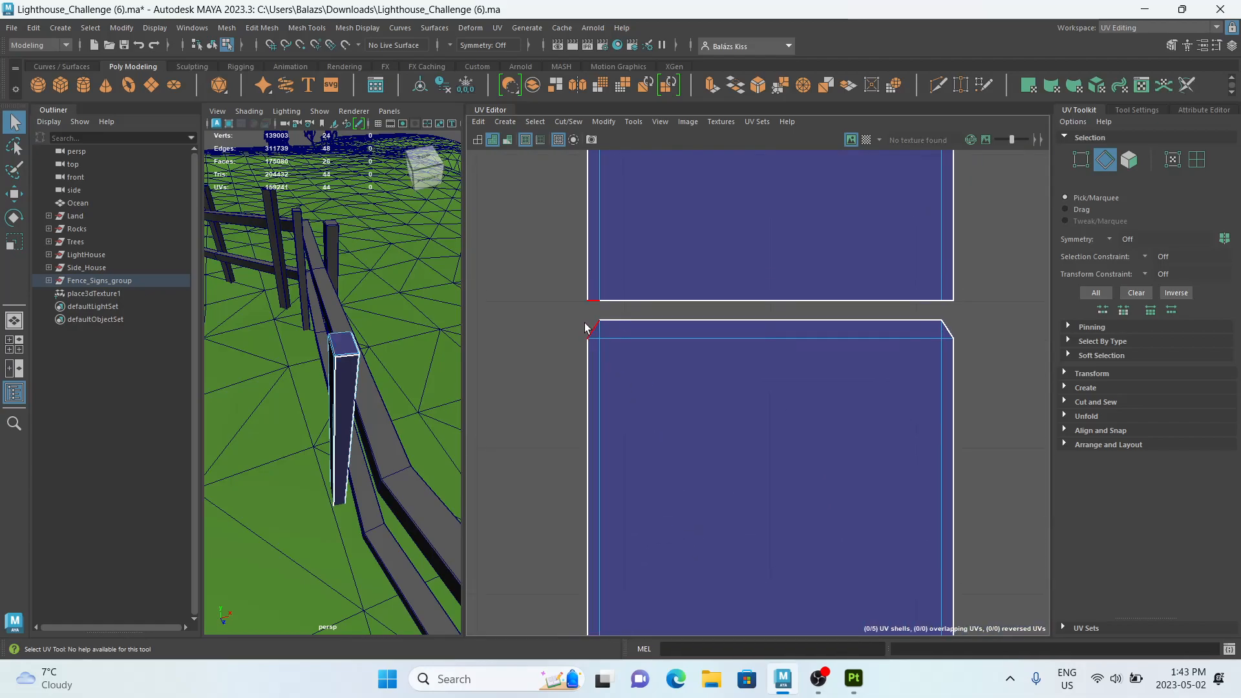
double_click(695, 327)
shift+right_click(946, 320)
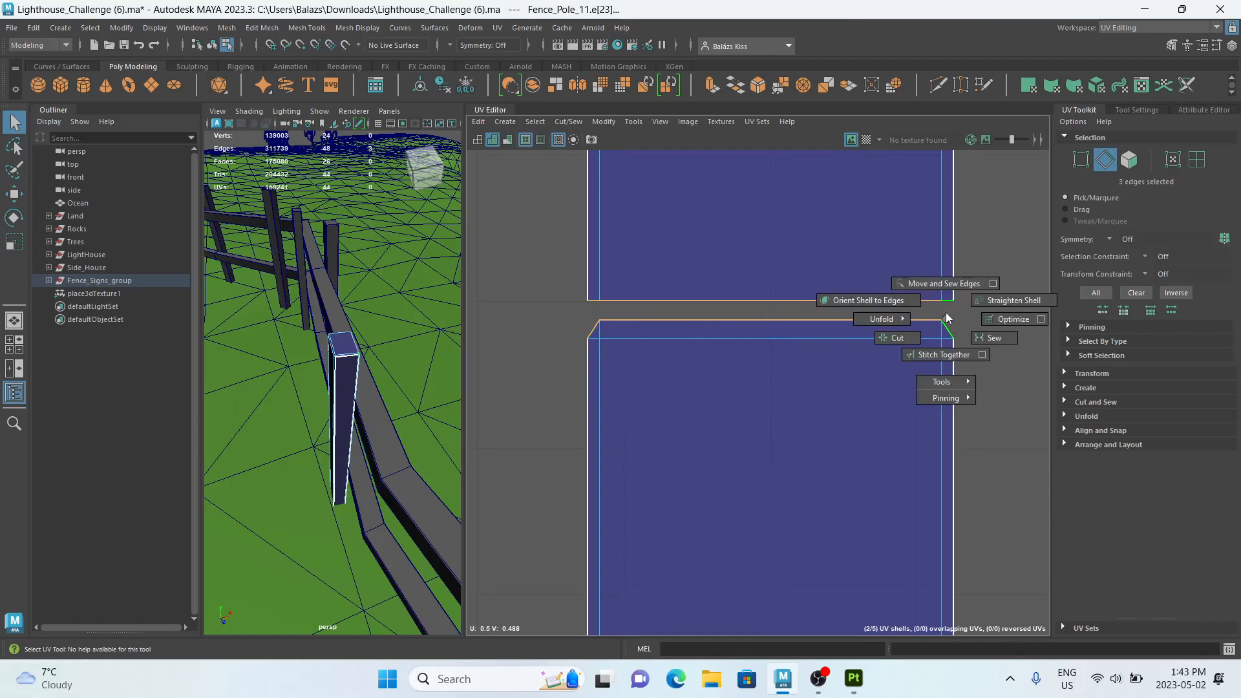
click(944, 283)
Join the two side shells to the central UV strip with Move and Sew Edges.
scroll(786, 428, down, 3)
scroll(786, 440, up, 3)
click(798, 464)
shift+right_drag(798, 464, 801, 427)
click(968, 488)
shift+right_drag(968, 488, 905, 403)
Select the seam edges between the topmost UV shell and the strip below it, and join them with Move and Sew Edges.
alt+middle_drag(867, 259, 772, 417)
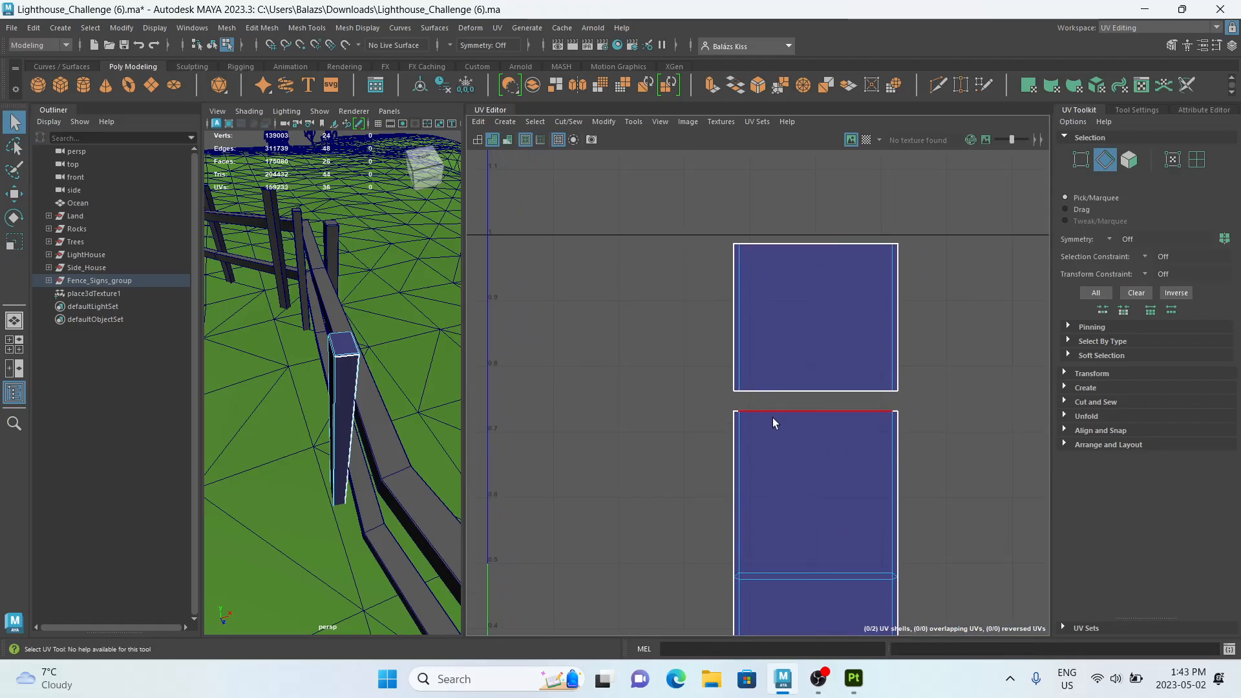
scroll(729, 406, up, 3)
click(743, 416)
key(f)
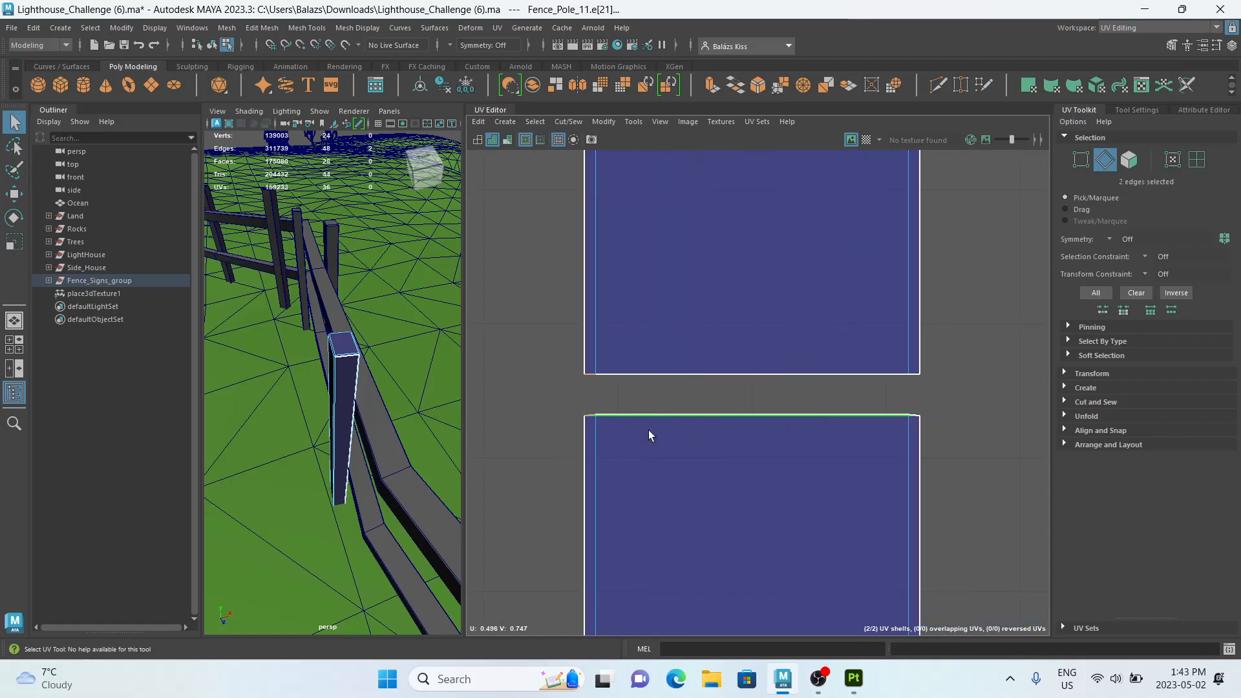
click(569, 392)
click(578, 407)
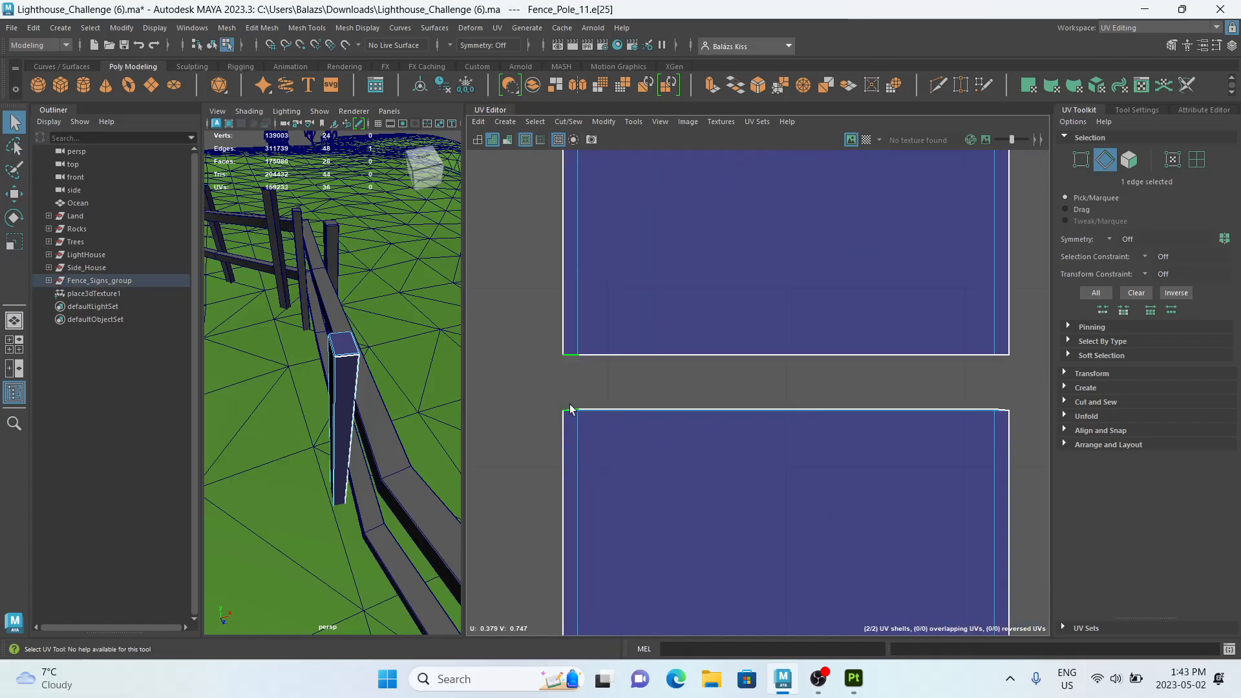
shift+right_drag(1008, 407, 951, 424)
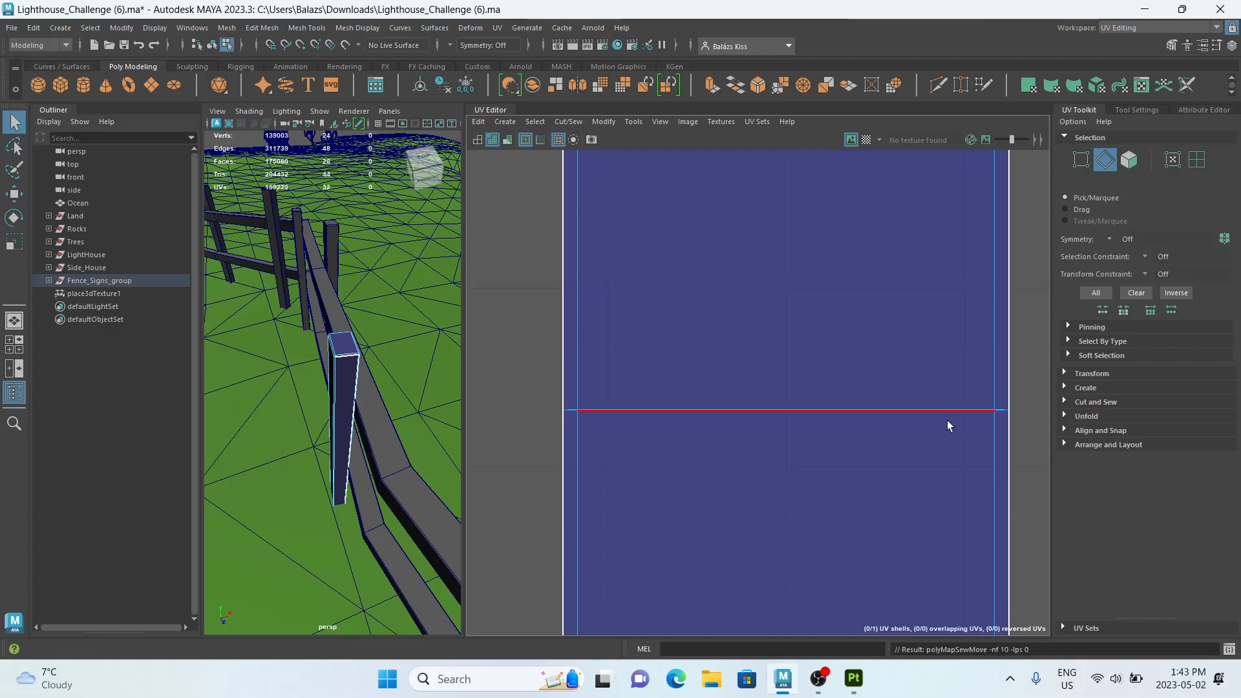
key(f)
Return Fence_Pole_11 to object mode and widen the 3D viewport beside the UV Editor.
alt+middle_drag(336, 420, 293, 414)
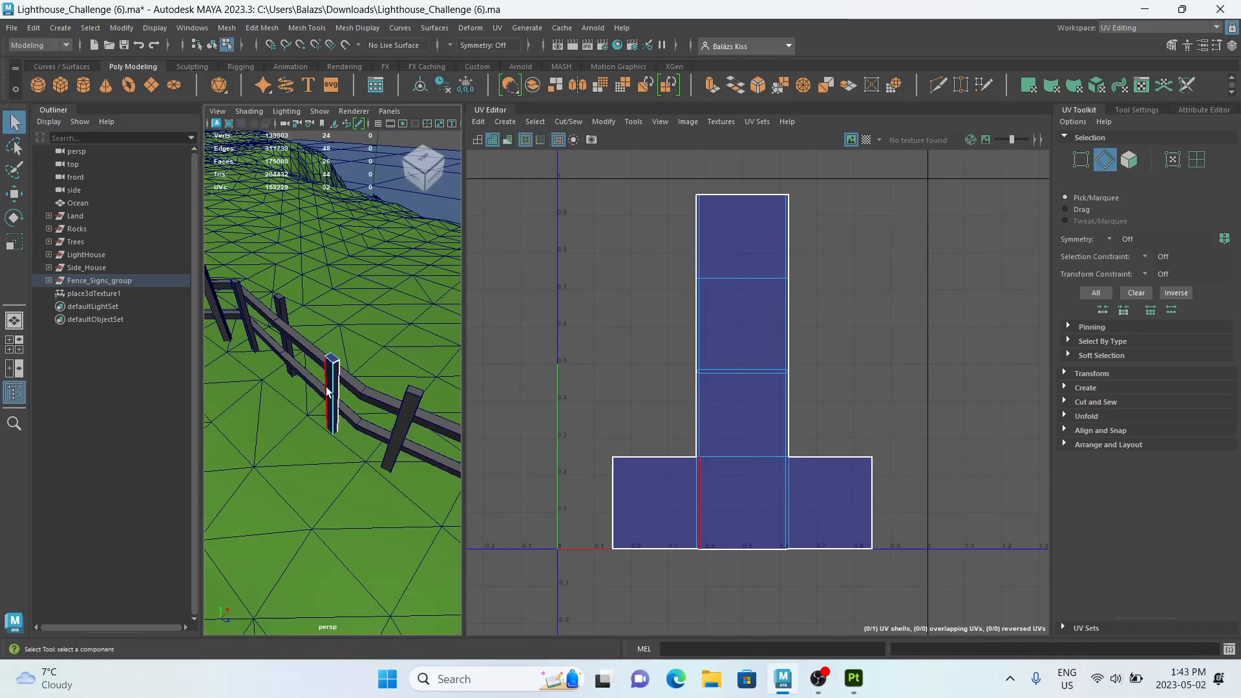
right_drag(327, 388, 395, 277)
drag(464, 295, 599, 288)
scroll(456, 343, down, 5)
scroll(455, 348, up, 10)
scroll(444, 353, up, 4)
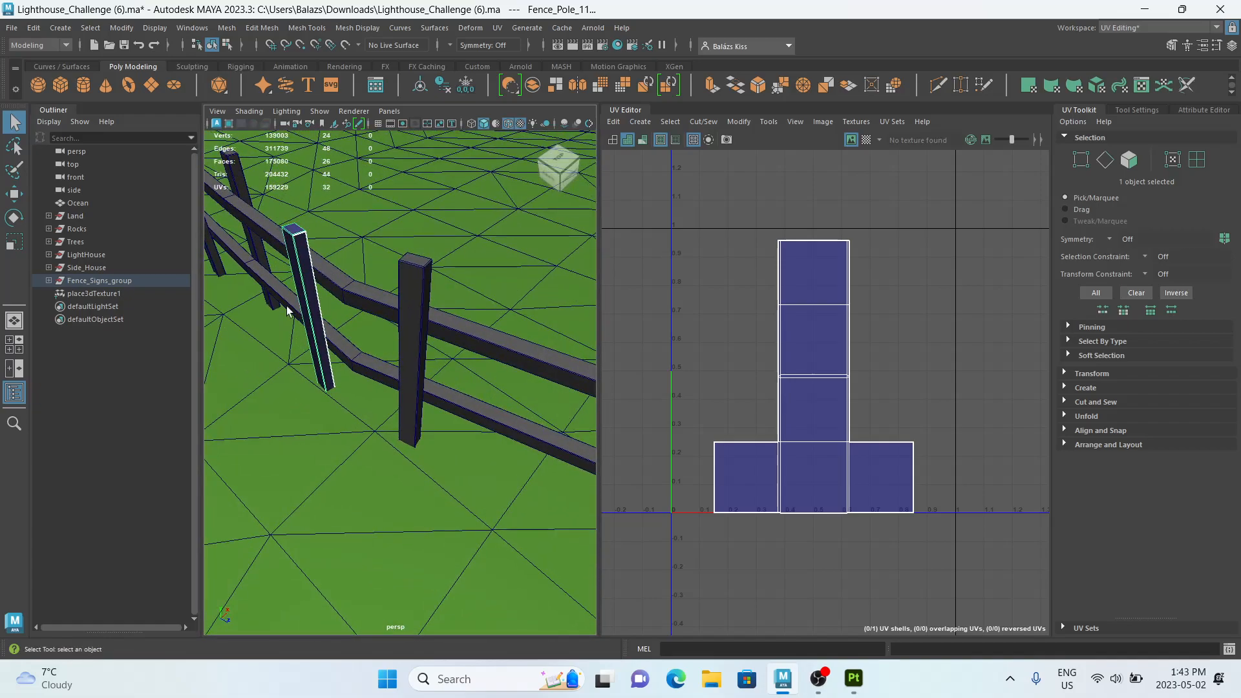
Compare the UV layouts of the finished Fence_Pole_11 and the neighbouring Fence_Pole_12.
click(406, 336)
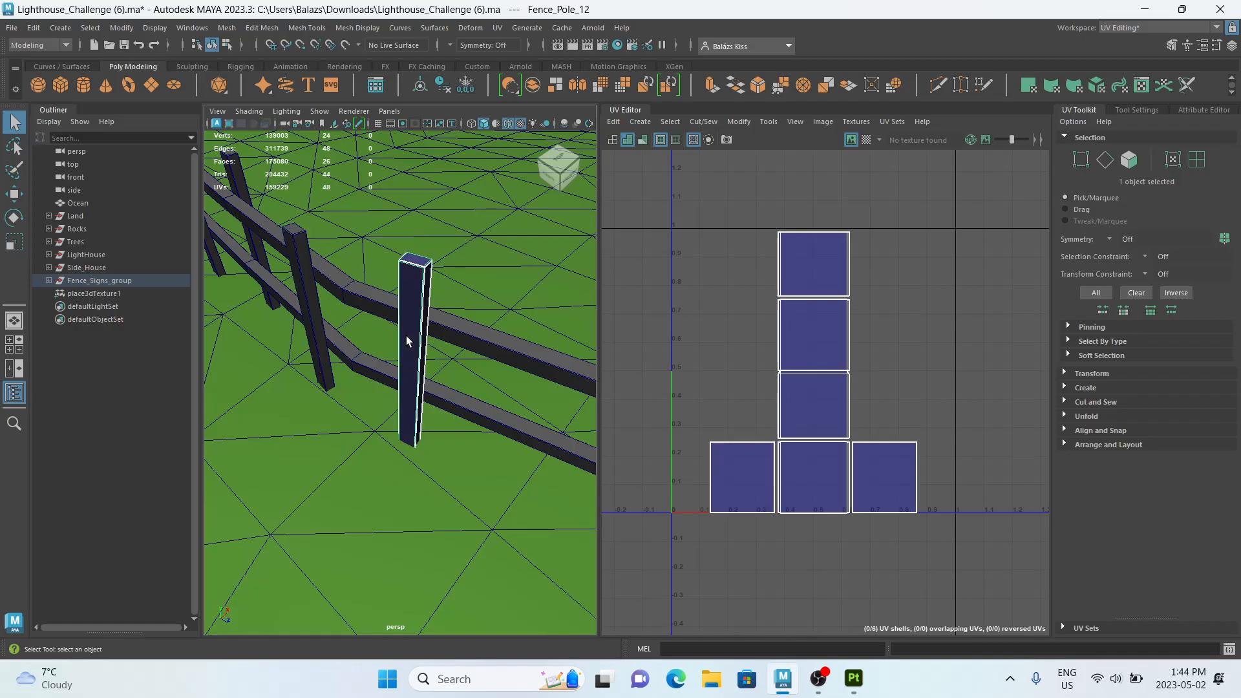
alt+drag(412, 383, 371, 370)
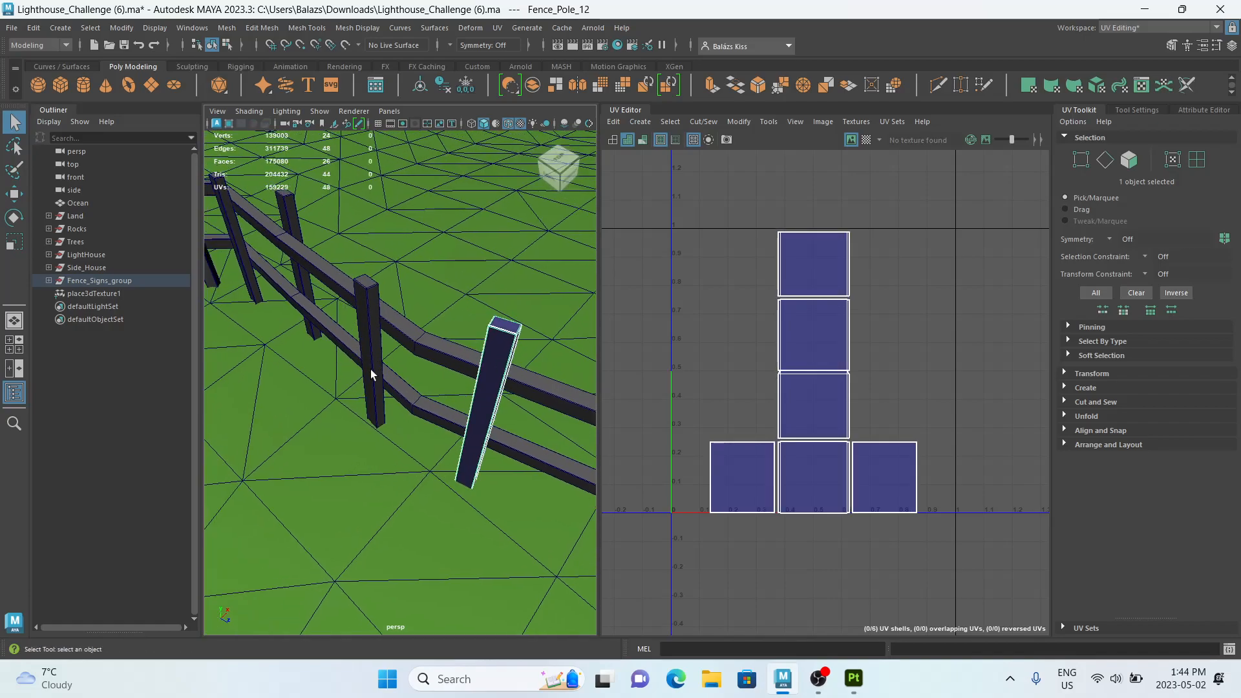
click(373, 360)
click(479, 385)
click(380, 342)
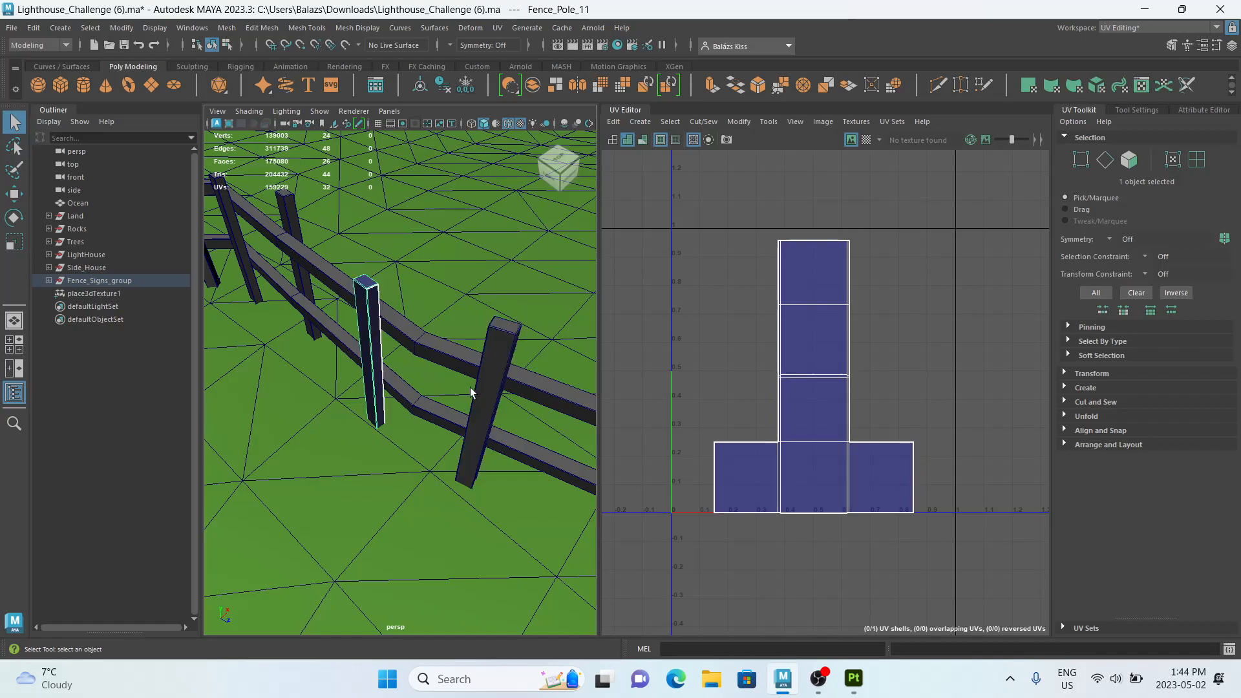
click(488, 402)
click(365, 373)
alt+drag(479, 399, 460, 401)
click(454, 407)
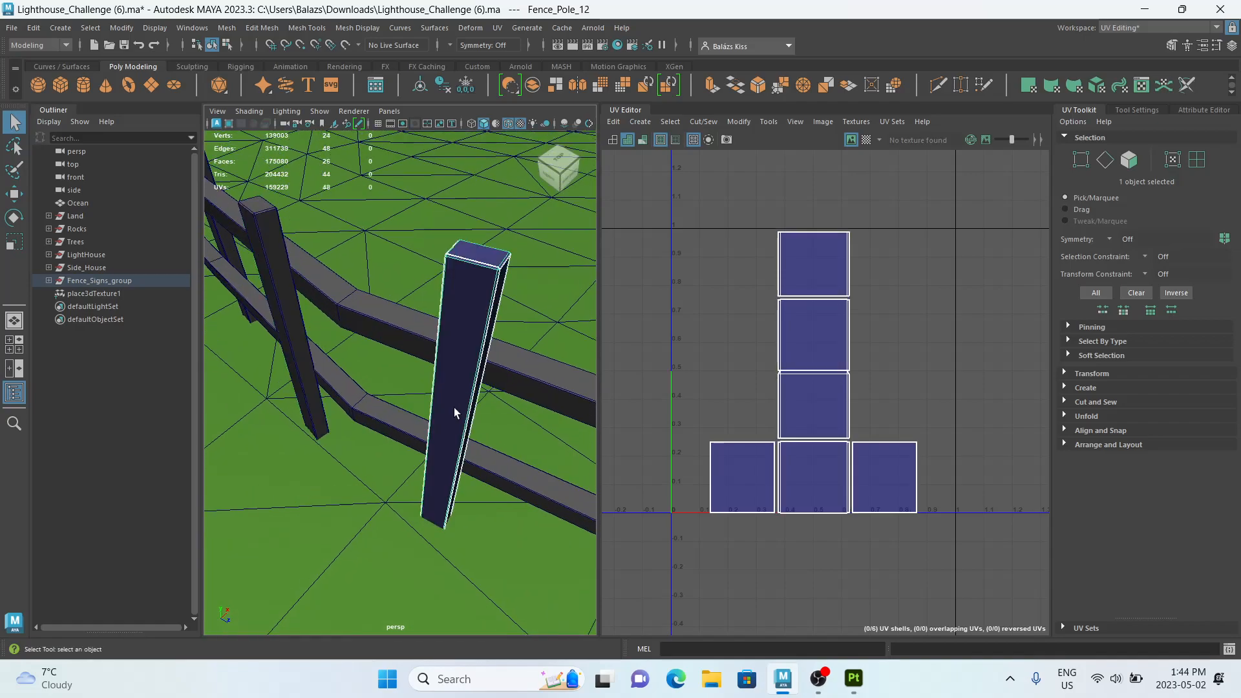
Transfer the UVs from Fence_Pole_11 to Fence_Pole_12 using Transfer Attributes with all UV sets and Component sample space.
alt+right_drag(454, 407, 339, 371)
click(325, 335)
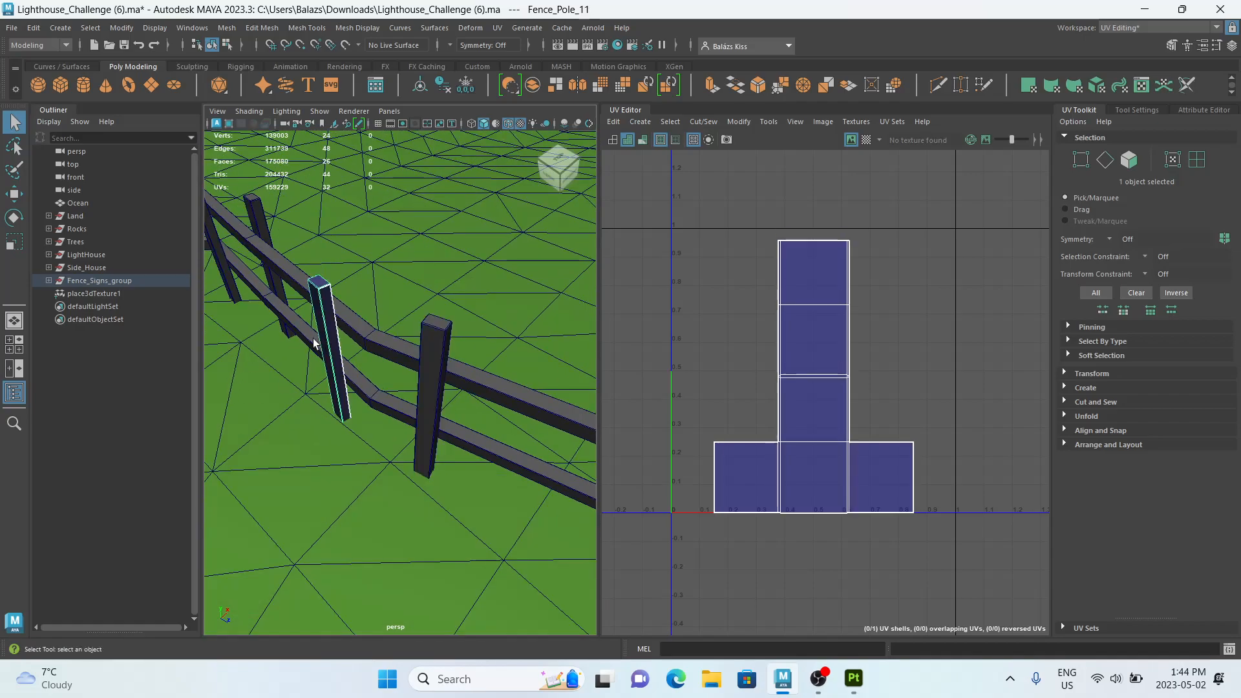
shift+click(436, 405)
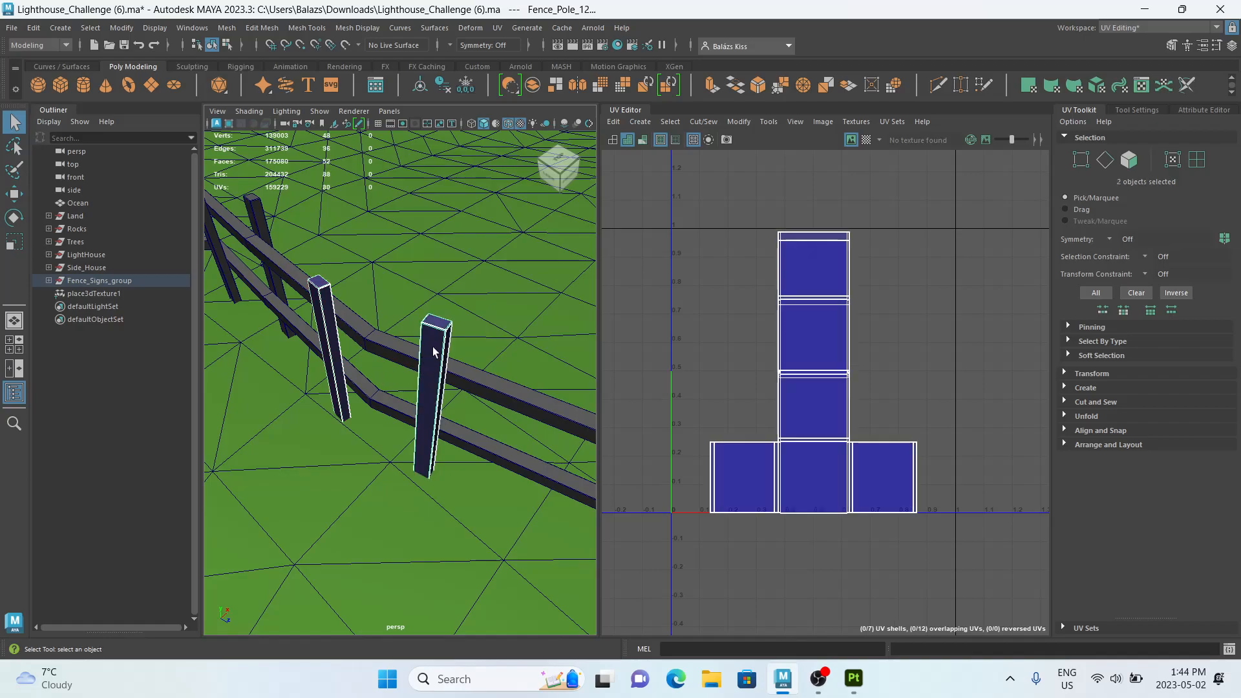
click(231, 30)
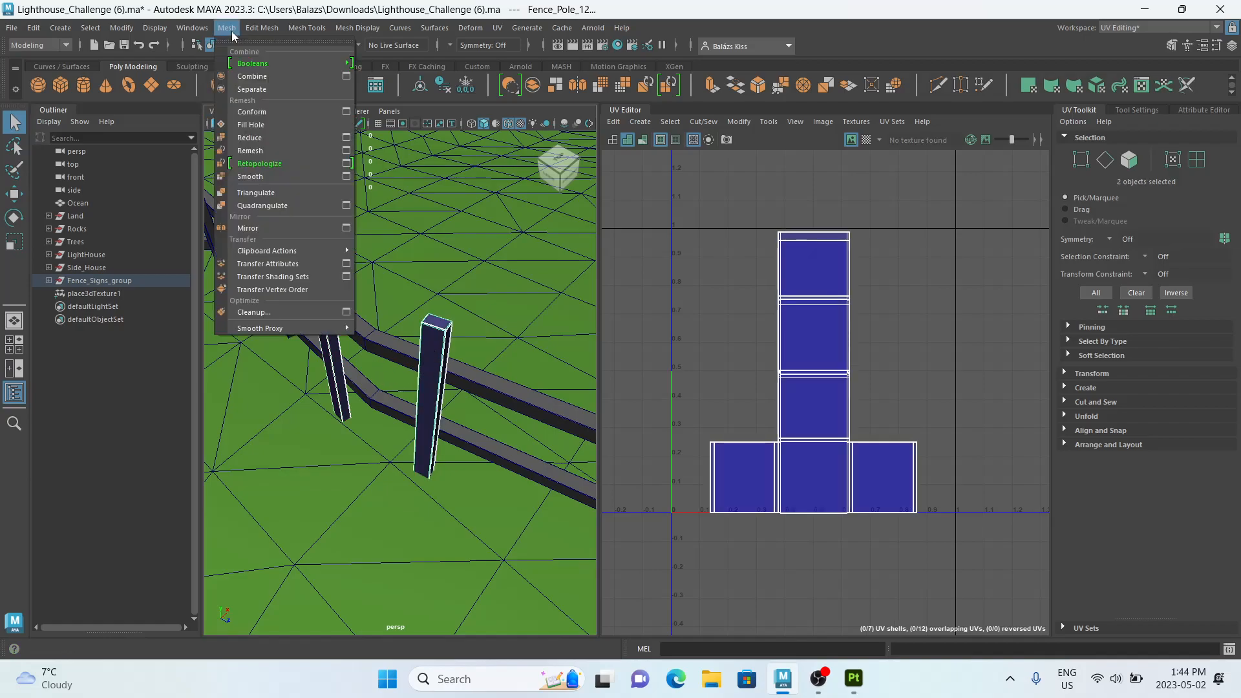
click(347, 264)
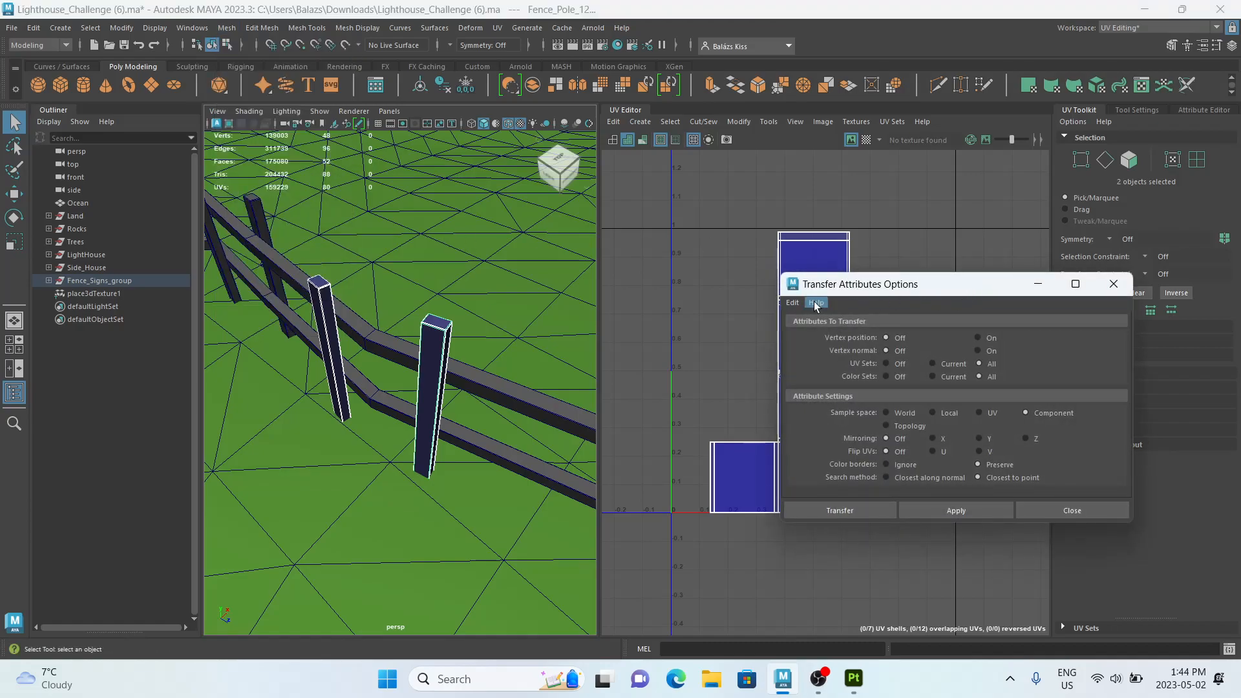
click(792, 303)
click(808, 329)
click(800, 304)
click(807, 329)
click(1026, 414)
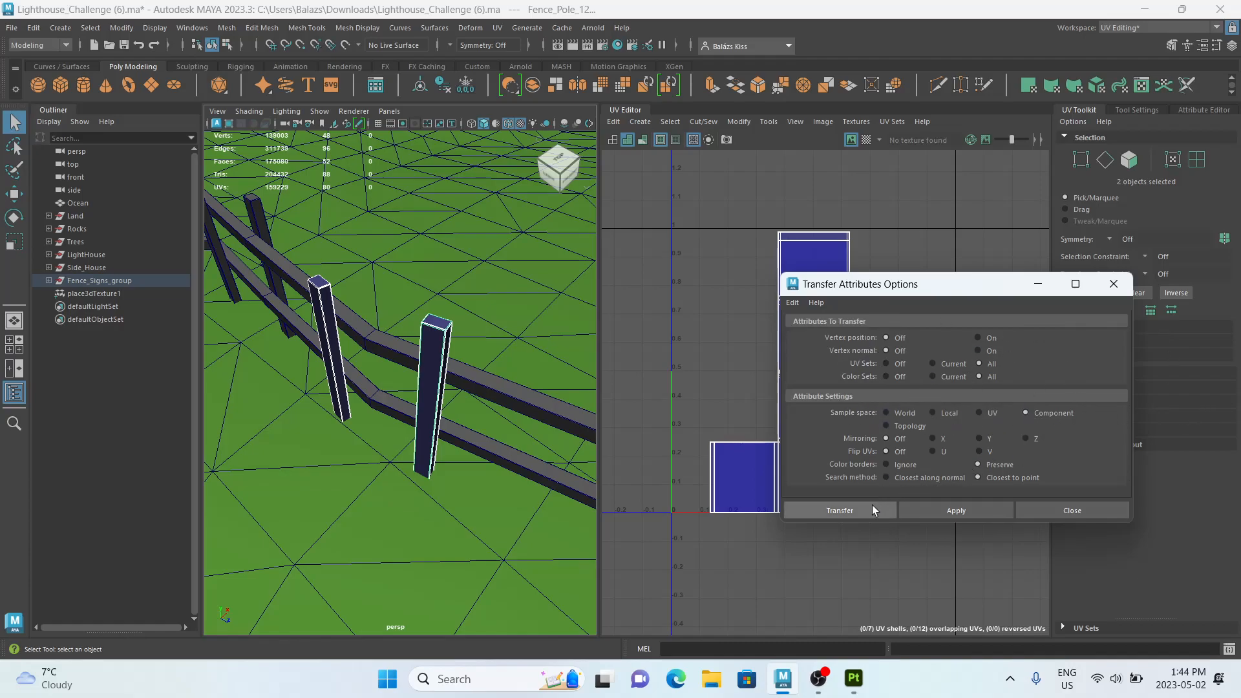
click(844, 511)
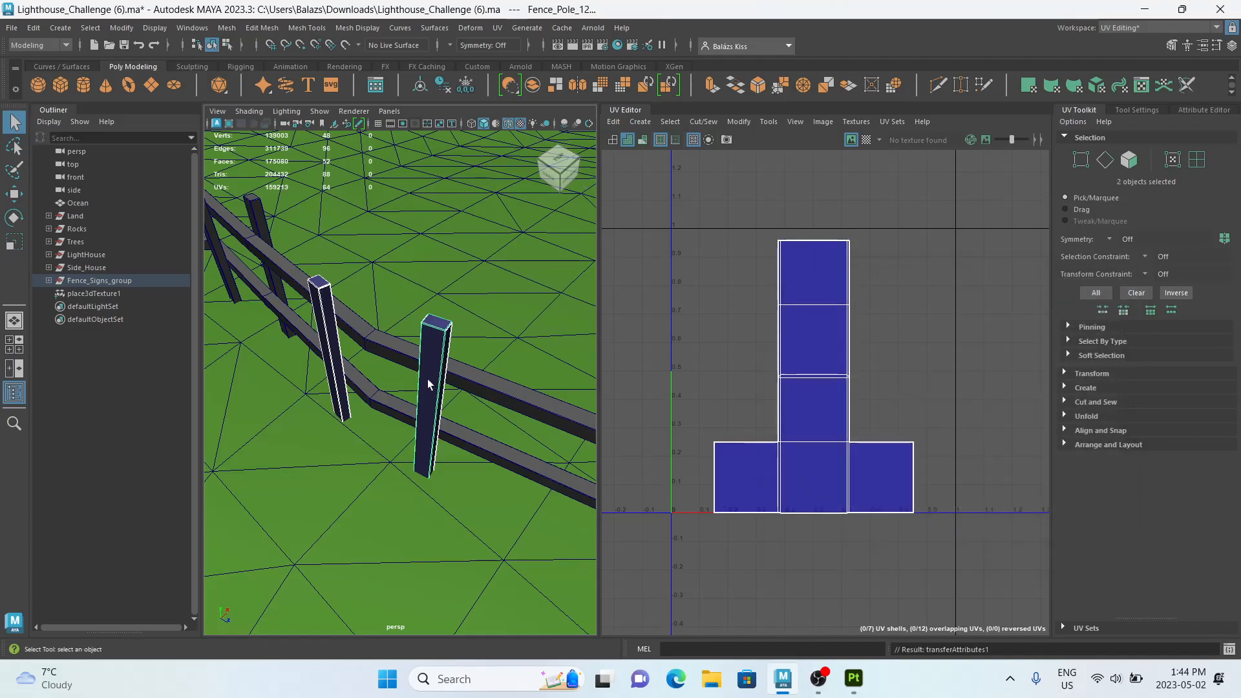
Repeat the attribute transfer from Fence_Pole_12 to Fence_Pole_13, the next pole along the fence.
click(433, 397)
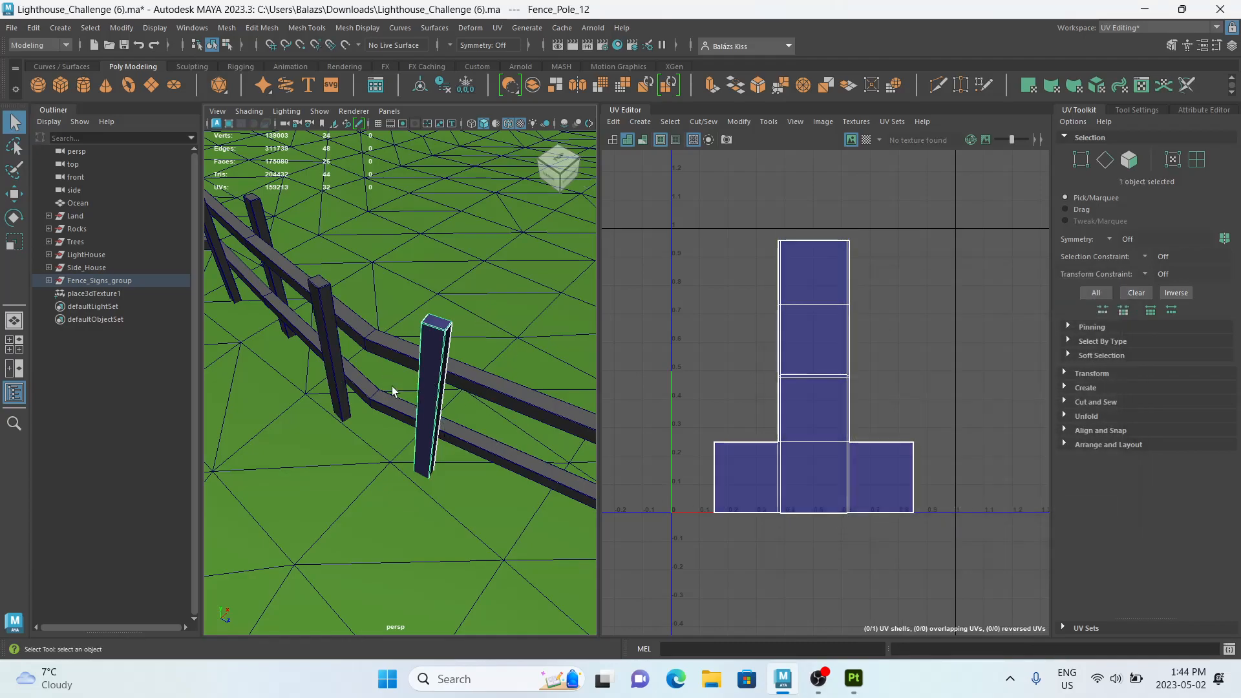
alt+right_drag(516, 380, 499, 409)
scroll(500, 409, up, 5)
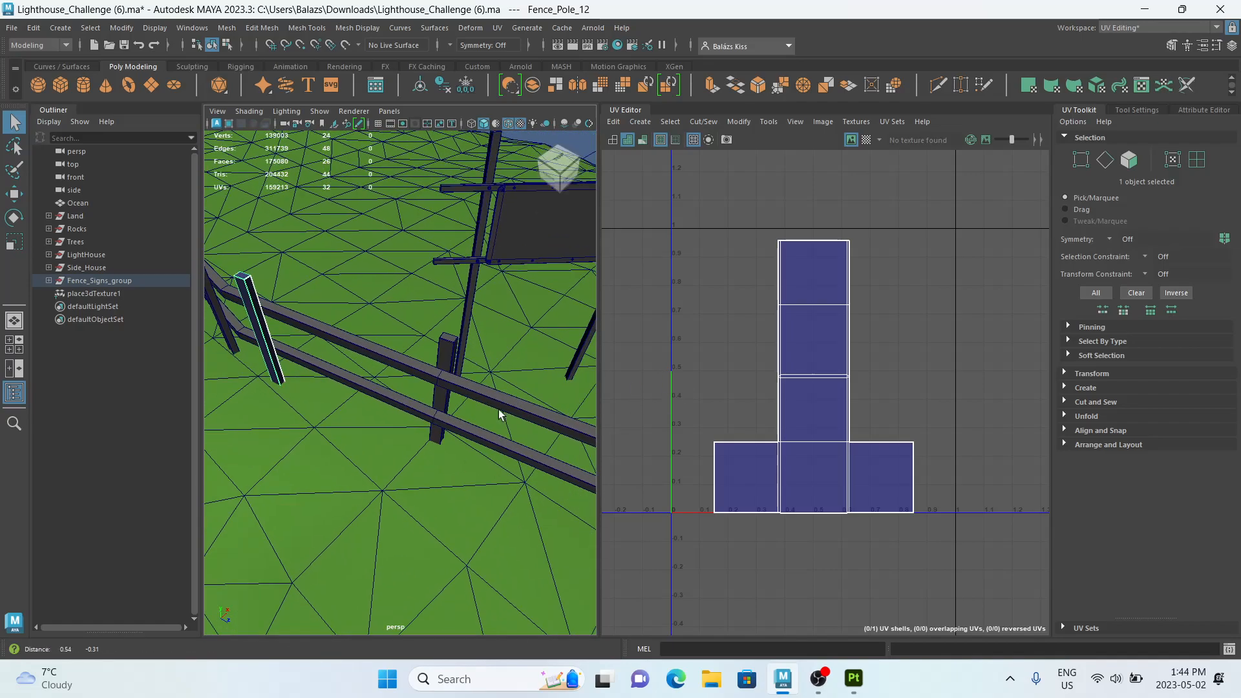
shift+click(446, 362)
alt+middle_drag(479, 401, 468, 402)
key(g)
click(434, 401)
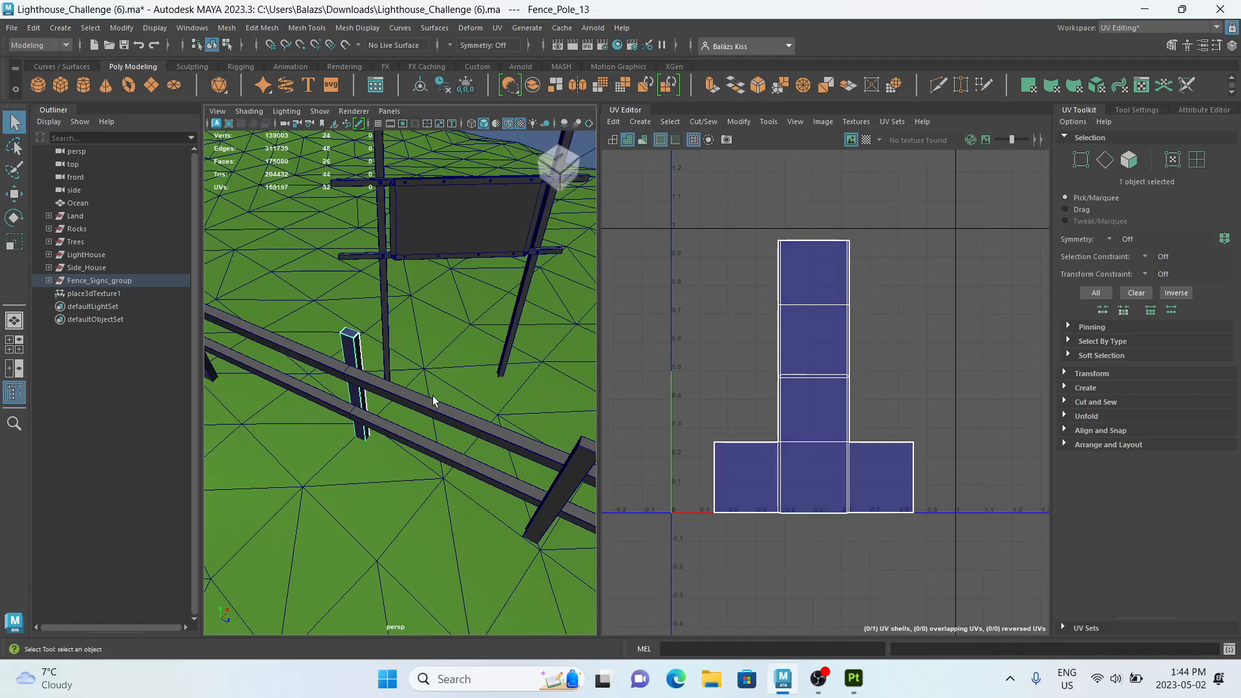
Repeat the attribute transfer from Fence_Pole_13 to Fence_Pole_14.
shift+click(571, 491)
key(g)
click(570, 491)
Select the fence's upper railing, Railing_1, and create new UVs for it with an automatic projection.
scroll(567, 490, down, 10)
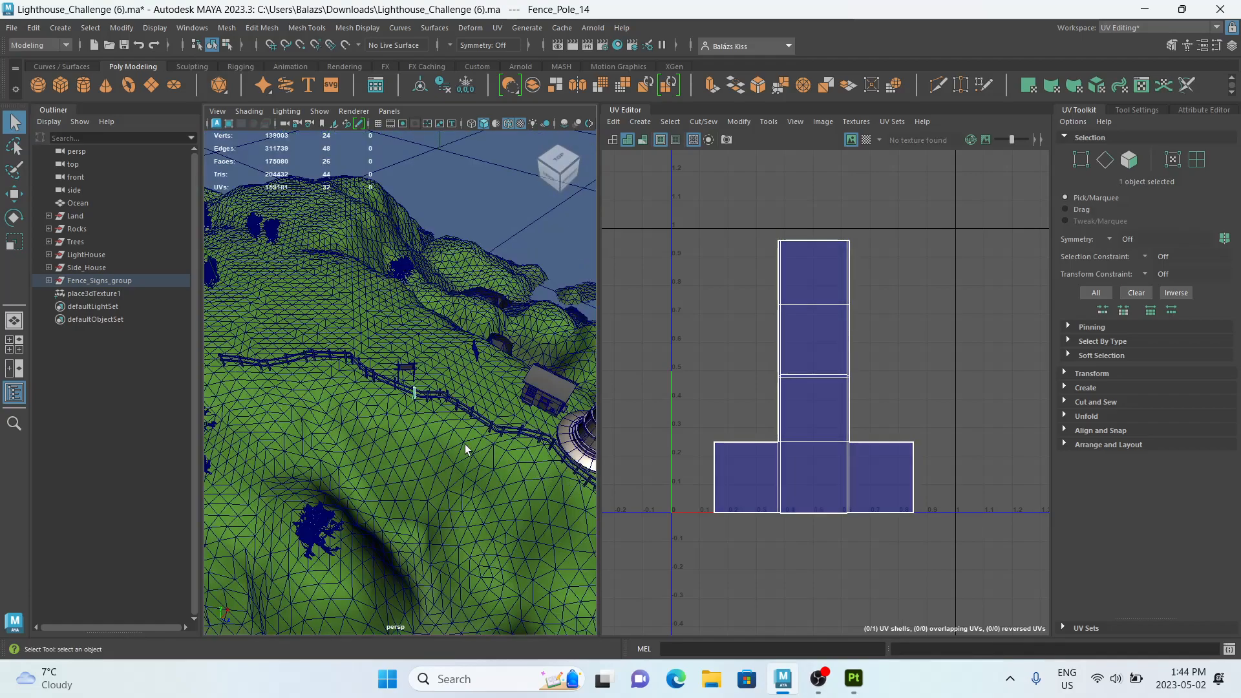
scroll(465, 449, up, 15)
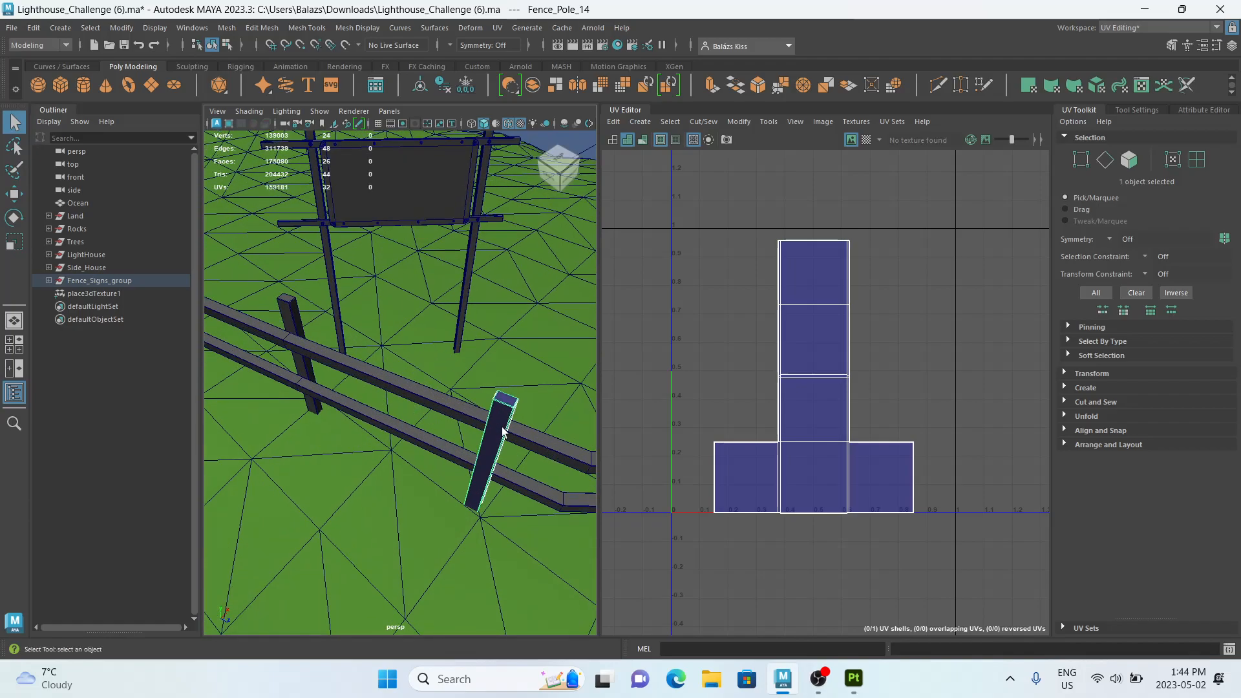
alt+drag(494, 434, 440, 426)
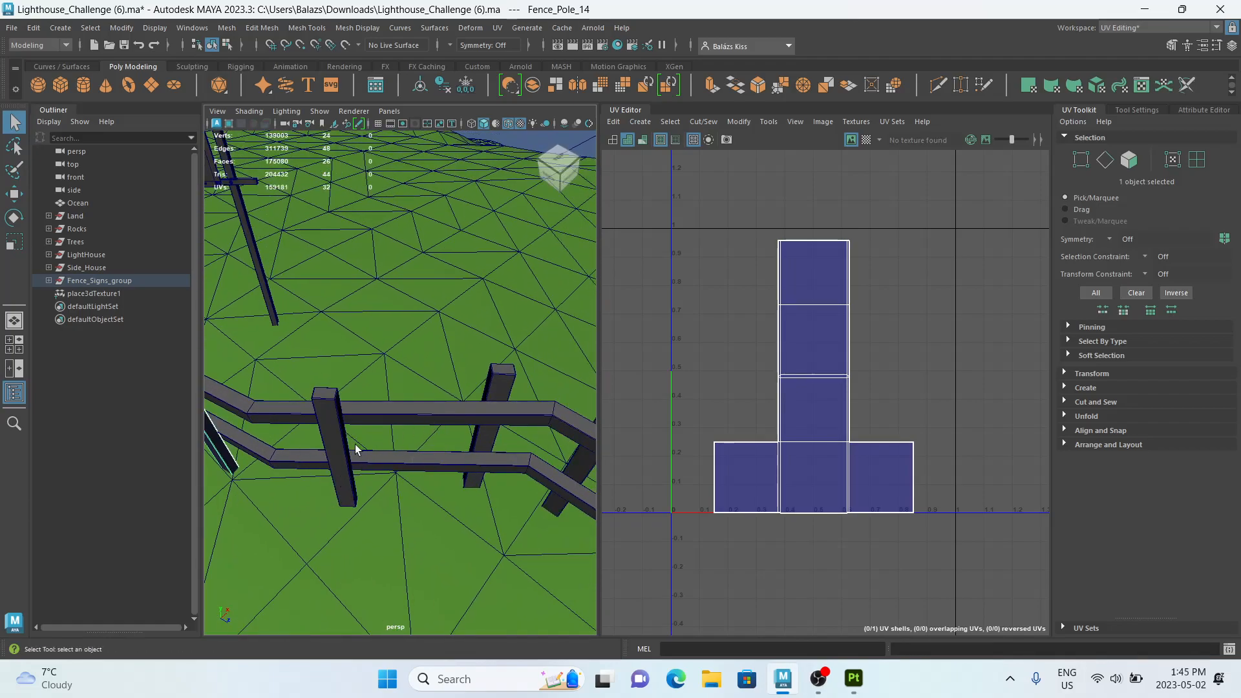
mouse_move(436, 410)
alt+mouse_down()
mouse_move(424, 410)
mouse_move(471, 410)
mouse_move(442, 402)
alt+mouse_up()
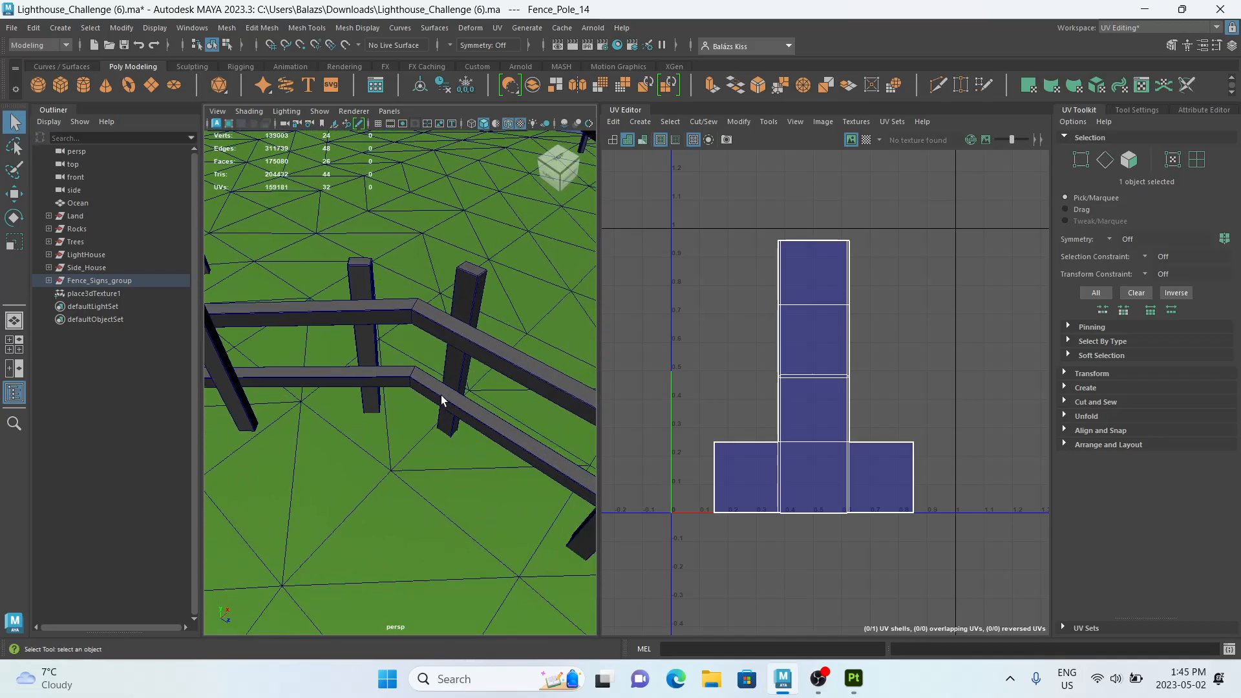
click(419, 321)
scroll(422, 326, down, 5)
alt+drag(421, 327, 439, 357)
alt+right_drag(439, 356, 554, 359)
alt+middle_drag(554, 360, 543, 391)
scroll(411, 366, up, 2)
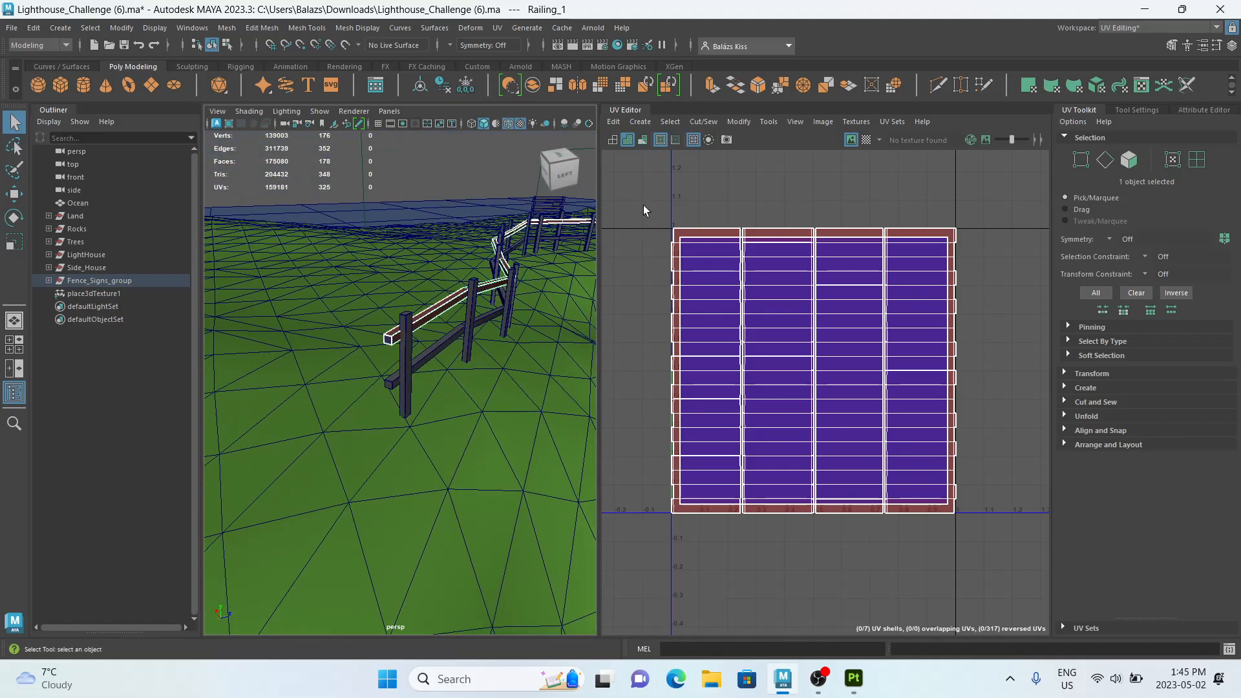
click(643, 123)
click(645, 123)
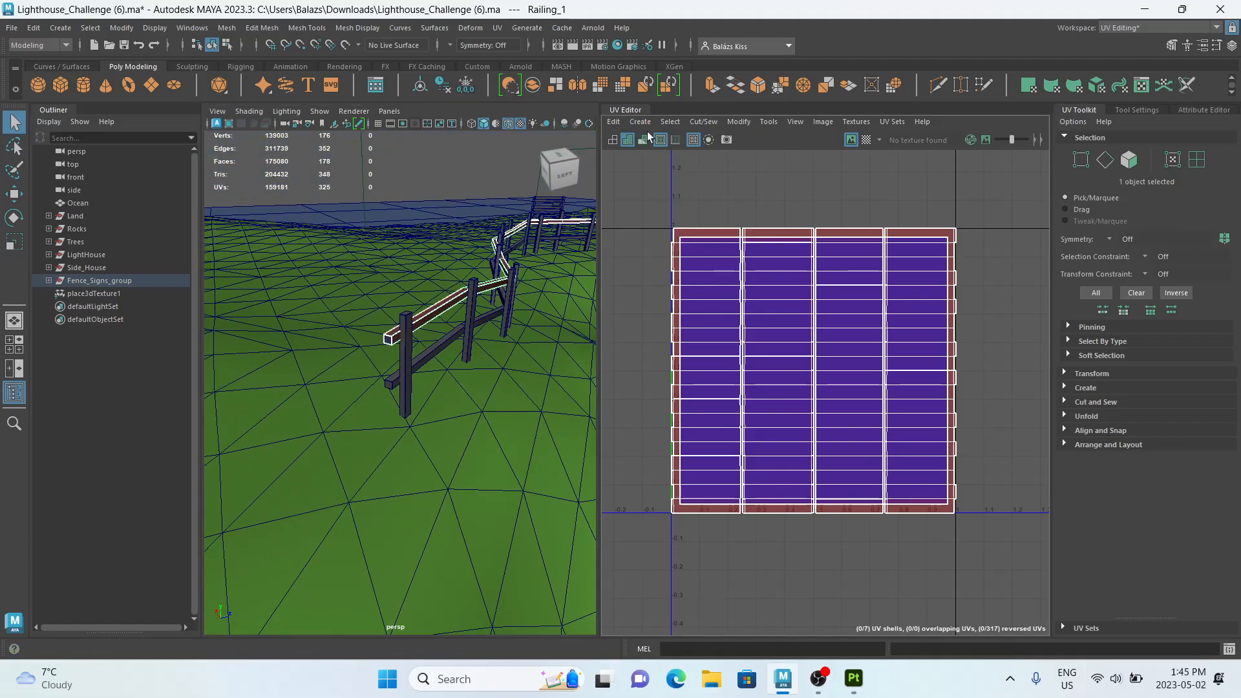
click(646, 123)
click(666, 170)
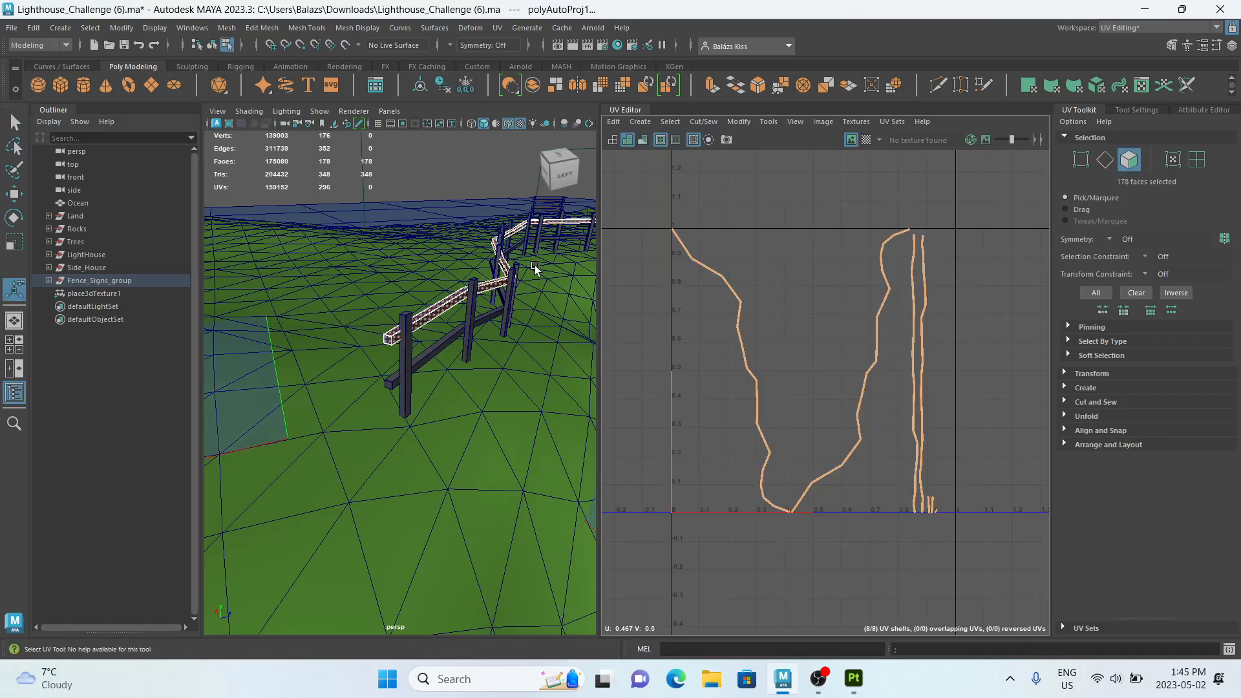
Switch the railing to UV shell selection and clear the current selection.
alt+middle_drag(537, 265, 527, 299)
scroll(844, 371, up, 6)
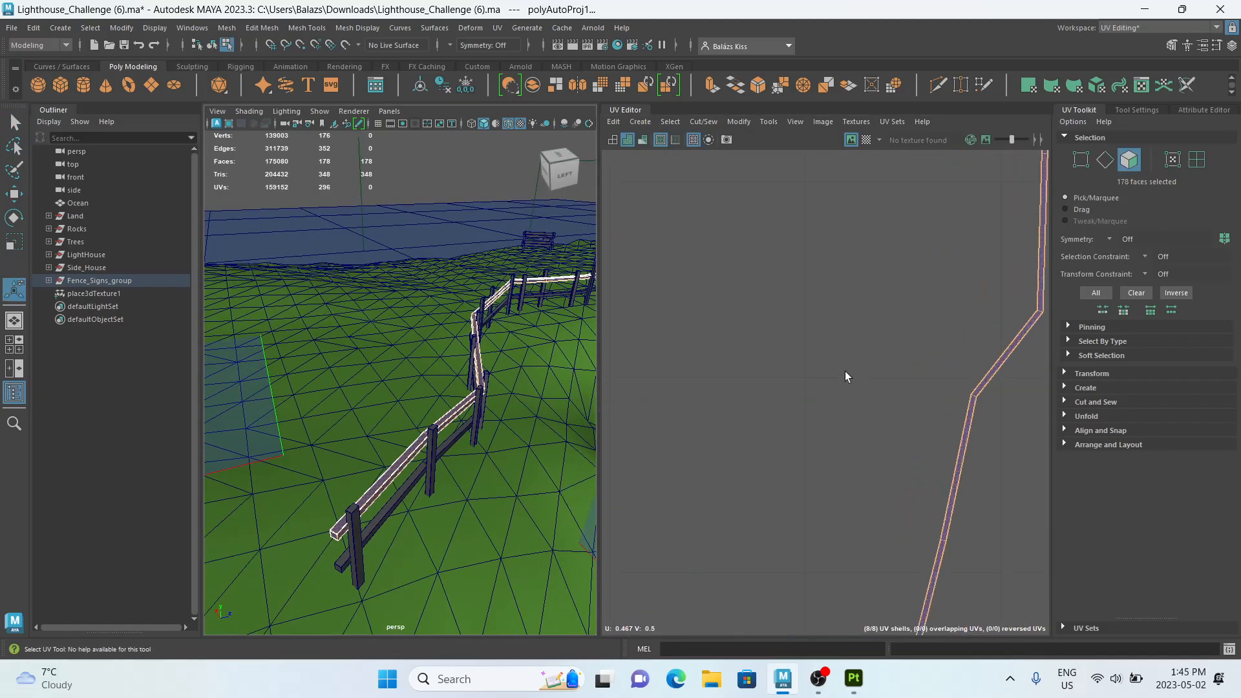
scroll(795, 430, down, 8)
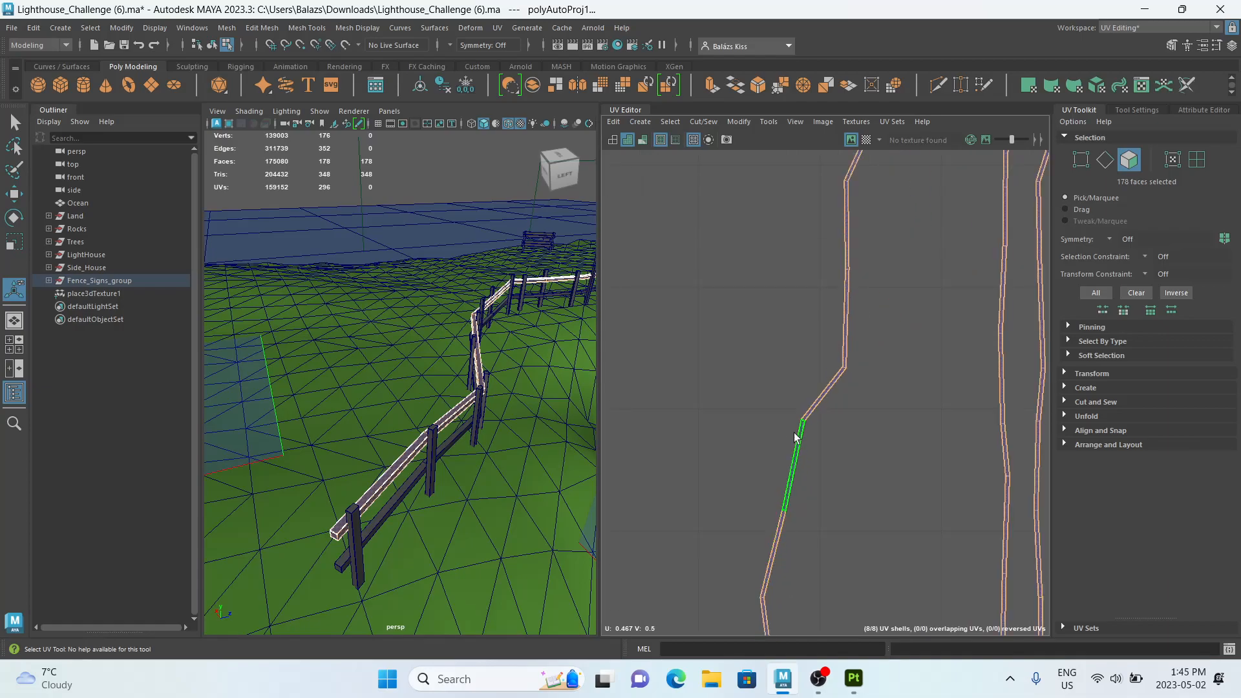
scroll(823, 407, up, 3)
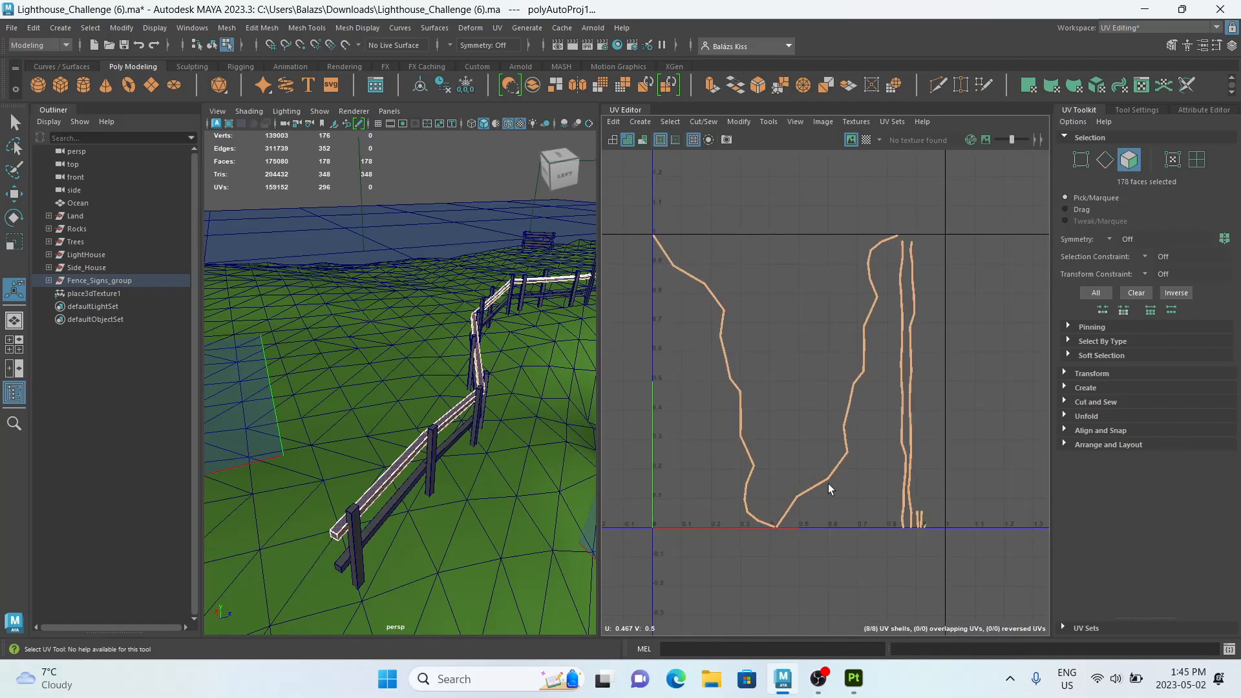
right_drag(867, 443, 834, 419)
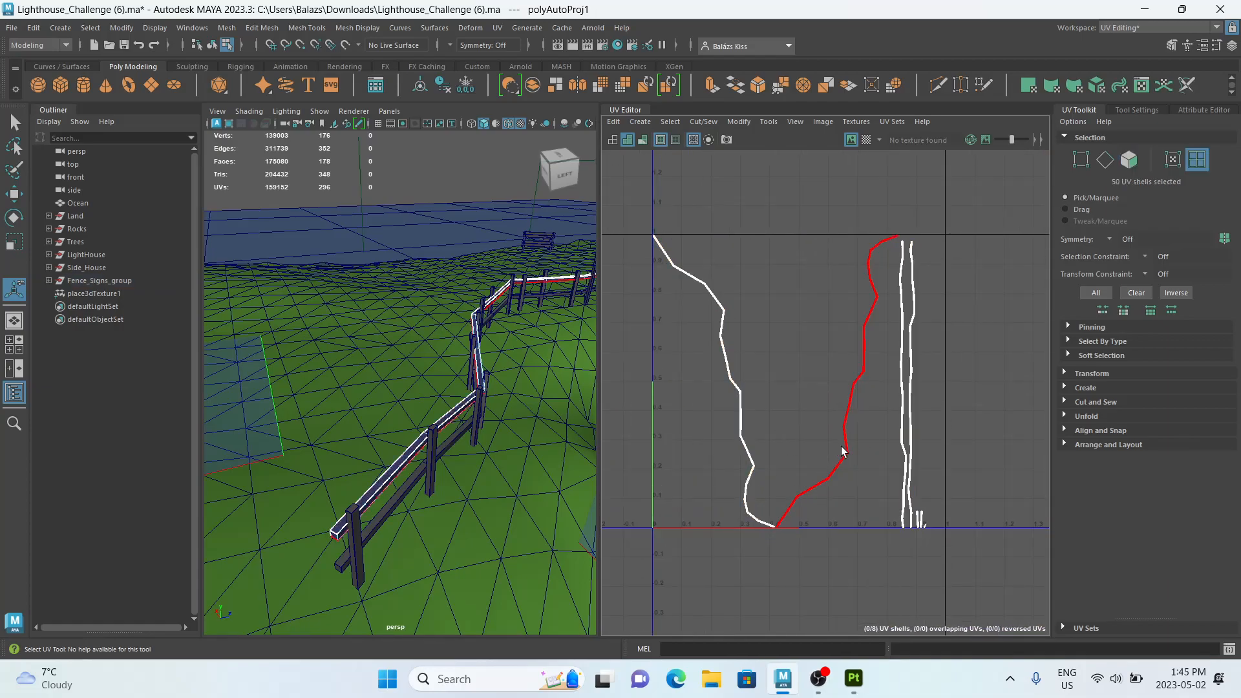
click(774, 404)
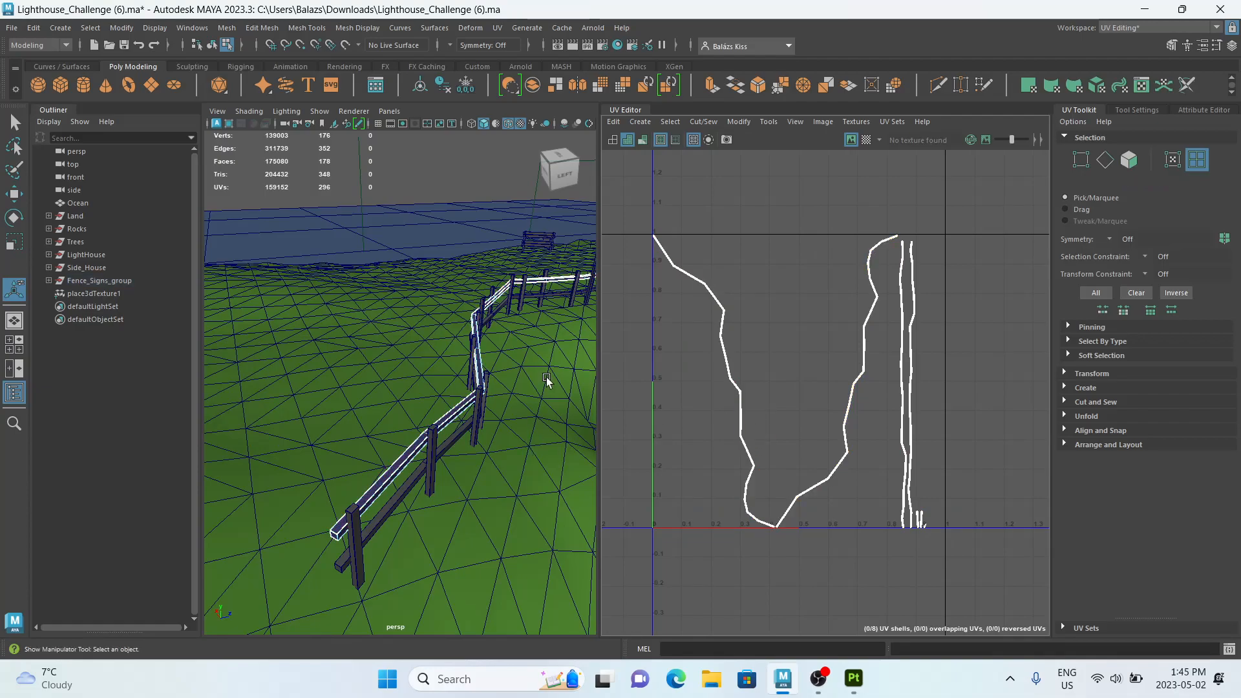
Examine how the railing's long UV shells correspond to its faces along the fence.
alt+drag(328, 449, 458, 370)
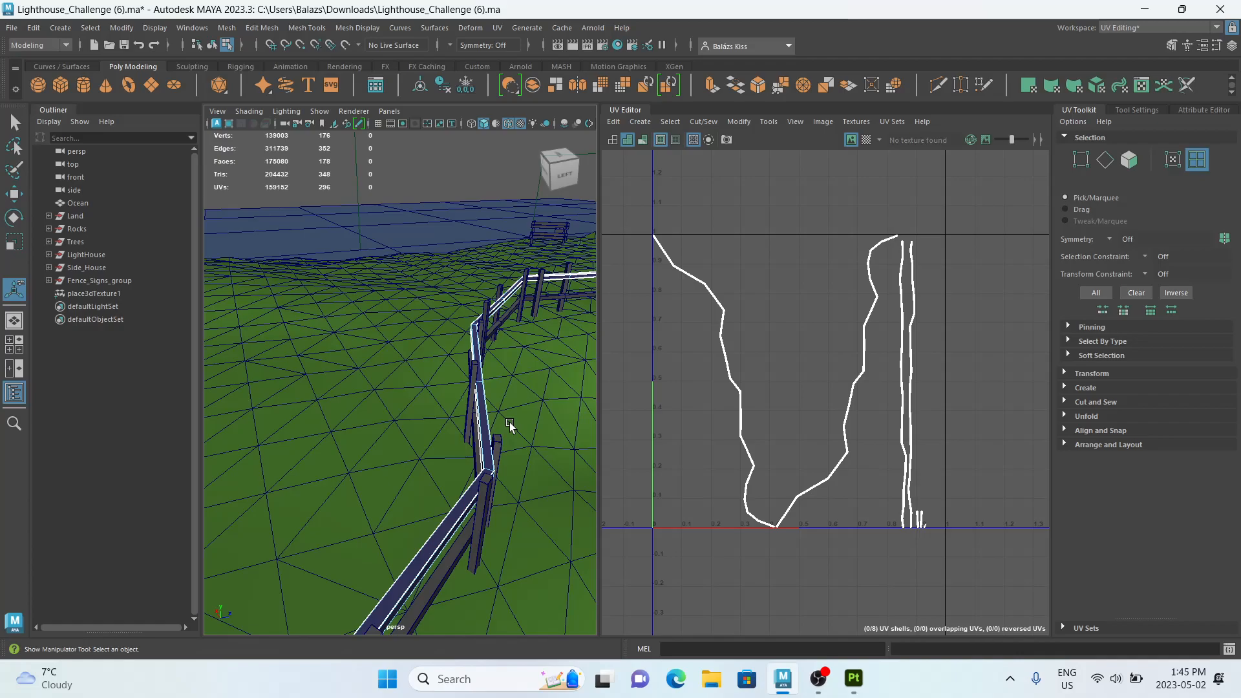
alt+middle_drag(808, 399, 750, 415)
alt+right_drag(750, 415, 754, 458)
alt+middle_drag(793, 399, 793, 419)
alt+right_drag(794, 419, 827, 344)
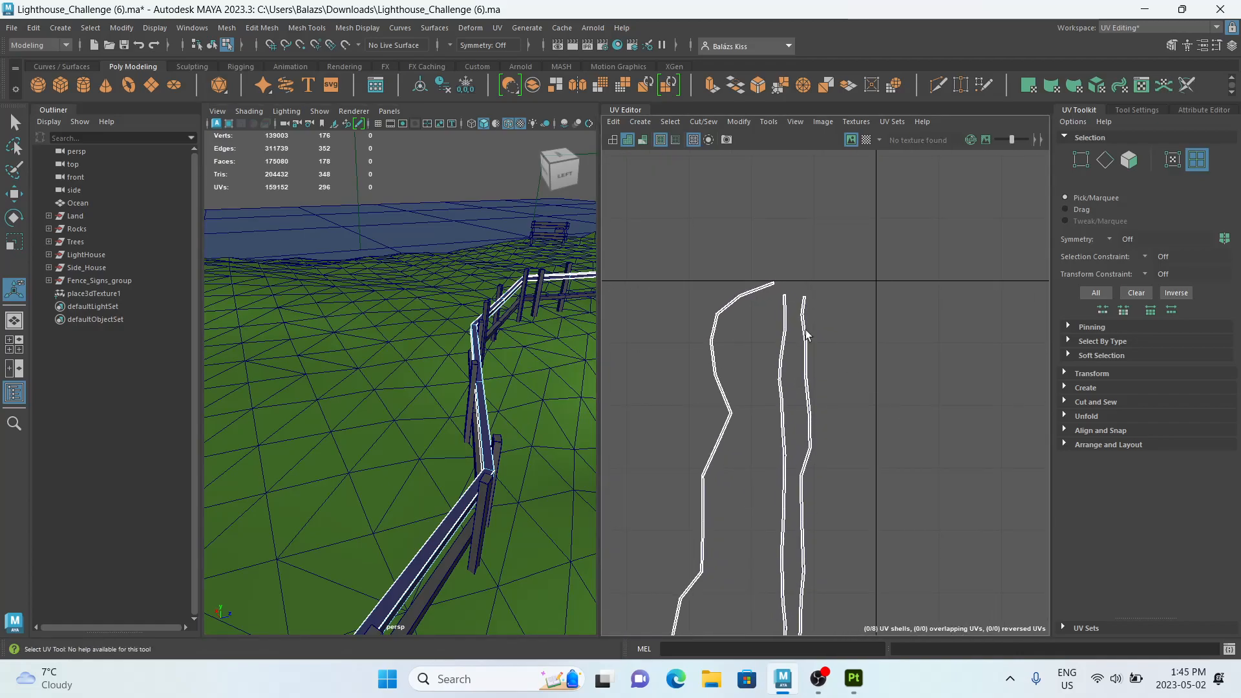
double_click(786, 317)
scroll(765, 355, up, 3)
scroll(814, 394, down, 3)
scroll(726, 394, down, 3)
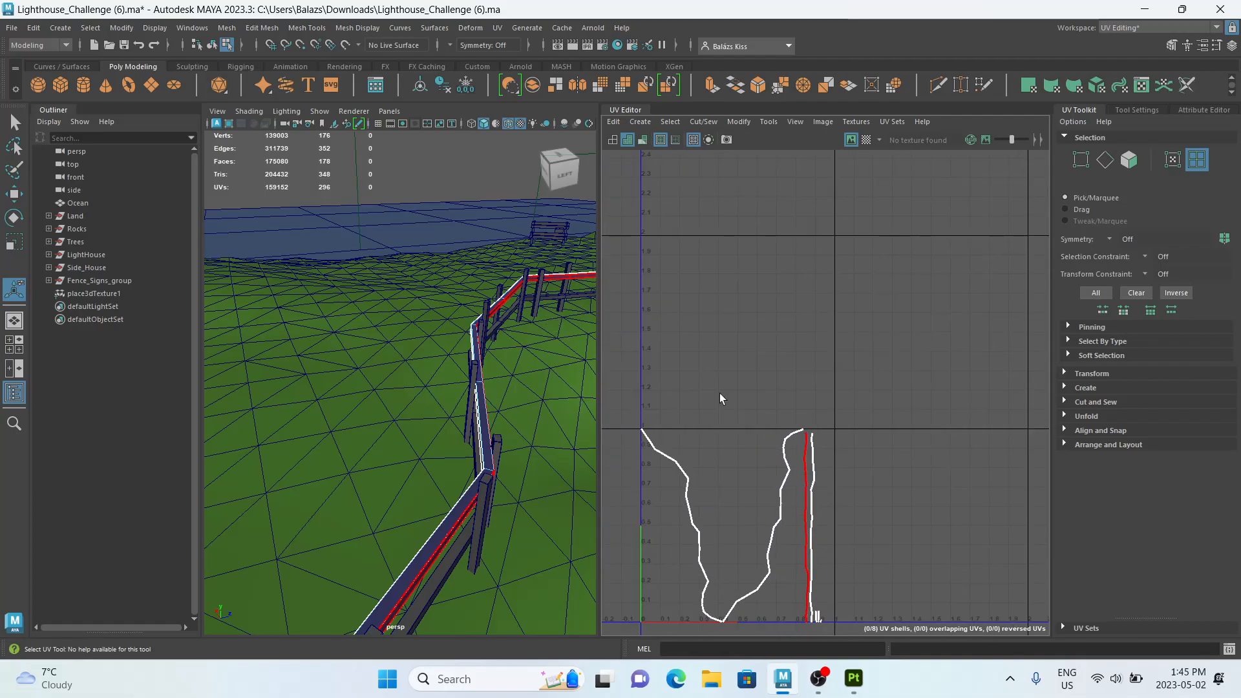
scroll(783, 411, down, 2)
mouse_move(493, 465)
alt+middle_down()
mouse_move(466, 408)
mouse_move(472, 458)
alt+middle_up()
alt+right_drag(472, 457, 354, 394)
scroll(387, 388, up, 5)
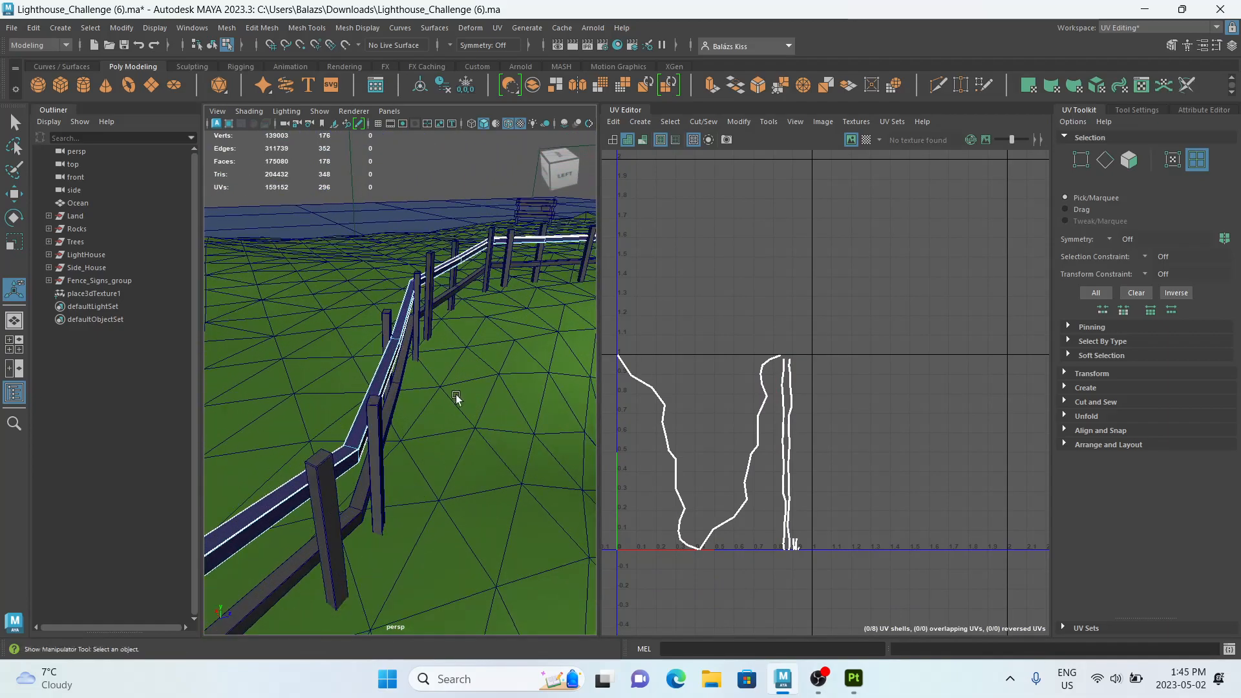
Examine the railing's UV shells and pick out the small end pieces beside the long strips.
right_drag(396, 289, 501, 199)
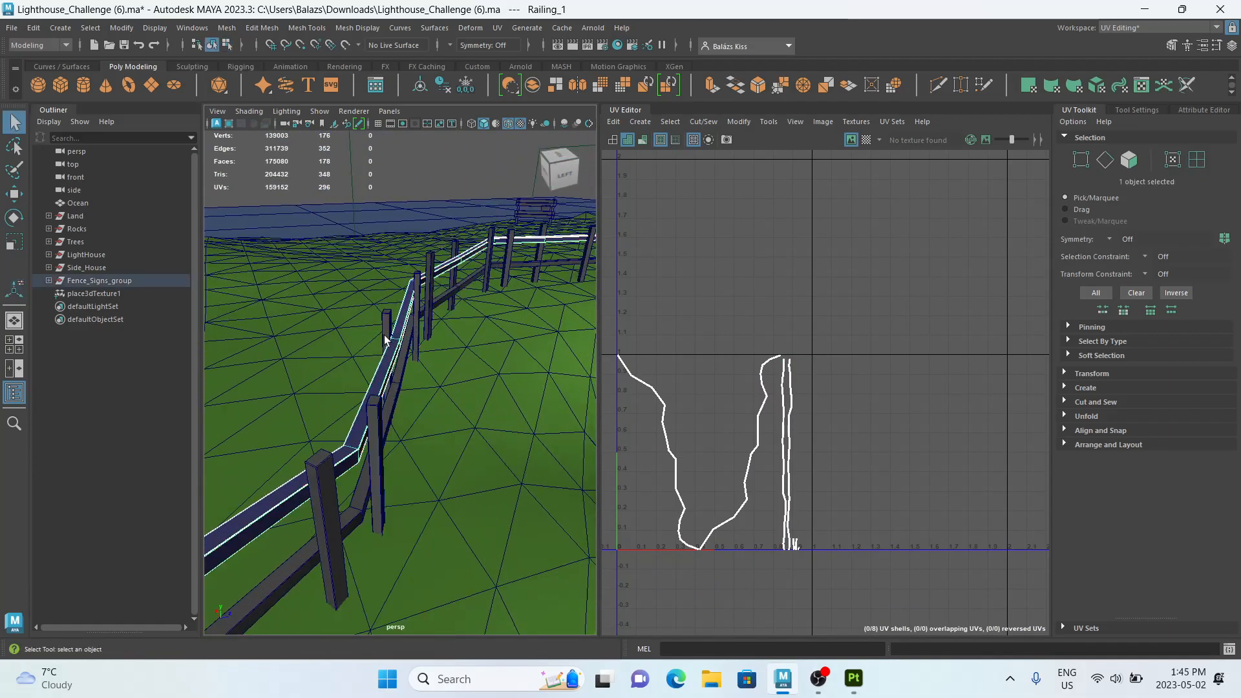
right_drag(737, 482, 673, 450)
click(672, 450)
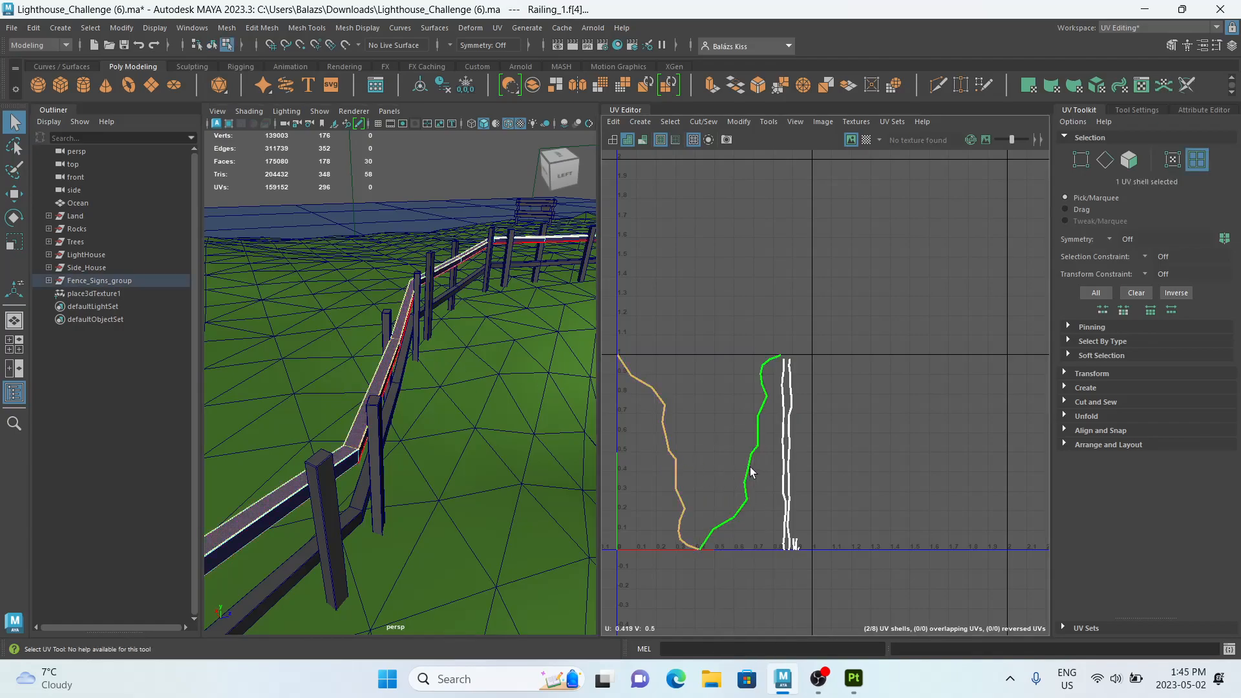
shift+drag(819, 528, 820, 585)
scroll(808, 537, up, 5)
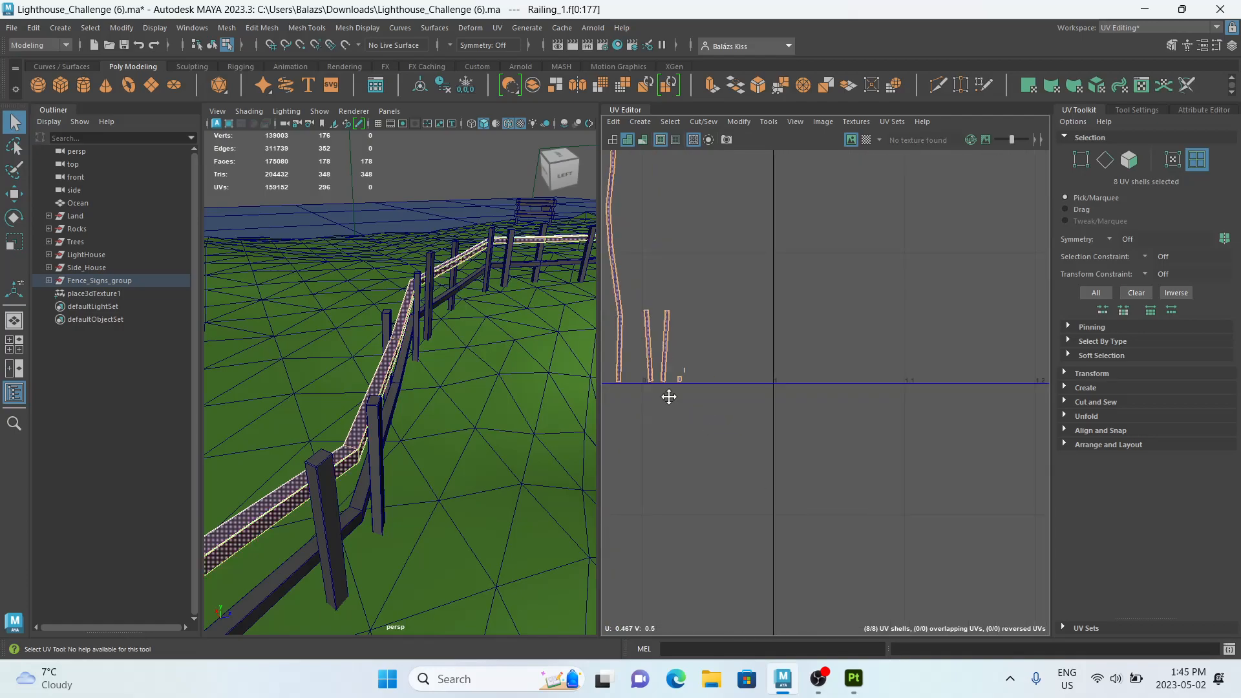
scroll(668, 394, up, 3)
click(793, 364)
alt+drag(293, 402, 491, 391)
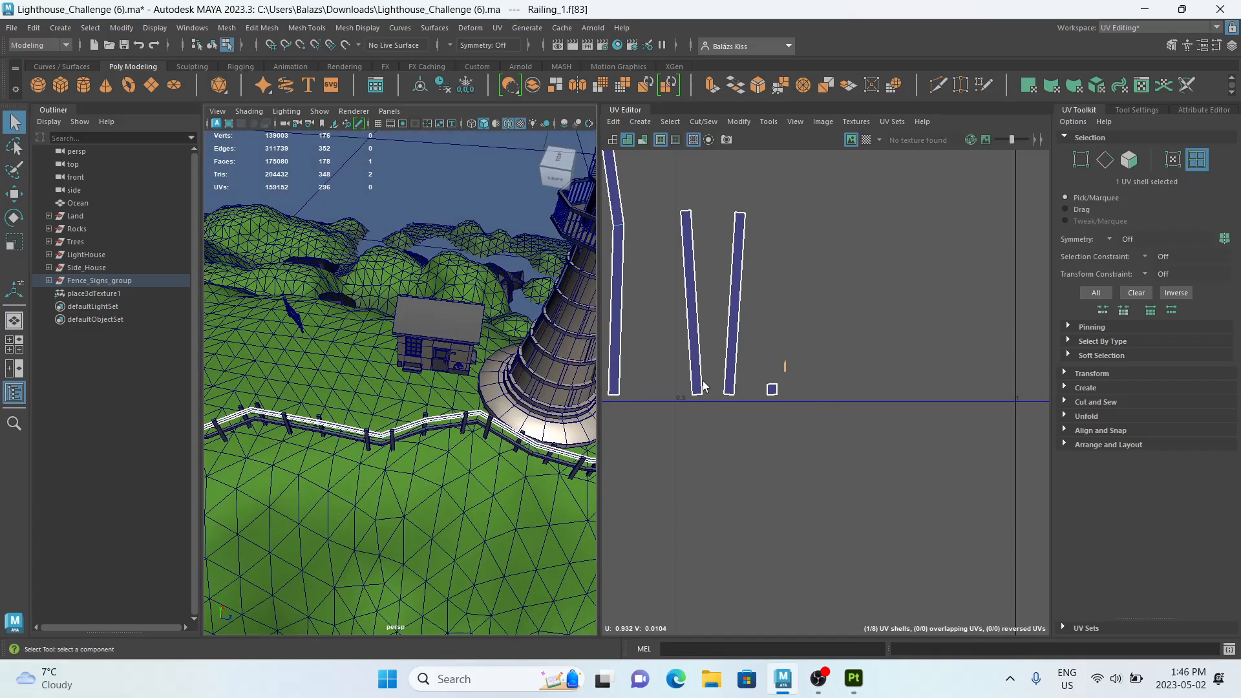
Move and sew the edges of the railing's small UV shells to join them with the long vertical strips.
right_drag(771, 380, 767, 307)
click(771, 378)
shift+right_click(771, 378)
click(763, 344)
scroll(763, 345, down, 5)
click(760, 307)
key(g)
click(742, 302)
key(g)
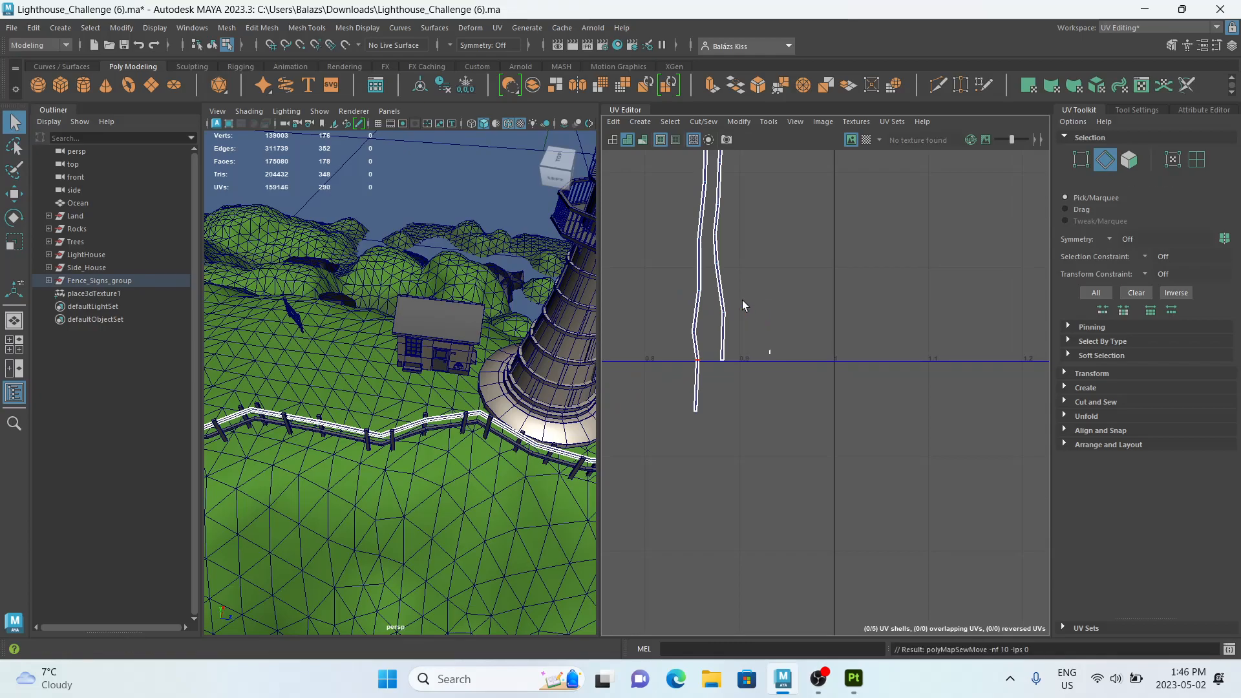
Move and sew the remaining tiny end-cap shell onto the adjoining vertical strip.
scroll(743, 301, down, 5)
alt+middle_drag(743, 305, 832, 402)
scroll(832, 402, down, 6)
scroll(832, 403, up, 6)
scroll(833, 406, up, 5)
click(839, 366)
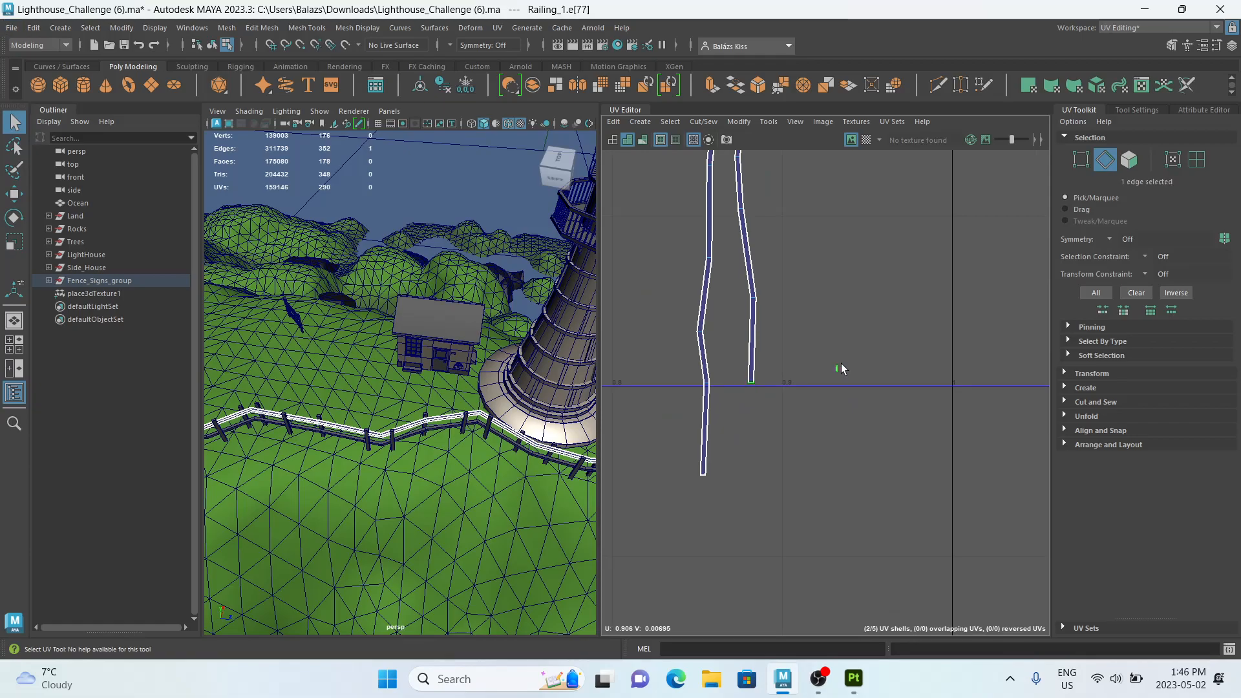
key(g)
Examine which faces of the railing each of the remaining long UV shells covers.
scroll(813, 415, down, 5)
scroll(802, 388, down, 3)
scroll(790, 355, up, 3)
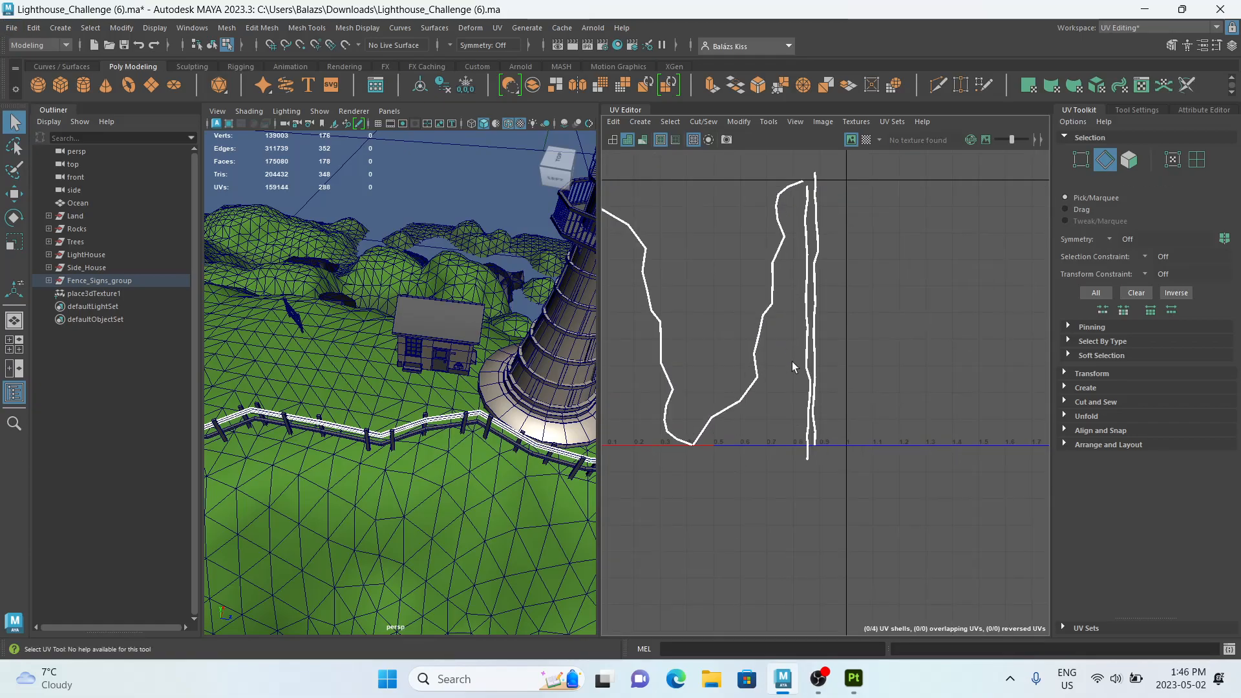
click(675, 395)
click(473, 468)
alt+drag(388, 453, 497, 414)
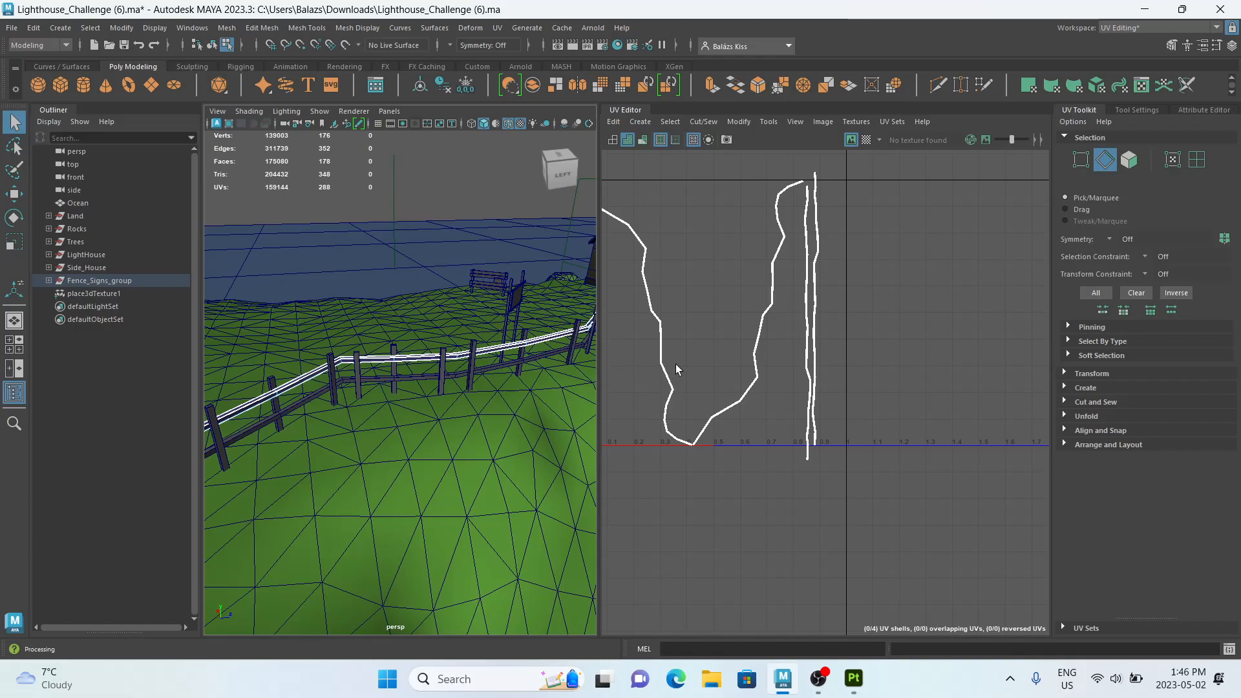
alt+drag(689, 324, 740, 371)
scroll(739, 371, down, 1)
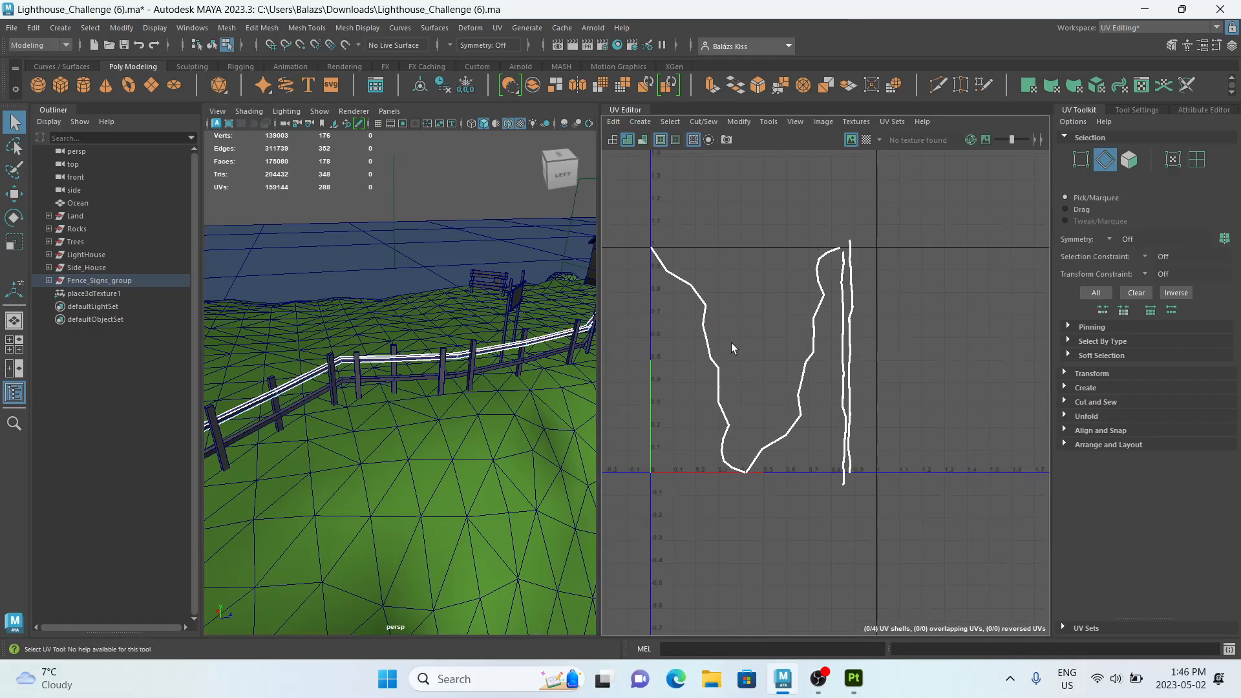
right_drag(707, 356, 708, 336)
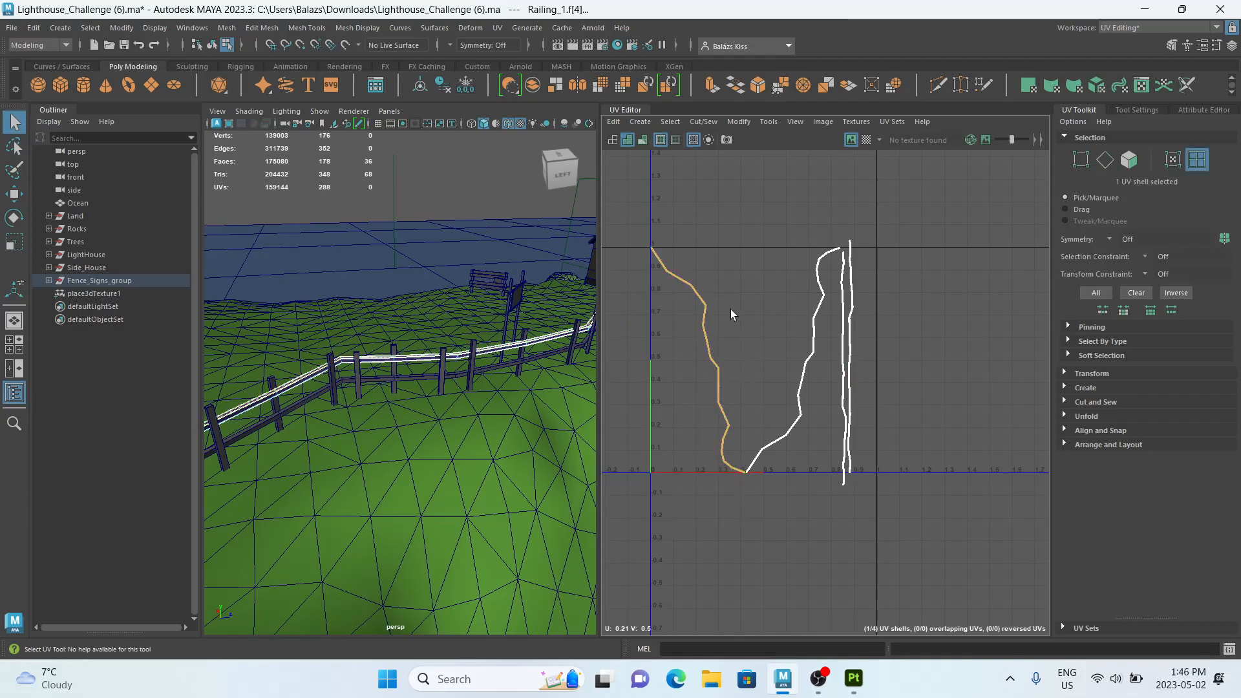
click(810, 344)
click(847, 356)
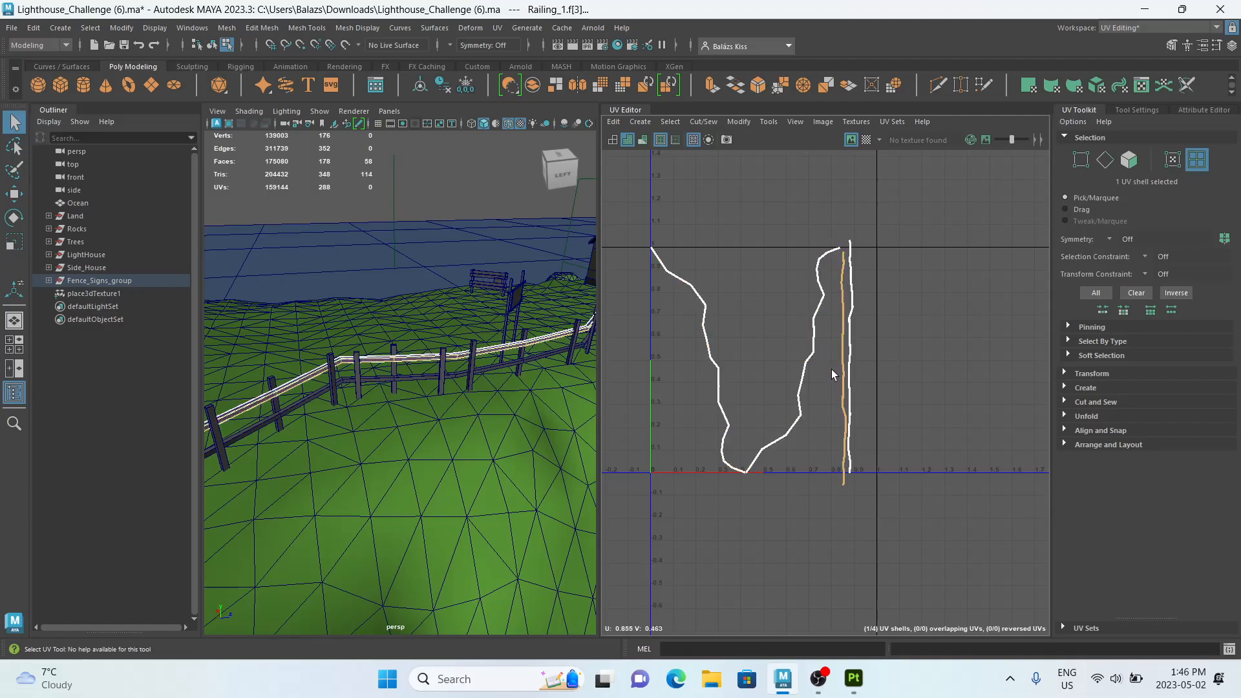
click(872, 336)
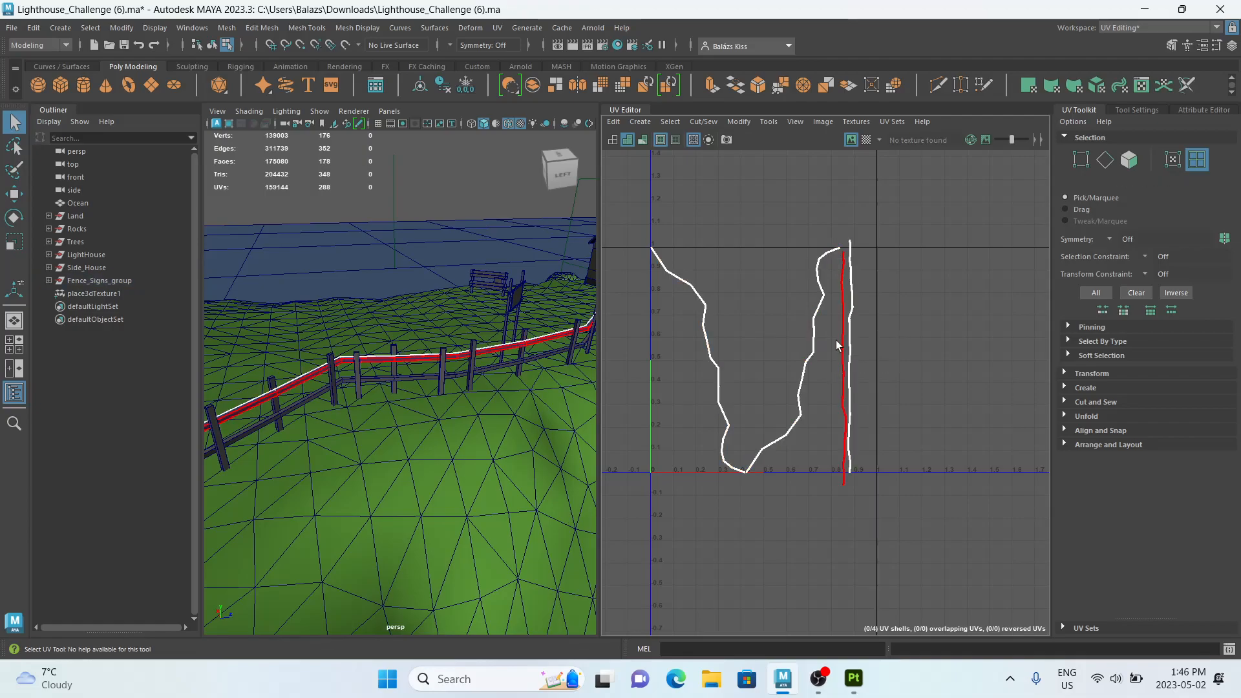
Return to object selection and compare the railing's full course along the terrain with its UV strips.
scroll(809, 399, down, 3)
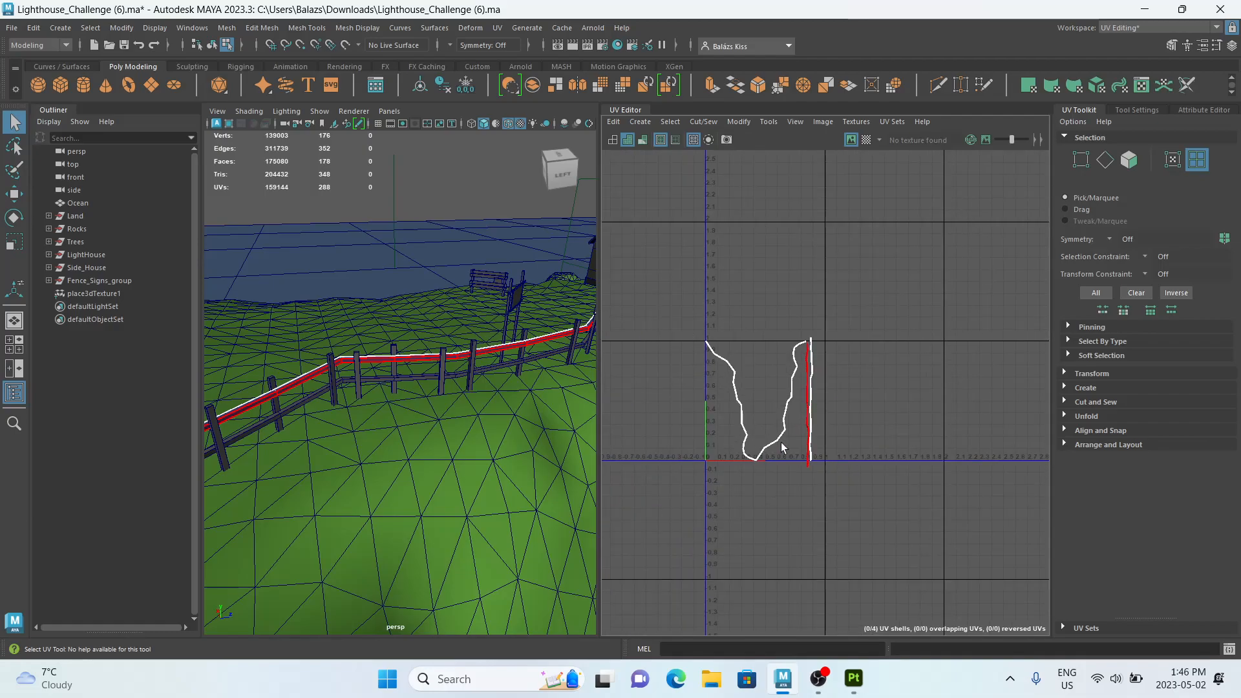
scroll(266, 398, down, 5)
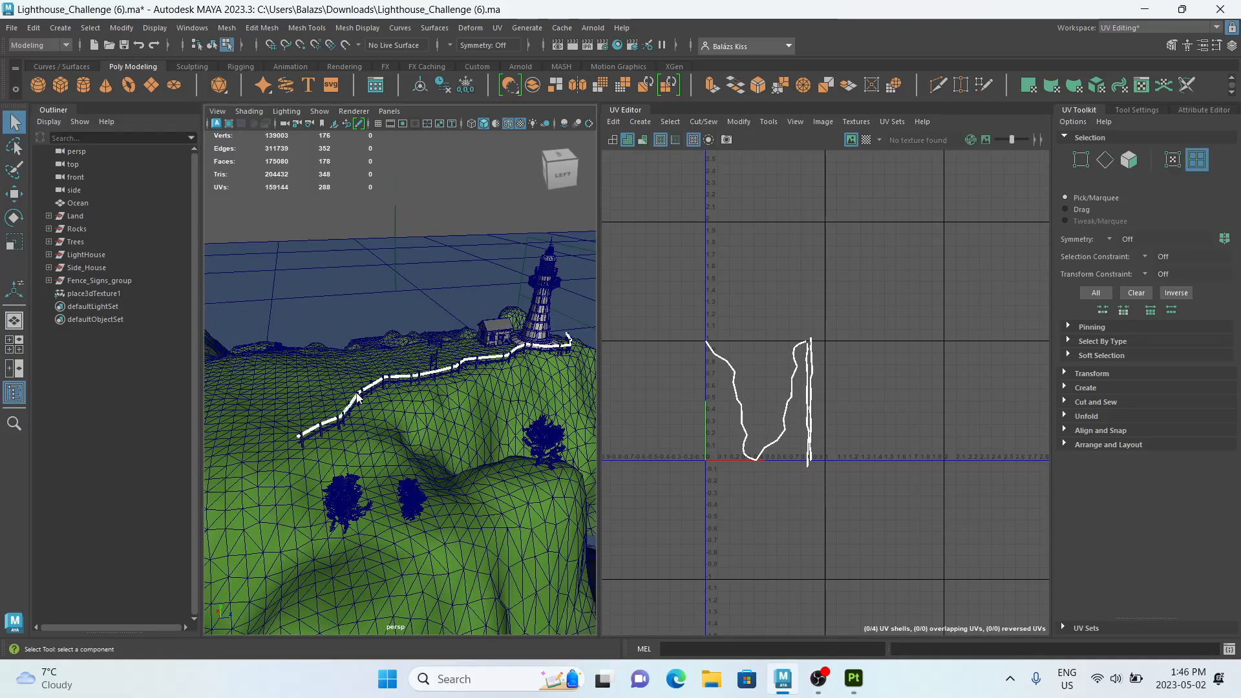
right_drag(358, 397, 359, 359)
scroll(549, 414, up, 4)
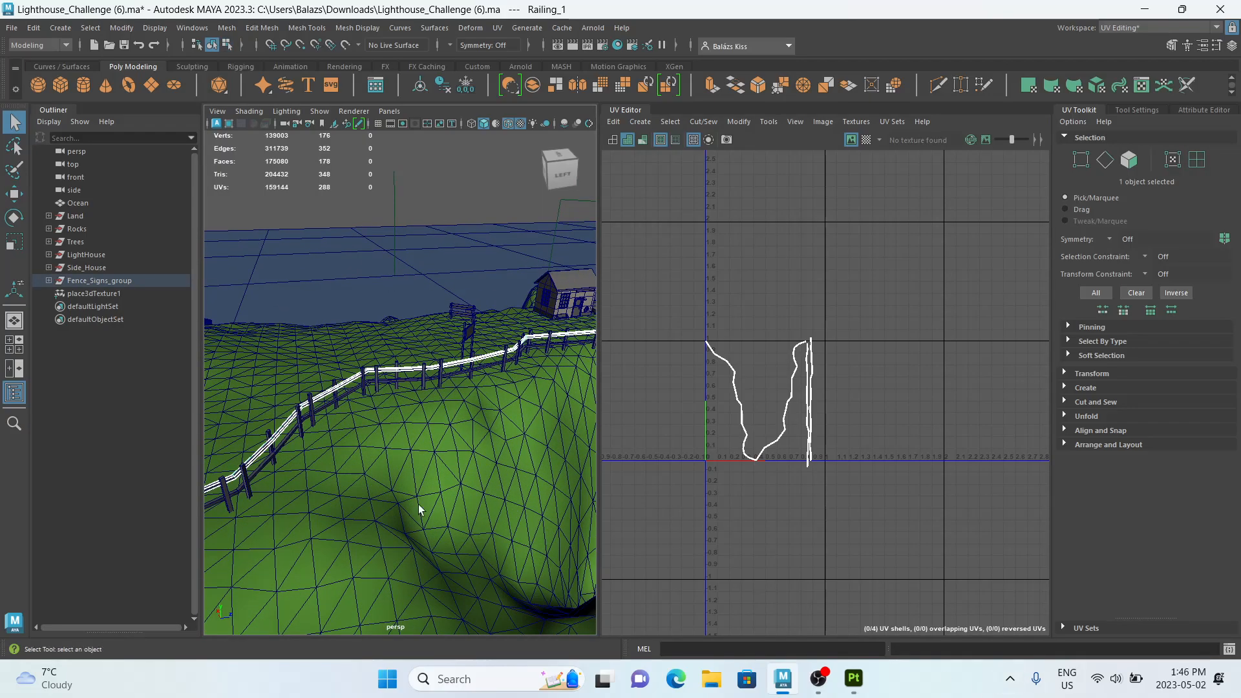
alt+drag(524, 436, 436, 417)
scroll(446, 445, down, 8)
alt+middle_drag(471, 452, 311, 482)
scroll(590, 416, up, 5)
scroll(591, 415, up, 2)
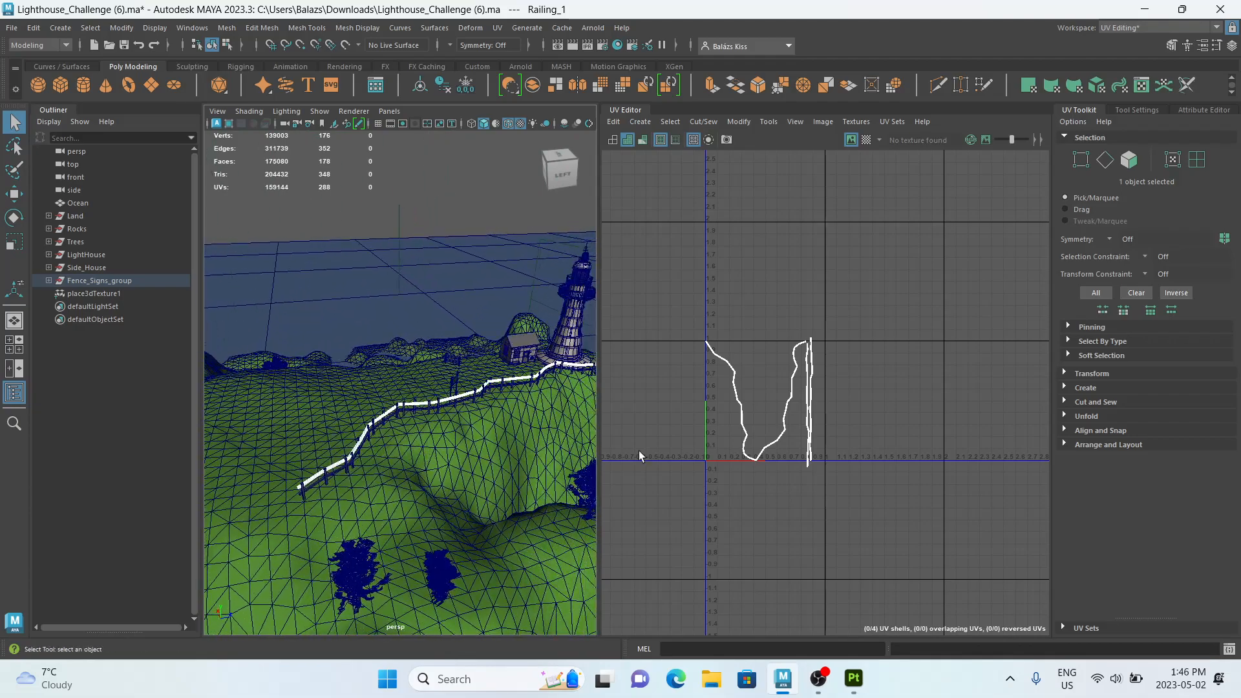
Try to move and sew the railing's two curved UV shells together at their meeting end edge.
scroll(724, 450, up, 3)
right_drag(850, 468, 845, 434)
scroll(826, 454, up, 5)
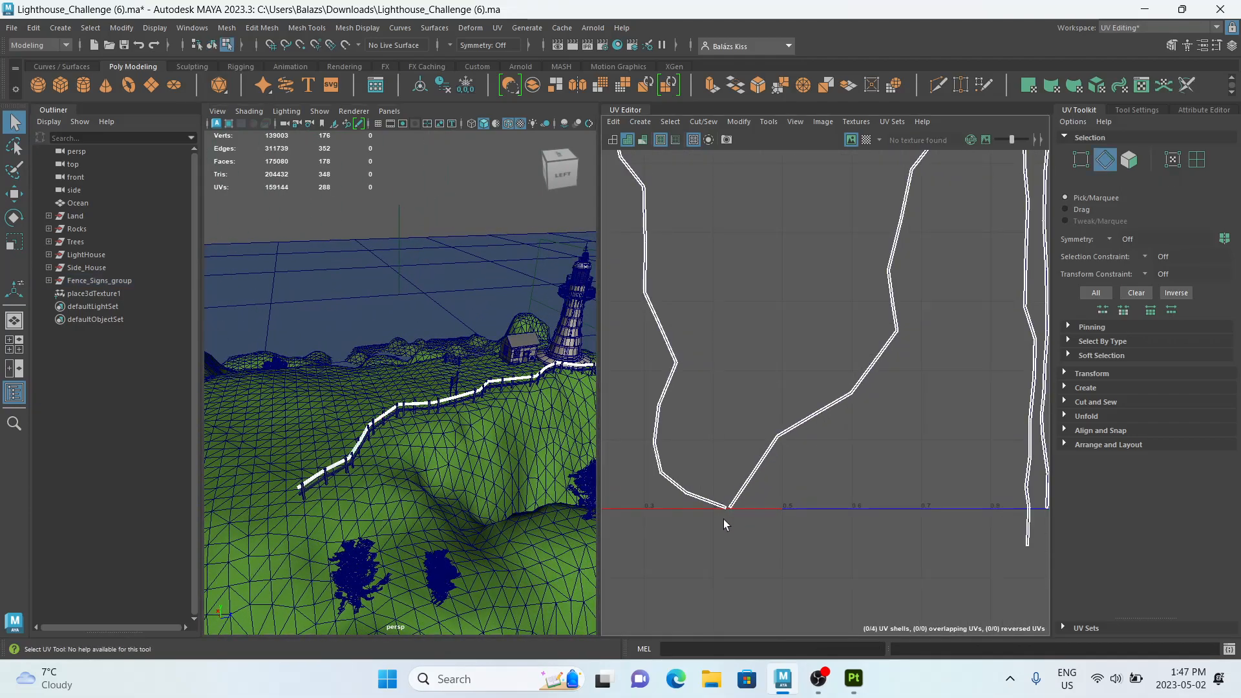
click(727, 510)
shift+right_drag(727, 510, 704, 421)
scroll(732, 432, down, 3)
click(785, 432)
scroll(787, 433, down, 2)
key(ctrl+z)
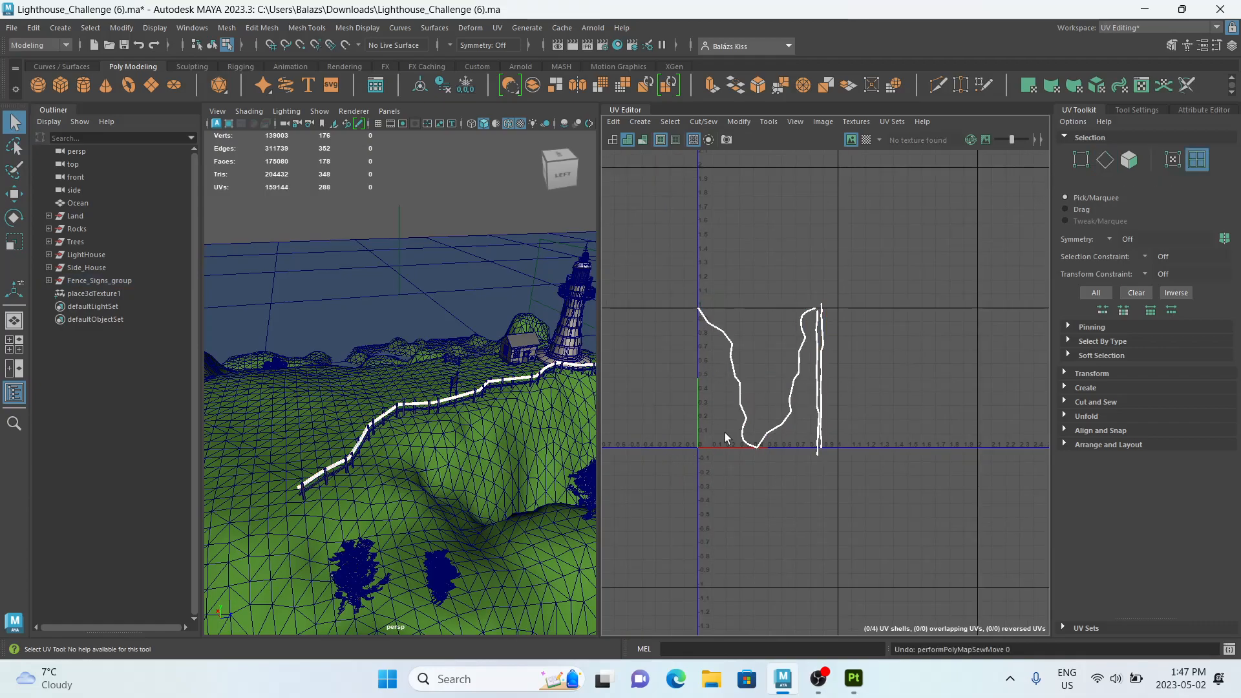
Select all of the railing's UV shells, lay them out within the 0–1 UV tile, and return to object selection.
drag(646, 506, 955, 307)
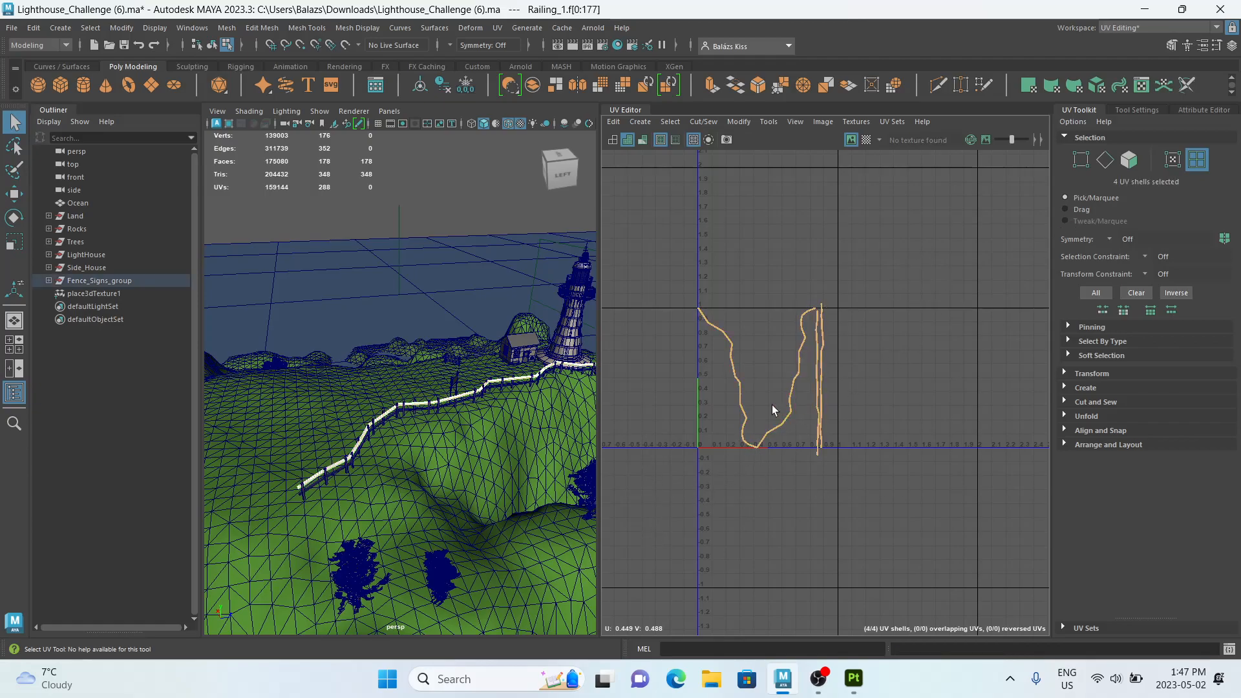
key(ctrl+l)
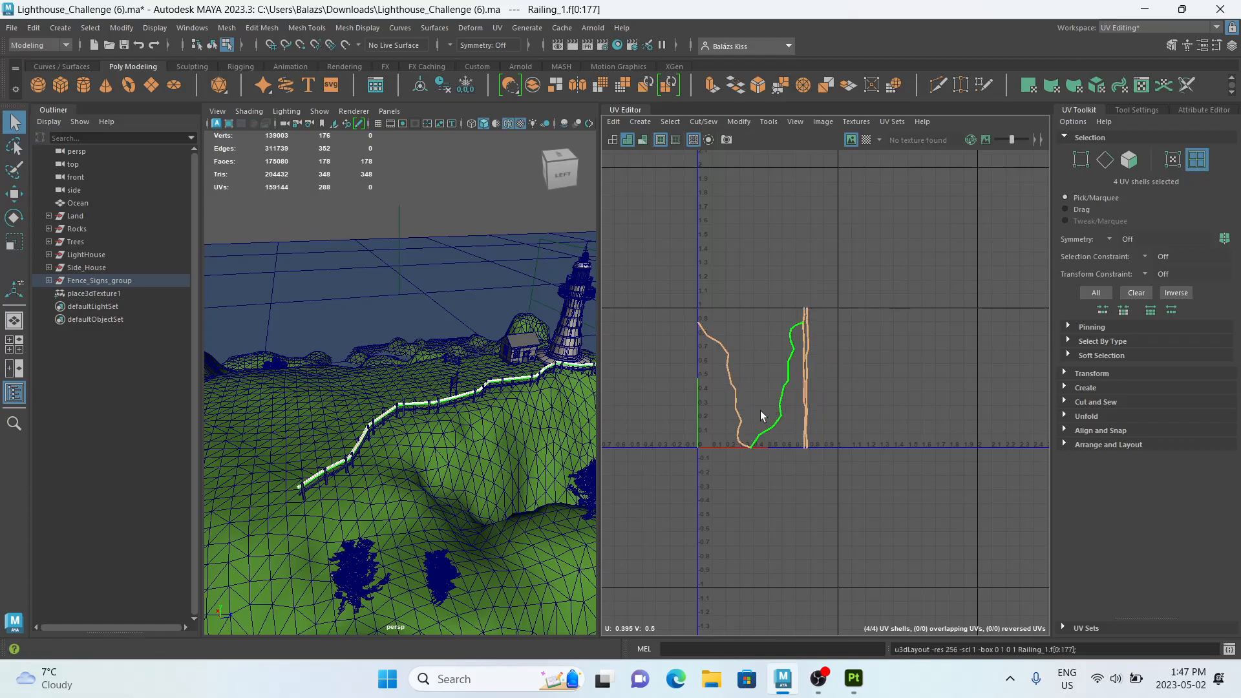
alt+right_drag(450, 410, 358, 479)
alt+drag(357, 479, 368, 397)
right_drag(372, 394, 478, 228)
Examine the side house's structure and its existing UVs.
alt+middle_drag(418, 313, 478, 347)
alt+drag(478, 348, 457, 367)
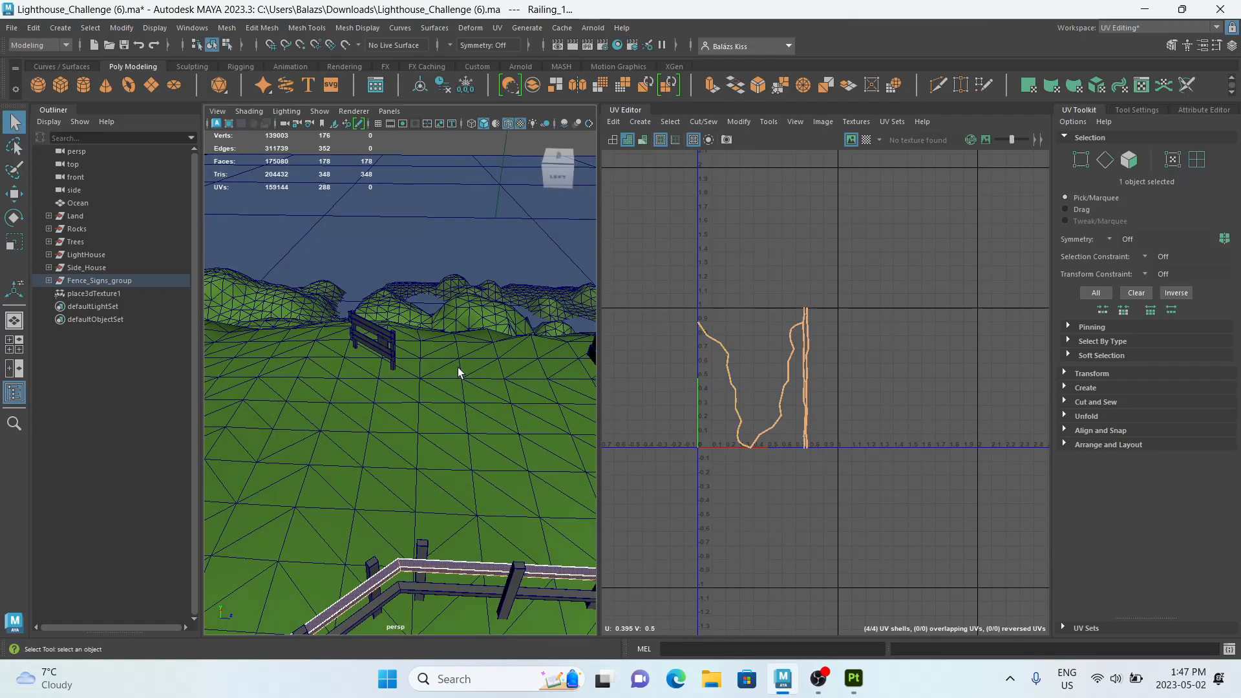
alt+middle_drag(458, 367, 313, 384)
mouse_move(312, 384)
alt+mouse_down()
mouse_move(382, 378)
mouse_move(414, 359)
mouse_move(329, 401)
alt+mouse_up()
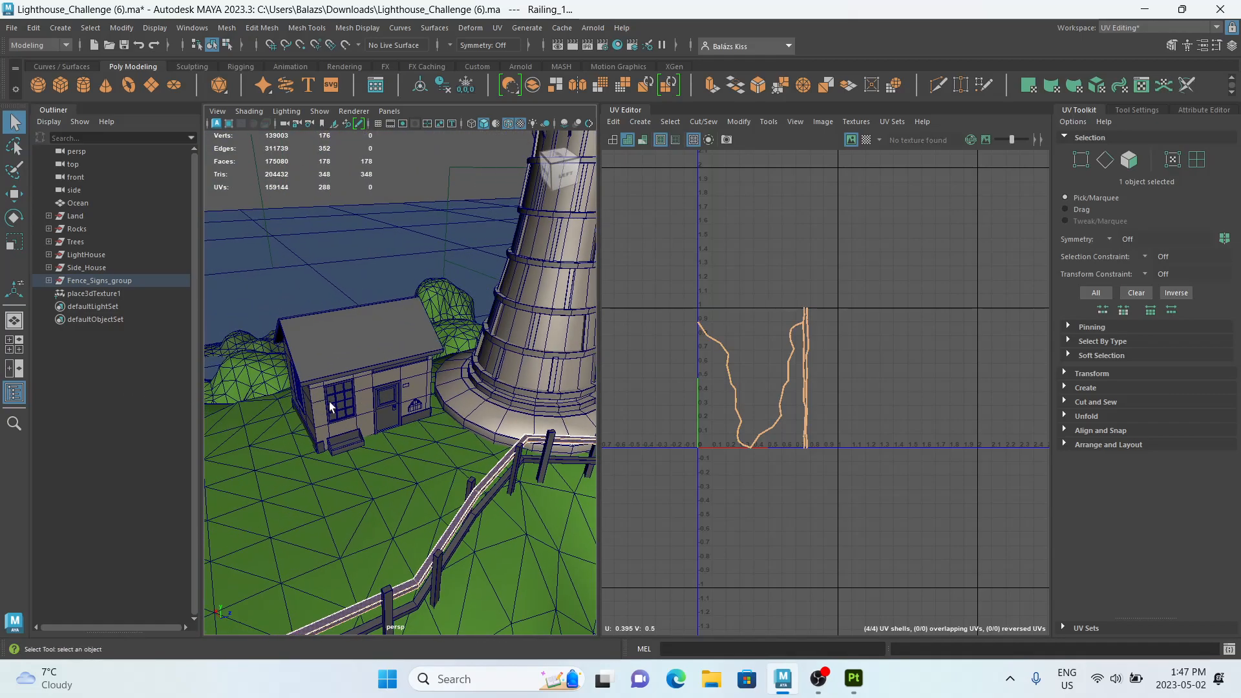
click(379, 406)
scroll(381, 432, up, 5)
scroll(380, 432, down, 5)
scroll(443, 439, up, 4)
click(336, 395)
alt+drag(336, 395, 409, 429)
scroll(377, 410, up, 3)
scroll(390, 436, down, 5)
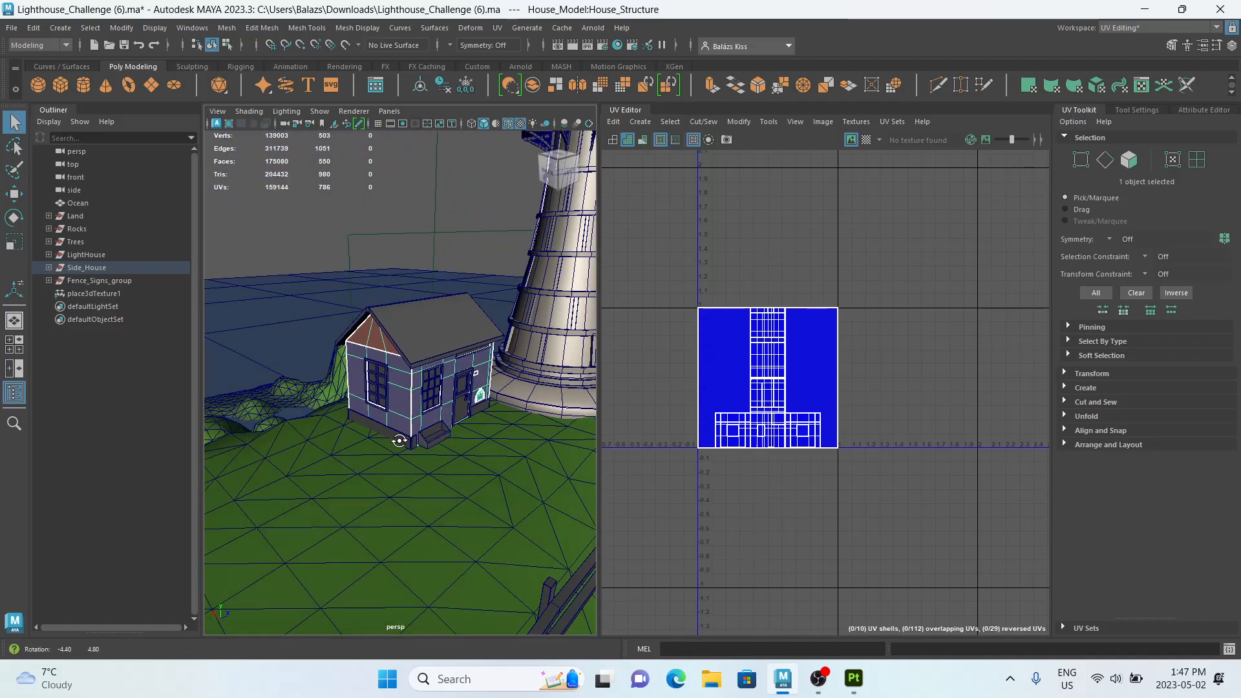
scroll(461, 463, up, 6)
scroll(461, 463, down, 3)
scroll(461, 463, up, 3)
Examine the existing UVs of the lighthouse's body and the ring around its foot.
click(414, 207)
alt+drag(414, 207, 495, 358)
click(510, 360)
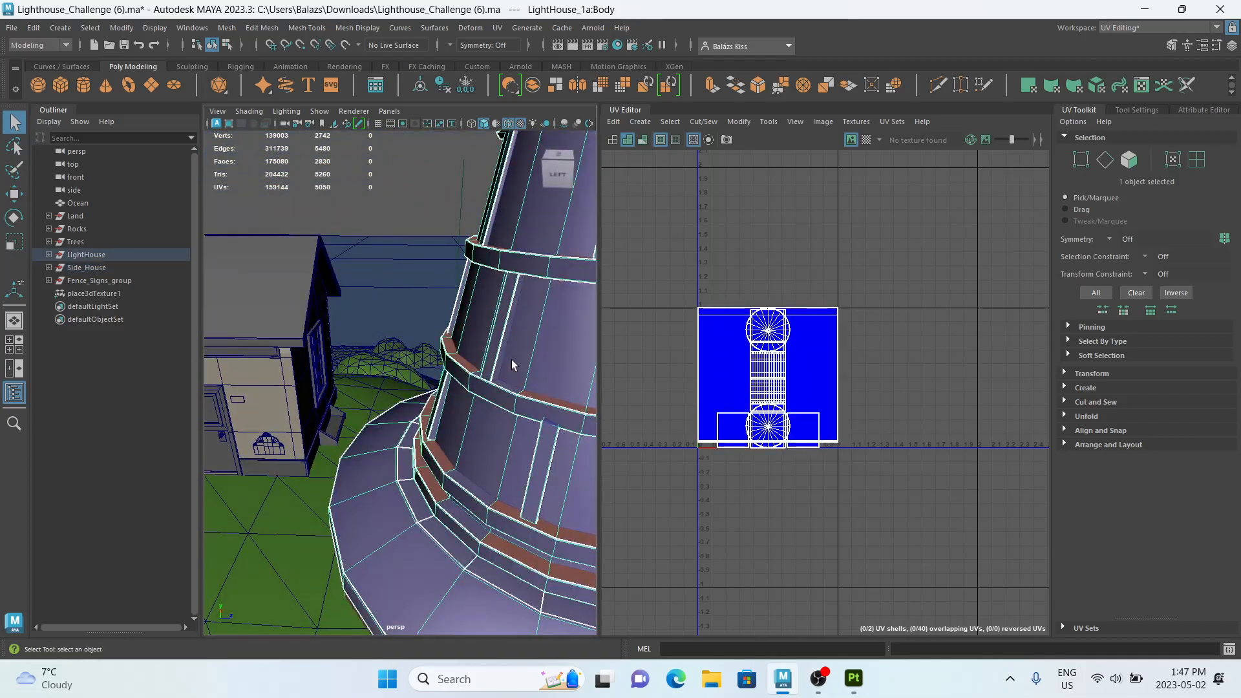
alt+drag(516, 412, 452, 369)
click(442, 419)
alt+middle_drag(443, 419, 435, 416)
scroll(433, 414, up, 3)
scroll(446, 415, up, 2)
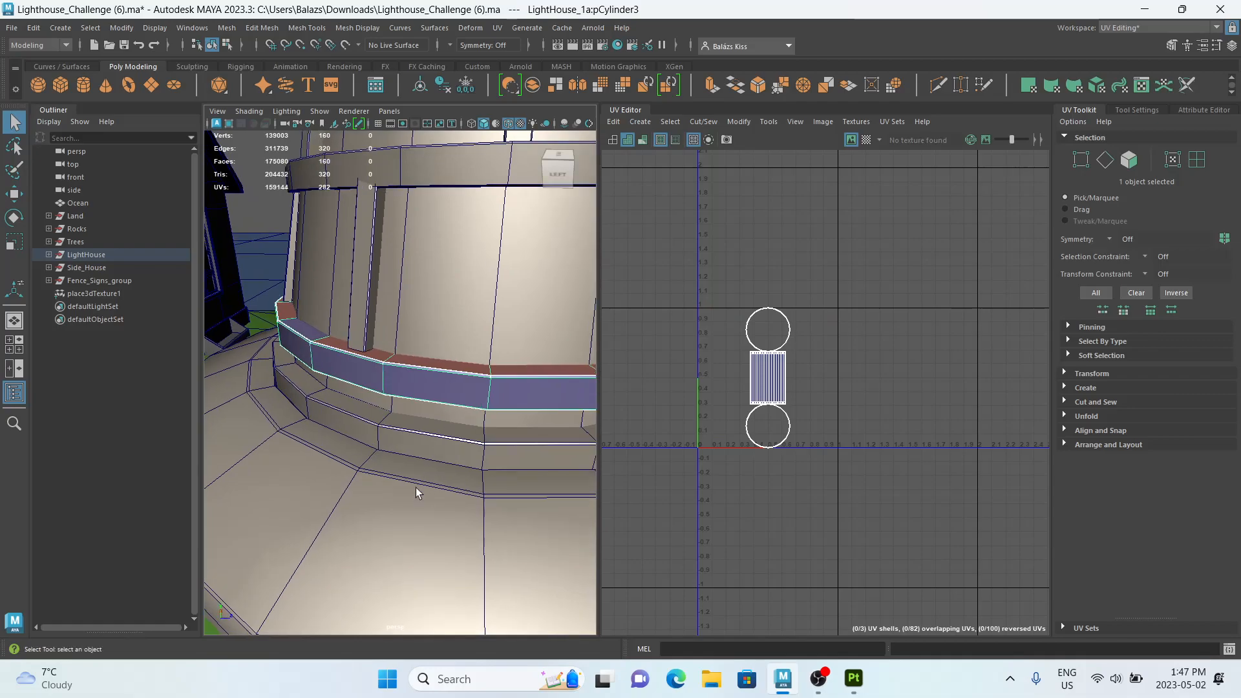
Select the lighthouse's round base and isolate it in the viewport.
click(416, 487)
alt+right_drag(416, 487, 355, 422)
key(ctrl+1)
alt+drag(356, 434, 497, 398)
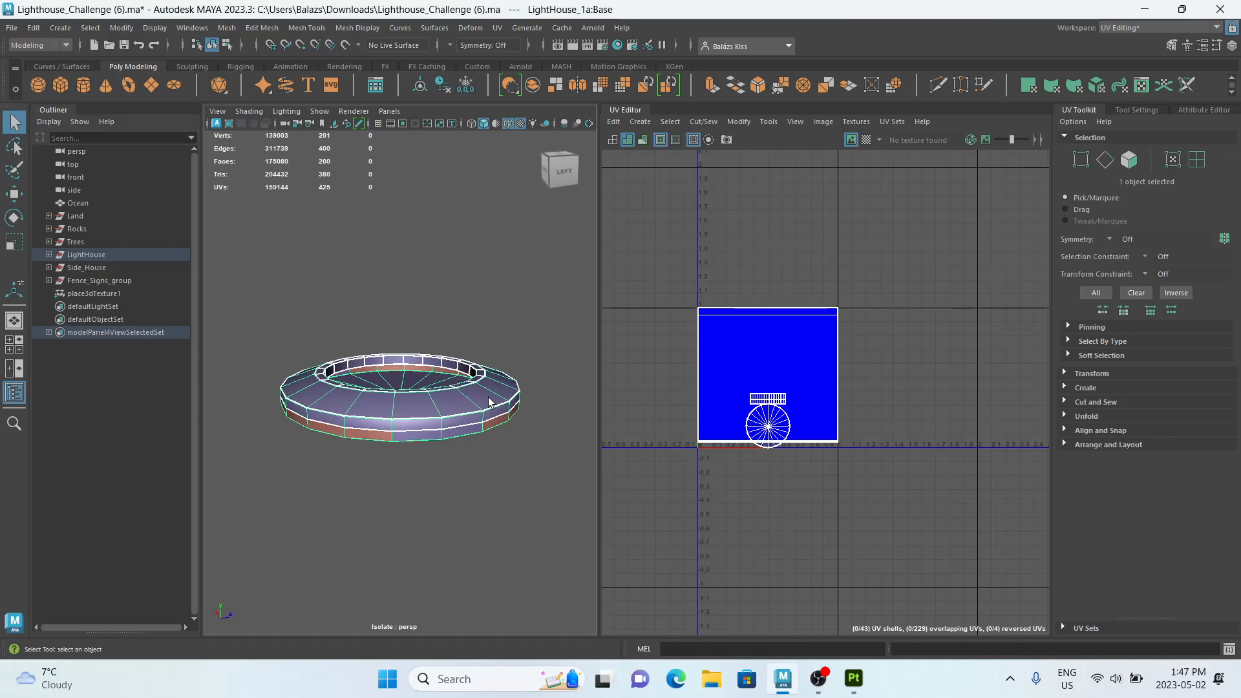
alt+drag(407, 301, 417, 310)
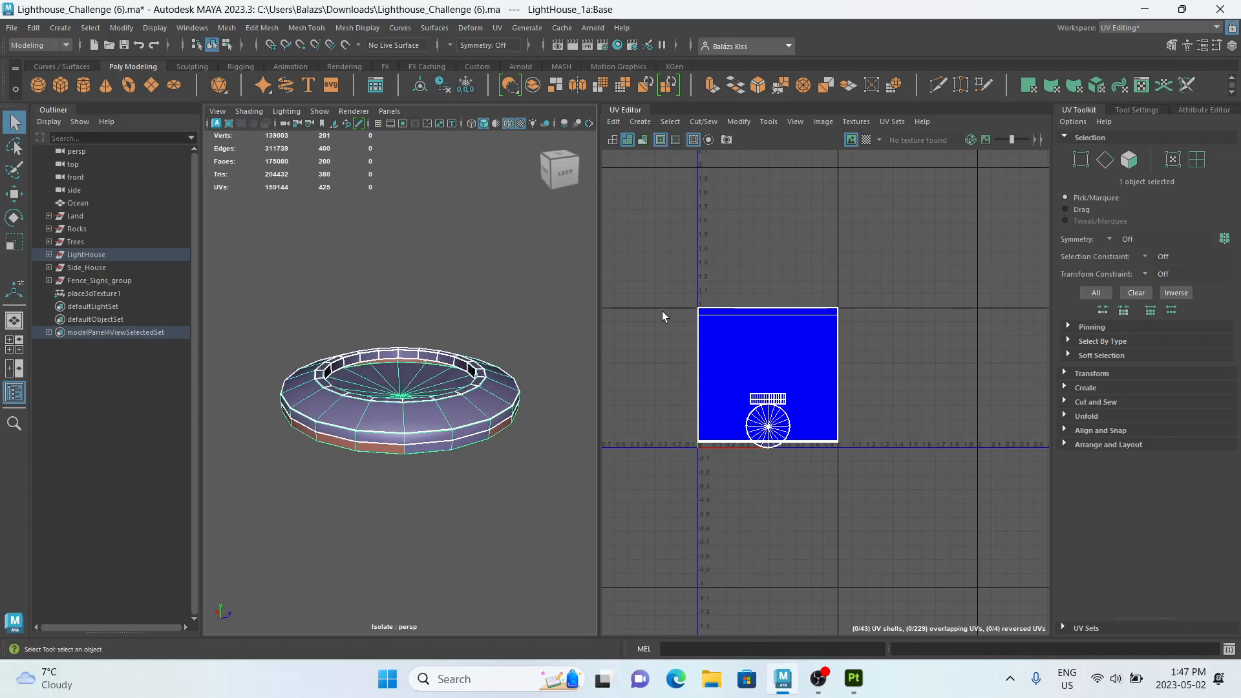
alt+drag(405, 313, 425, 254)
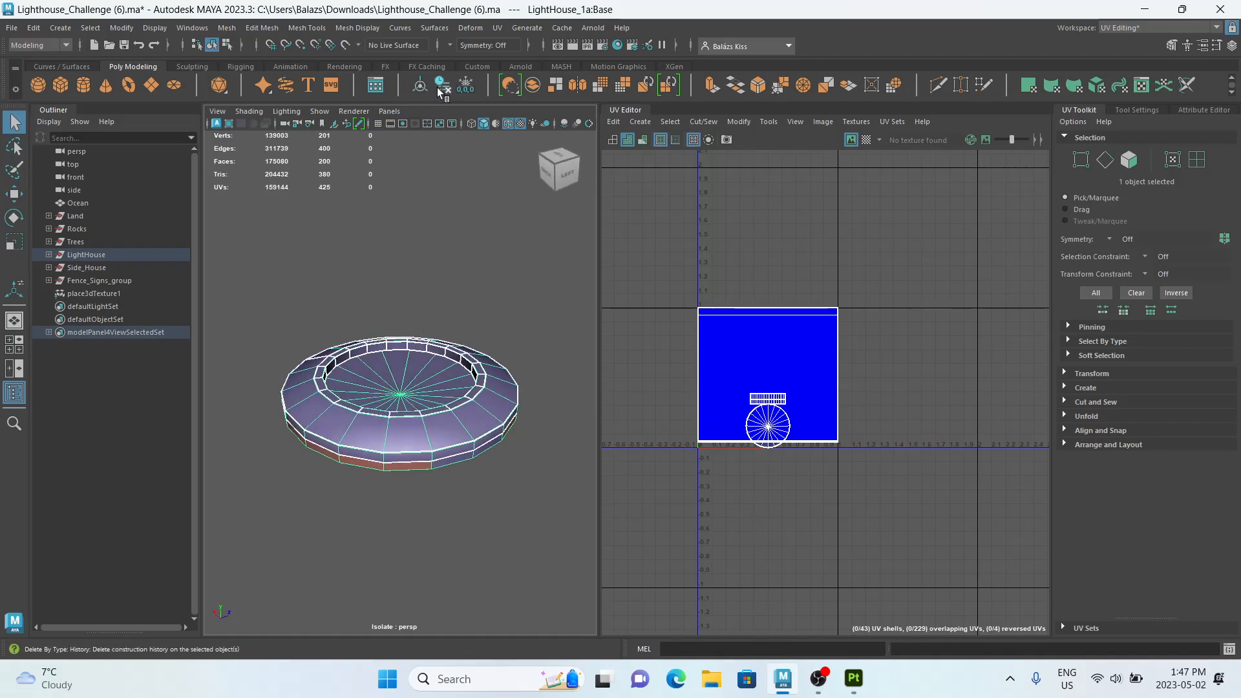
Freeze the lighthouse base's transformations and center its pivot.
click(470, 93)
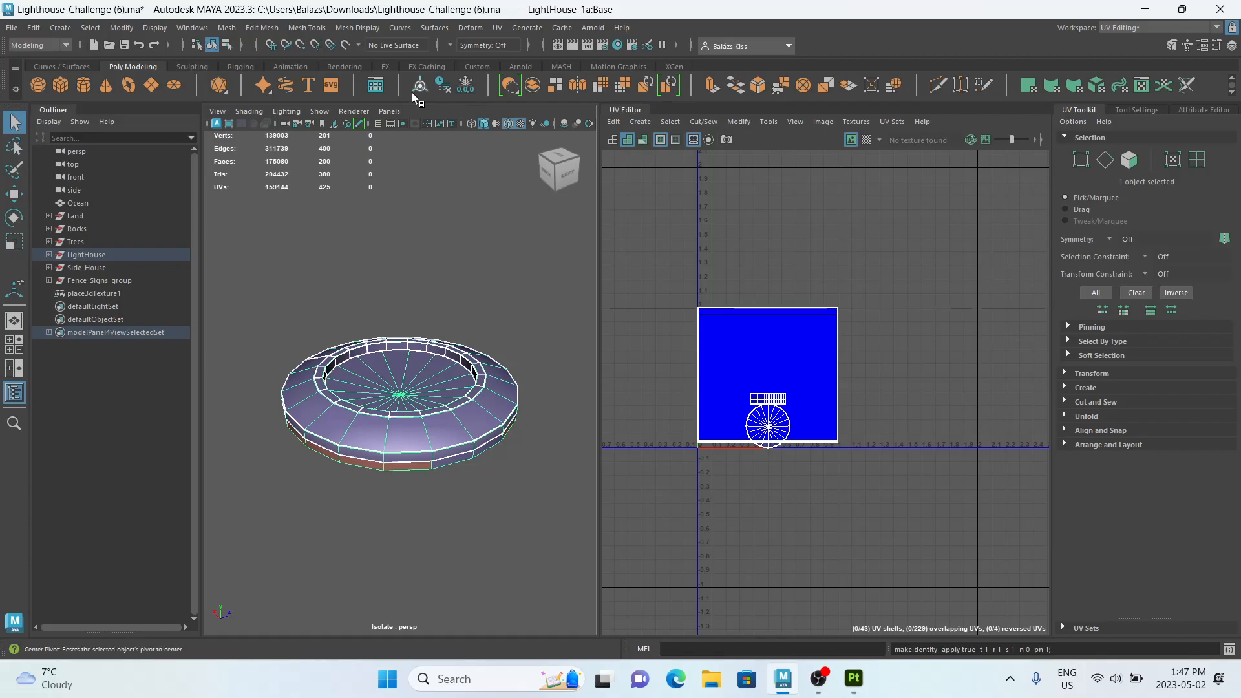
click(416, 91)
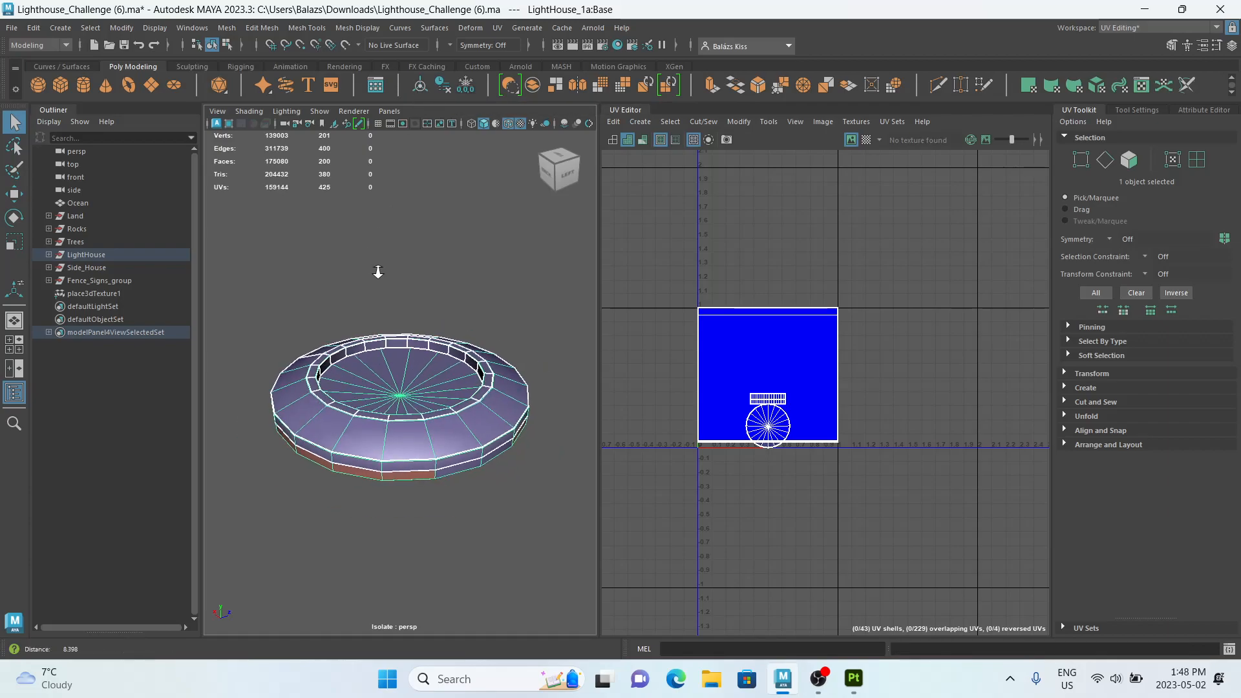
scroll(447, 163, up, 2)
alt+right_drag(217, 305, 175, 301)
mouse_move(409, 362)
alt+right_down()
mouse_move(375, 360)
mouse_move(420, 369)
alt+right_up()
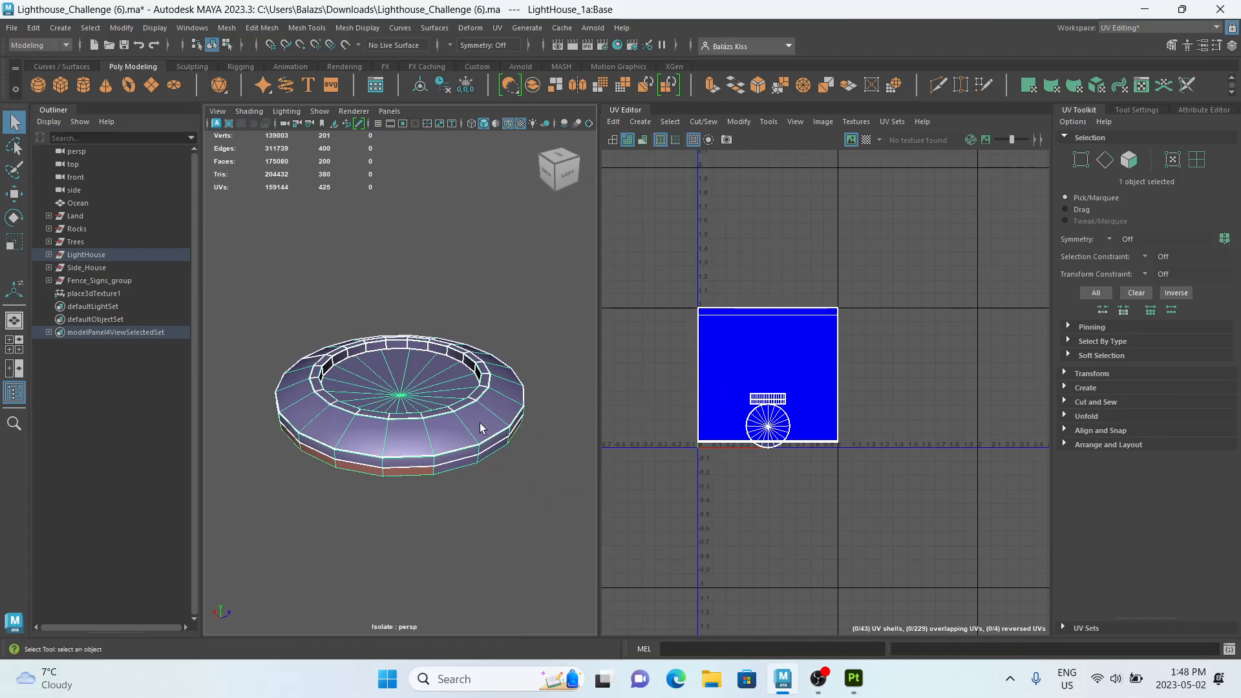
Create new UVs for the lighthouse base with a cylindrical projection.
click(647, 123)
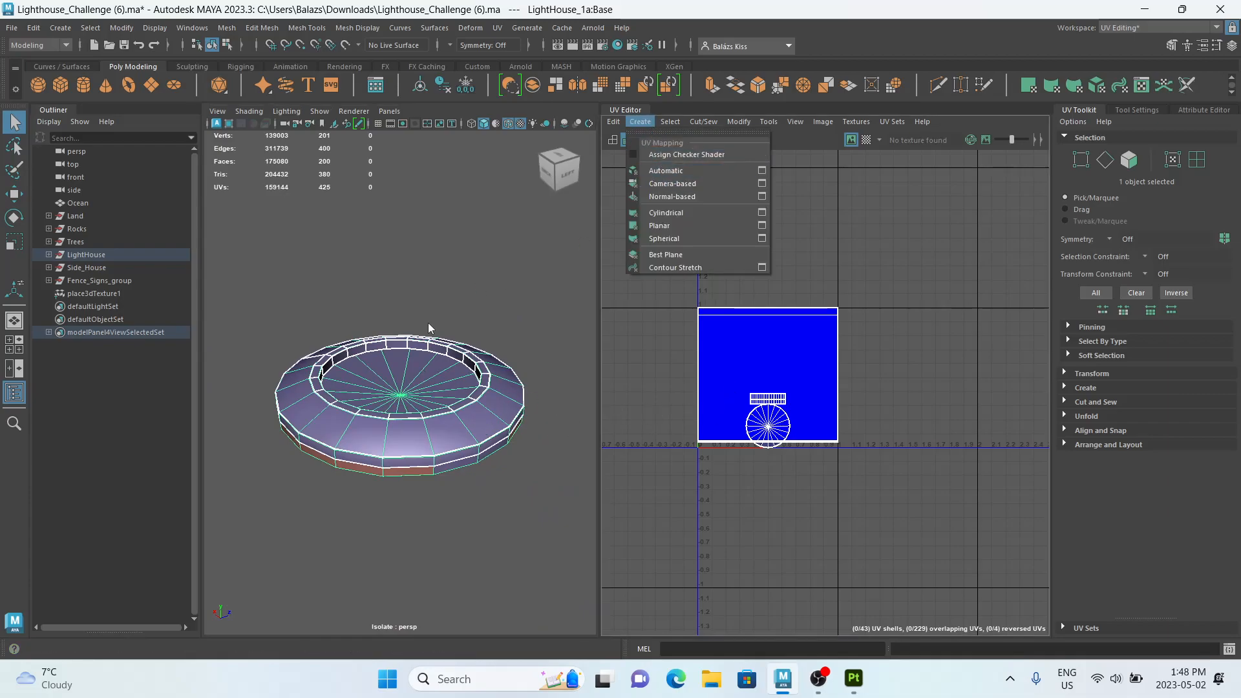
click(382, 451)
click(648, 121)
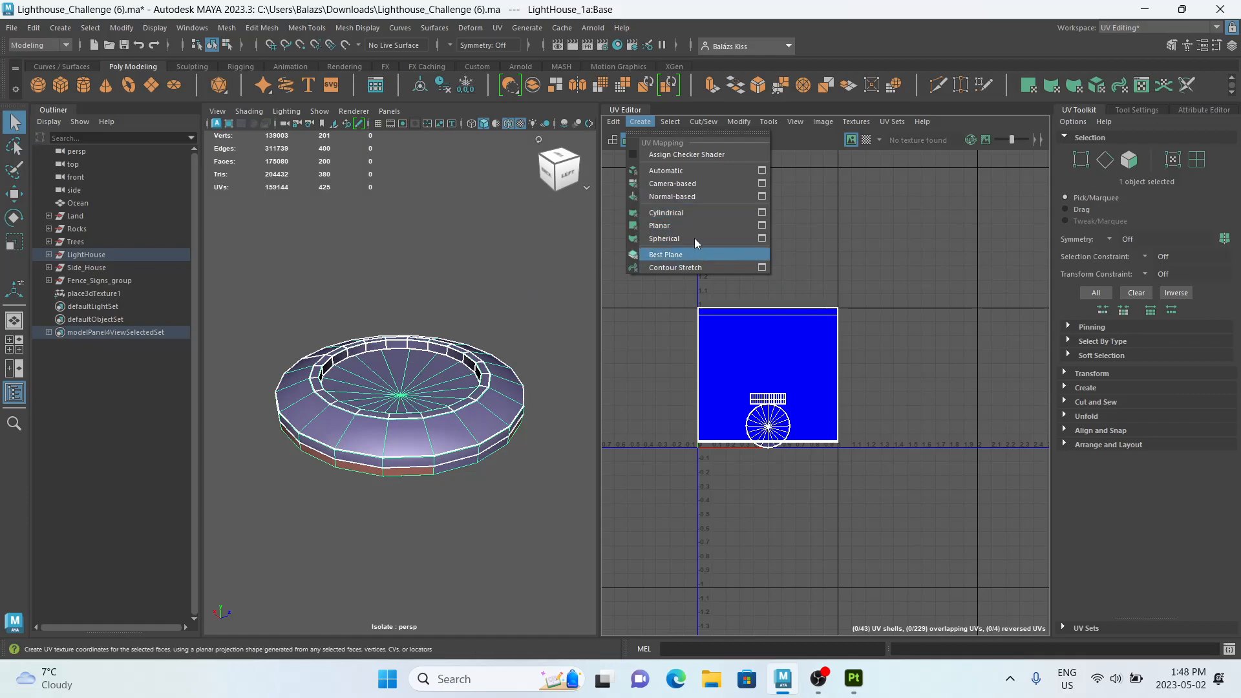
click(666, 215)
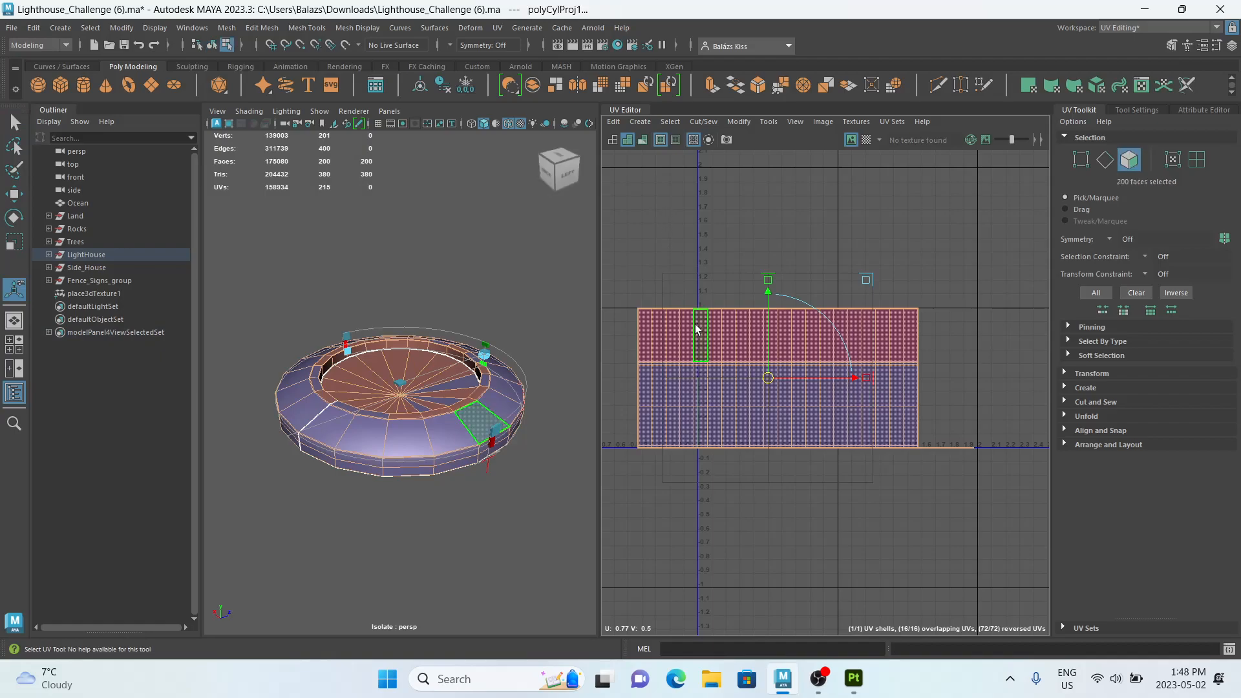
scroll(697, 329, up, 4)
scroll(696, 330, down, 3)
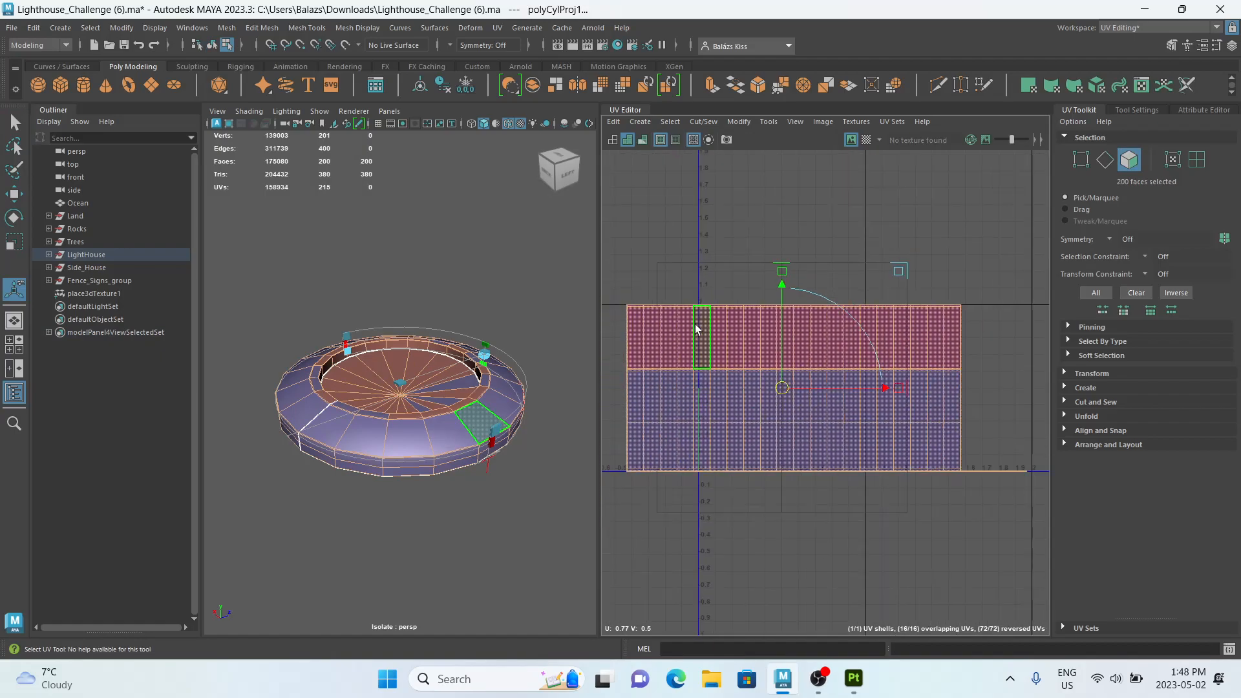
Try to unfold the cylindrically projected UVs of the lighthouse base, and undo the unfold.
drag(788, 398, 781, 314)
key(ctrl+u)
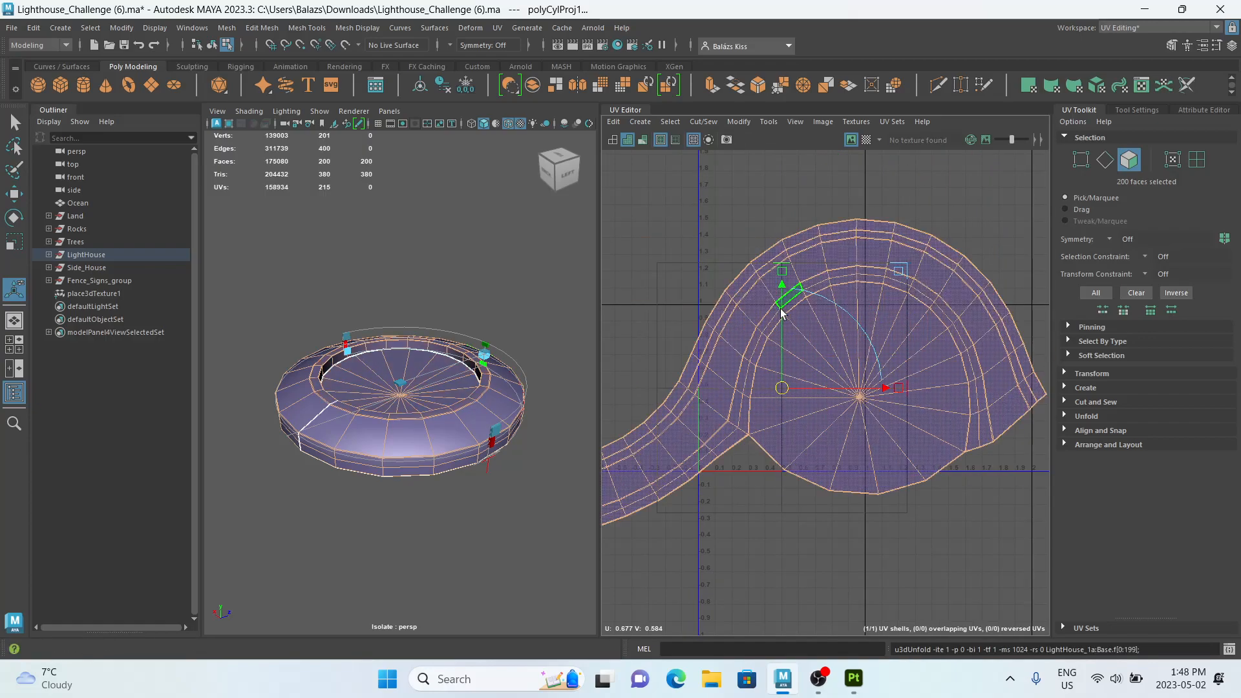
scroll(781, 311, down, 4)
click(823, 495)
scroll(808, 449, up, 3)
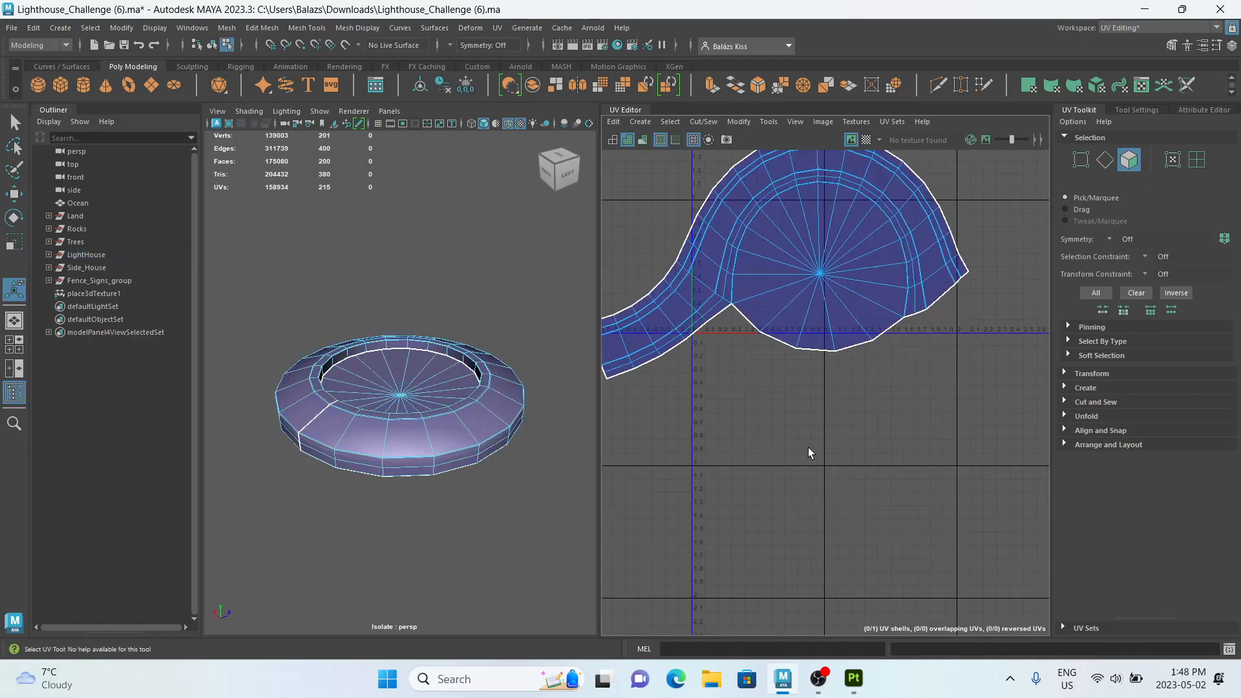
alt+middle_drag(776, 336, 790, 445)
scroll(792, 433, down, 3)
scroll(800, 375, up, 3)
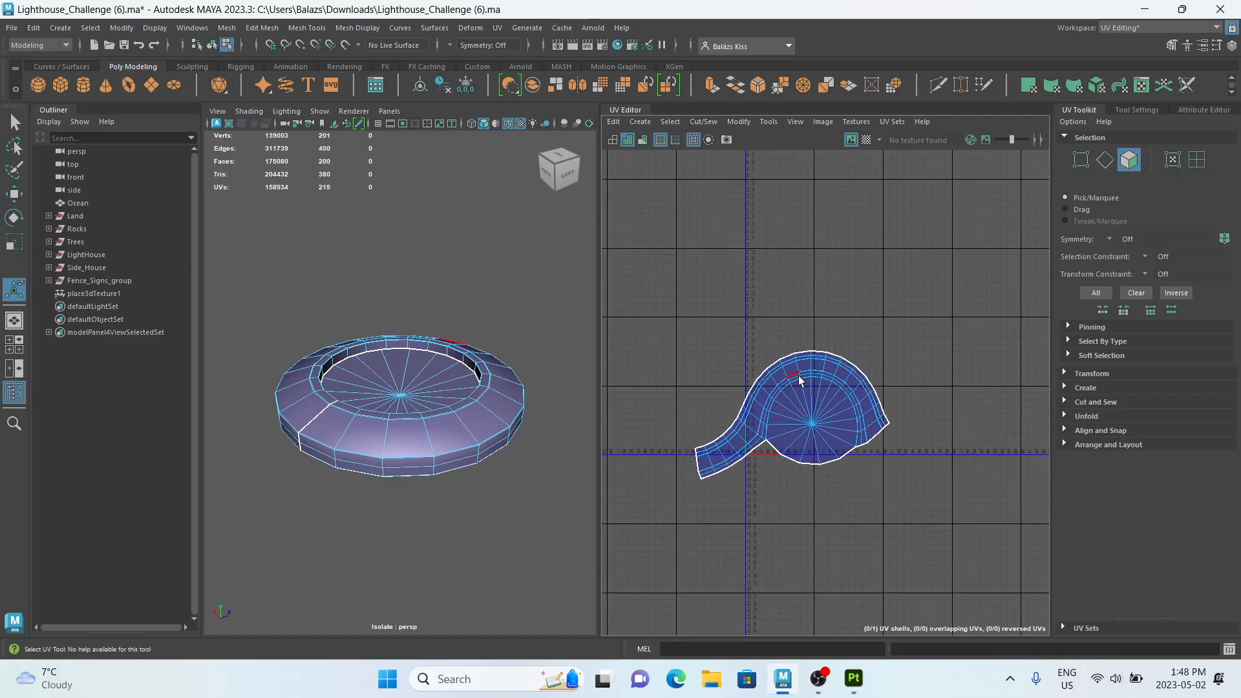
key(ctrl+z)
key(ctrl+z)
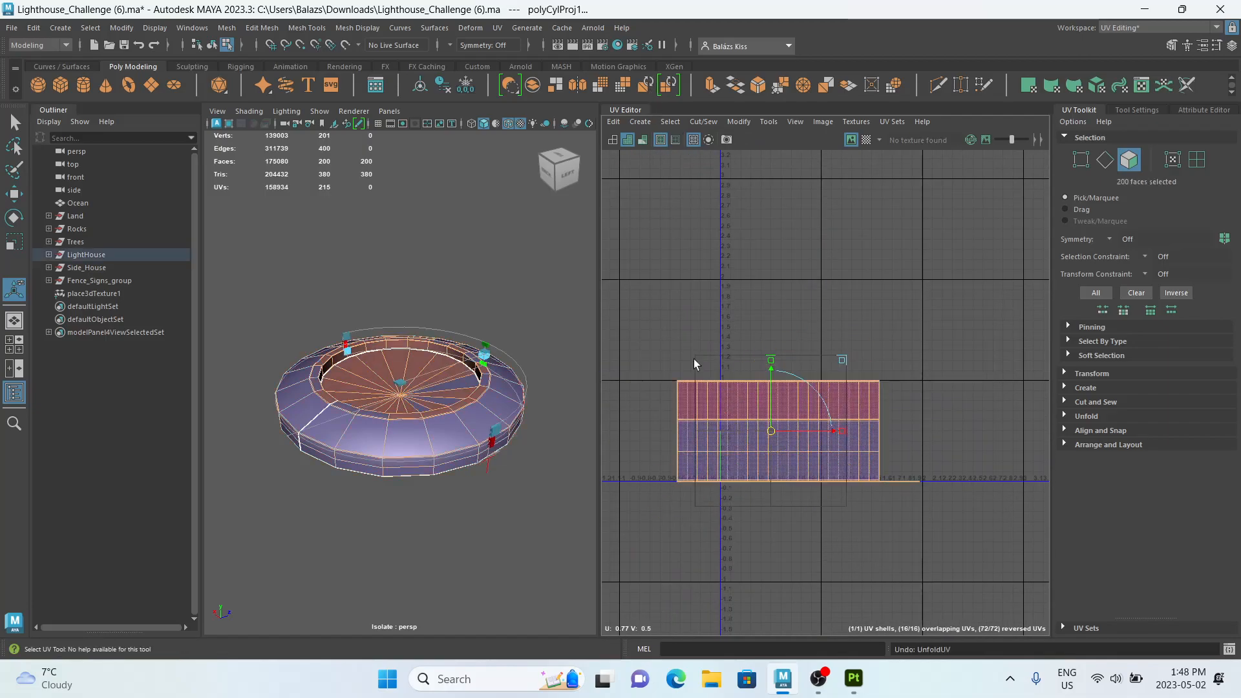
Replace the lighthouse base's cylindrical UVs with an automatic projection.
right_drag(470, 363, 535, 302)
click(640, 123)
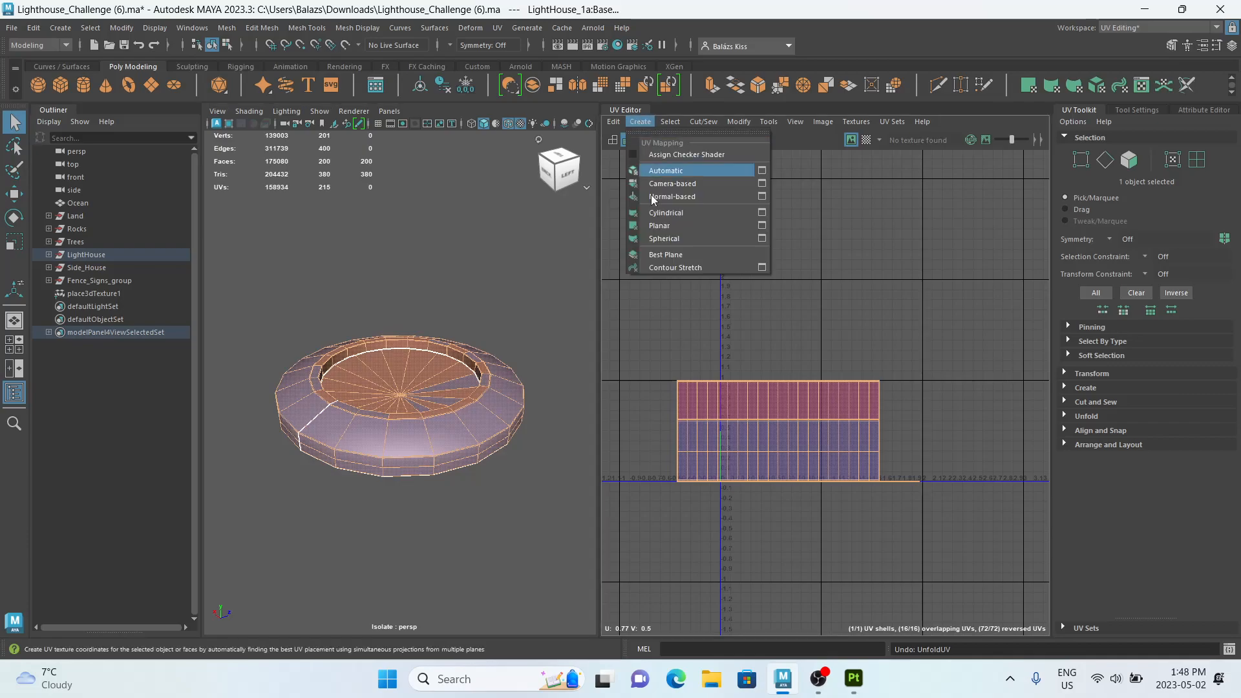
click(672, 171)
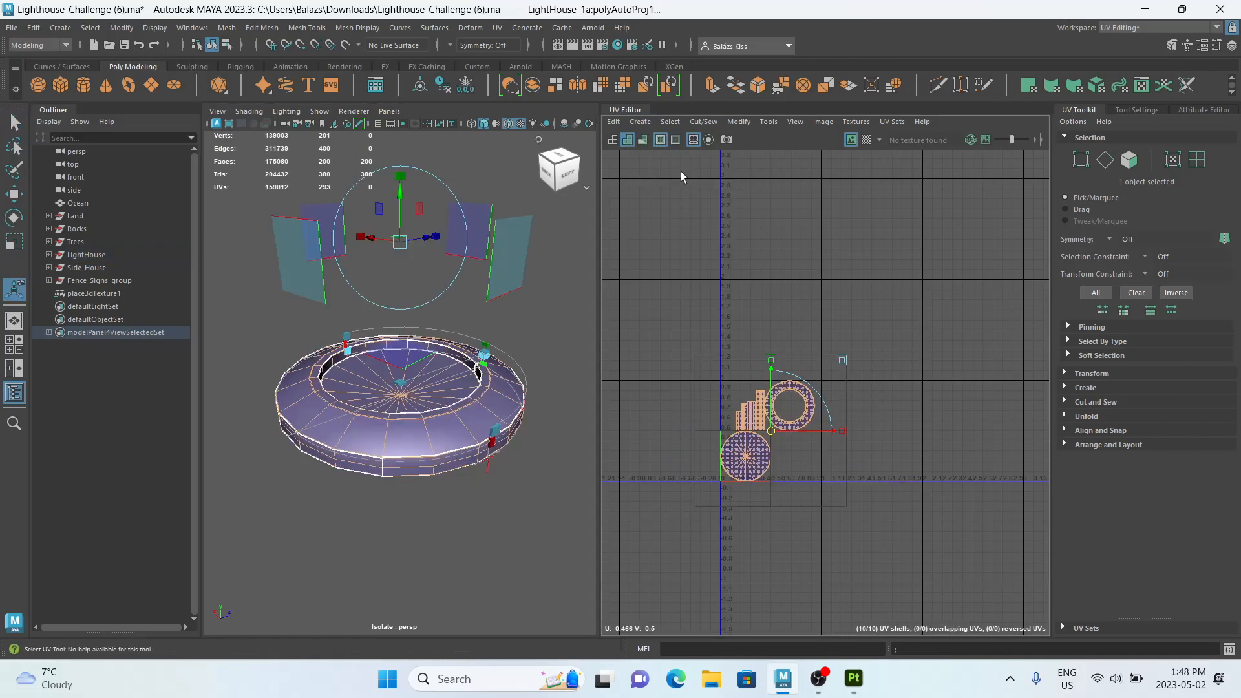
scroll(749, 402, up, 3)
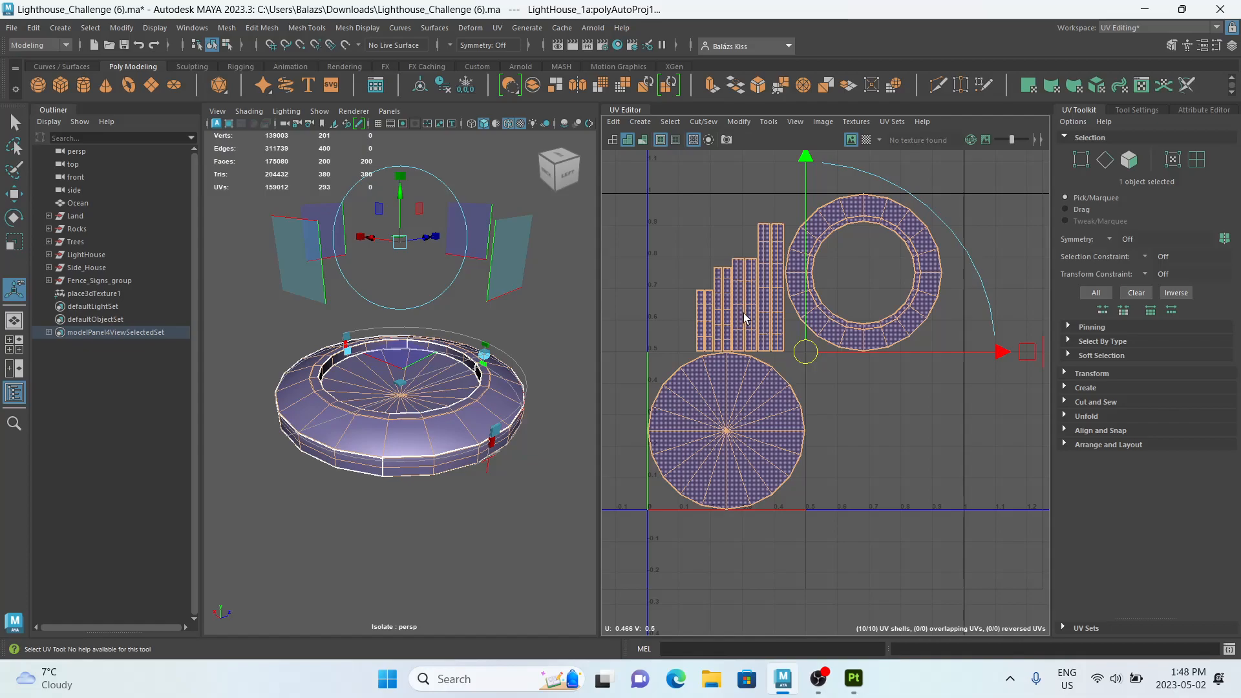
Sew the outer side strips onto the outer edge of the base's full disc UV shell and unfold that shell.
right_drag(702, 338, 666, 340)
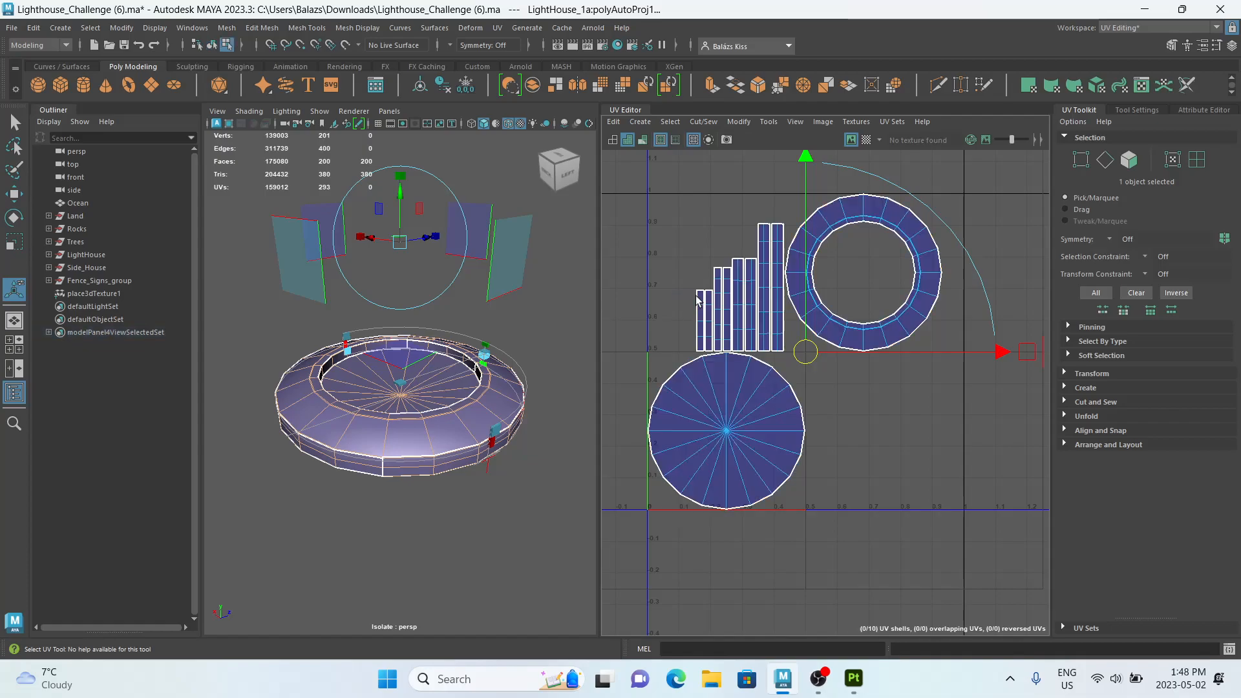
click(649, 425)
right_drag(648, 423, 643, 387)
right_click(721, 417)
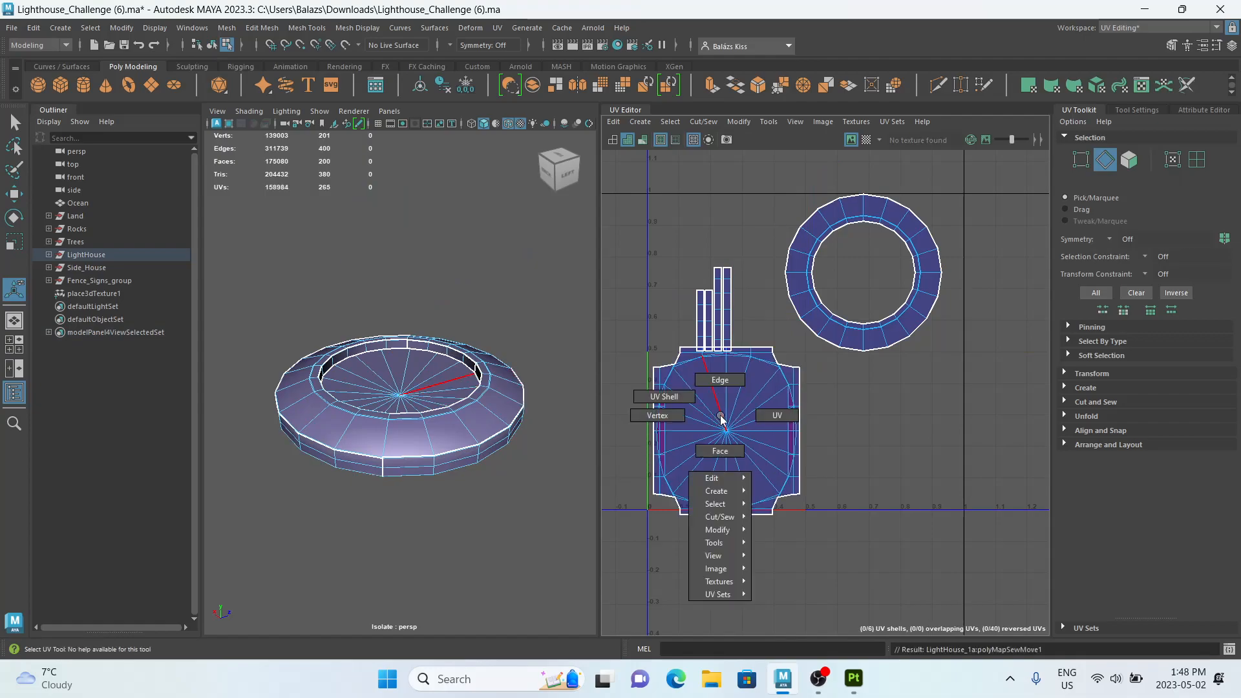
right_drag(720, 417, 666, 396)
click(682, 401)
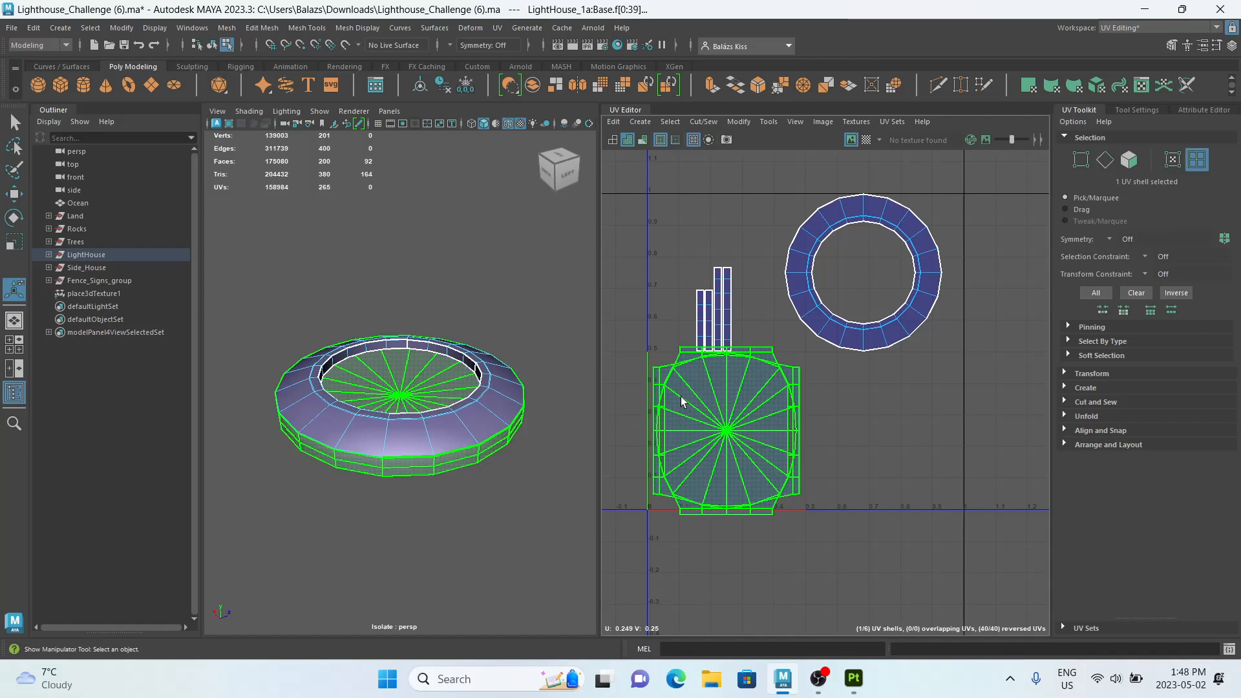
key(ctrl+u)
Sew the remaining strips onto the inner edge of the base's ring UV shell and unfold it.
right_drag(710, 405, 721, 318)
double_click(829, 308)
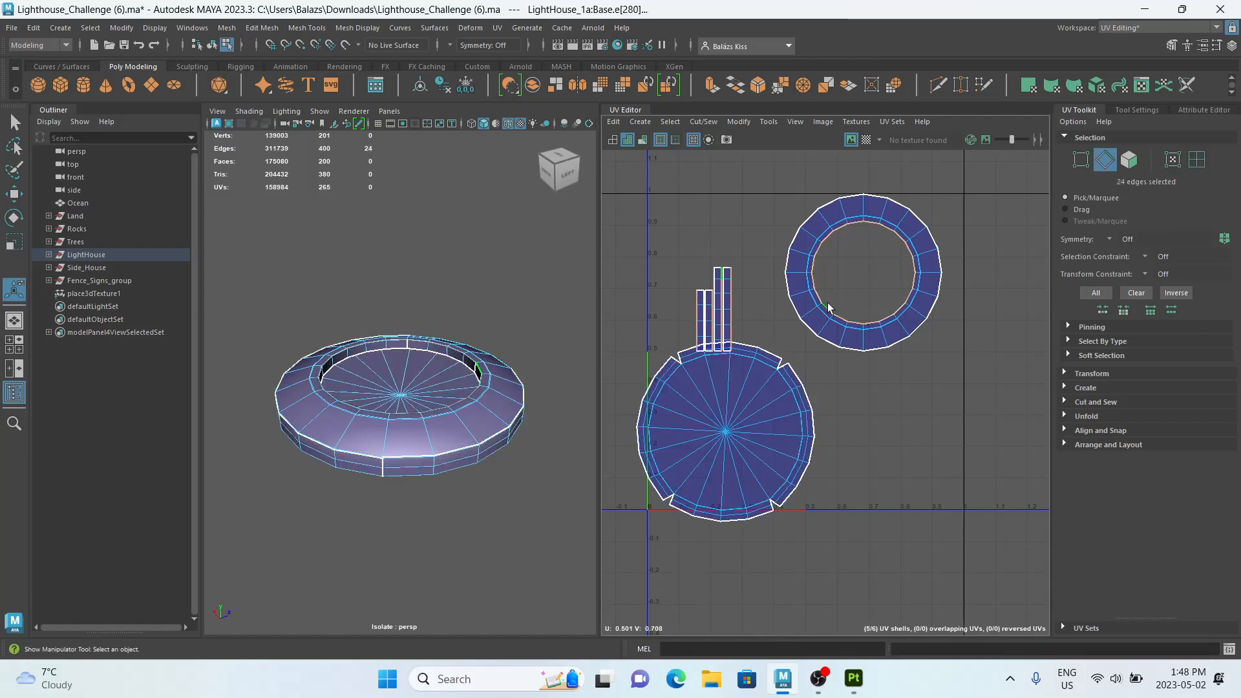
shift+right_drag(846, 320, 805, 272)
click(805, 272)
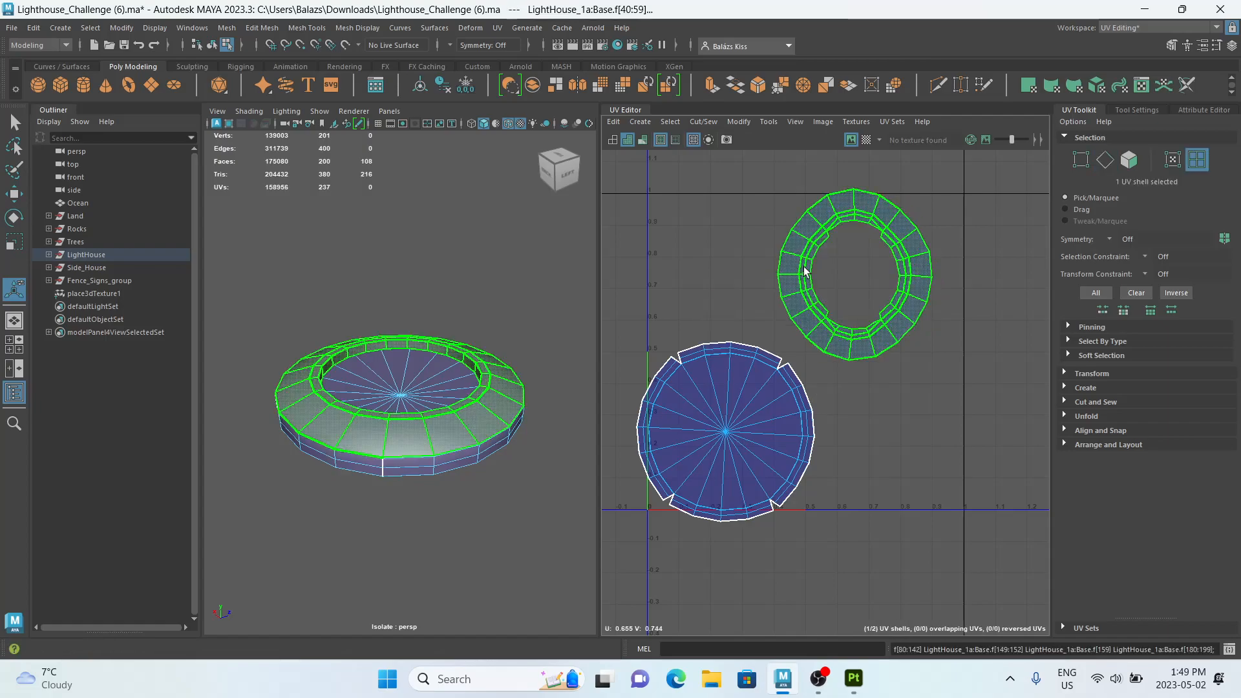
key(ctrl+z)
key(ctrl+z)
click(823, 309)
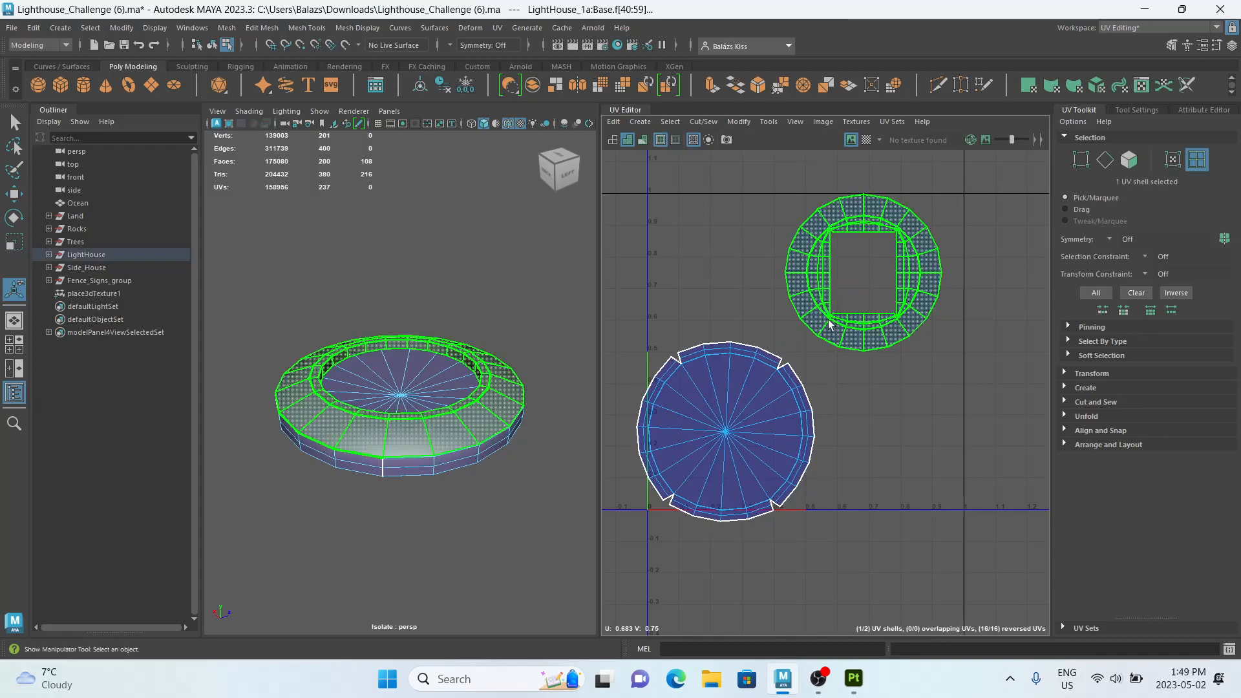
key(shift+z)
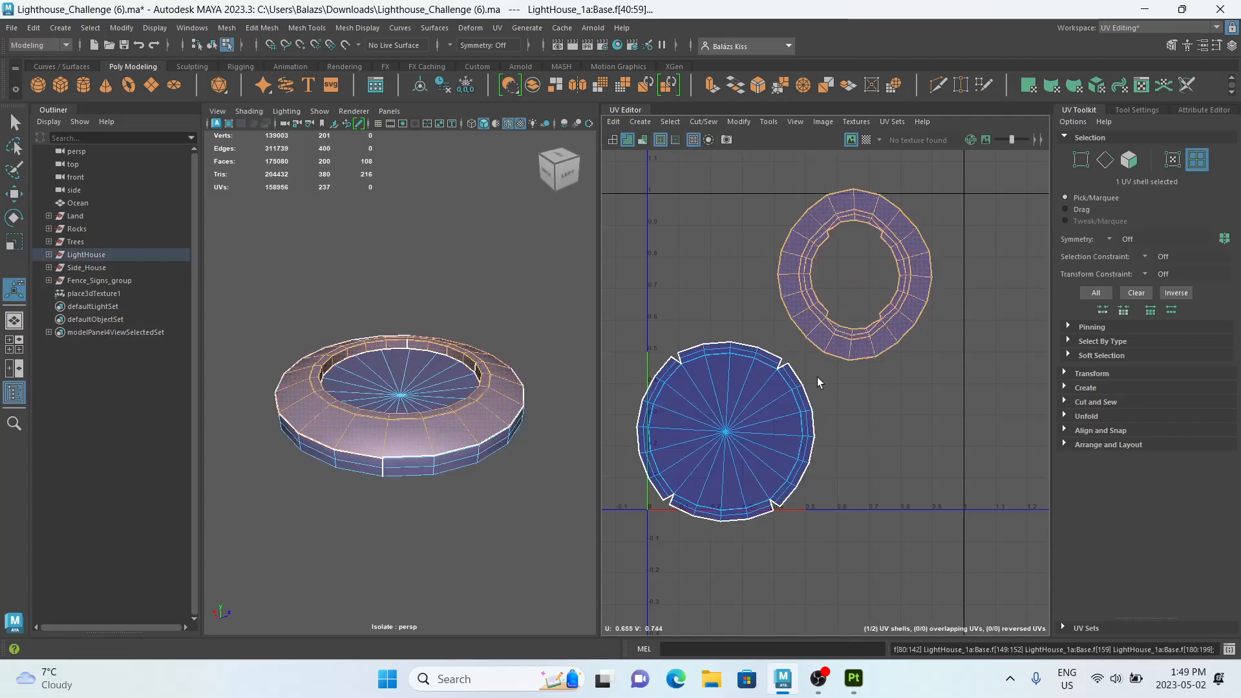
Lay out the base's two UV shells within the UV tile and end the base's isolation.
shift+drag(650, 541, 724, 388)
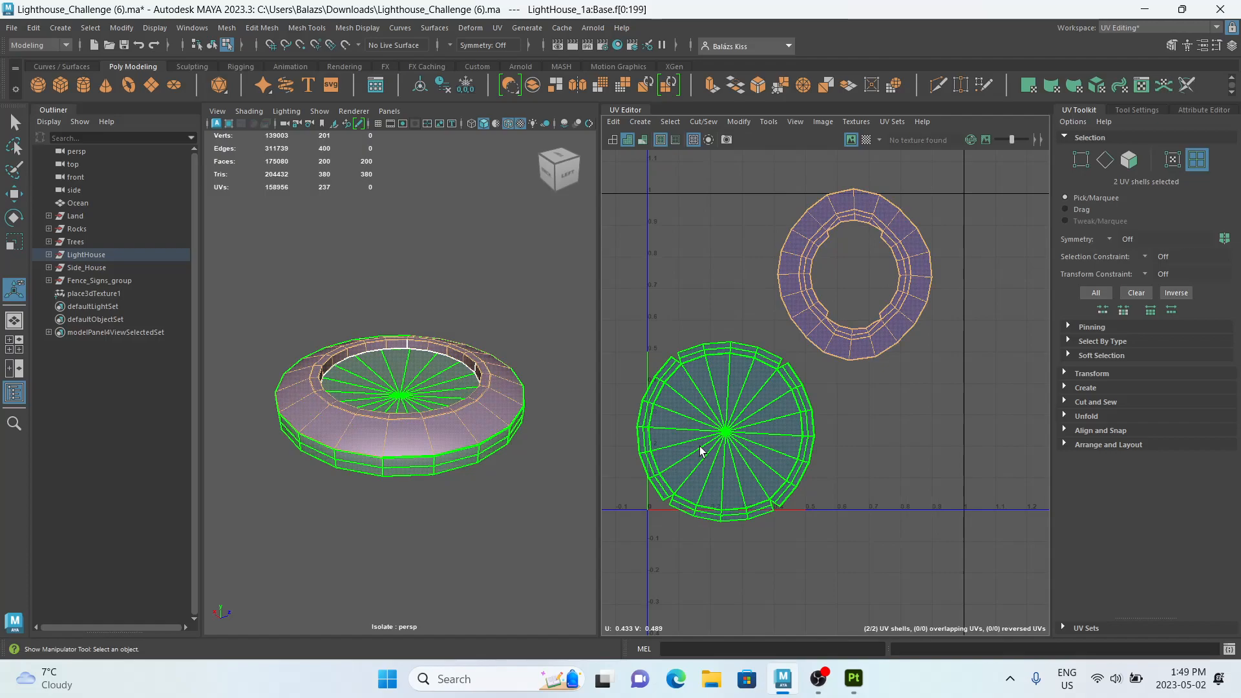
key(ctrl+l)
right_drag(365, 392, 471, 245)
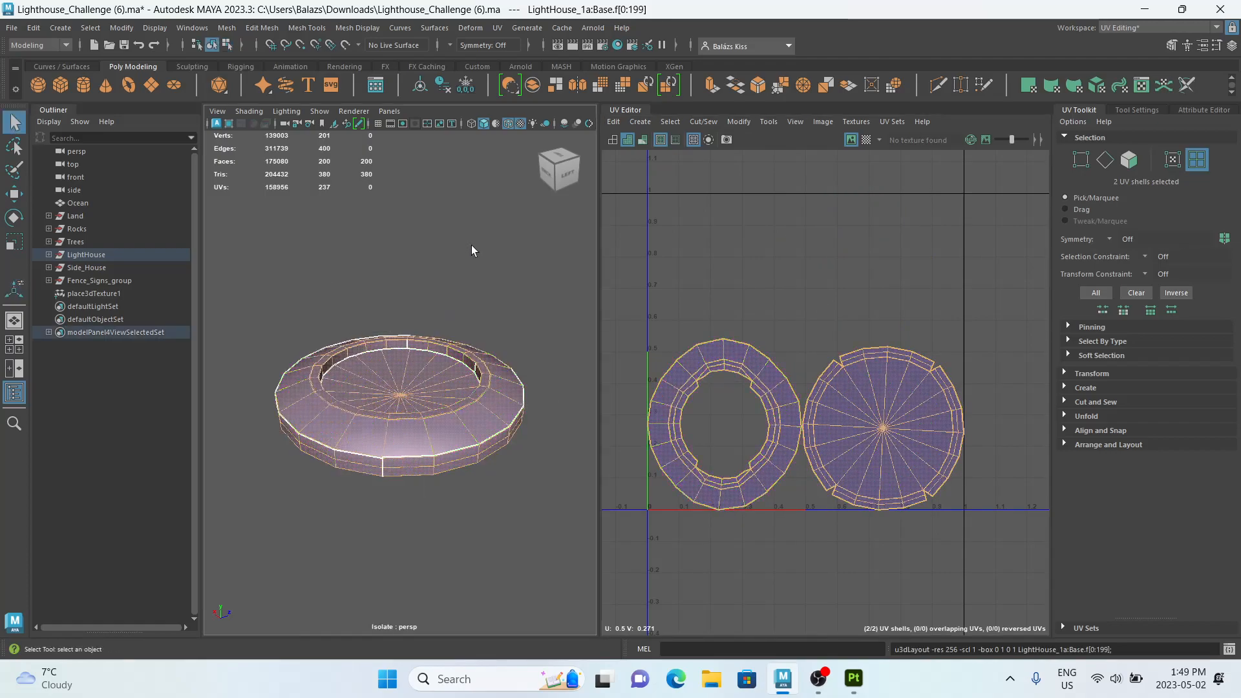
click(489, 389)
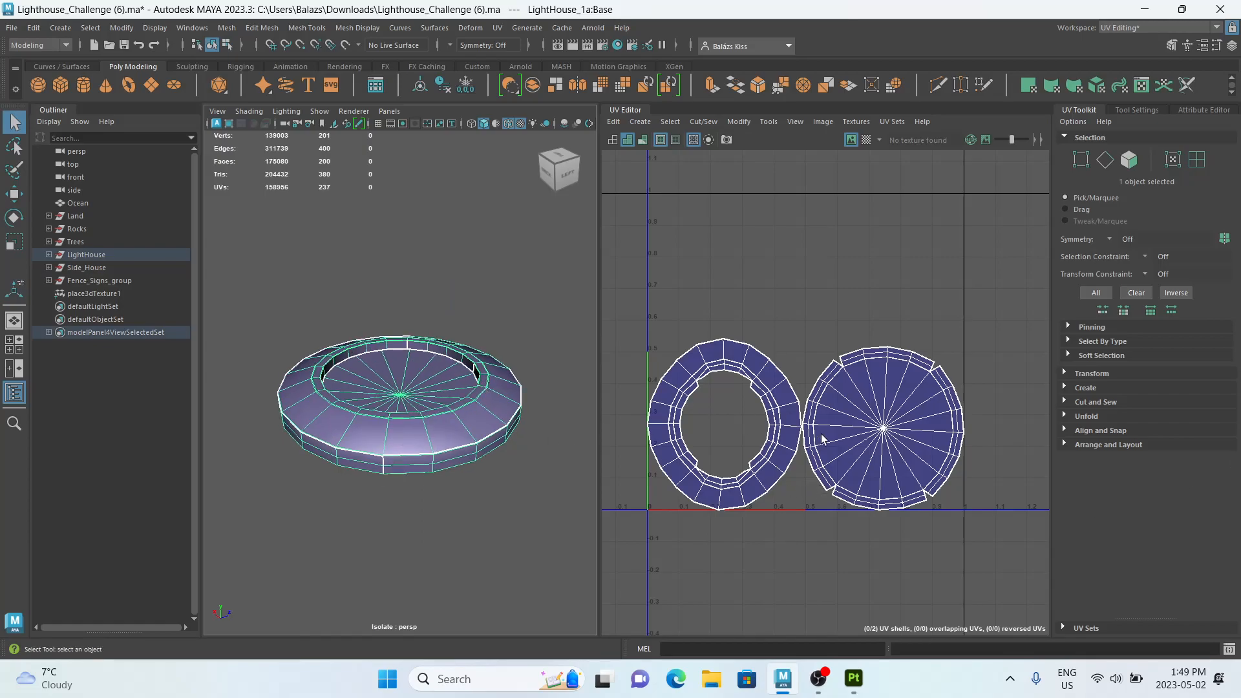
click(477, 526)
click(434, 436)
key(ctrl+1)
scroll(467, 393, down, 5)
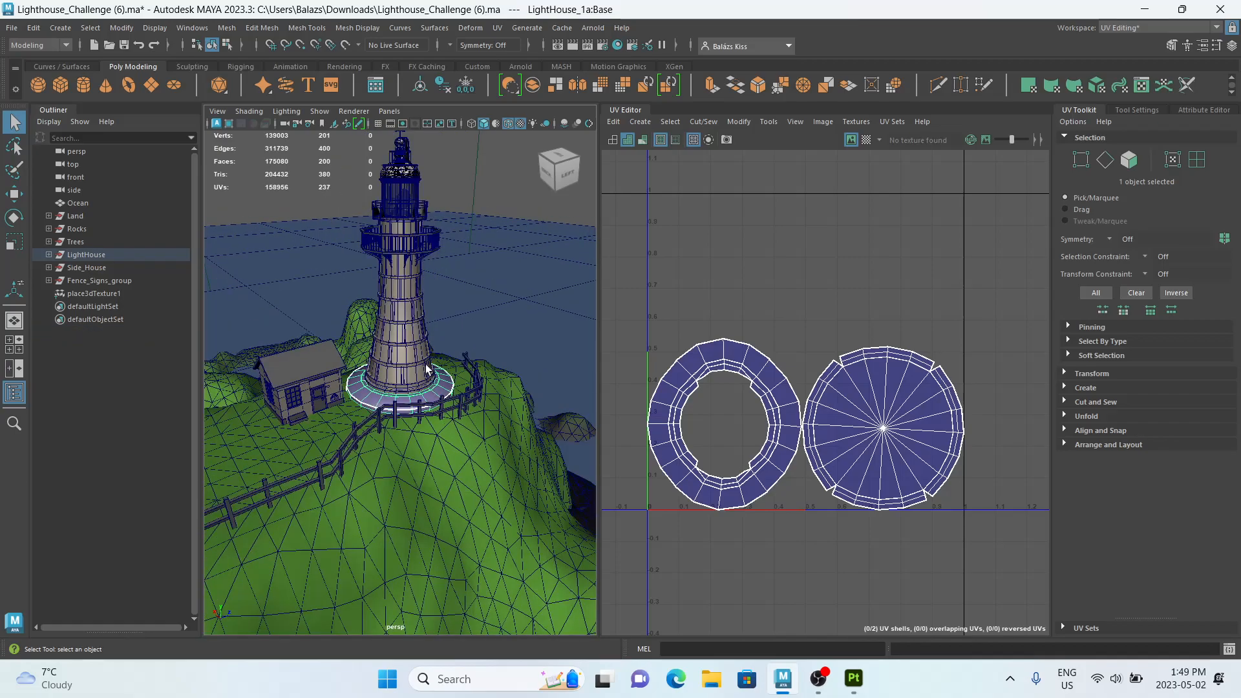
Select the lowest thin ring around the lighthouse's foot, just above the base, and isolate it.
shift+click(467, 393)
scroll(420, 336, up, 6)
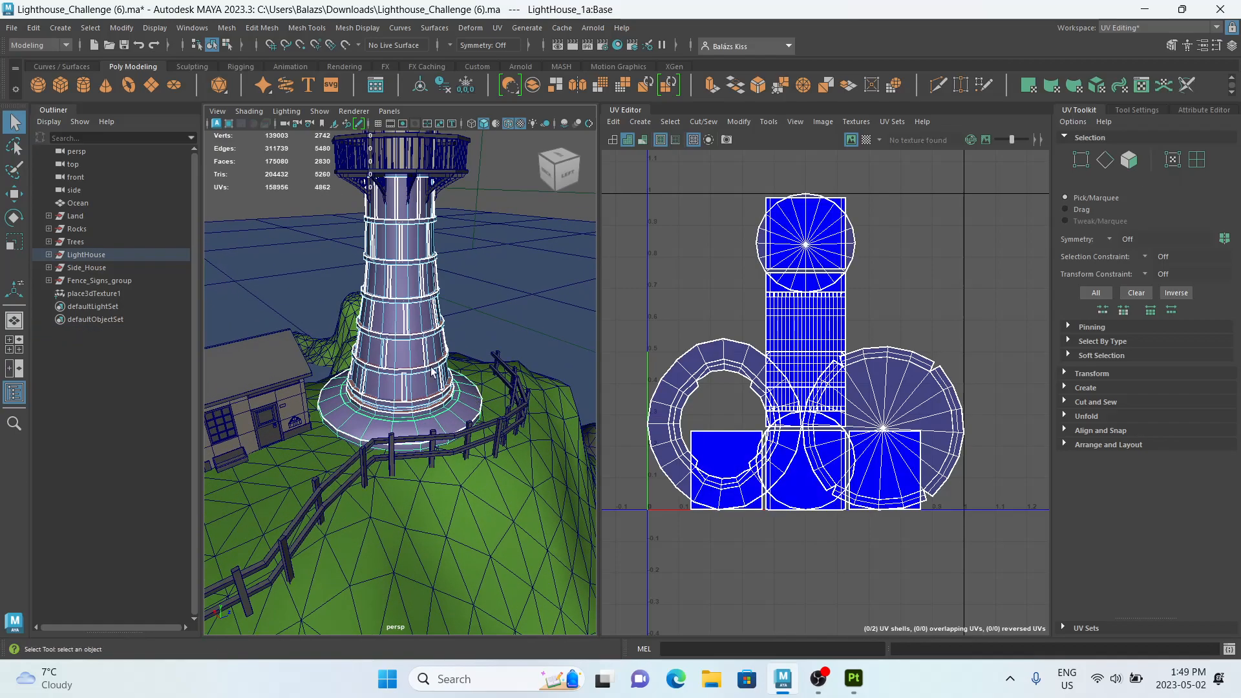
right_drag(379, 289, 502, 214)
click(378, 428)
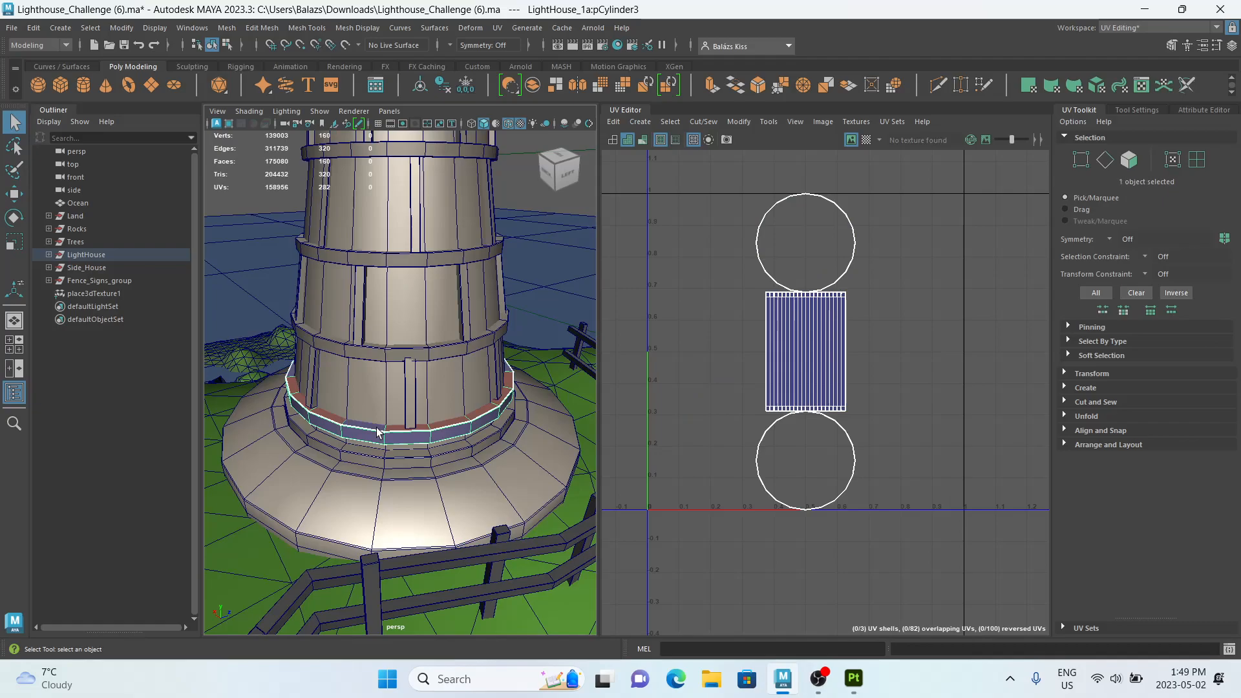
scroll(376, 428, up, 3)
click(383, 505)
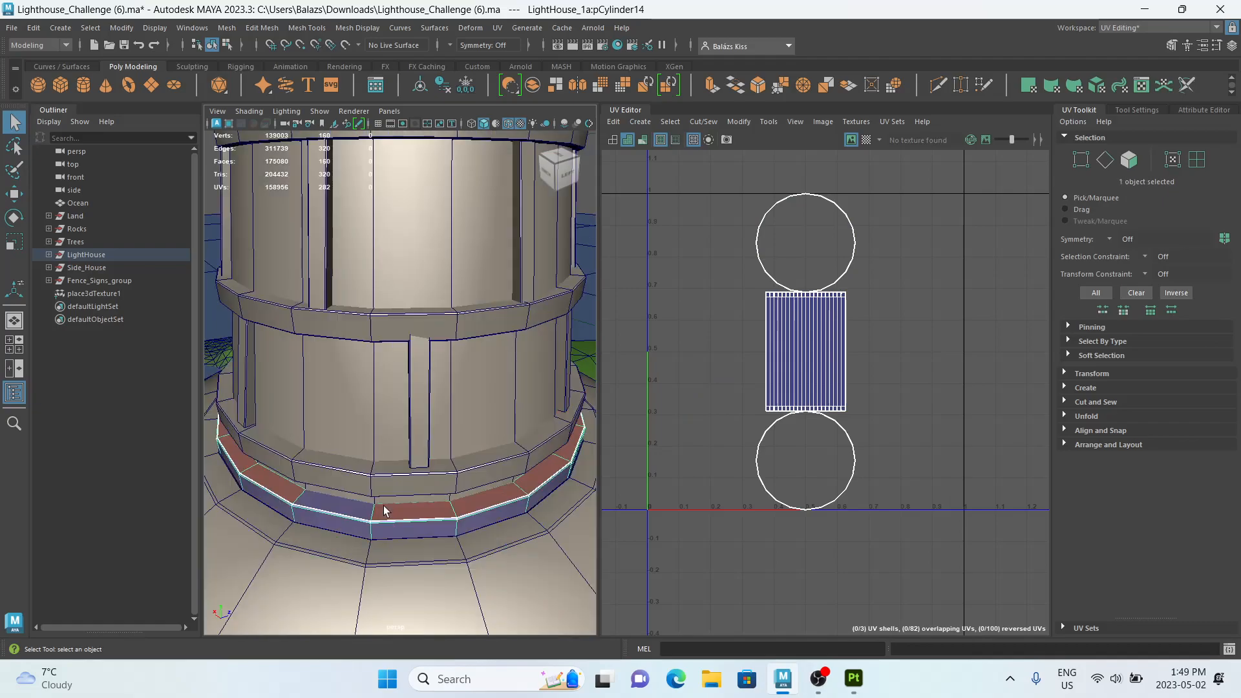
key(ctrl+1)
Create new UVs for the isolated foot ring with an automatic projection.
right_drag(766, 362, 747, 402)
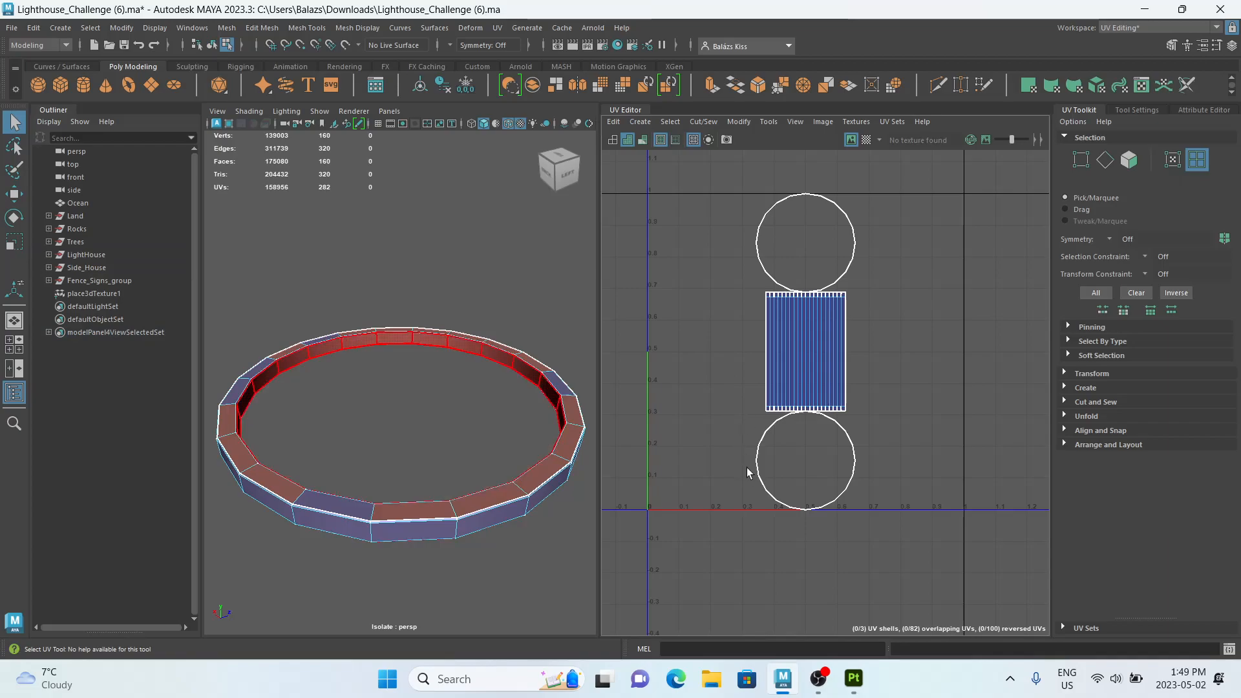
right_click(658, 250)
right_drag(367, 359, 533, 157)
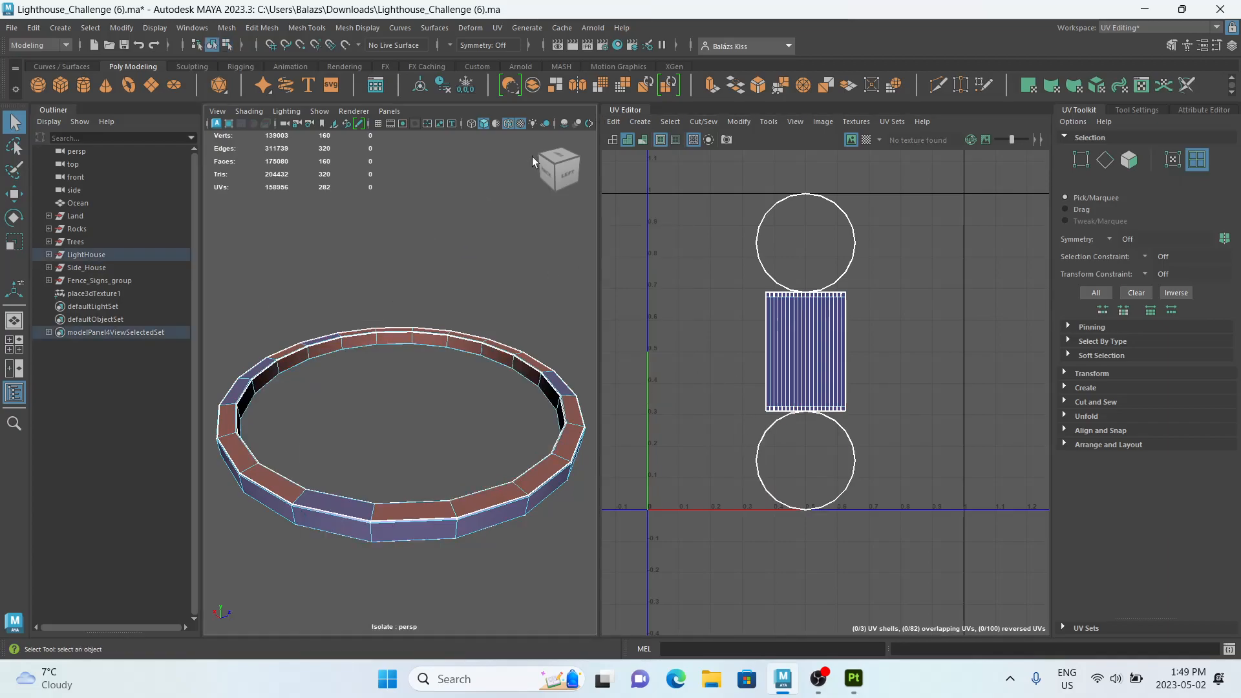
click(640, 122)
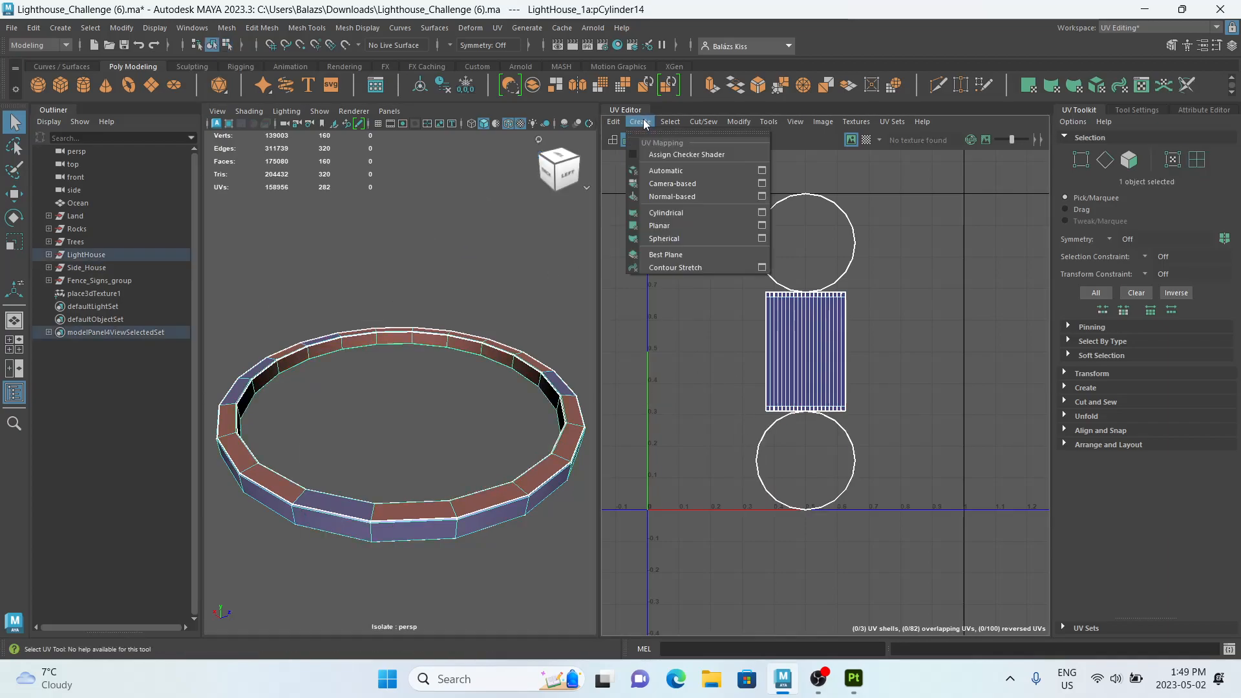
click(677, 172)
scroll(685, 389, down, 3)
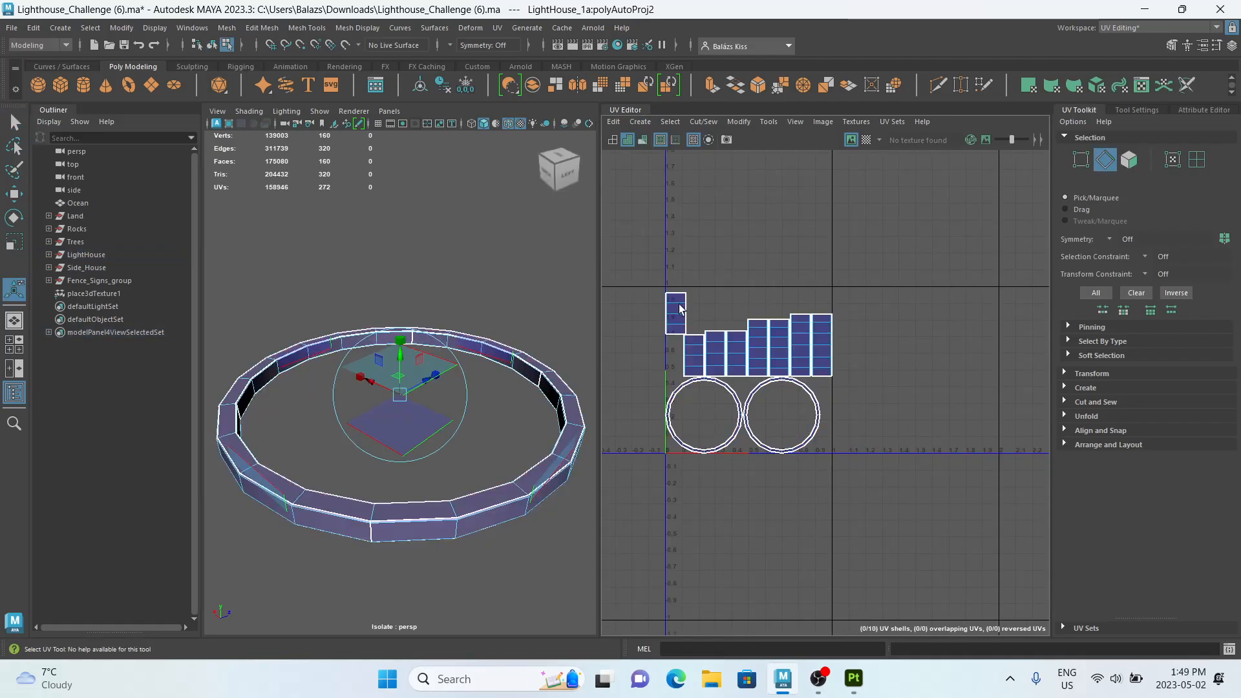
Sew the outer side strips onto the outer edge of the foot ring's first circular UV shell and unfold it.
scroll(679, 305, up, 4)
key(F10)
double_click(666, 504)
shift+right_drag(666, 504, 651, 462)
key(ctrl+z)
scroll(655, 504, up, 2)
scroll(654, 445, down, 2)
click(651, 463)
key(ctrl+u)
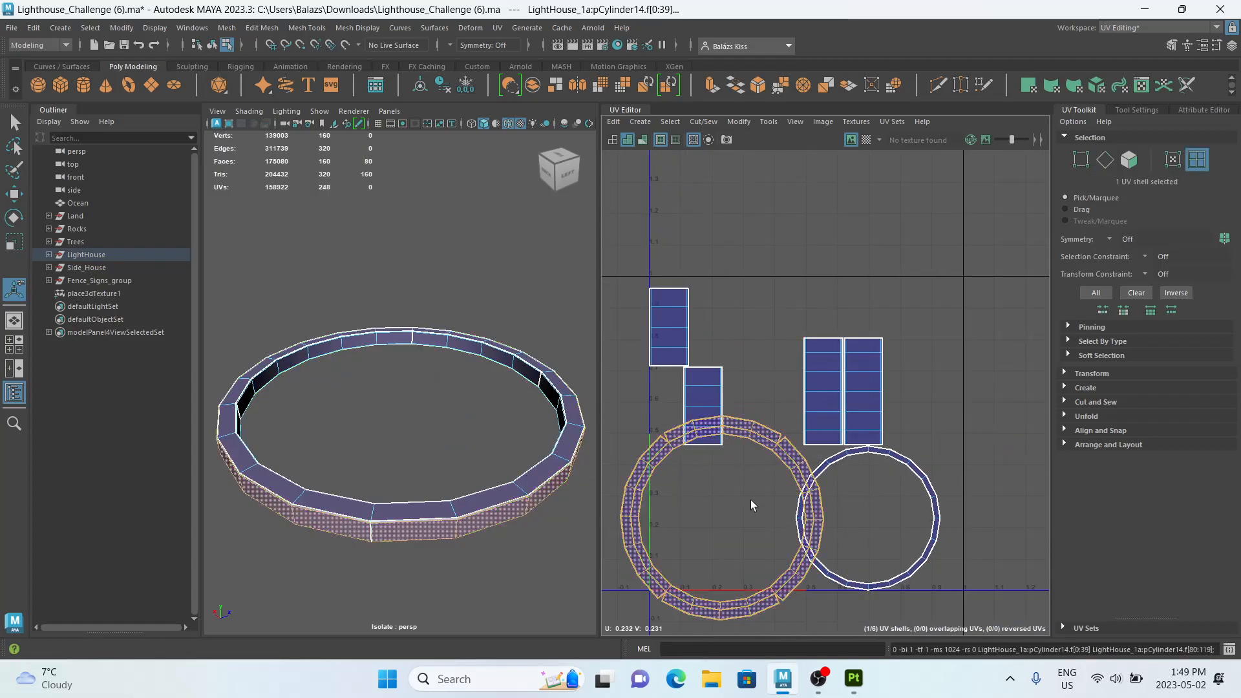
Sew the remaining strips onto the inner edge of the foot ring's larger UV shell and unfold it.
right_drag(750, 501, 750, 467)
double_click(665, 461)
mouse_move(664, 462)
shift+right_down()
mouse_move(659, 431)
mouse_move(666, 463)
shift+right_up()
click(666, 464)
key(ctrl+u)
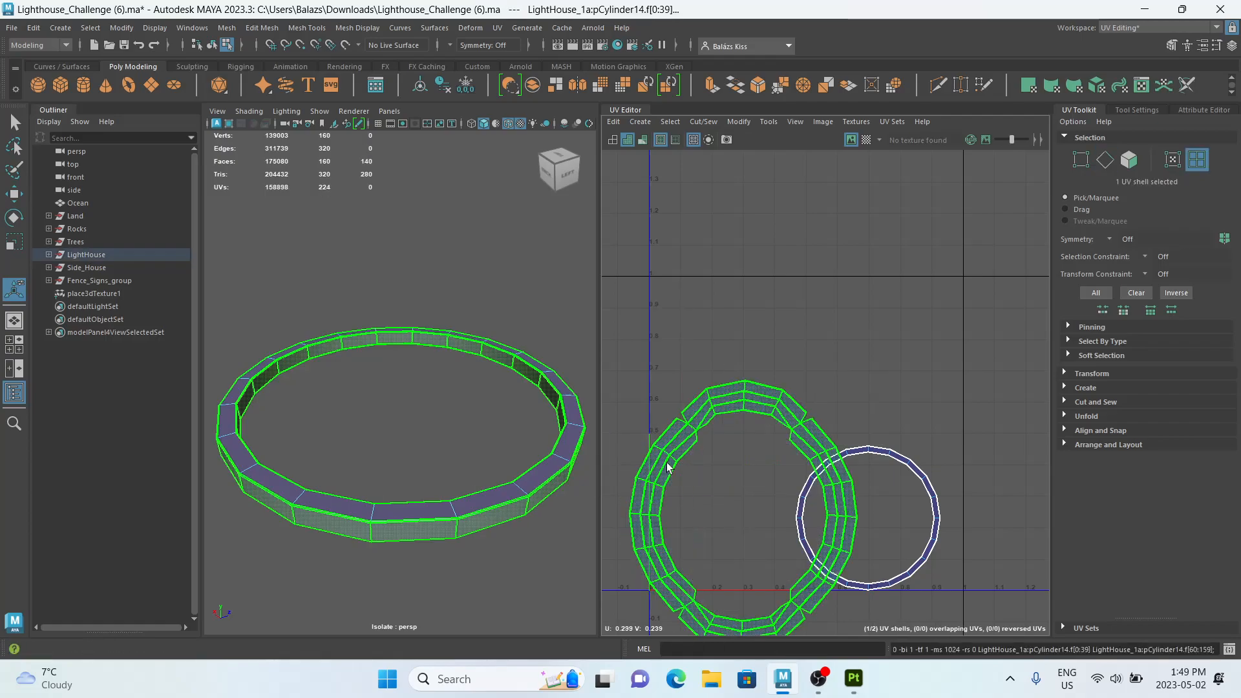
Sew the foot ring's second circular shell to the larger one and unfold the combined shell.
right_drag(789, 517, 790, 428)
click(796, 520)
shift+right_drag(796, 521, 732, 437)
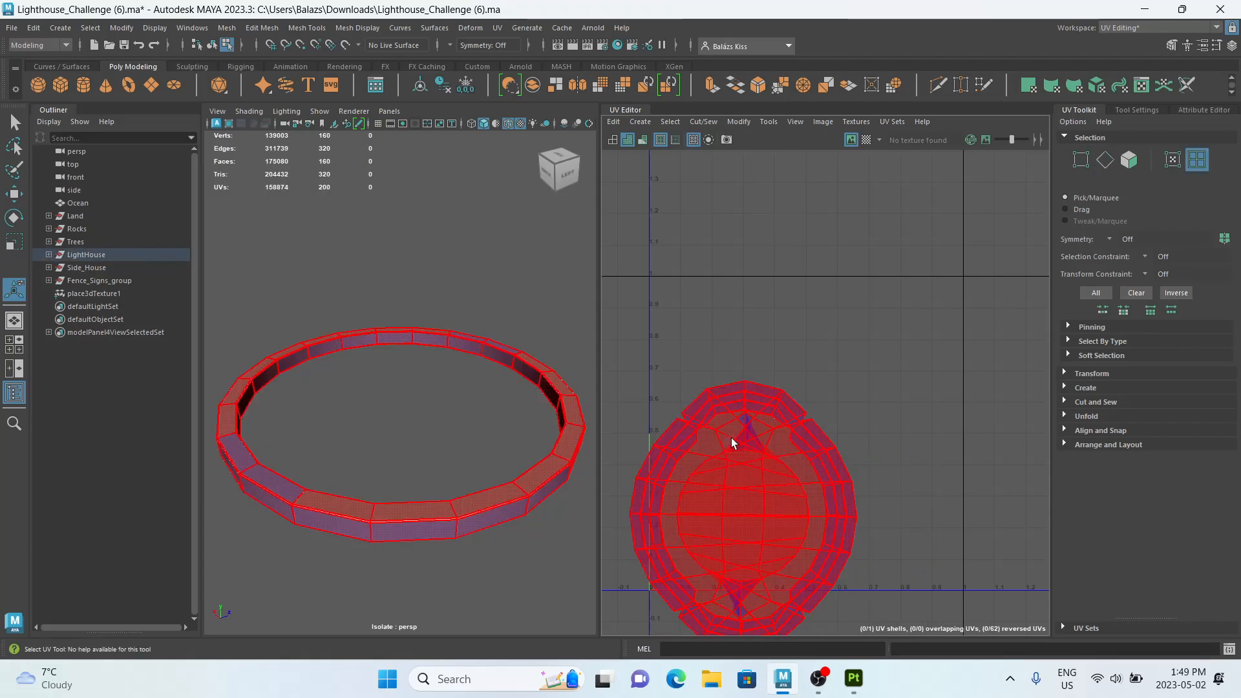
click(731, 437)
key(ctrl+u)
Lay out the foot ring's single UV shell within the UV tile and end the ring's isolation.
scroll(731, 437, down, 4)
click(863, 482)
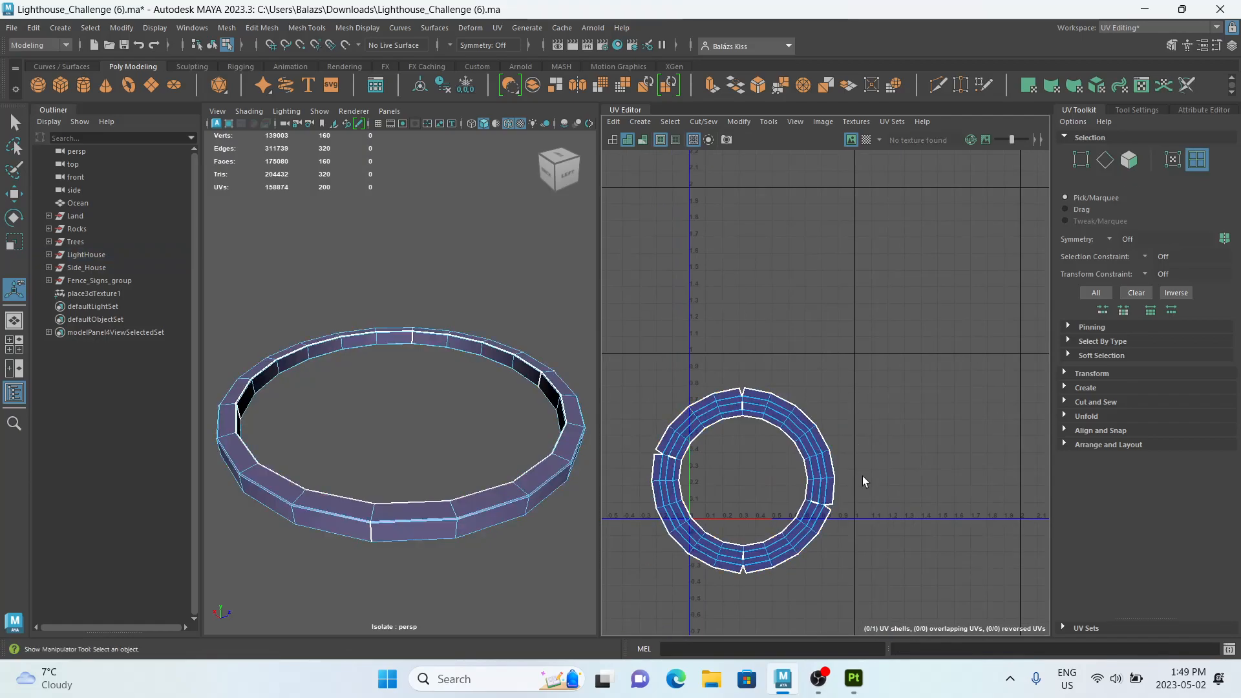
alt+drag(487, 472, 557, 490)
click(682, 523)
key(ctrl+l)
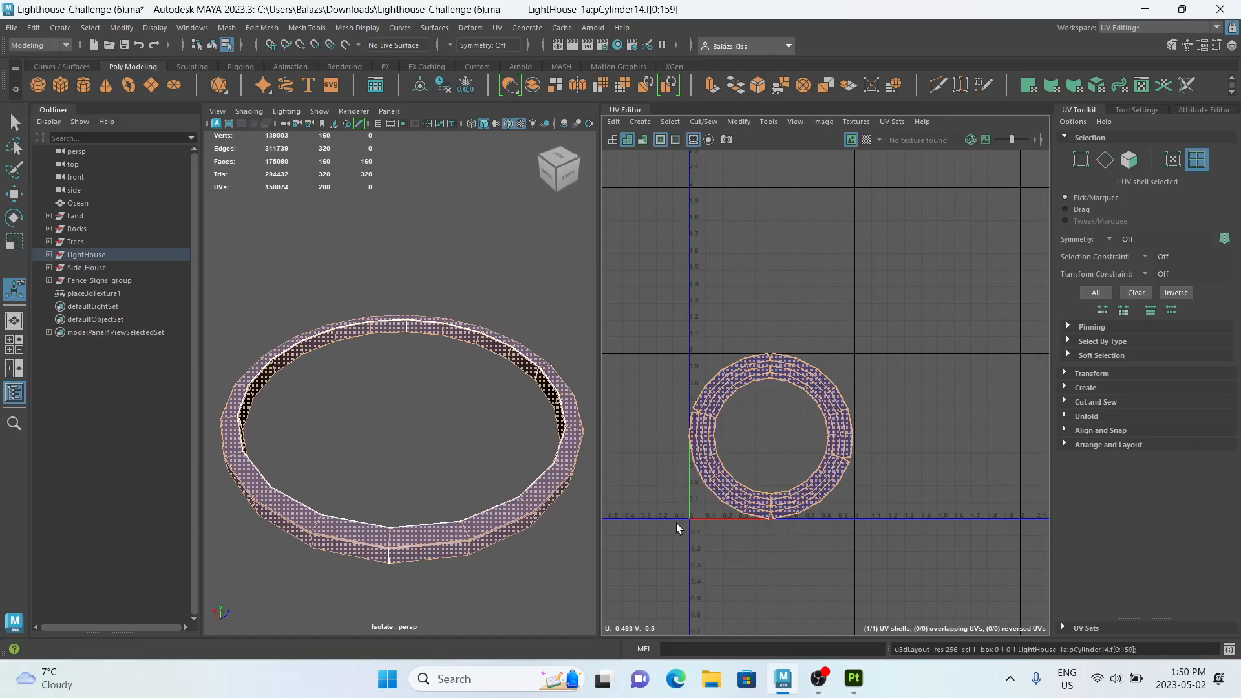
right_drag(307, 340, 385, 275)
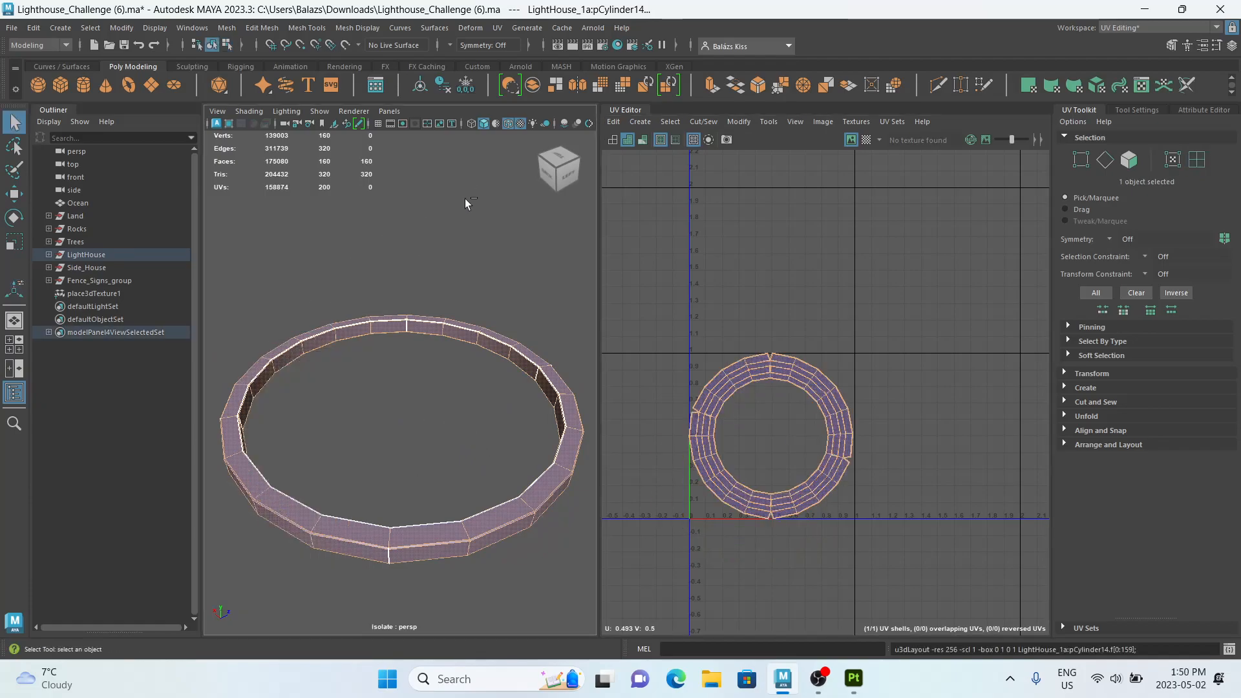
key(ctrl+1)
scroll(468, 343, down, 10)
Select the large rock at the foot of the cliff below the lighthouse and isolate it.
click(509, 371)
alt+drag(509, 370, 311, 331)
click(320, 491)
scroll(324, 493, up, 4)
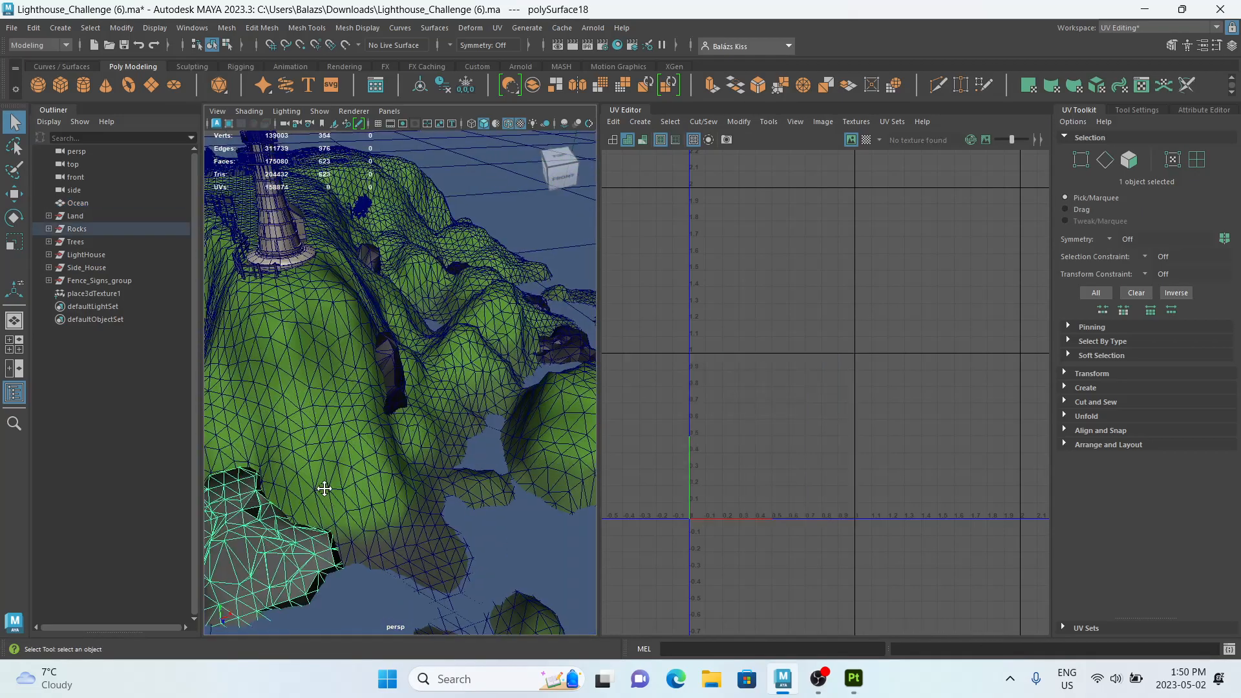
scroll(408, 368, up, 3)
scroll(512, 359, up, 2)
alt+drag(513, 359, 563, 219)
key(ctrl+1)
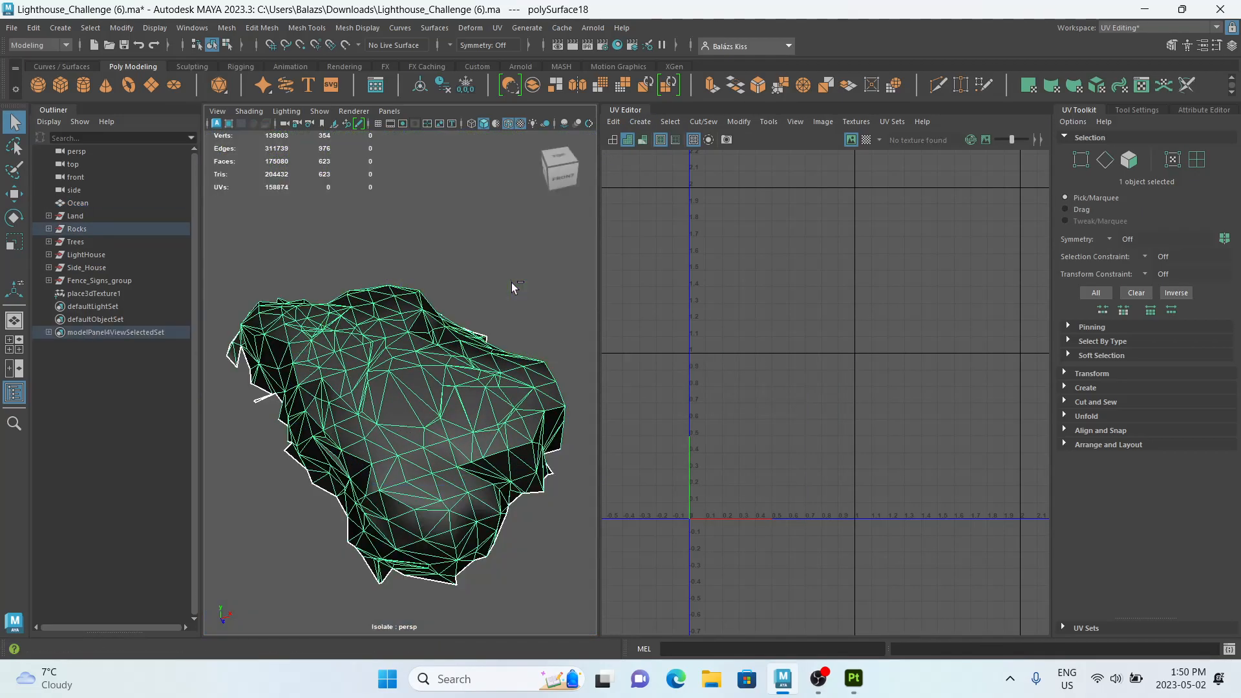
Apply a spherical UV projection to the isolated rock and try to unfold it with its non-manifold geometry fixed.
click(640, 122)
click(676, 235)
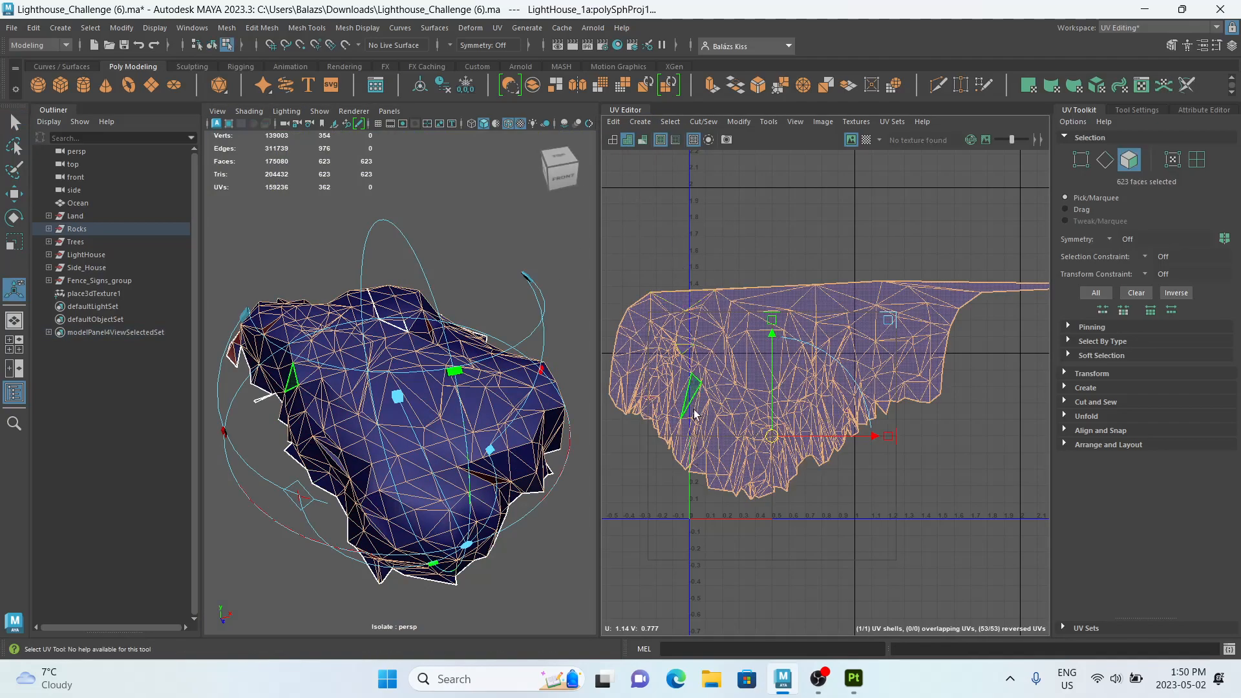
key(ctrl+u)
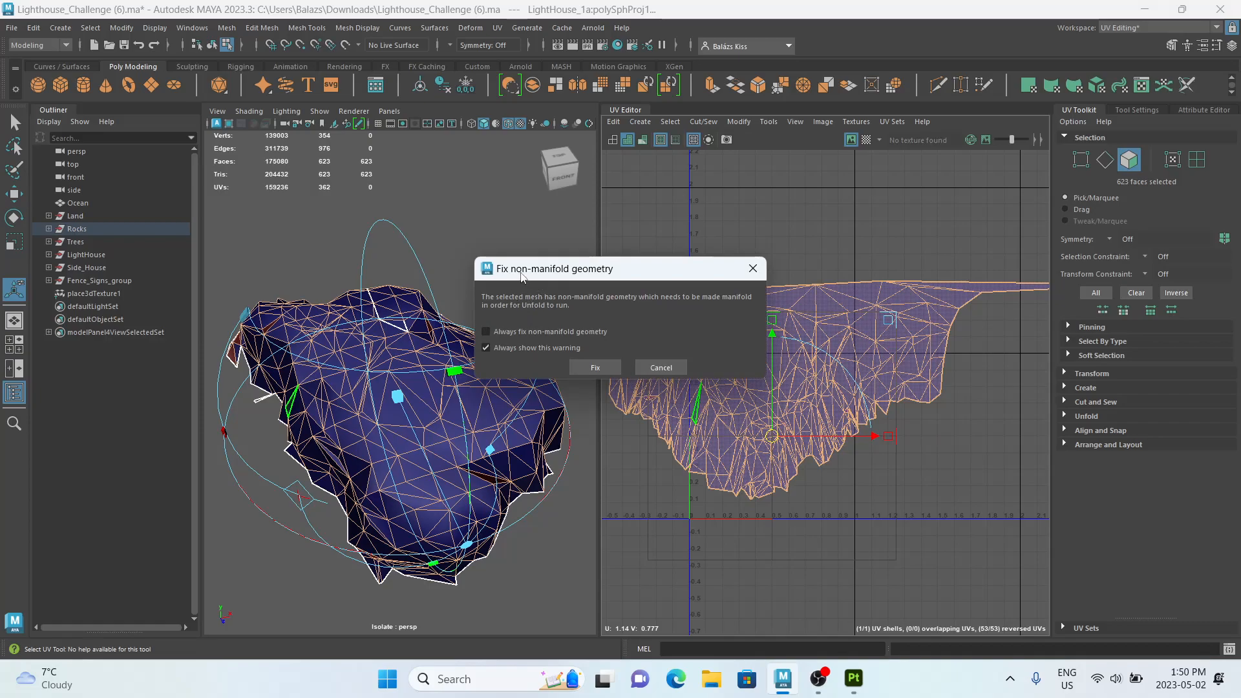
click(595, 368)
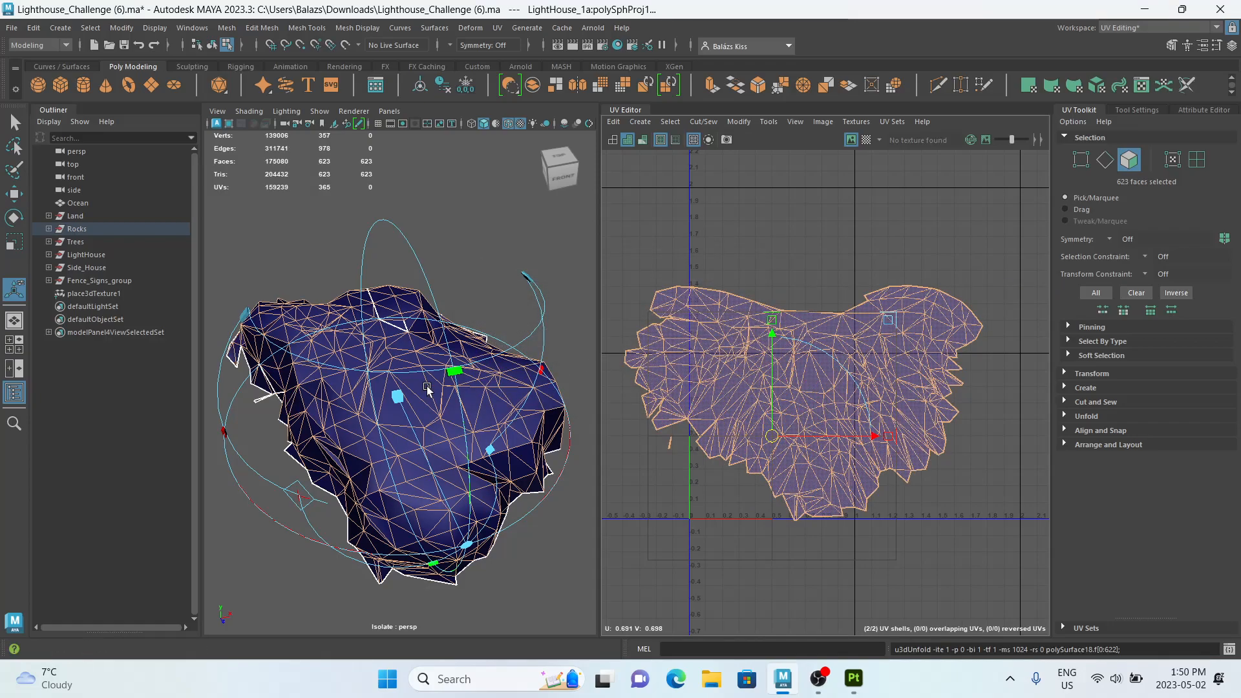
key(ctrl+z)
right_drag(365, 289, 474, 212)
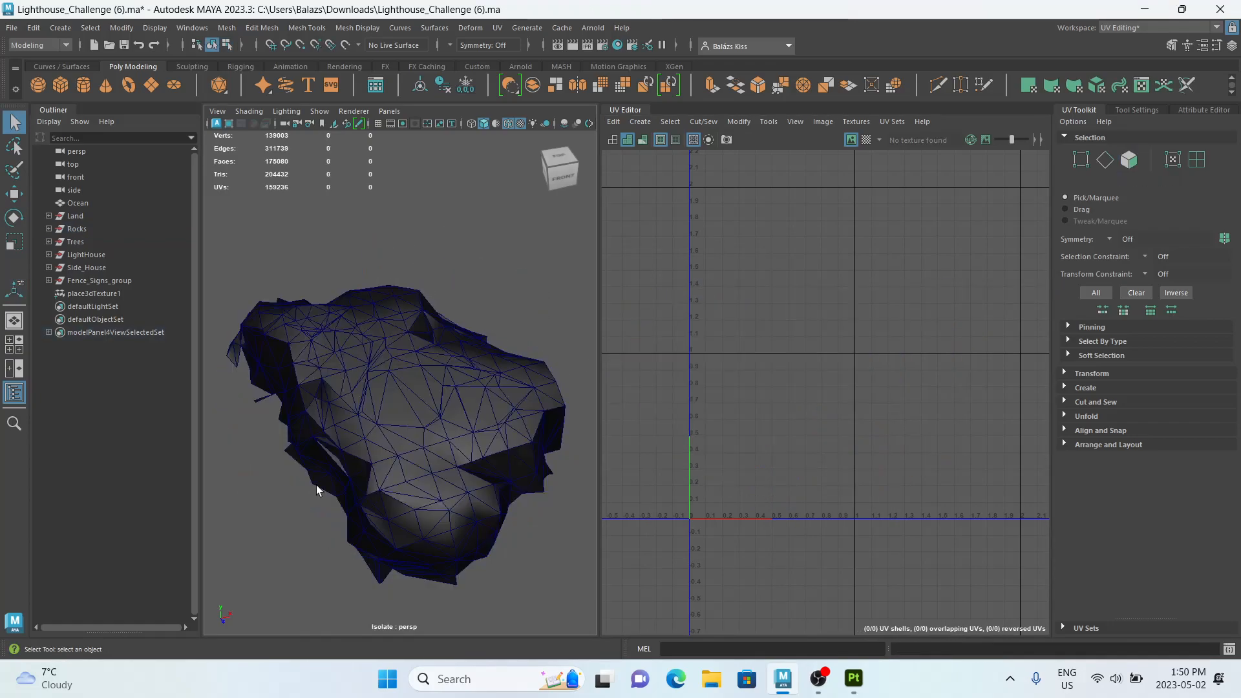
Open the mesh Cleanup options for the isolated rock and reset them to their defaults.
key(q)
scroll(324, 446, down, 3)
scroll(421, 433, up, 2)
click(399, 382)
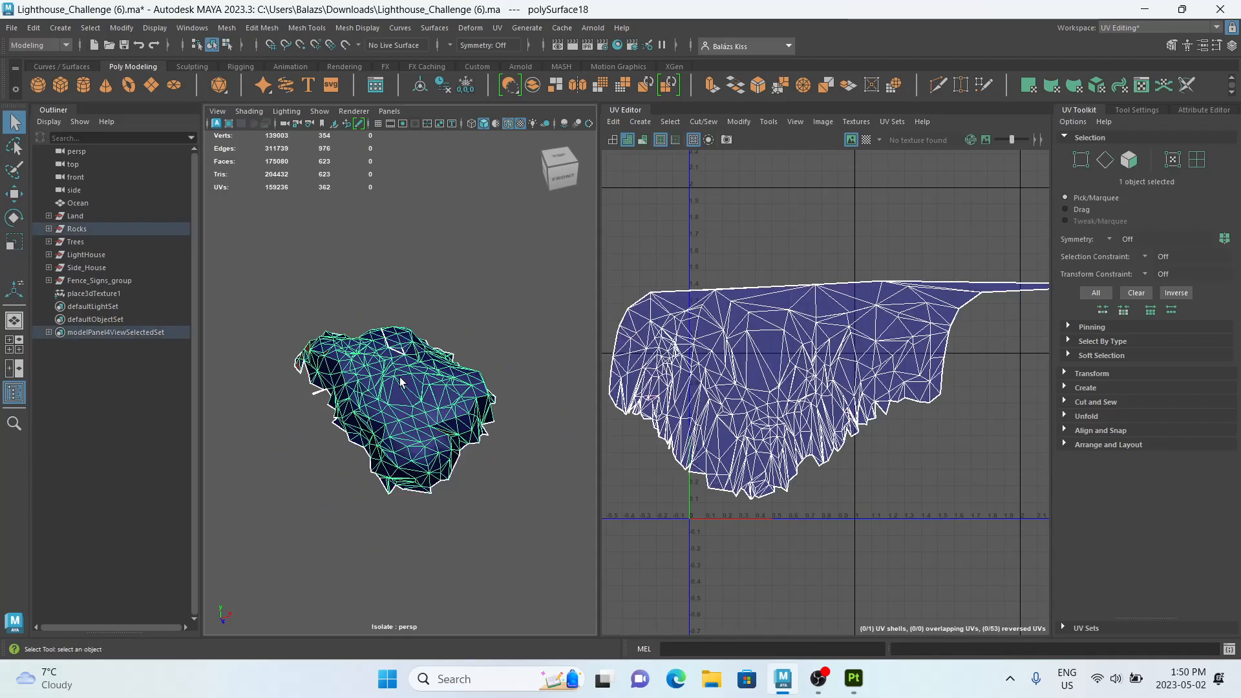
click(228, 30)
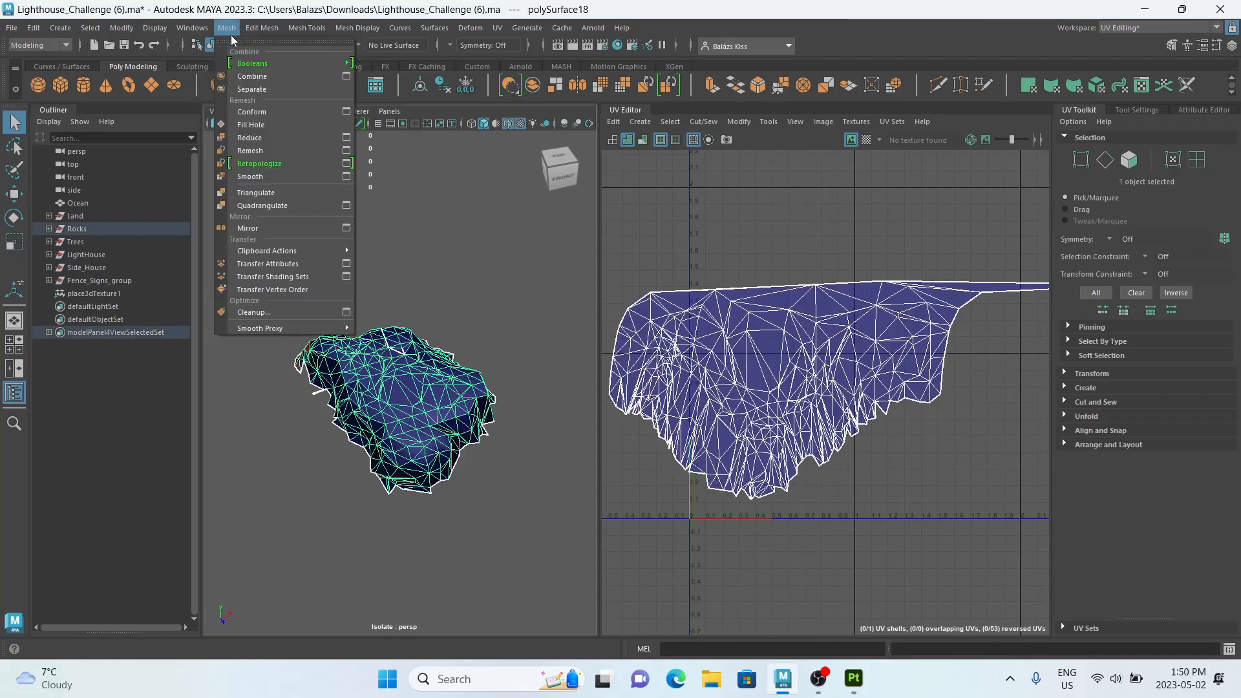
click(344, 306)
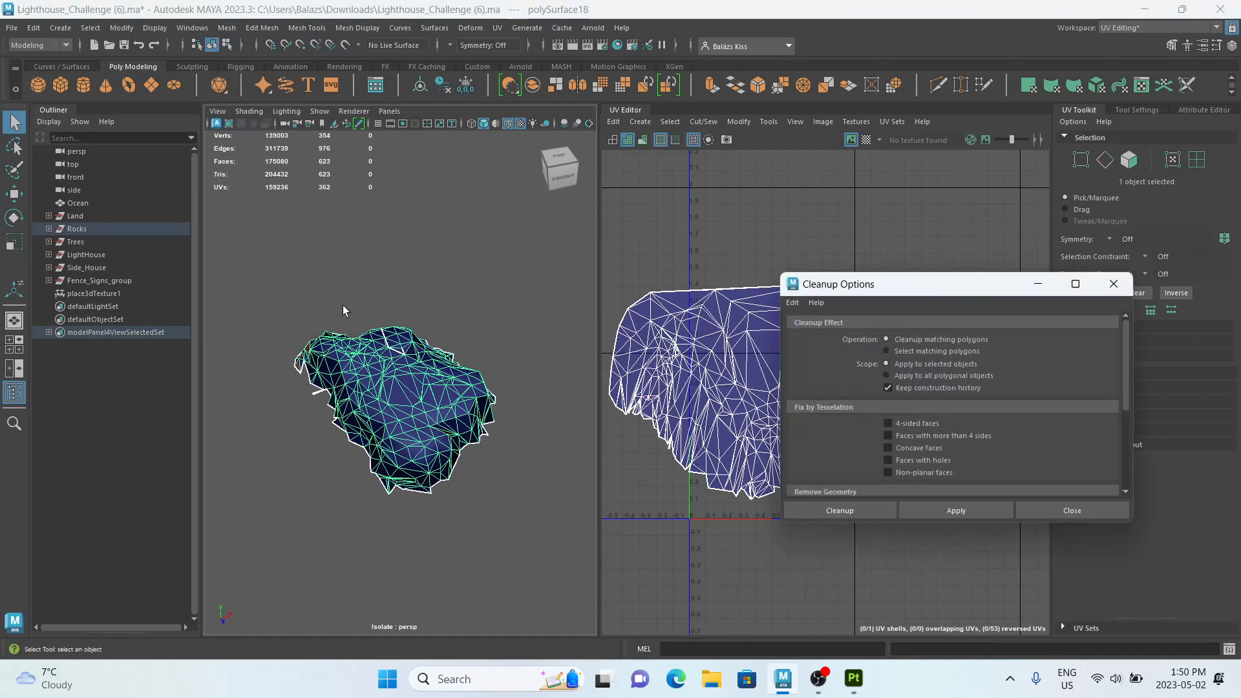
click(792, 302)
click(816, 327)
Enable non-manifold geometry removal with the Normals and geometry option and run the cleanup on the rock.
scroll(855, 367, down, 1)
scroll(854, 367, down, 1)
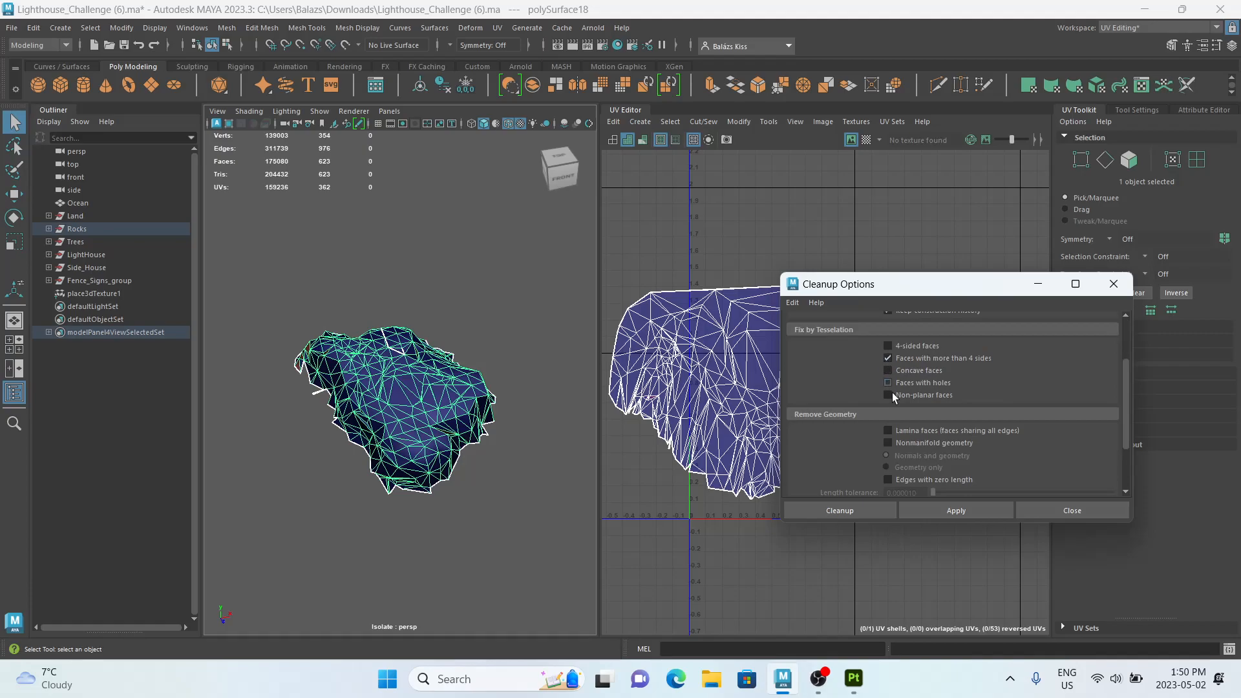
scroll(901, 429, down, 1)
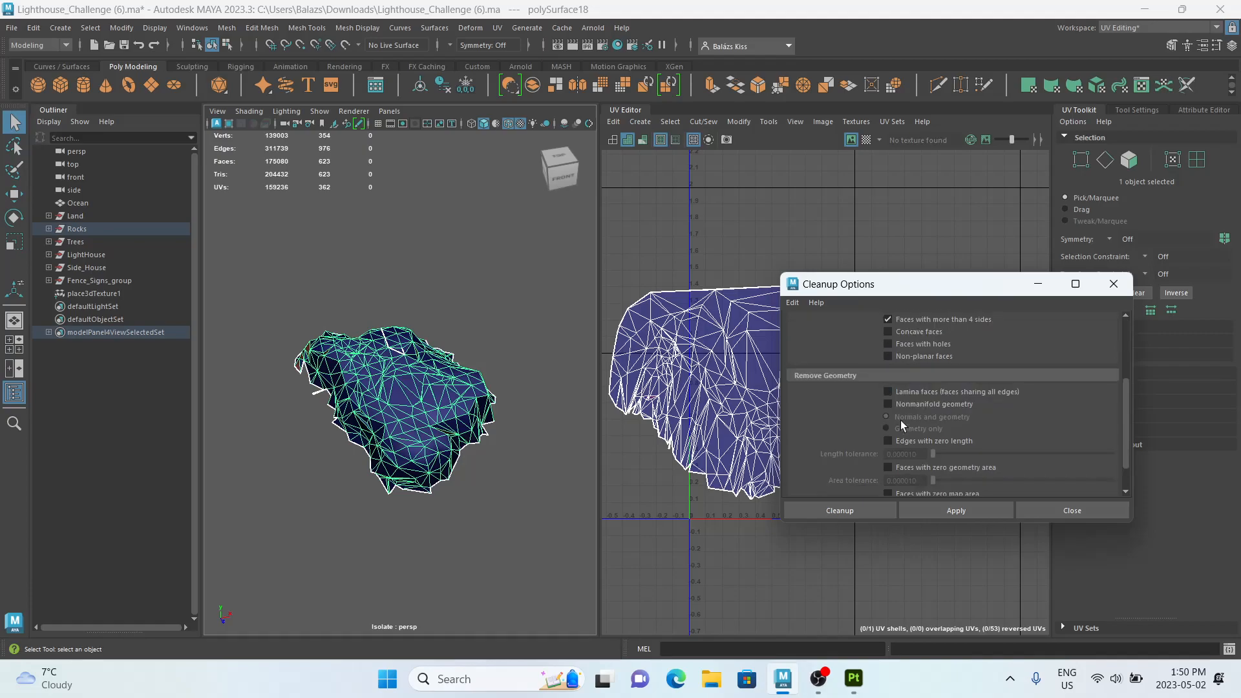
click(889, 404)
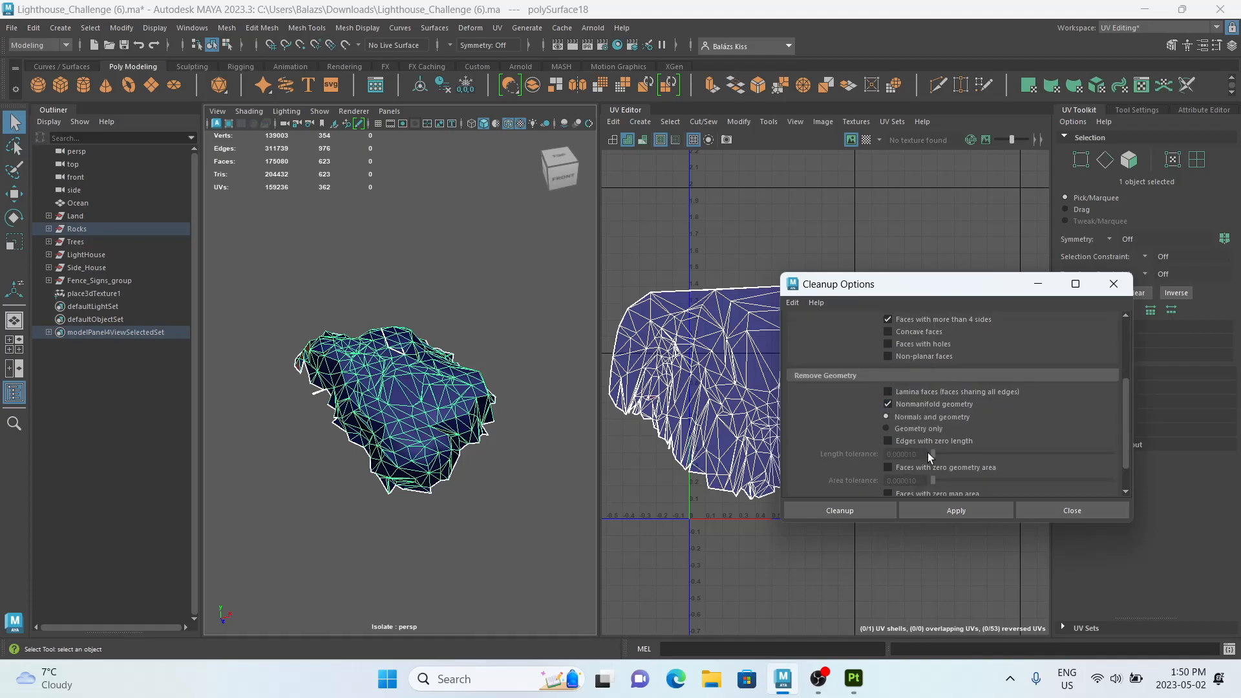
click(875, 507)
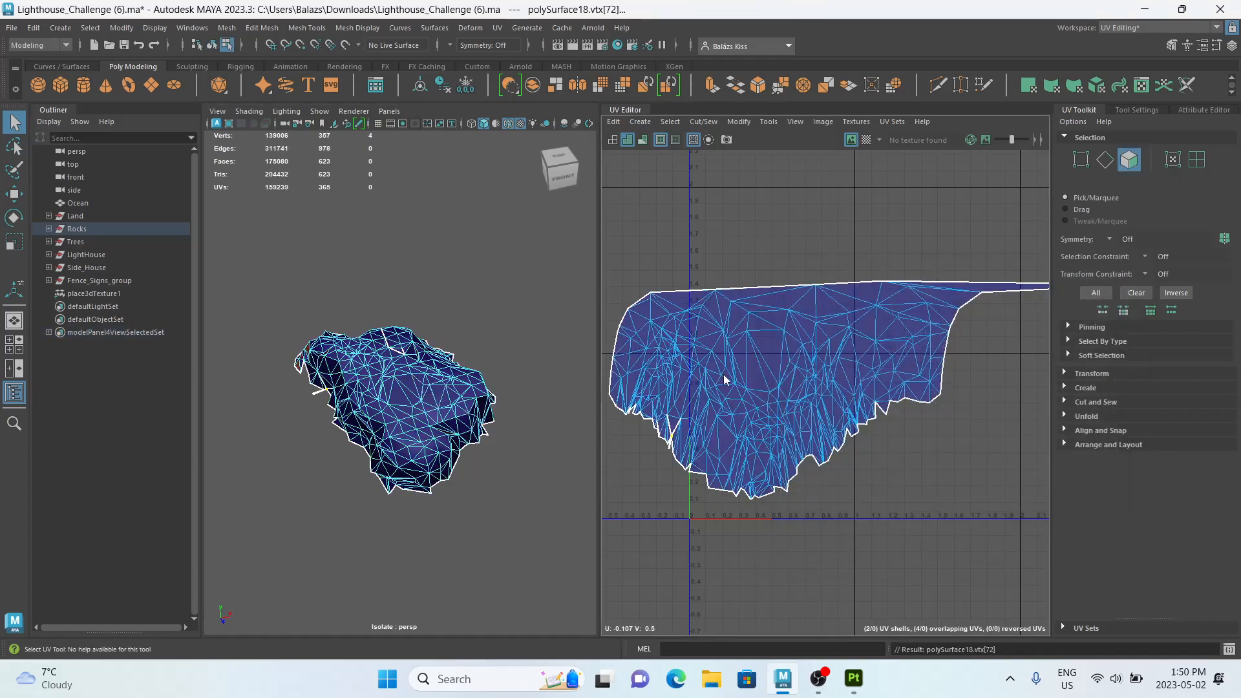
Try to unfold and lay out the rock's larger UV shell on its own.
right_drag(725, 377, 658, 337)
click(720, 360)
key(ctrl+u)
key(ctrl+z)
key(ctrl+l)
key(ctrl+z)
click(640, 519)
key(ctrl+l)
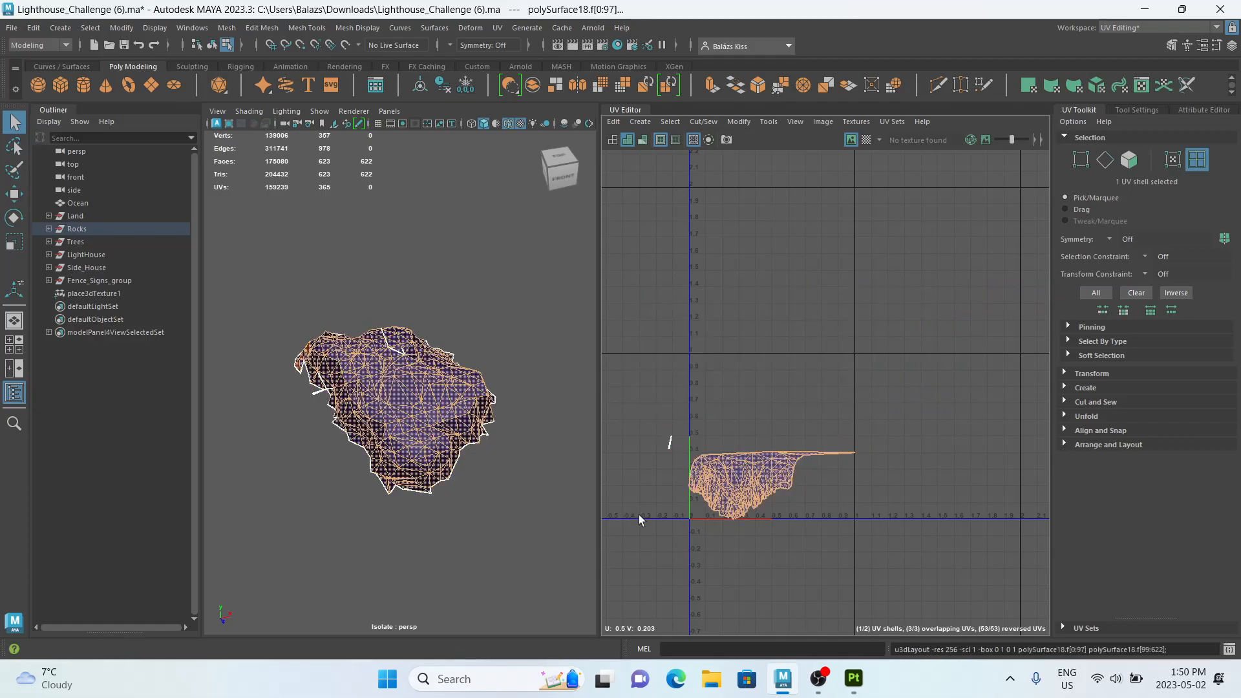
key(ctrl+u)
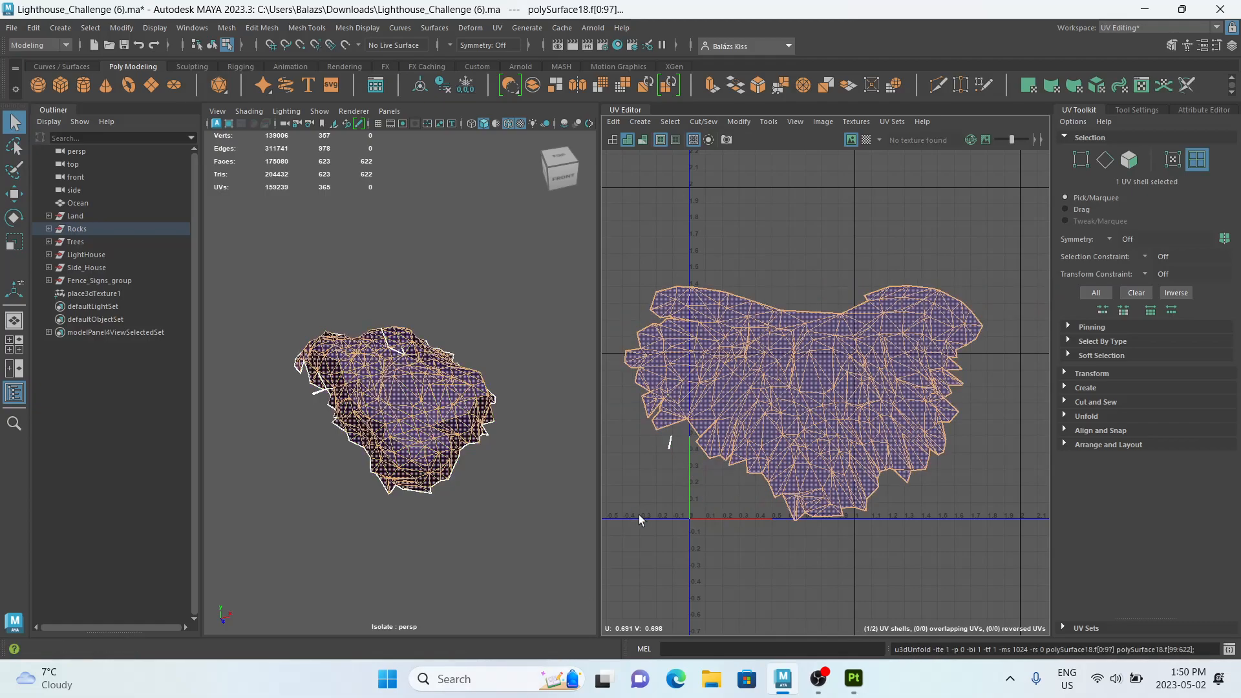
key(ctrl+z)
Reselect the cleaned-up rock as an object and apply a new spherical UV projection to it.
right_drag(316, 292, 512, 171)
click(383, 307)
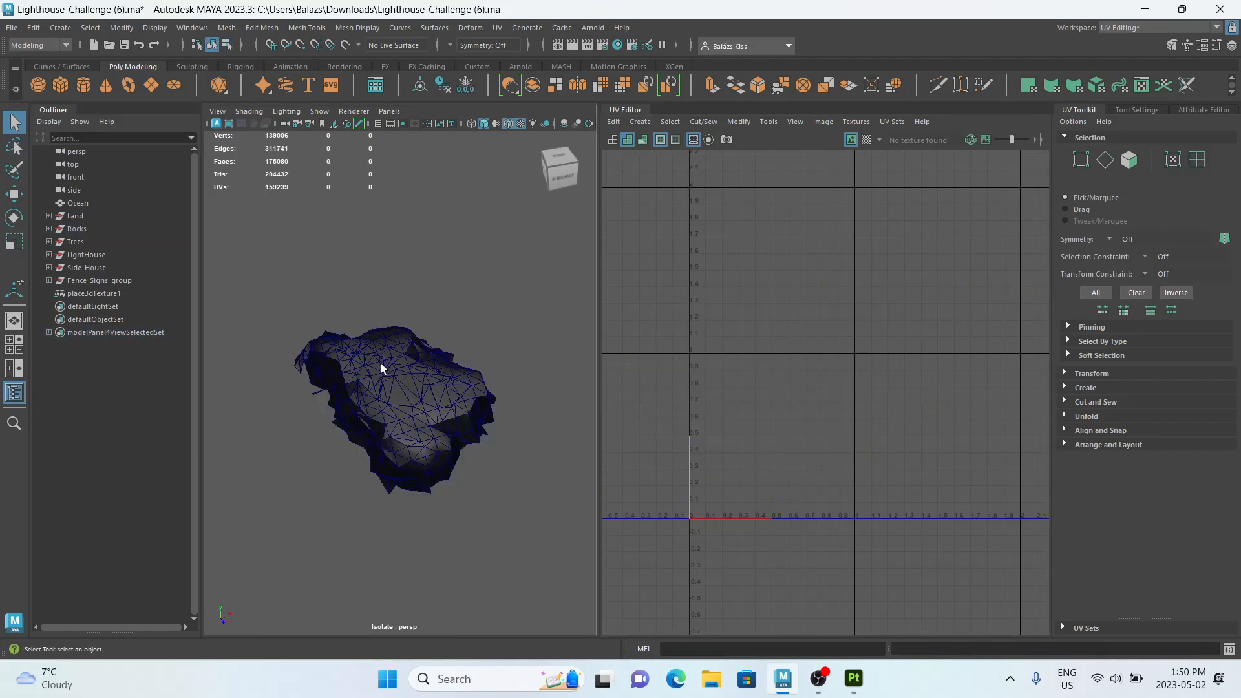
click(382, 363)
click(640, 127)
click(642, 122)
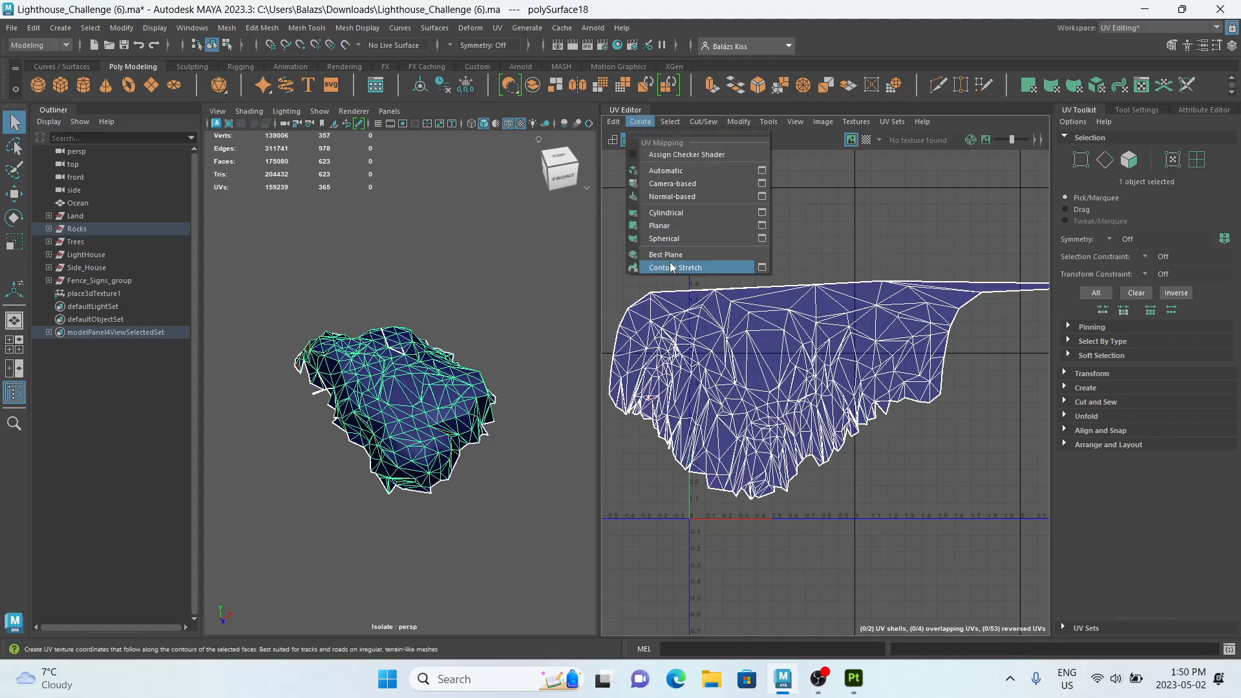
click(677, 231)
key(ctrl+z)
right_drag(371, 298, 483, 214)
click(640, 121)
click(679, 239)
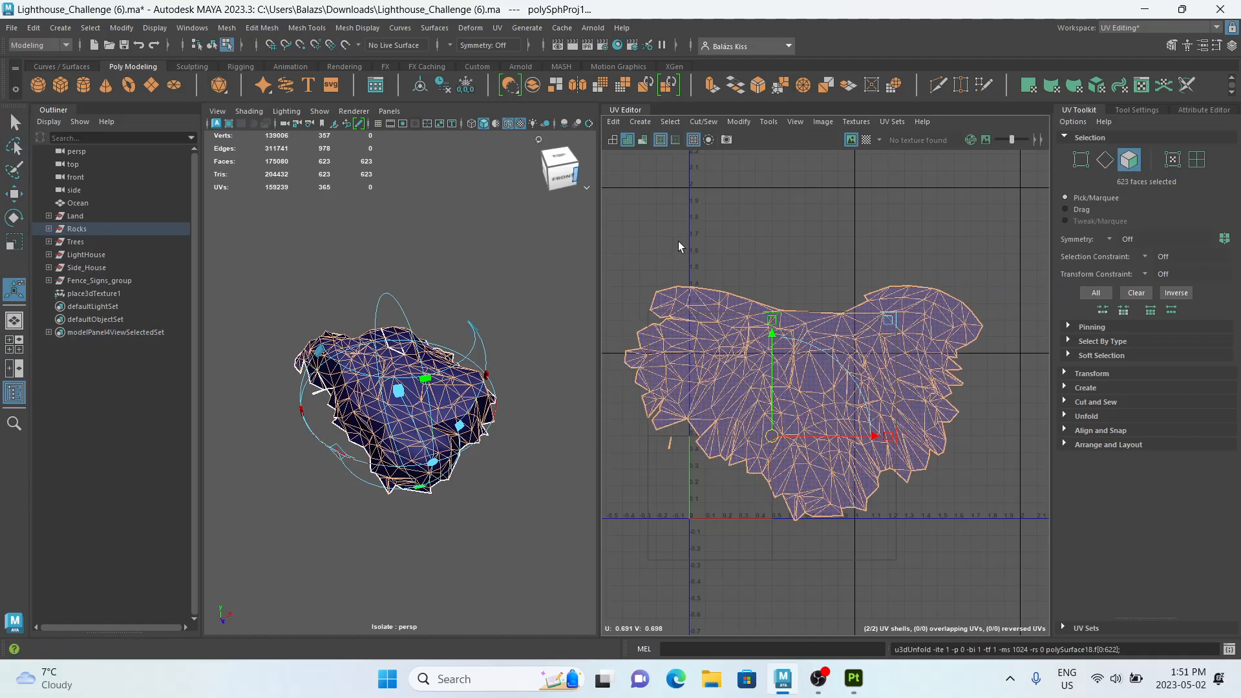
Unfold the rock's projected UVs again and lay out its shells within the UV tile.
key(ctrl+z)
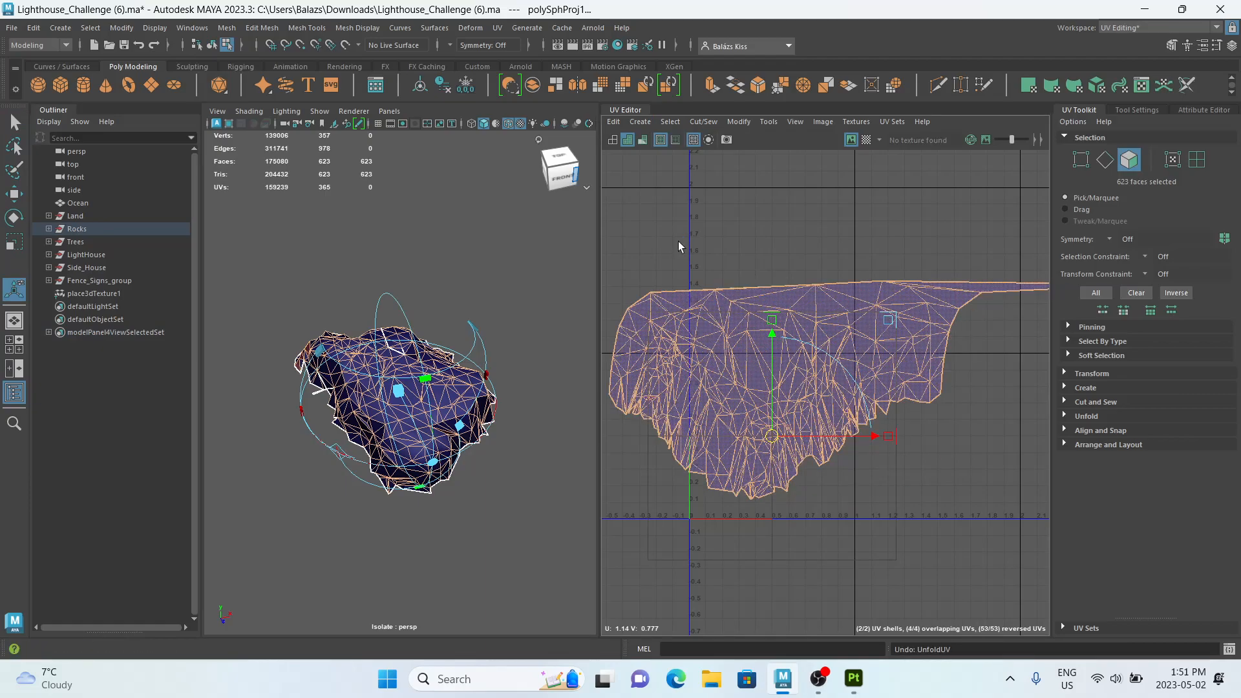
key(g)
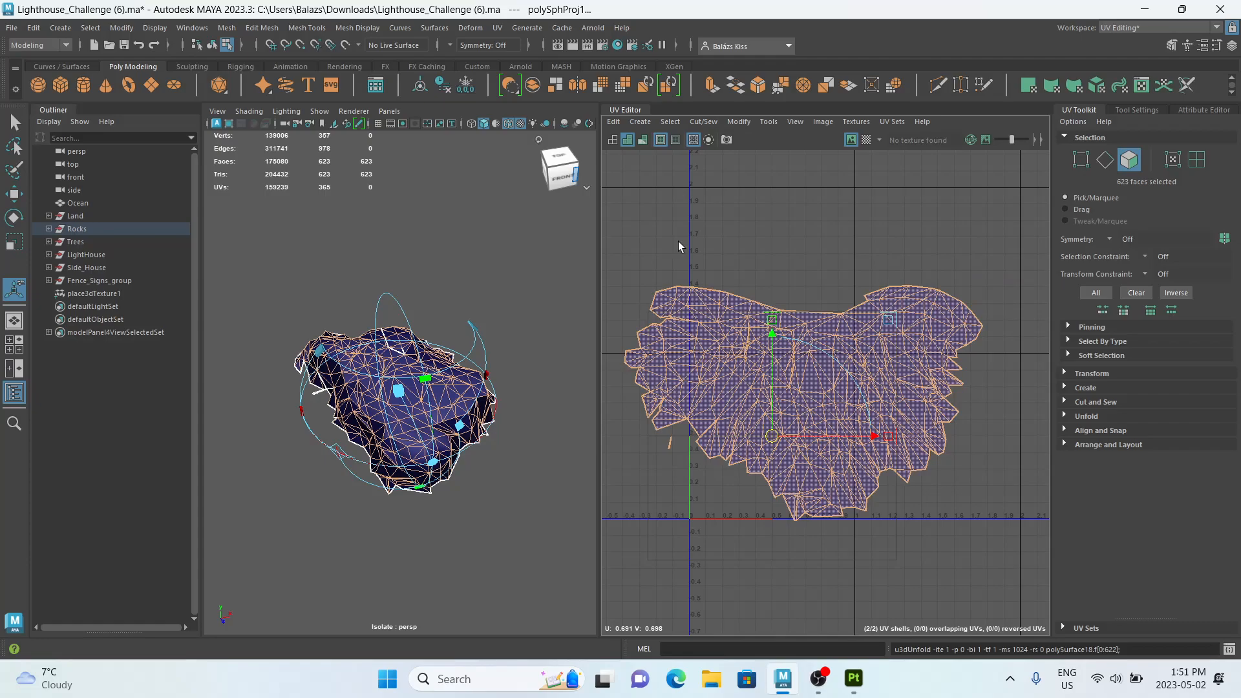
key(ctrl+l)
Select the stray sliver face that forms the tiny separate UV shell and delete it from the rock.
scroll(771, 443, up, 4)
scroll(742, 393, up, 5)
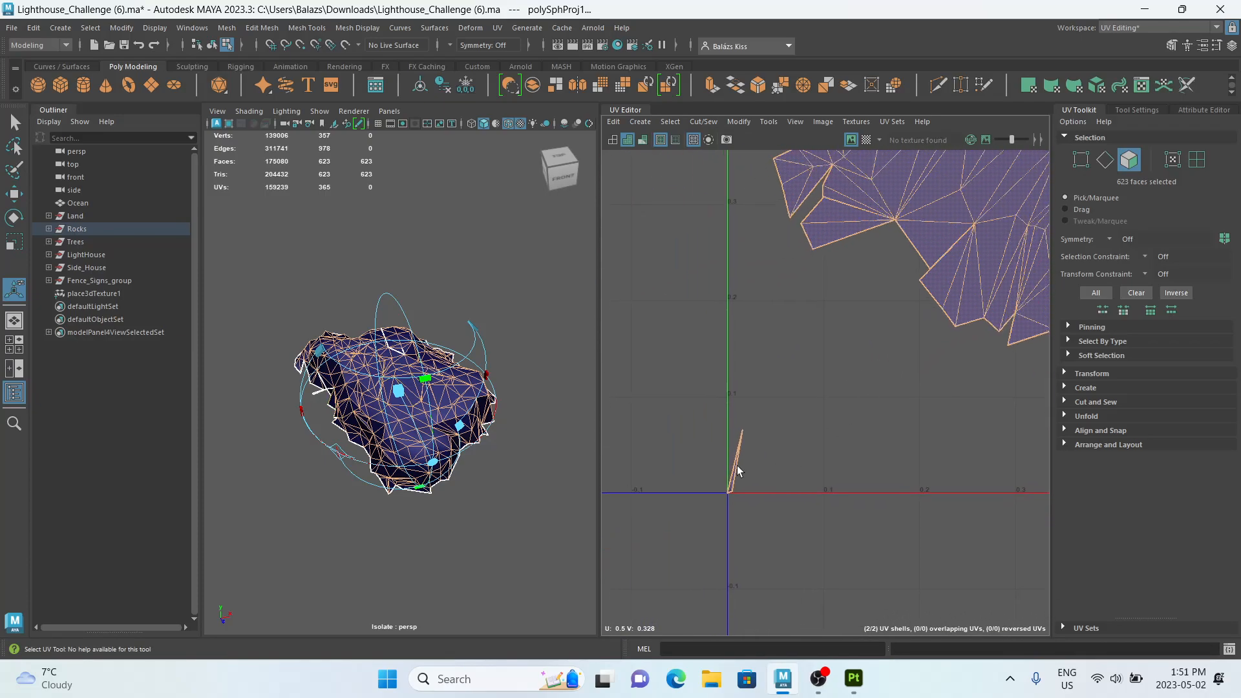
click(739, 470)
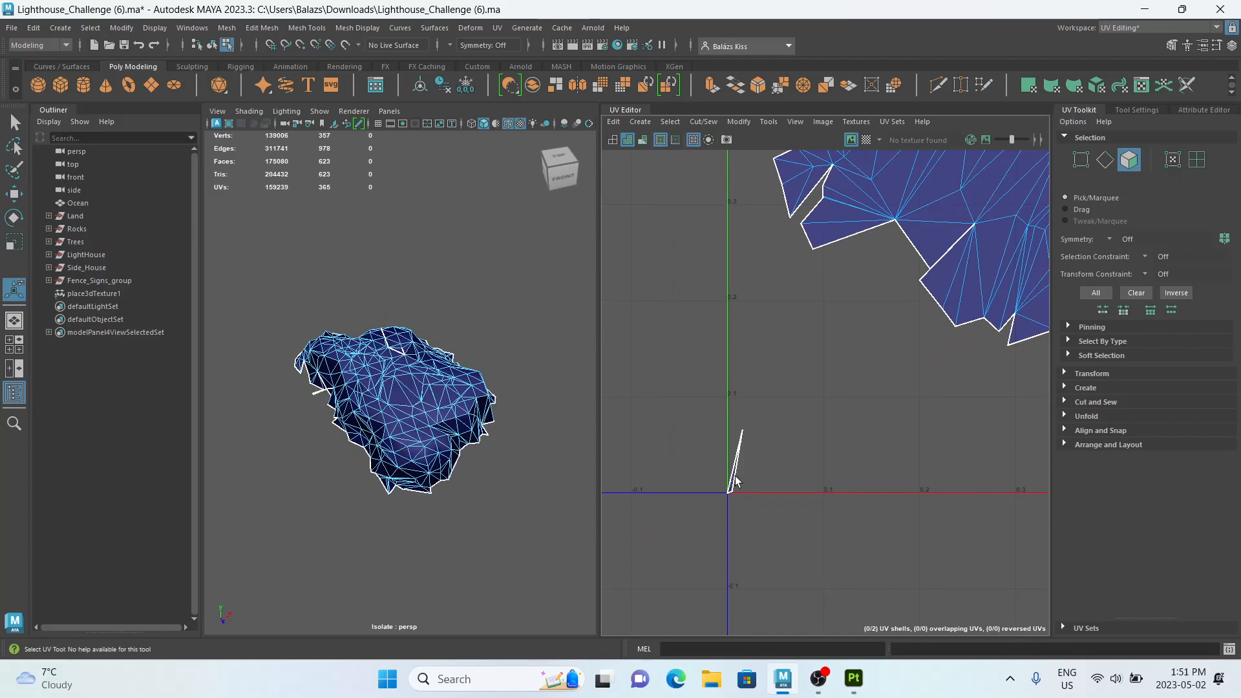
click(735, 480)
key(f)
alt+drag(355, 410, 516, 388)
key(w)
drag(397, 380, 521, 390)
alt+drag(448, 427, 330, 483)
key(Delete)
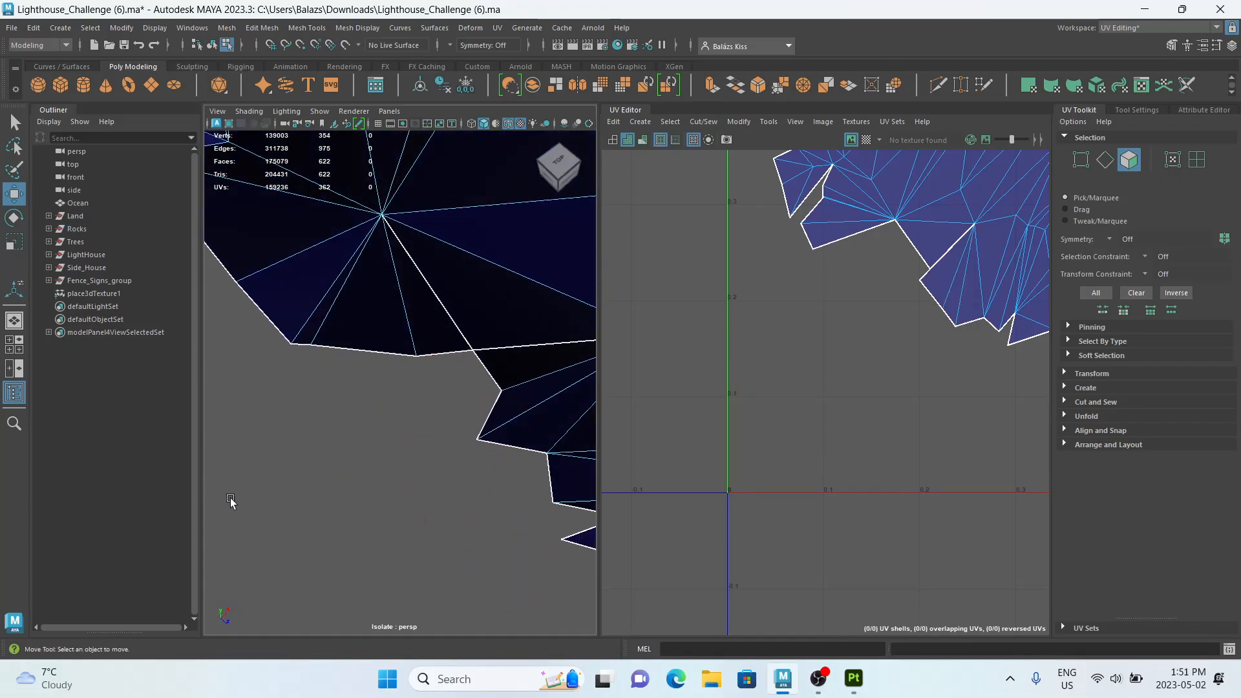
Return the rock to object mode, end its isolation and frame it in the scene.
key(a)
right_drag(391, 294, 511, 285)
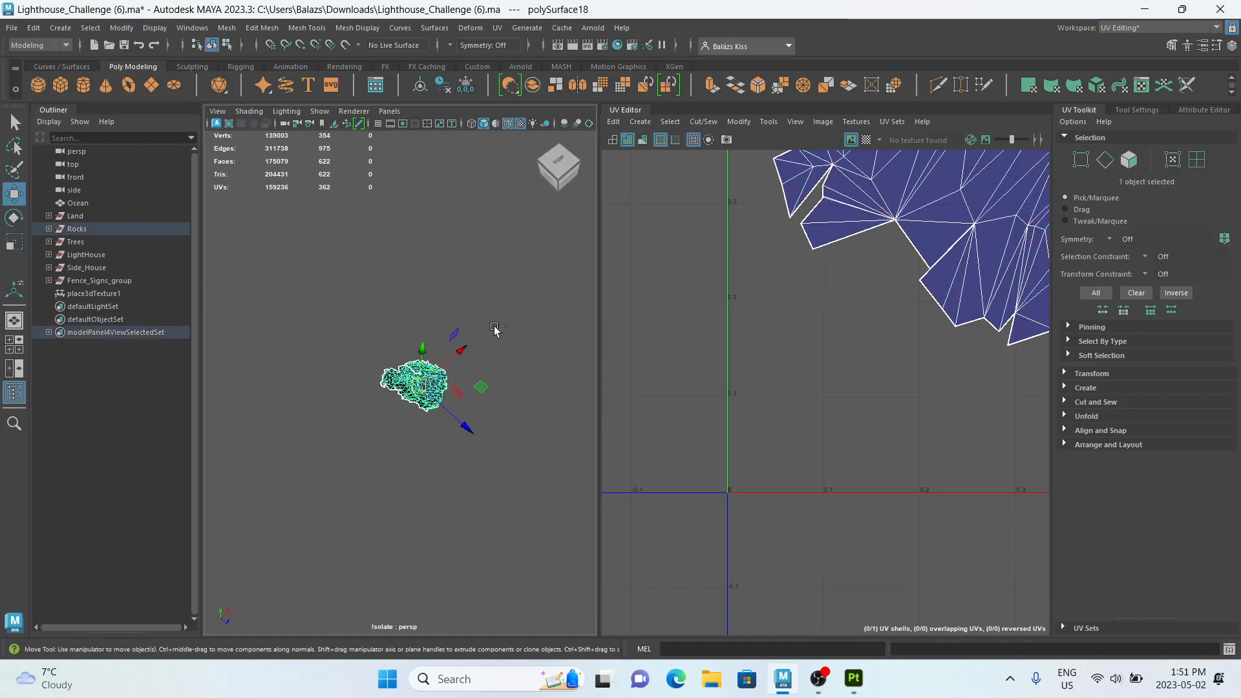
key(ctrl+1)
key(f)
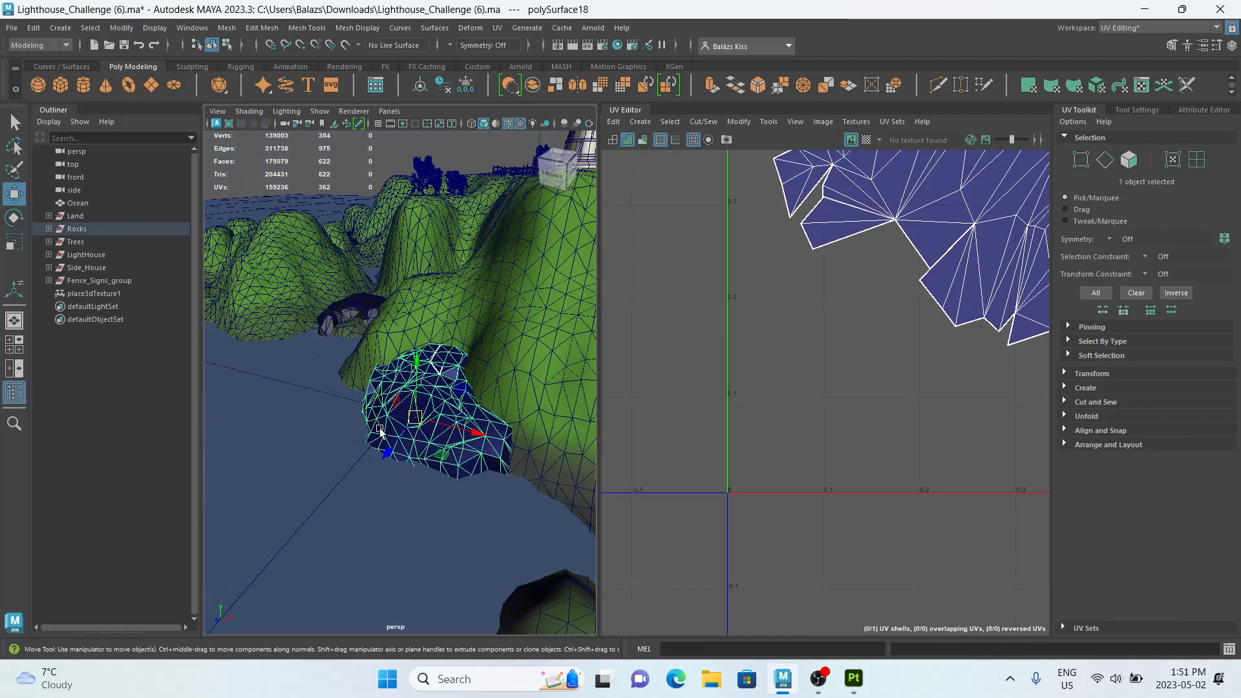
Examine the unwrapped rock and the surrounding coastline for objects that still need UVs.
scroll(803, 324, down, 8)
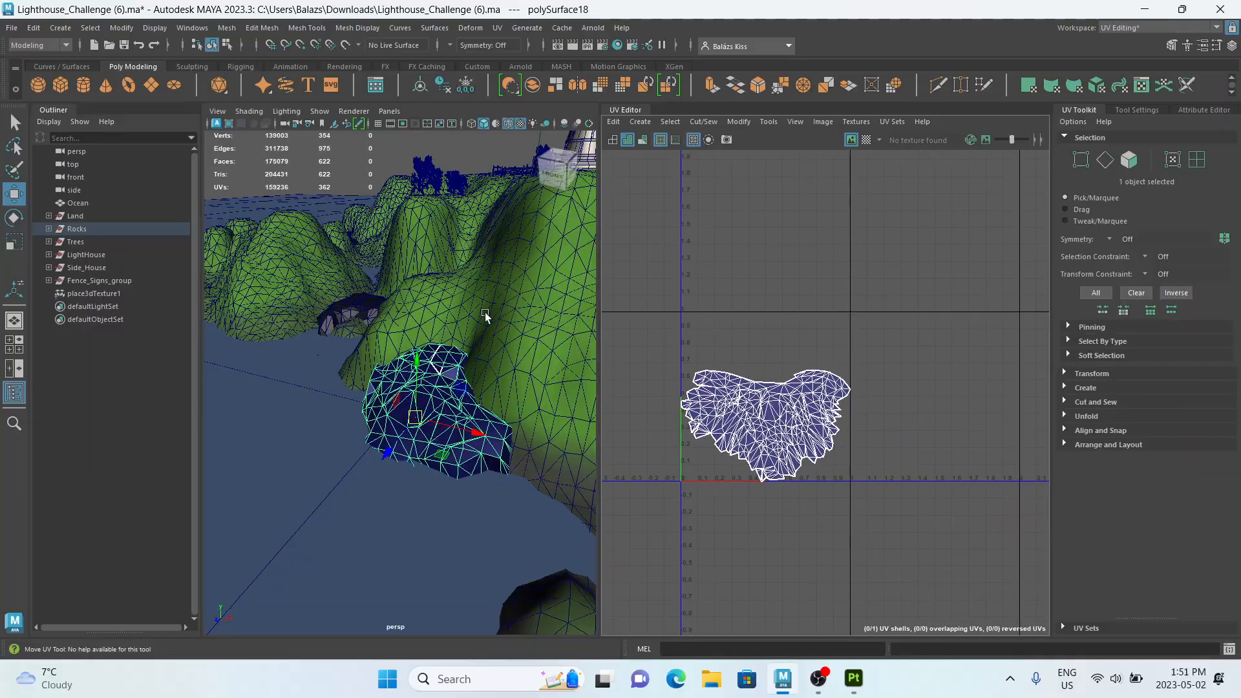
scroll(367, 343, down, 5)
alt+drag(368, 342, 570, 351)
scroll(477, 407, up, 5)
key(ctrl+1)
key(f)
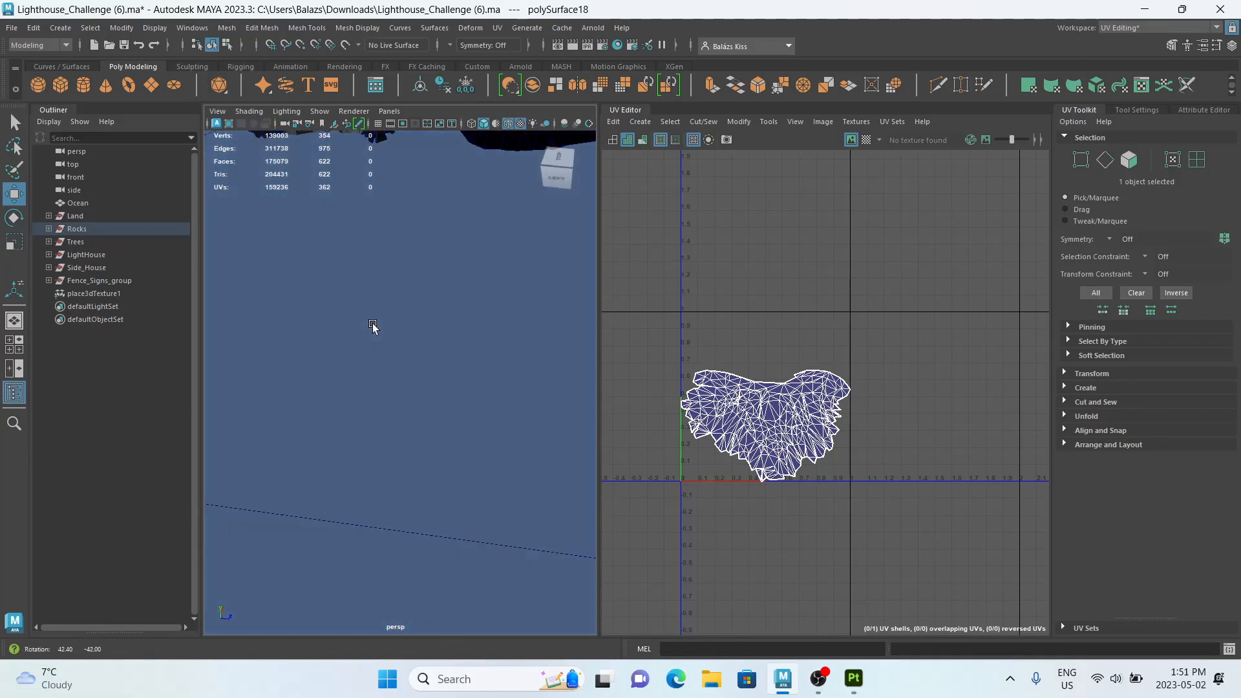
alt+drag(361, 347, 269, 335)
scroll(269, 336, up, 3)
alt+middle_drag(269, 335, 319, 342)
scroll(320, 342, up, 3)
alt+drag(450, 388, 527, 457)
click(527, 458)
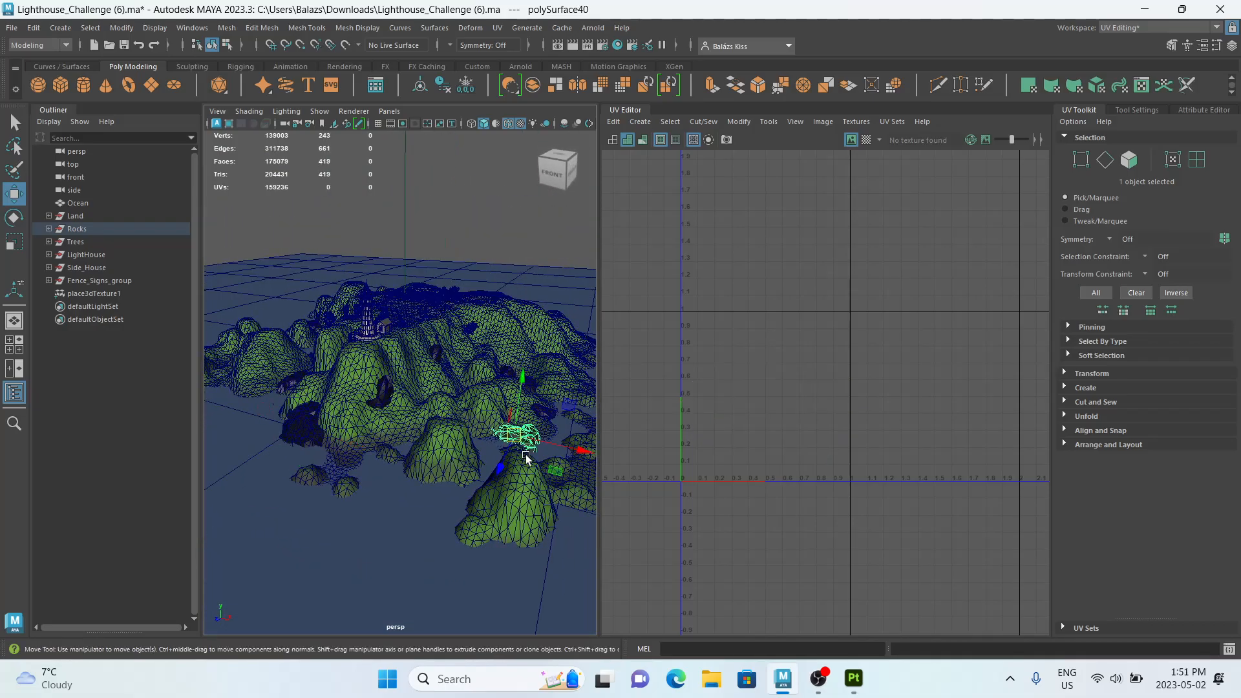
click(440, 396)
alt+drag(440, 396, 406, 333)
scroll(501, 355, down, 4)
scroll(437, 365, up, 5)
scroll(407, 334, up, 2)
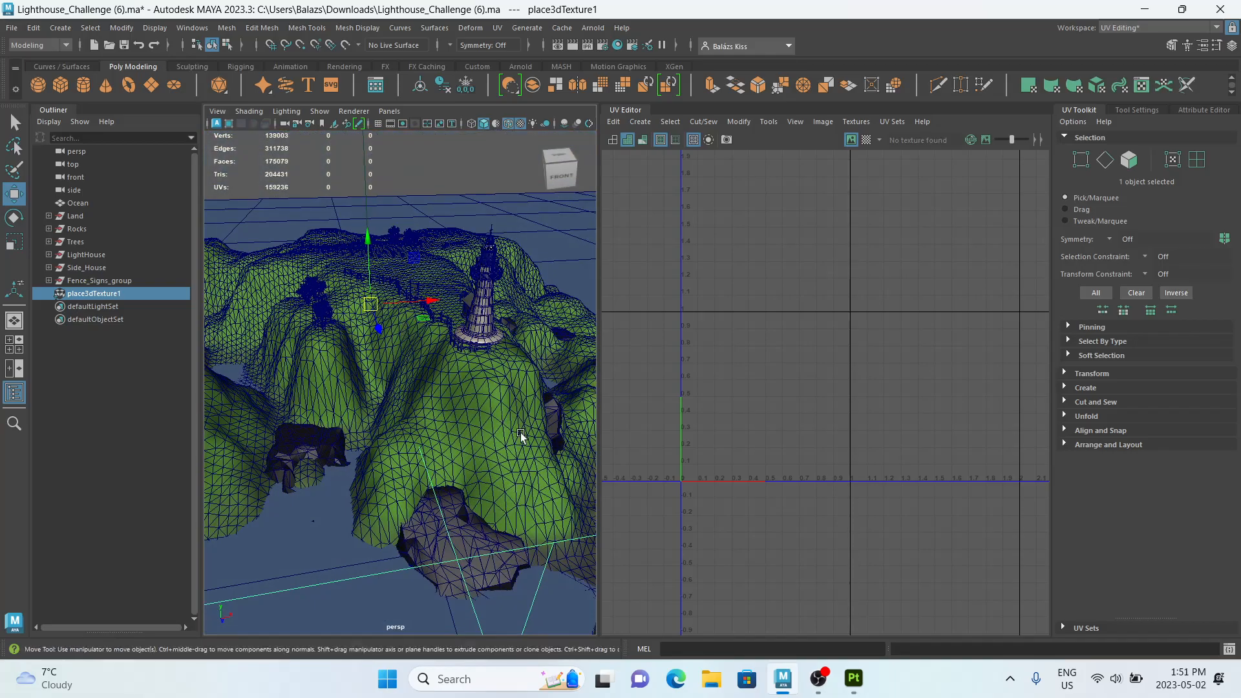
alt+middle_drag(521, 435, 368, 439)
Select the ocean plane around the island.
click(536, 292)
alt+drag(532, 316, 346, 340)
scroll(434, 393, down, 3)
scroll(337, 340, up, 2)
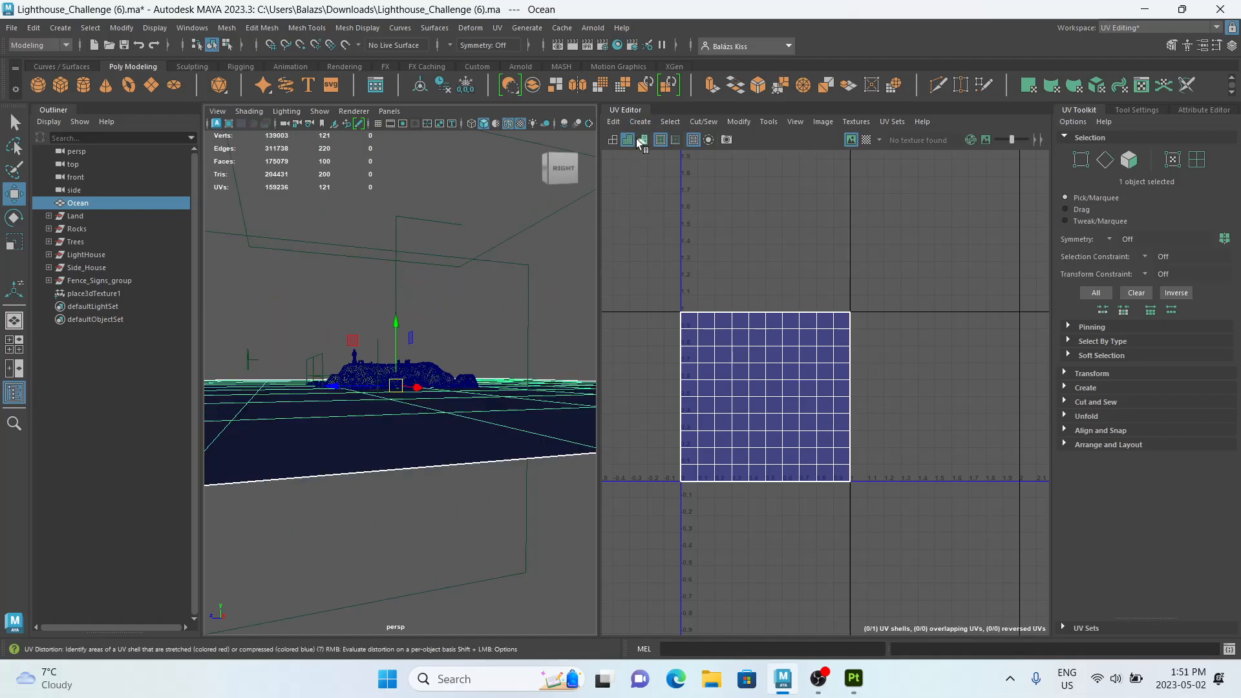
Try a planar UV projection from the X axis on the ocean plane.
click(641, 121)
click(660, 225)
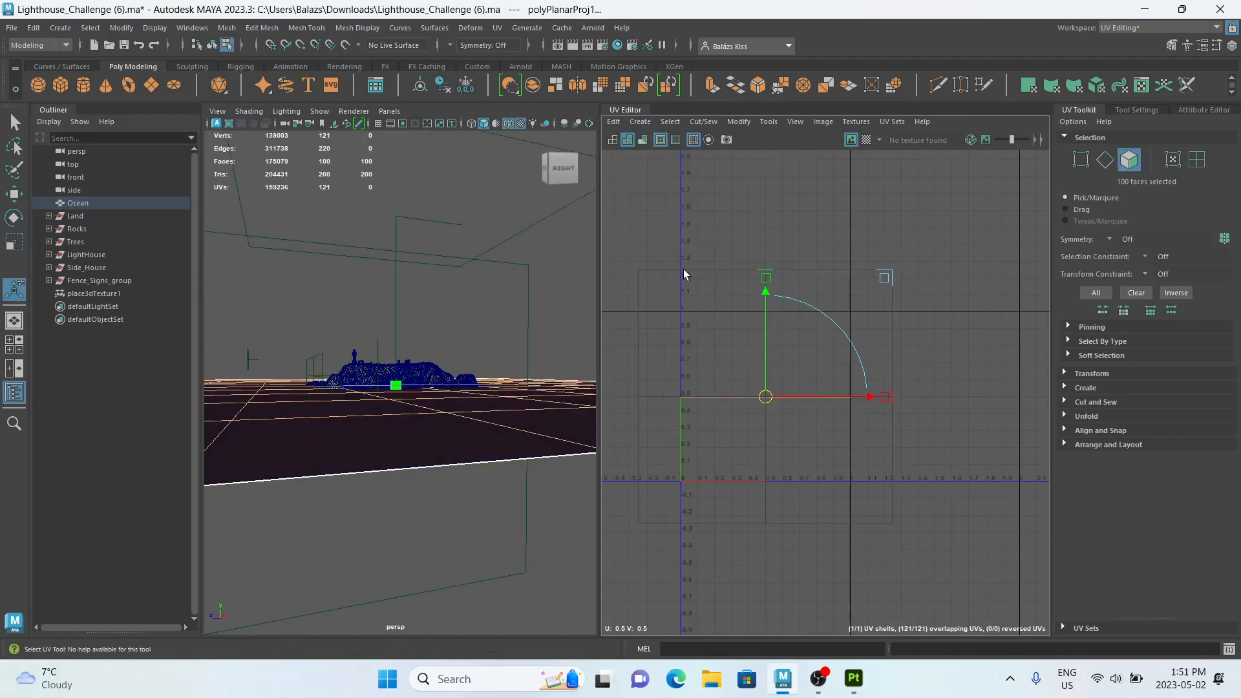
key(ctrl+z)
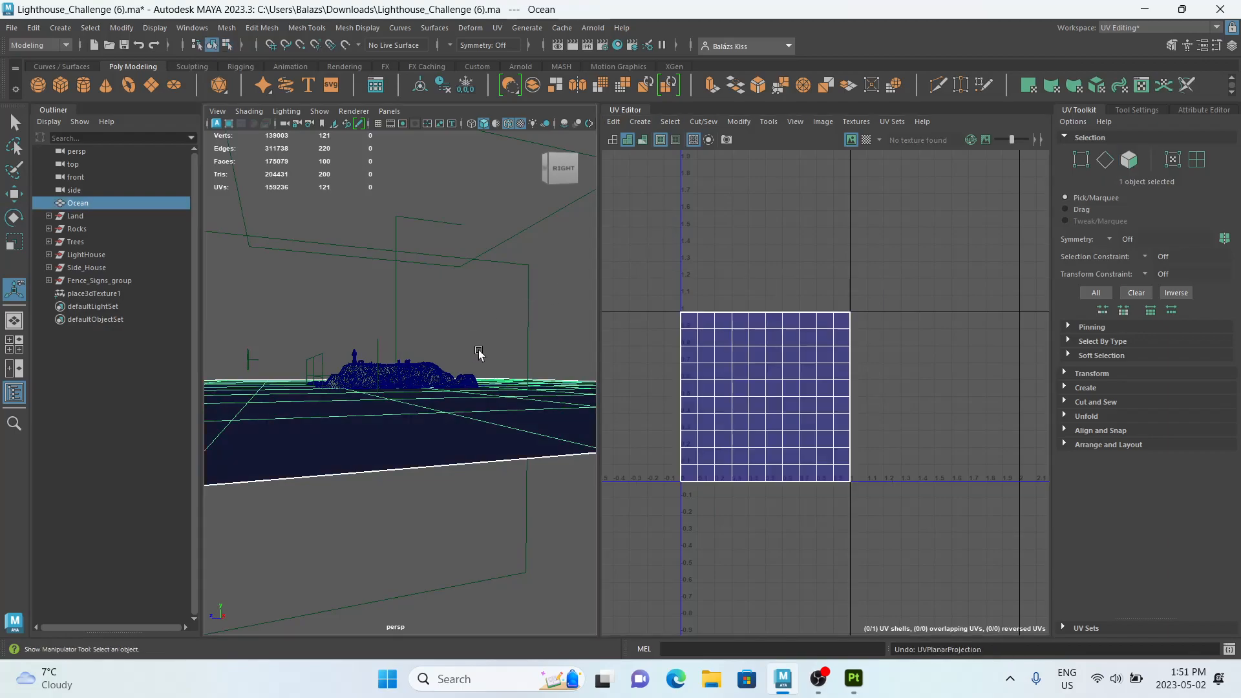
Apply a planar UV projection to the ocean plane, fitted to the bounding box and projected from the Y axis.
right_drag(430, 410, 492, 338)
click(640, 122)
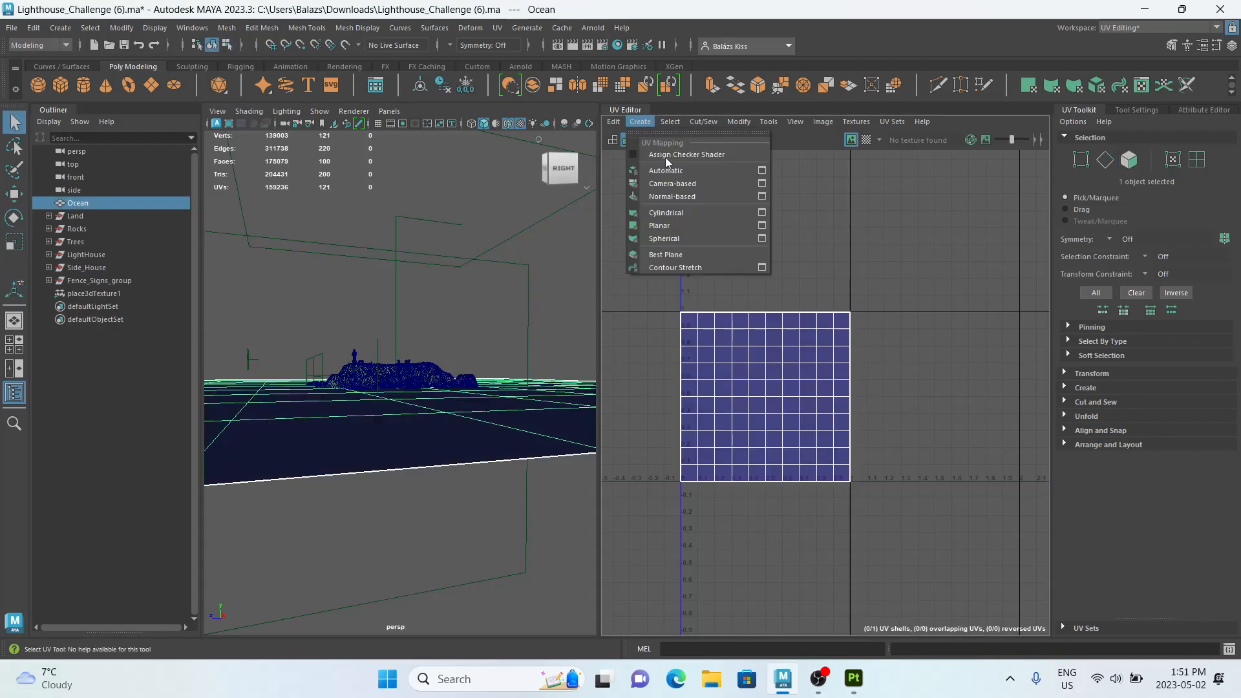
click(754, 227)
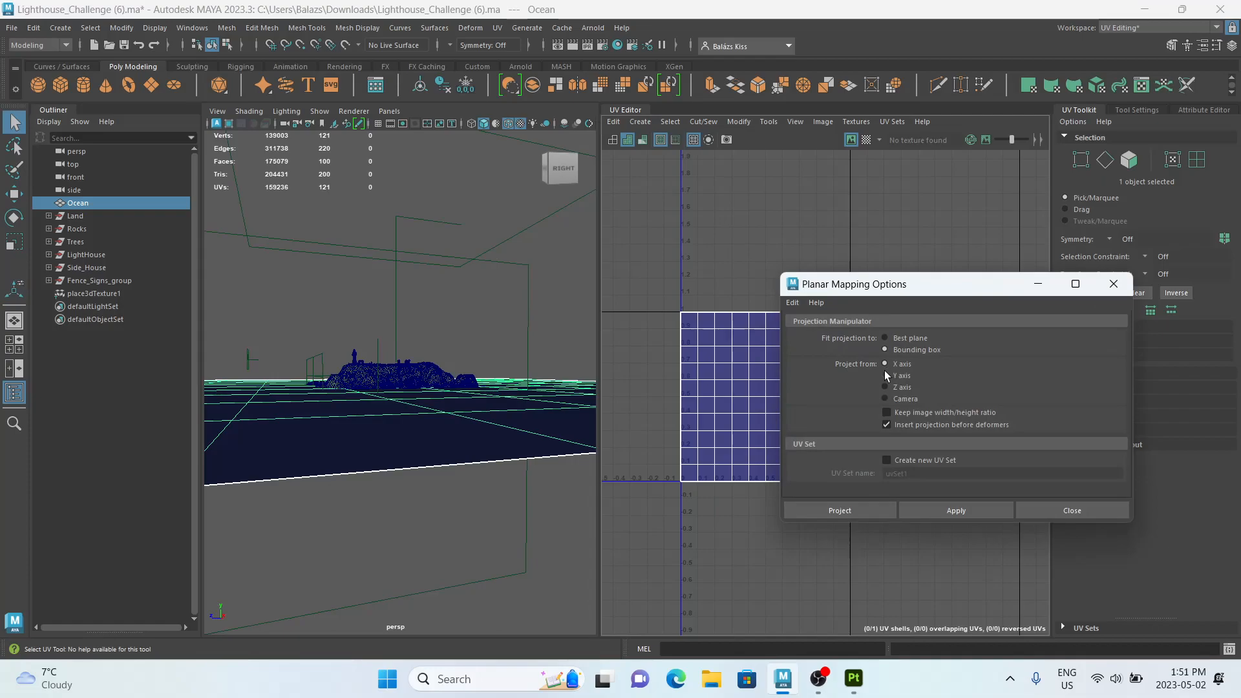
click(858, 512)
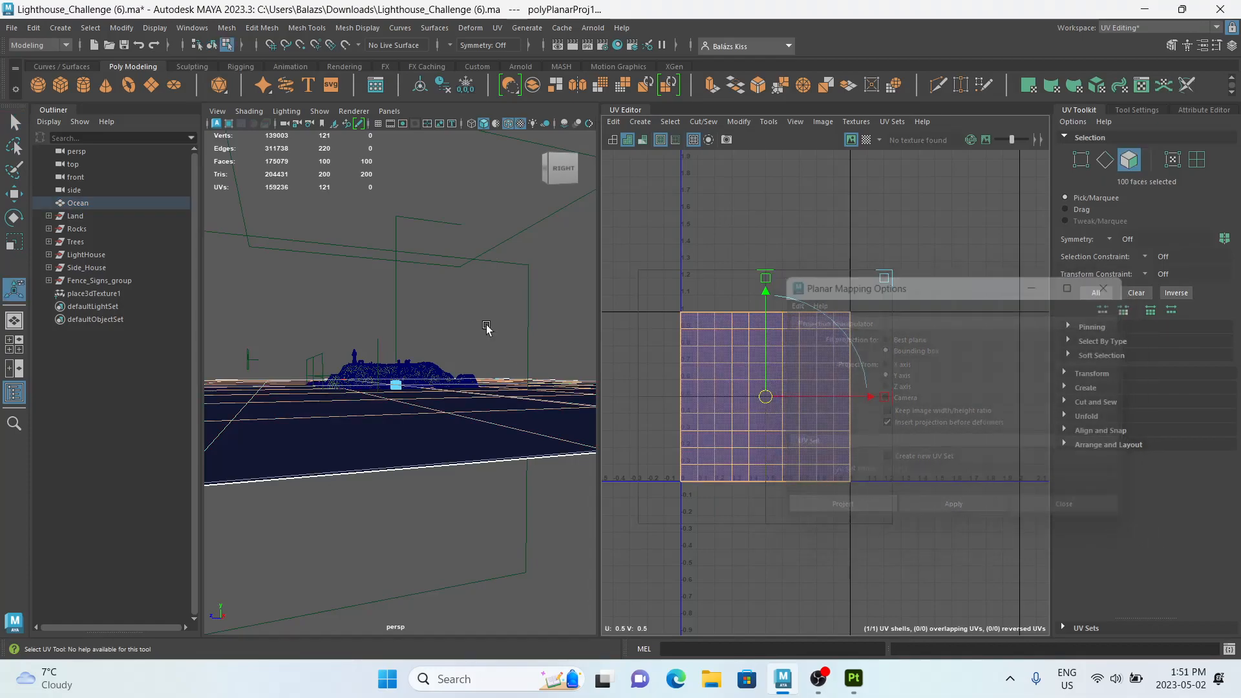
Try shifting the ocean plane's UV shell about 0.17 along the U direction and undo the shifts.
alt+drag(444, 467, 413, 388)
mouse_move(886, 398)
mouse_down()
mouse_move(1016, 401)
mouse_move(908, 398)
mouse_up()
key(ctrl+z)
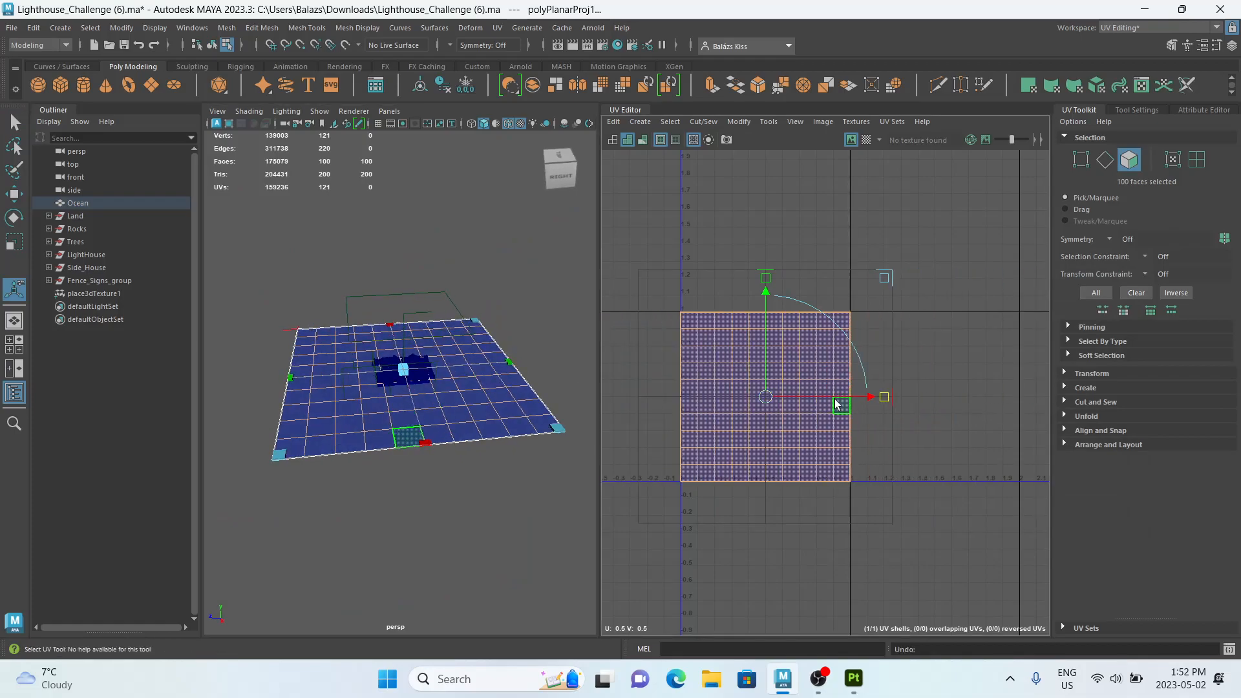
click(874, 405)
key(ctrl+z)
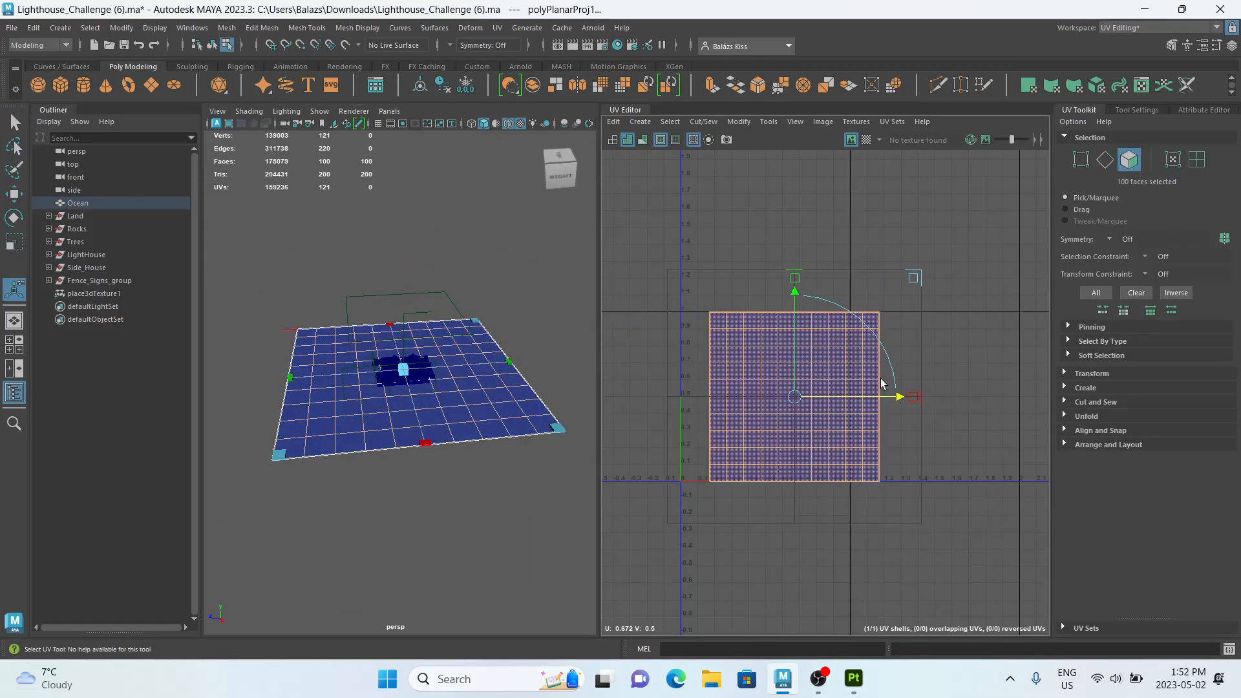
Try a freehand shift of the ocean plane's UV shell, undo it, and return to object selection.
drag(863, 363, 823, 473)
key(ctrl+z)
right_drag(313, 424, 376, 271)
alt+drag(444, 218, 437, 247)
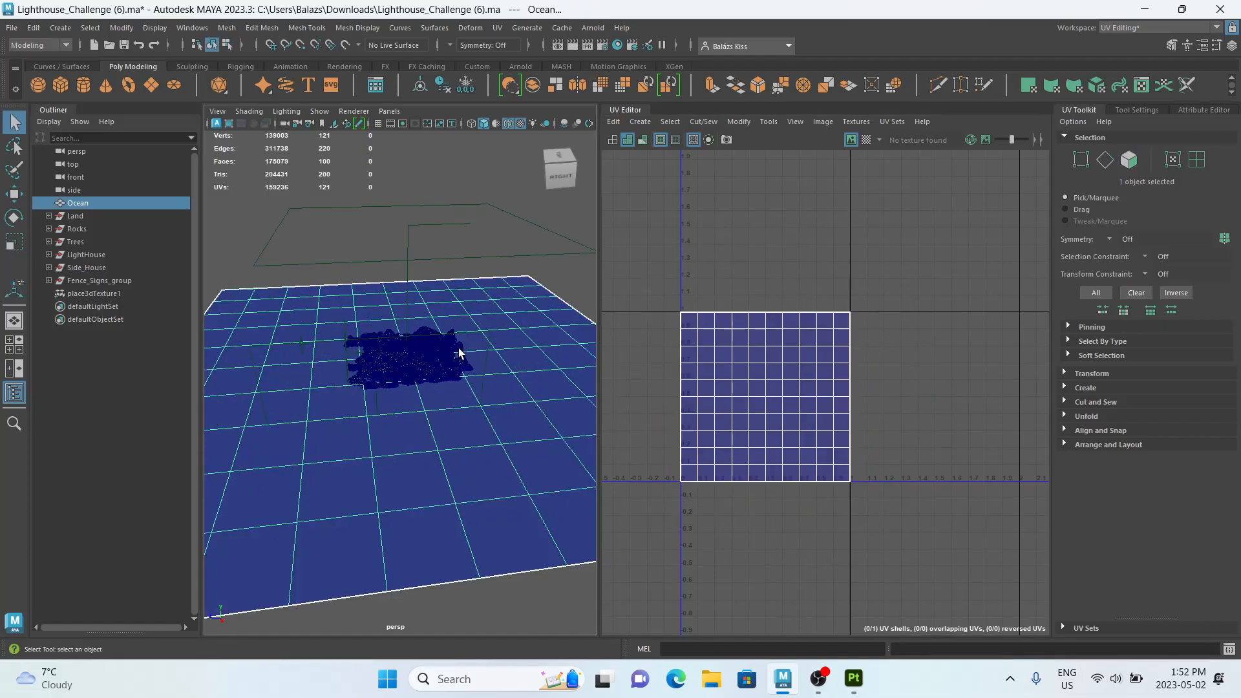
alt+drag(463, 354, 437, 307)
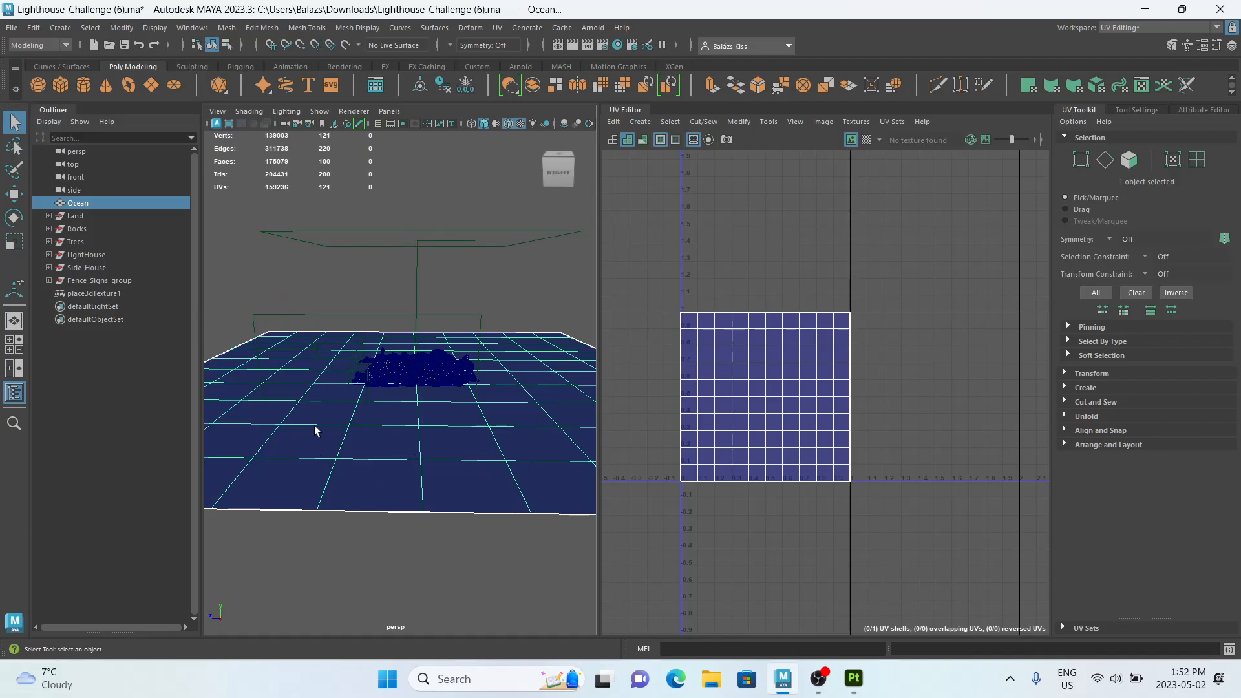
scroll(508, 332, down, 2)
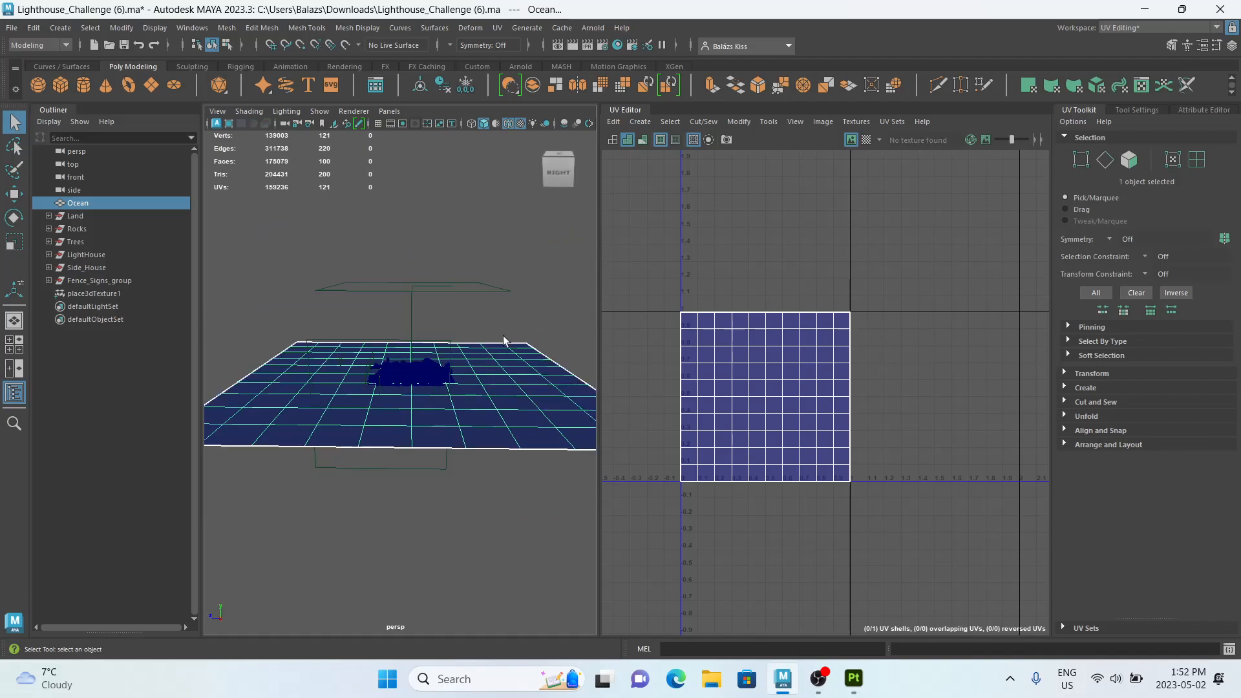
Try moving the ocean plane along the Y, X and Z axes, undoing each move.
key(w)
alt+drag(429, 438, 415, 304)
key(ctrl+z)
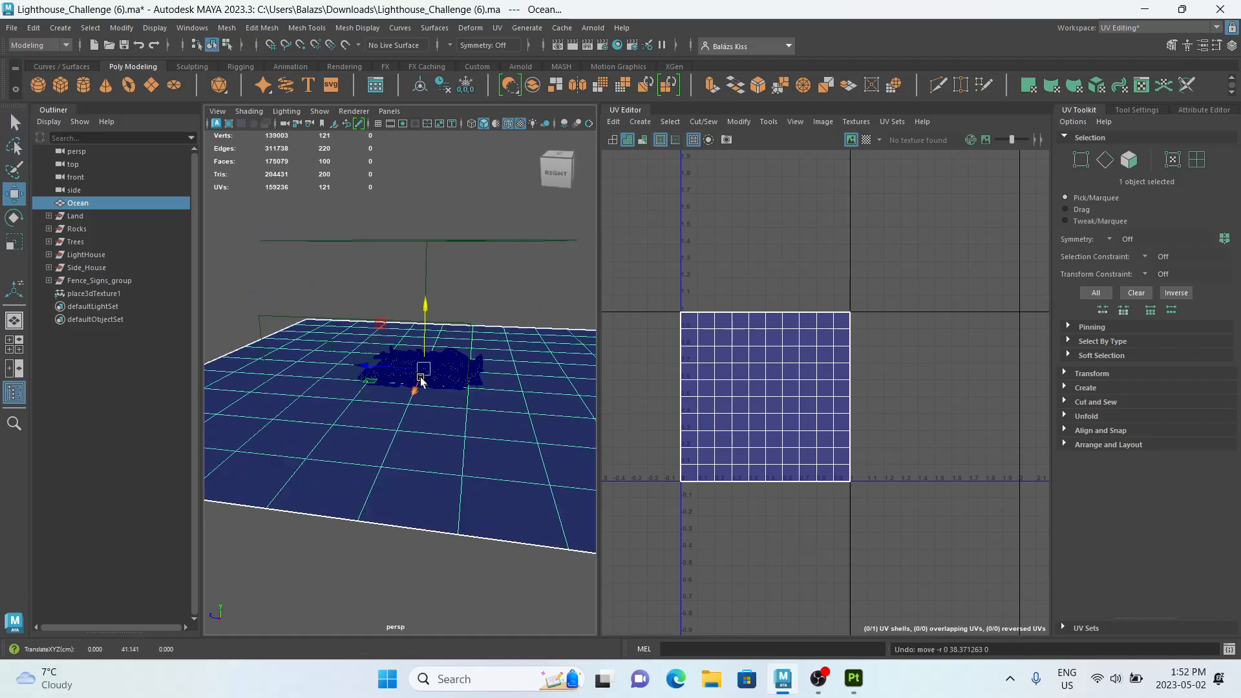
drag(410, 388, 409, 402)
key(ctrl+z)
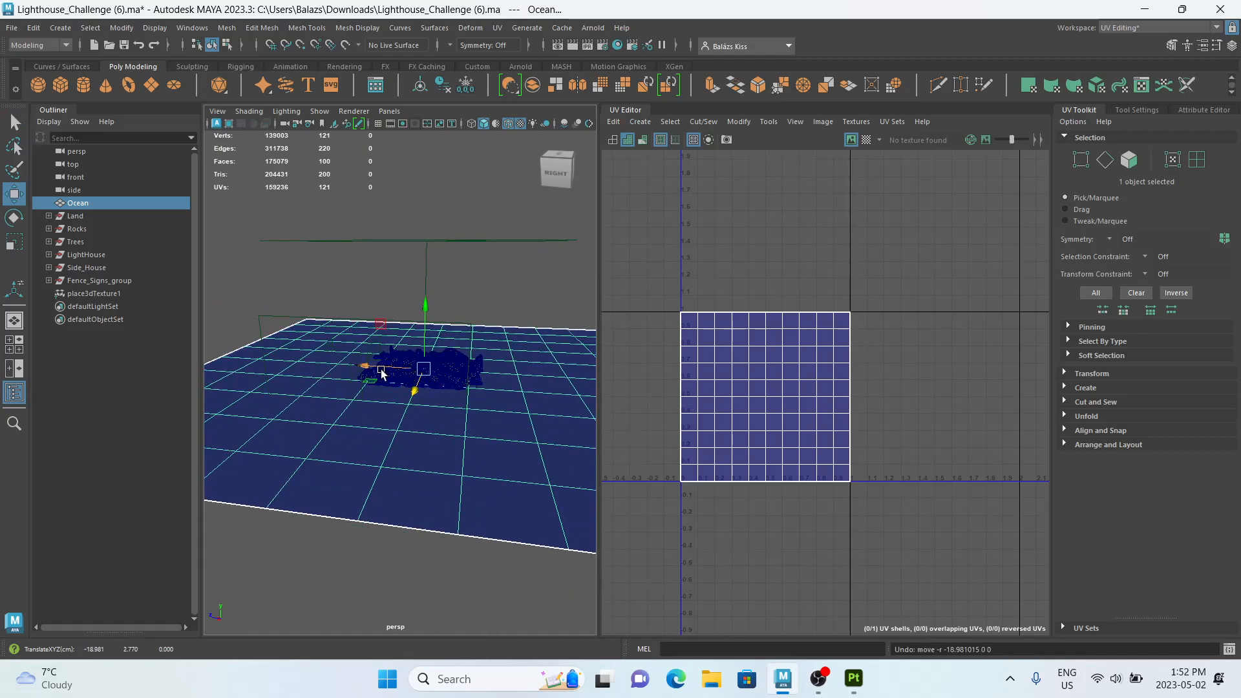
drag(382, 370, 344, 370)
key(ctrl+z)
Select the leaf mesh of the pine tree on the grassy land and frame it in the view.
scroll(480, 399, up, 4)
scroll(456, 378, up, 4)
alt+middle_drag(457, 380, 336, 464)
alt+drag(344, 401, 360, 432)
scroll(442, 371, up, 4)
click(515, 330)
scroll(388, 362, up, 3)
alt+drag(391, 359, 388, 388)
scroll(463, 343, down, 5)
alt+drag(452, 349, 428, 406)
scroll(376, 437, up, 5)
click(495, 555)
alt+drag(495, 554, 388, 421)
key(f)
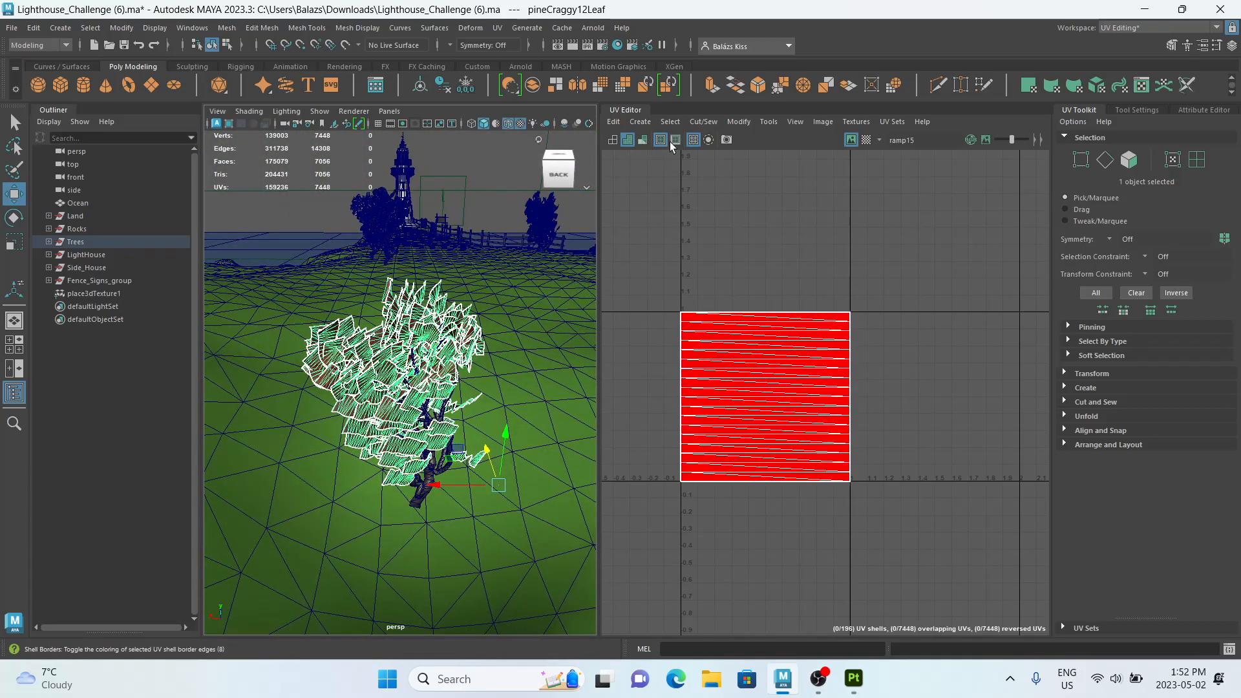
Try an automatic UV projection on the pine's leaf mesh, undo it, and return to object selection.
click(653, 122)
click(665, 164)
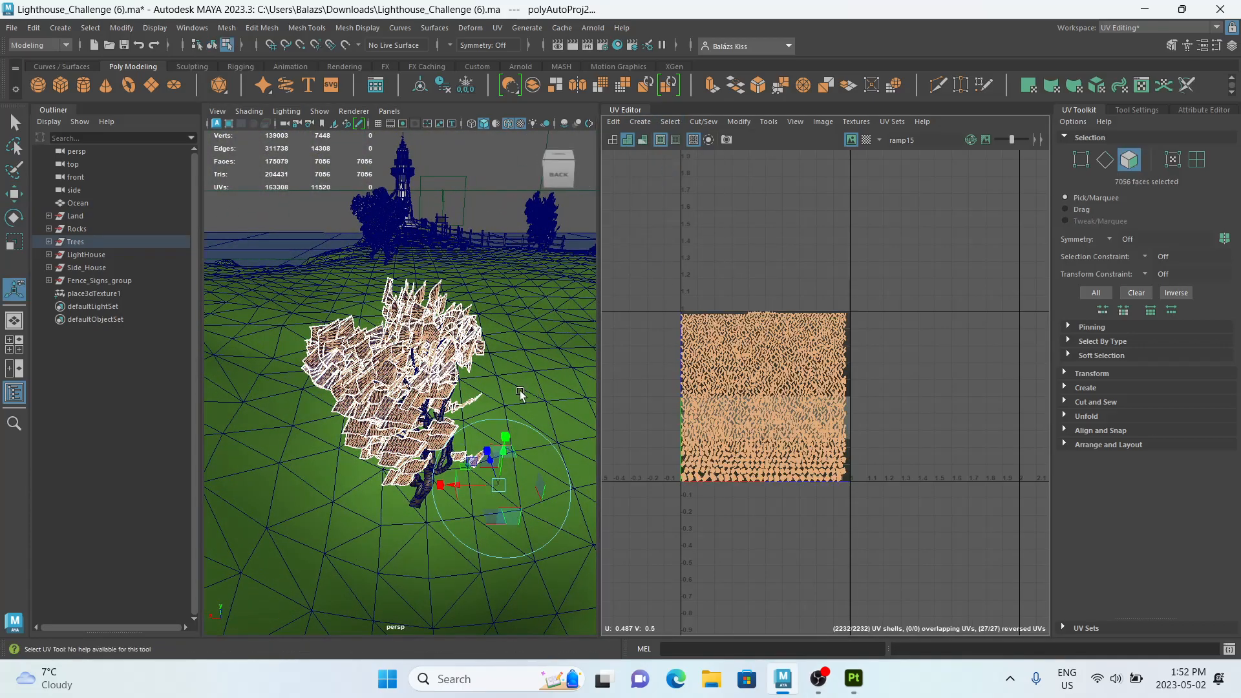
alt+drag(493, 396, 492, 369)
scroll(709, 373, up, 5)
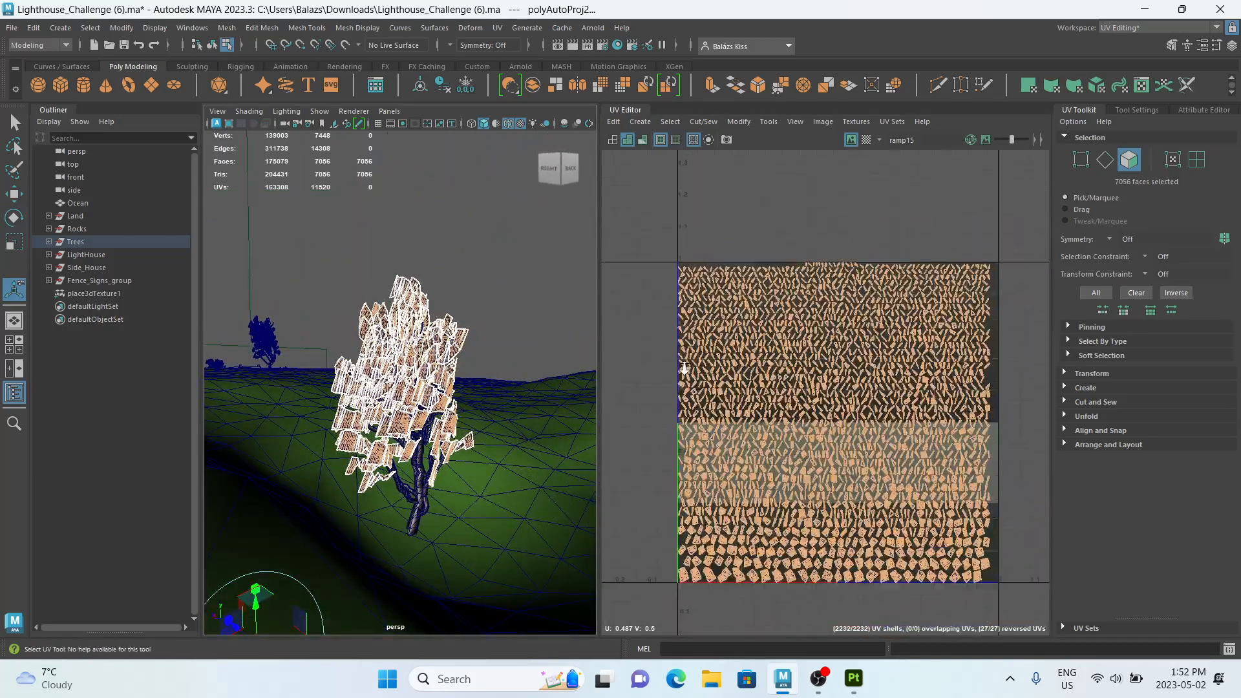
scroll(710, 373, down, 5)
key(ctrl+z)
right_click(387, 366)
click(387, 366)
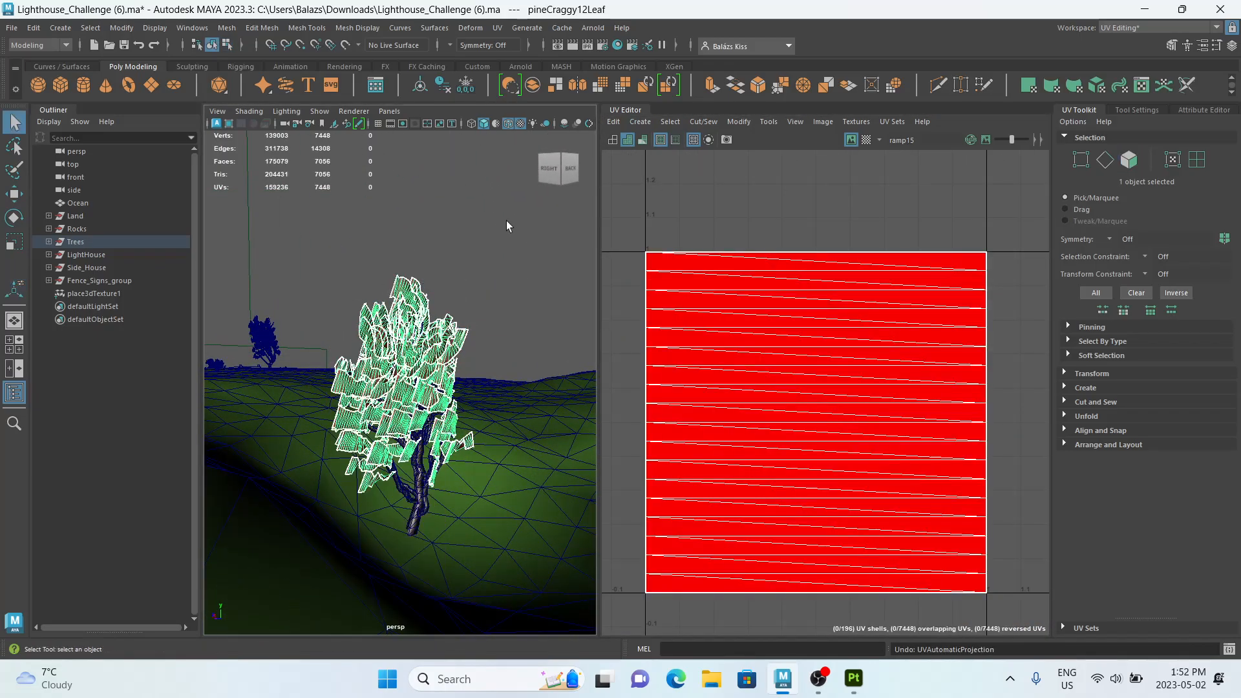
Try a spherical UV projection and an unfold on the pine's leaf mesh, cancelling the non-manifold geometry fix.
click(653, 121)
click(685, 236)
scroll(704, 322, down, 6)
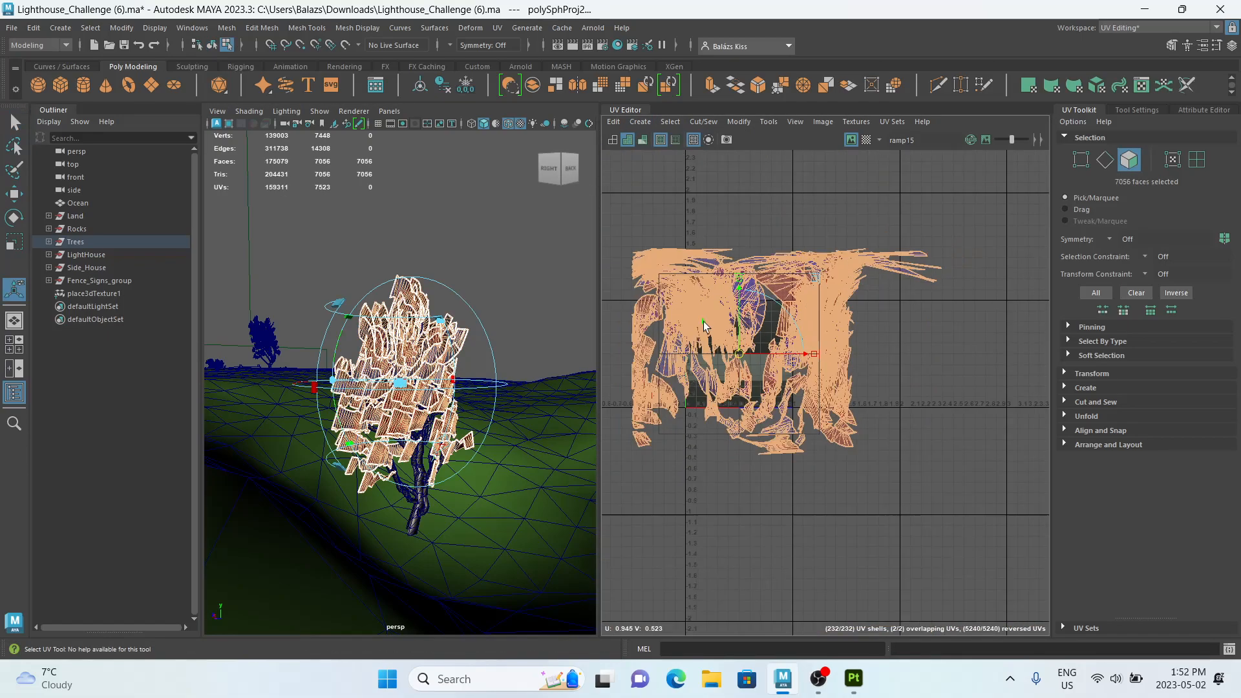
key(ctrl+u)
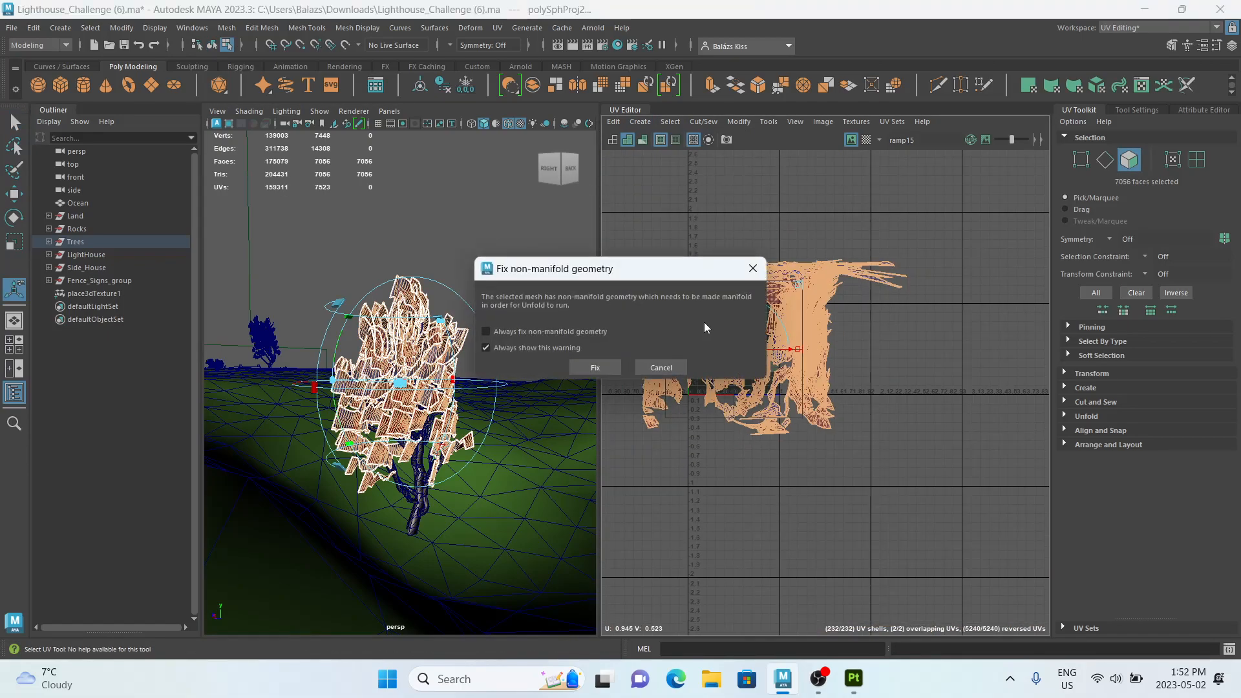
click(661, 368)
Delete the existing UVs of the pine's leaf mesh and apply a new spherical UV projection.
right_drag(427, 324, 499, 250)
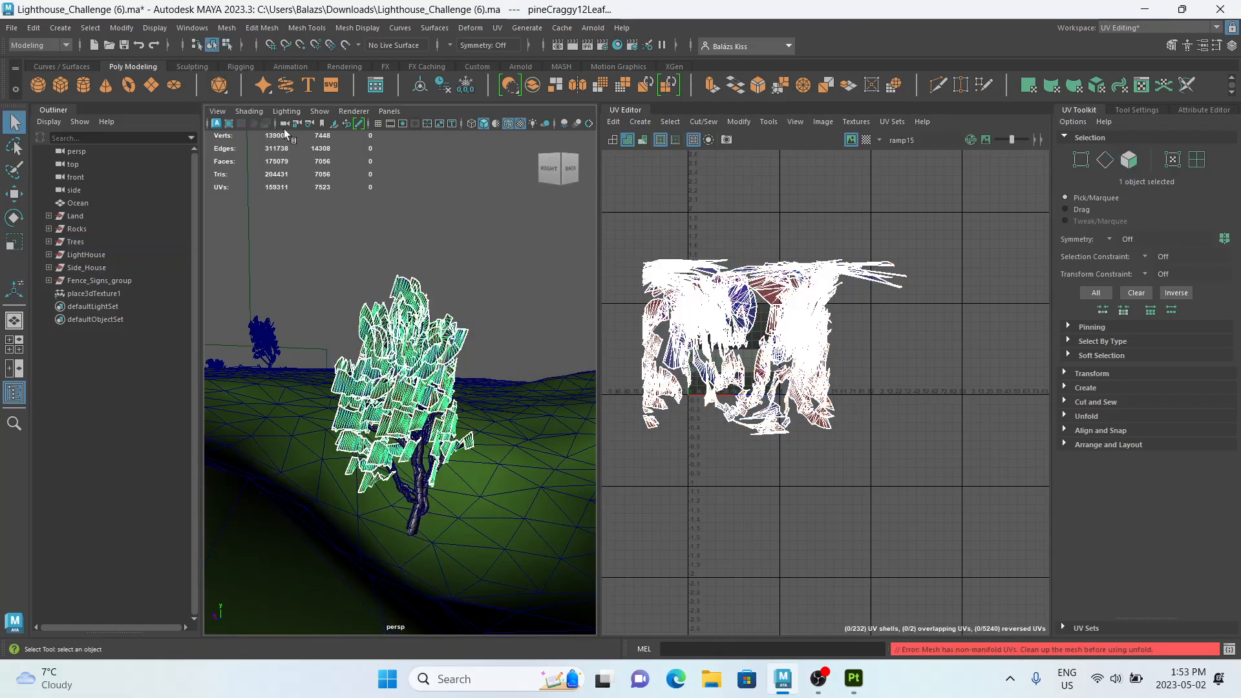
click(613, 121)
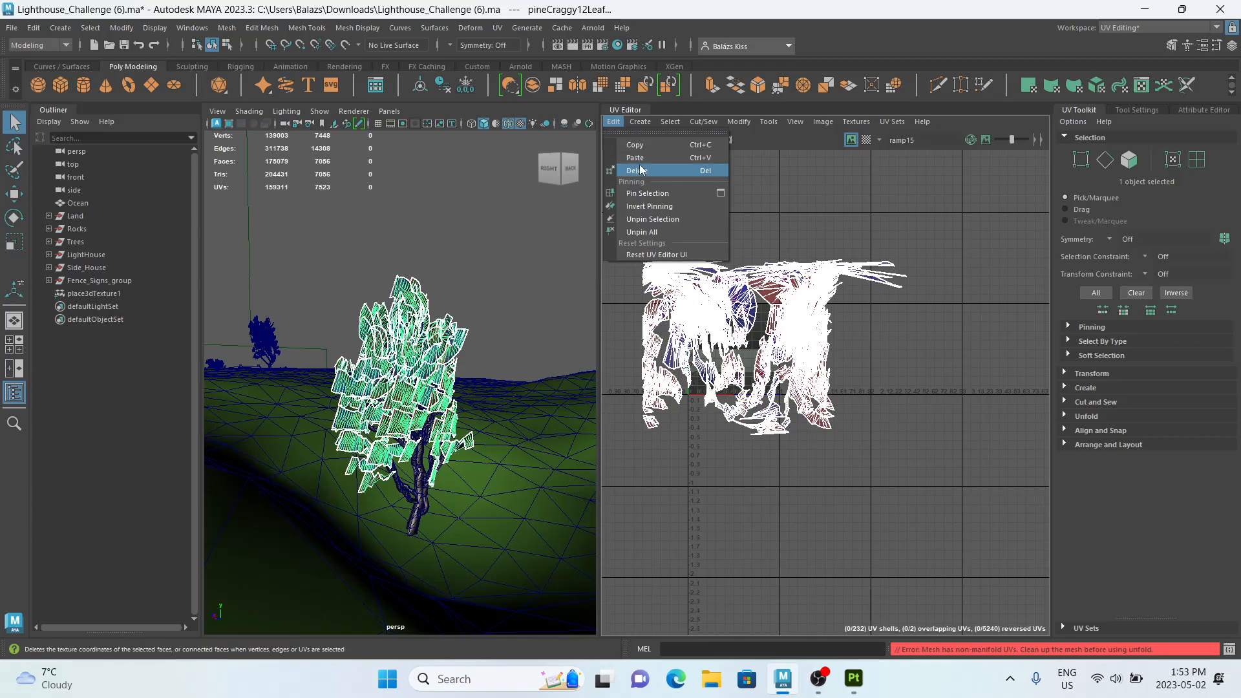
click(640, 170)
click(428, 325)
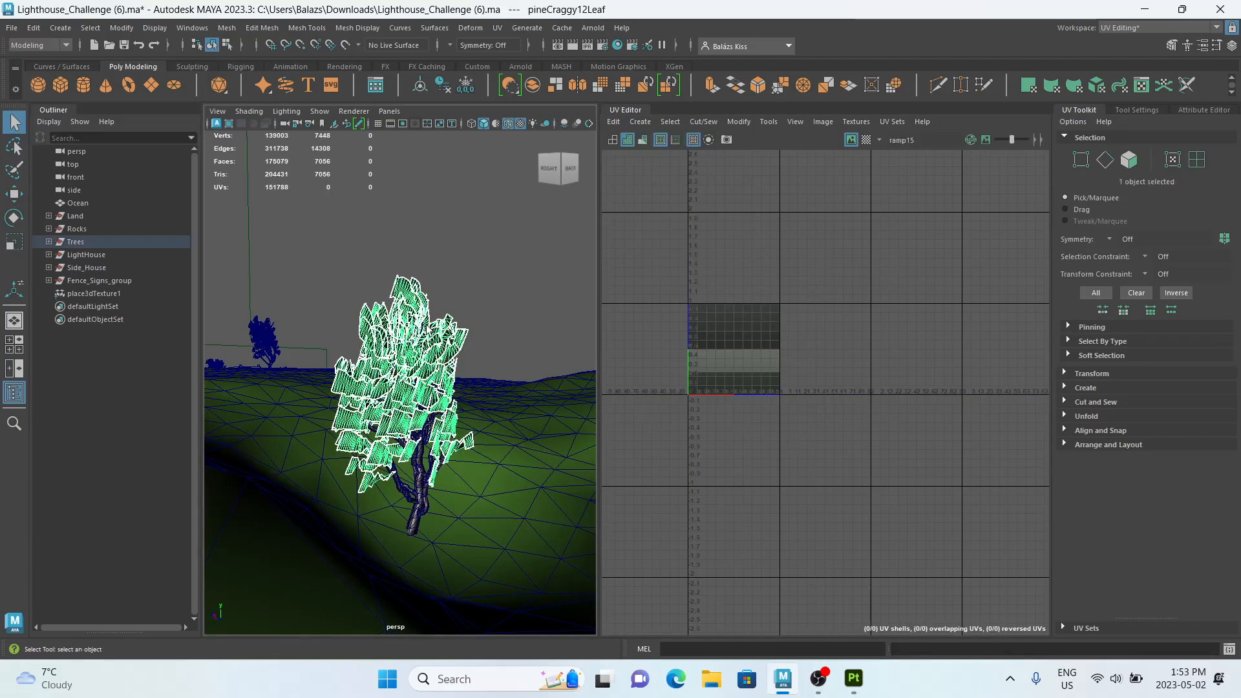
click(253, 29)
click(282, 321)
click(640, 121)
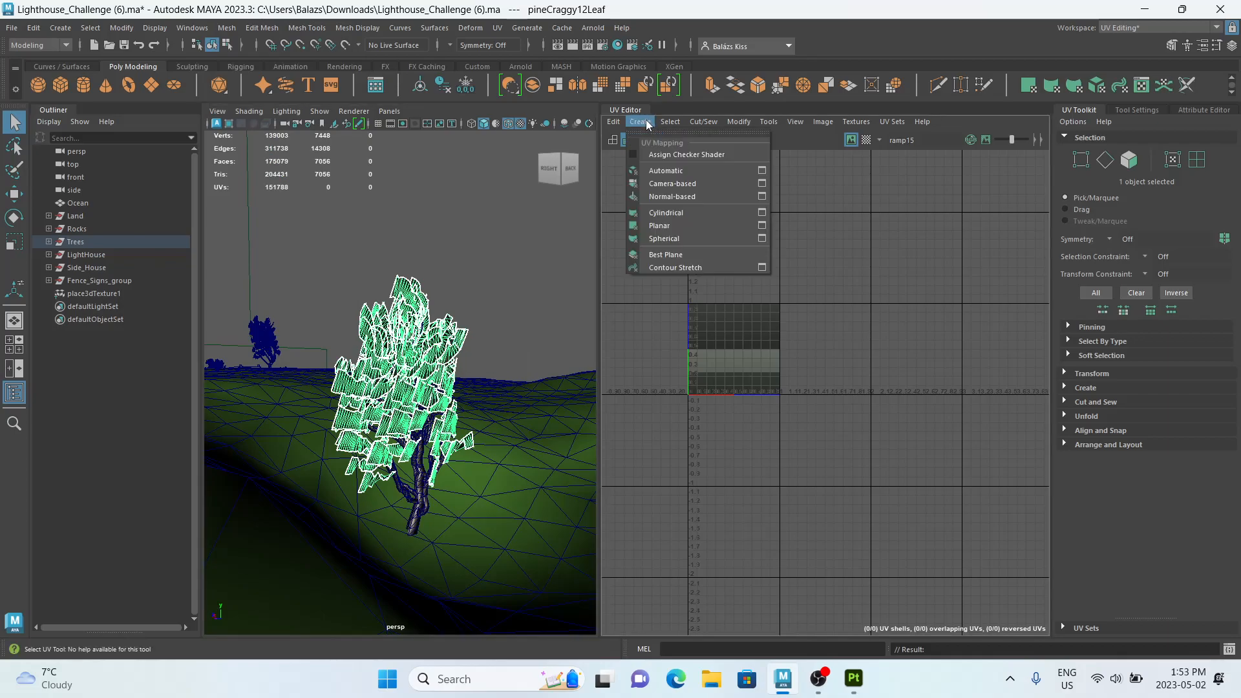
click(684, 235)
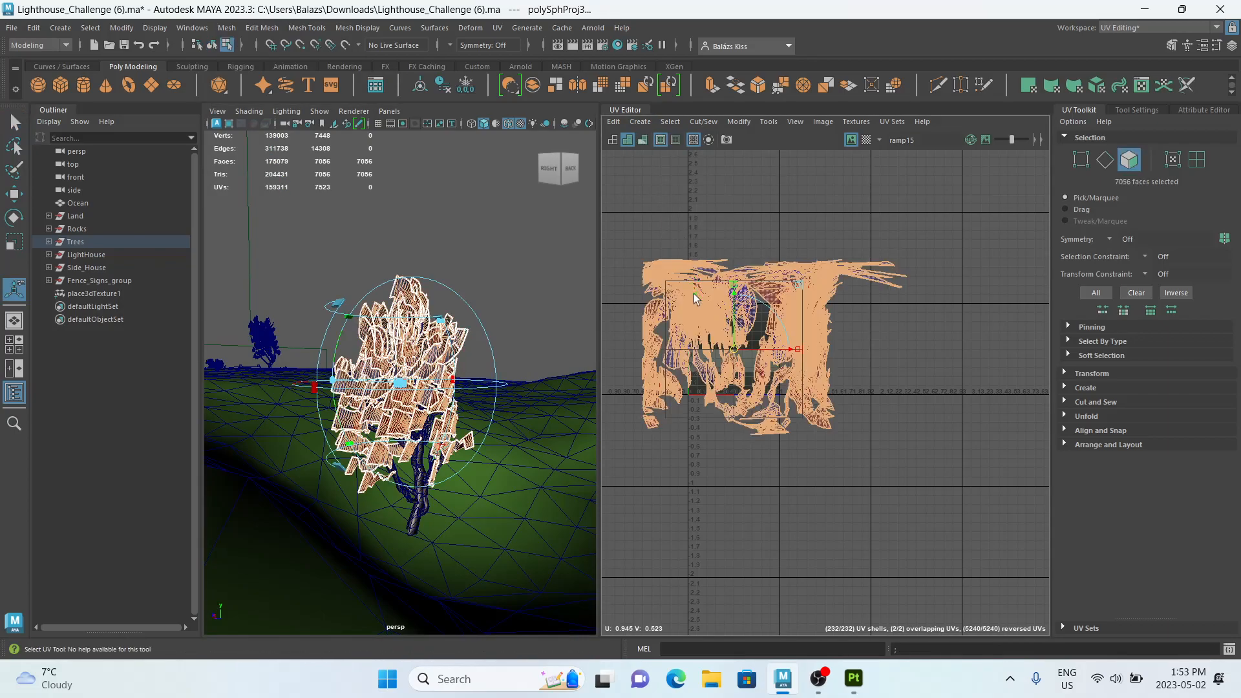
Unfold the leaf mesh's UVs with the non-manifold geometry fix, lay out the shells, and return to object selection.
key(ctrl+u)
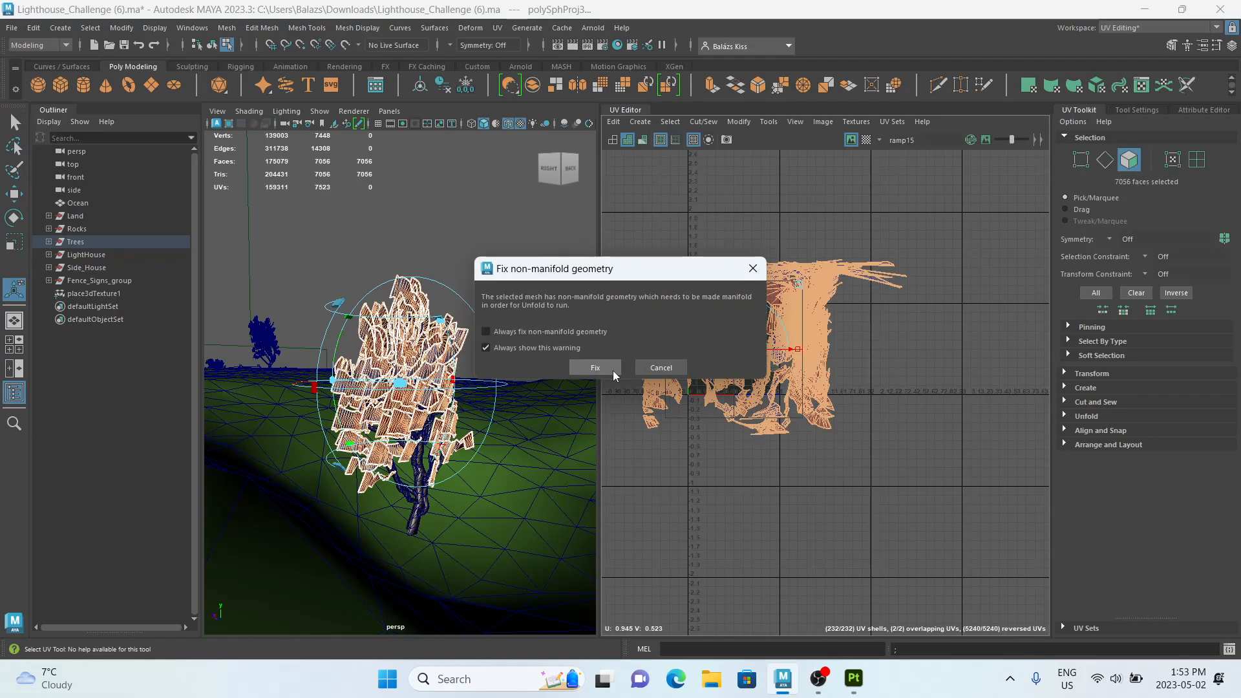
click(613, 370)
key(ctrl+l)
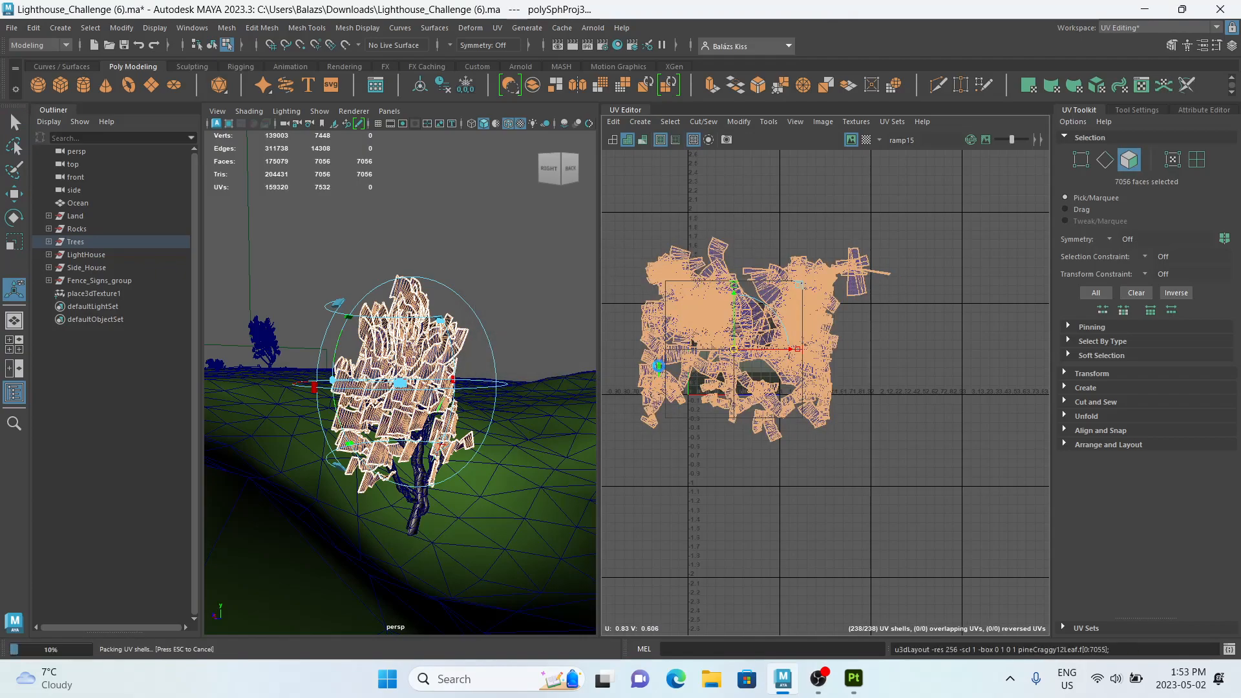
scroll(734, 402, up, 7)
click(745, 422)
alt+middle_drag(714, 295, 784, 525)
scroll(784, 525, down, 3)
right_drag(305, 379, 436, 131)
alt+drag(436, 131, 432, 336)
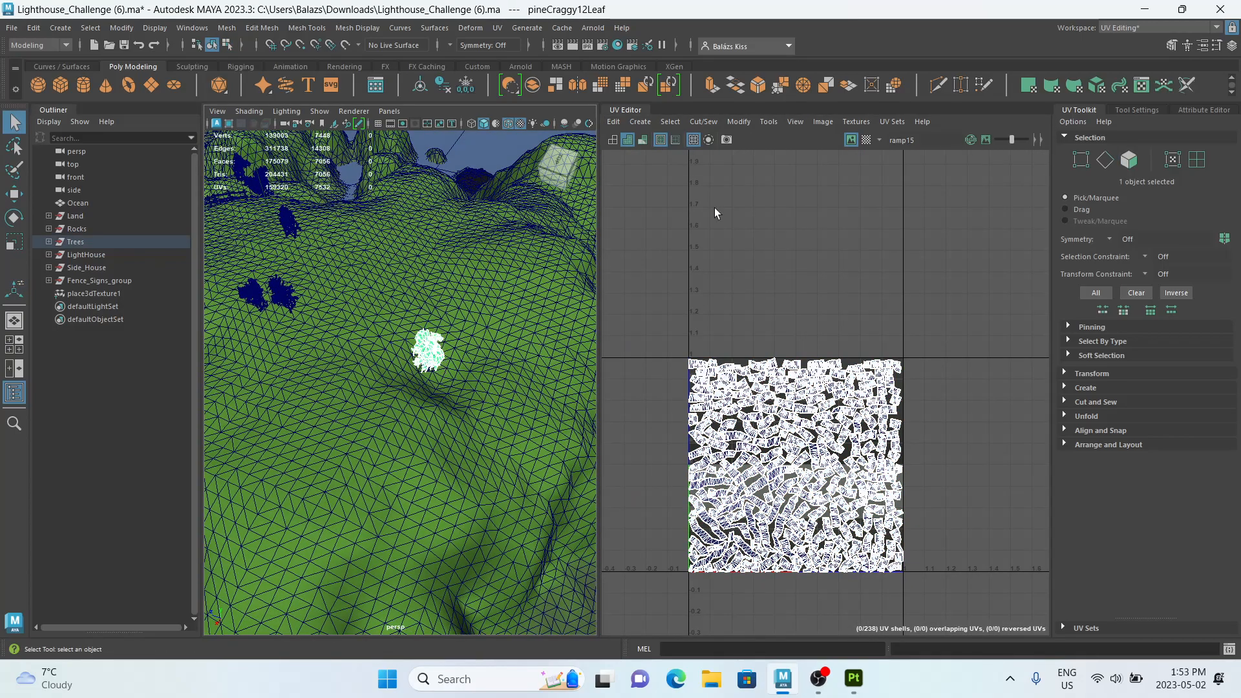
Select the near pole of the wooden sign in front of the side house and isolate it.
click(641, 122)
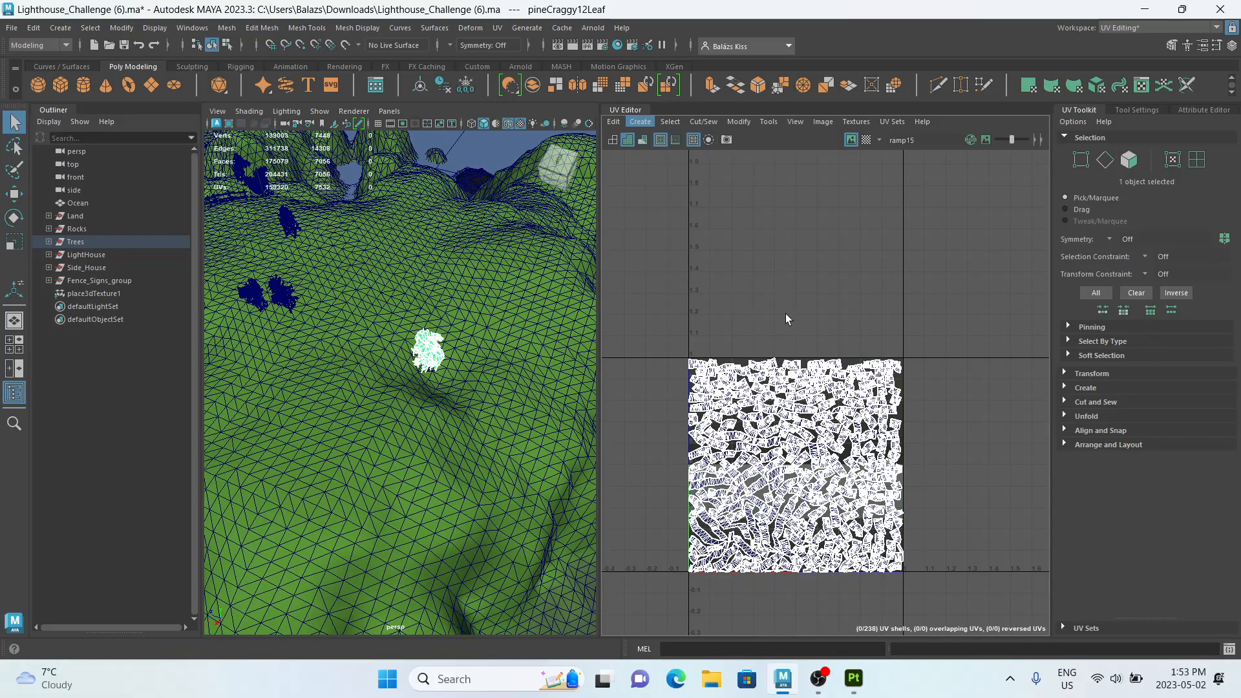
alt+drag(327, 336, 421, 429)
scroll(457, 468, up, 3)
scroll(403, 381, up, 3)
alt+middle_drag(421, 429, 419, 491)
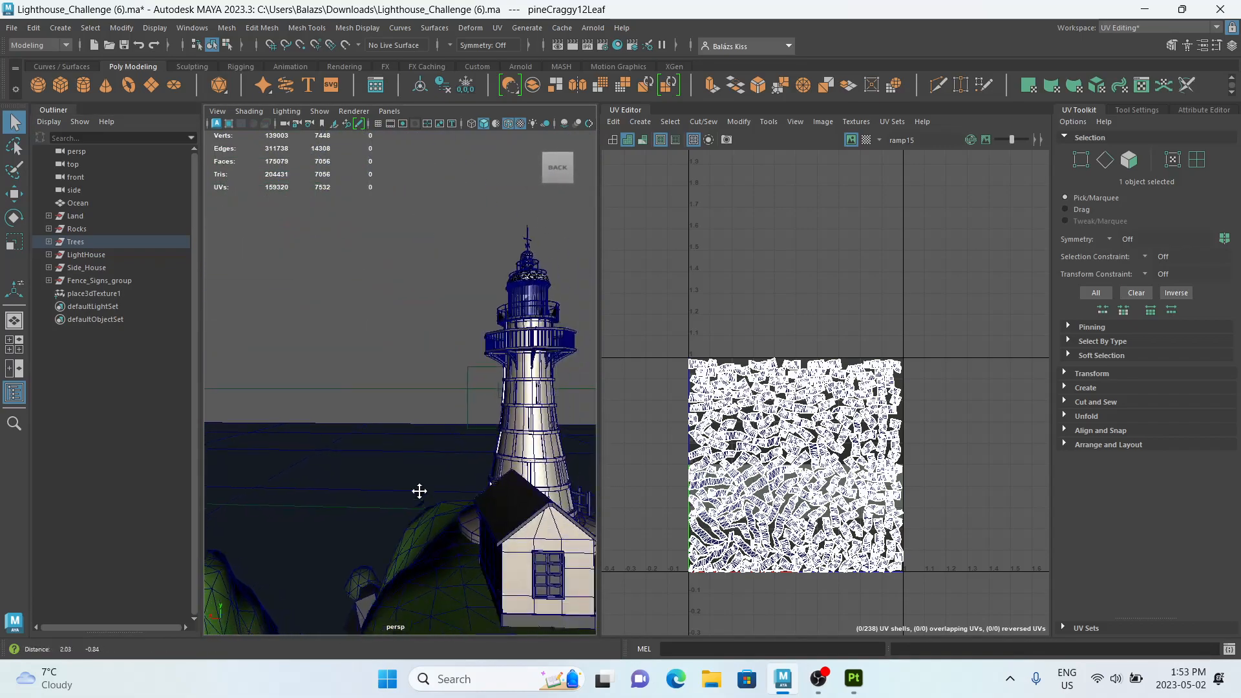
alt+drag(419, 492, 418, 363)
click(471, 442)
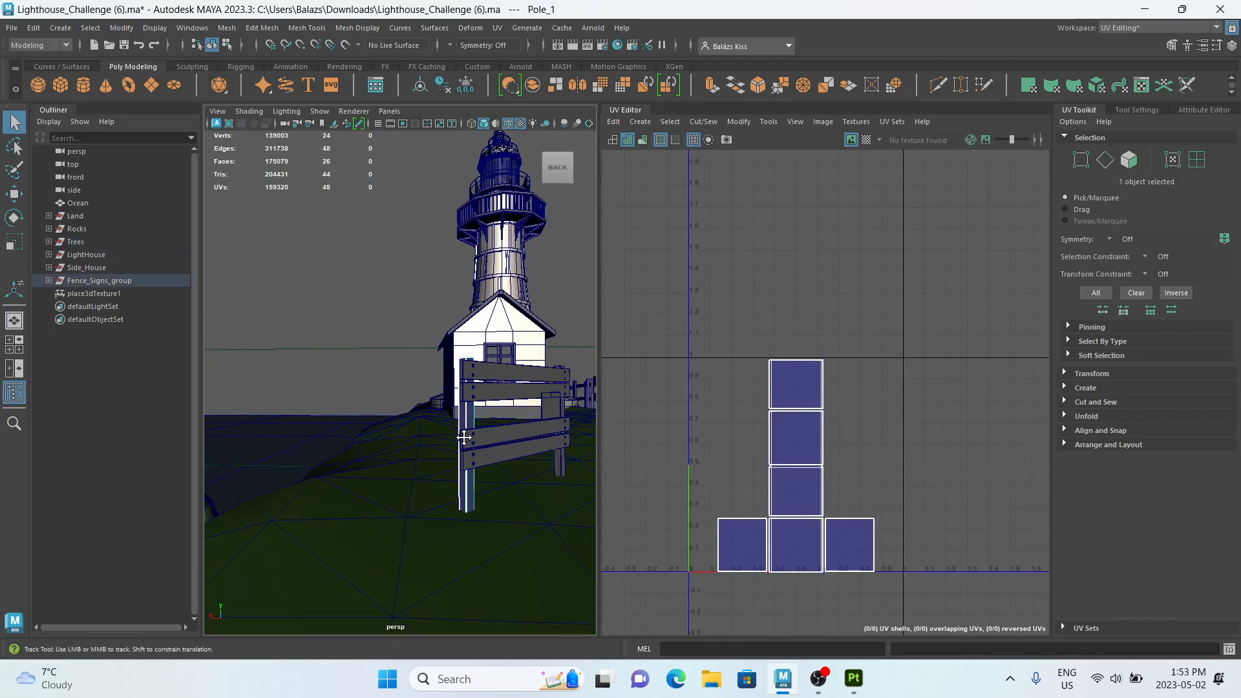
key(ctrl+1)
scroll(422, 413, up, 2)
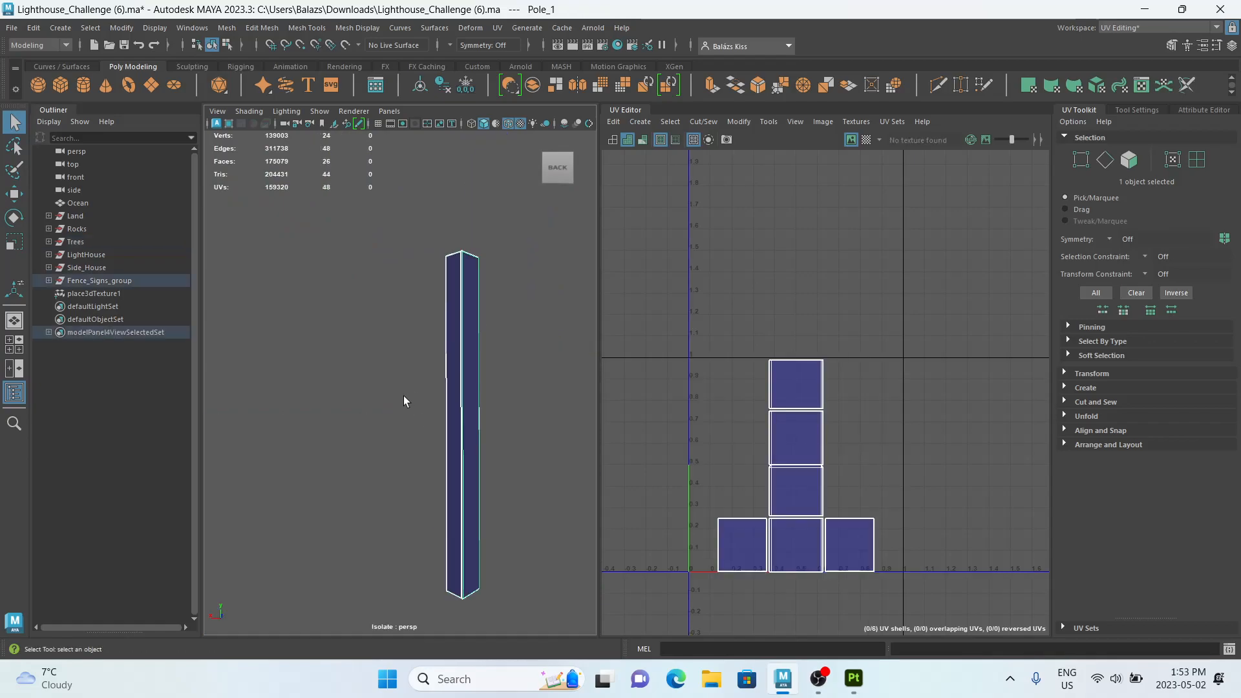
Try a camera-based UV projection on the sign pole from the corner view and return to object selection.
click(640, 121)
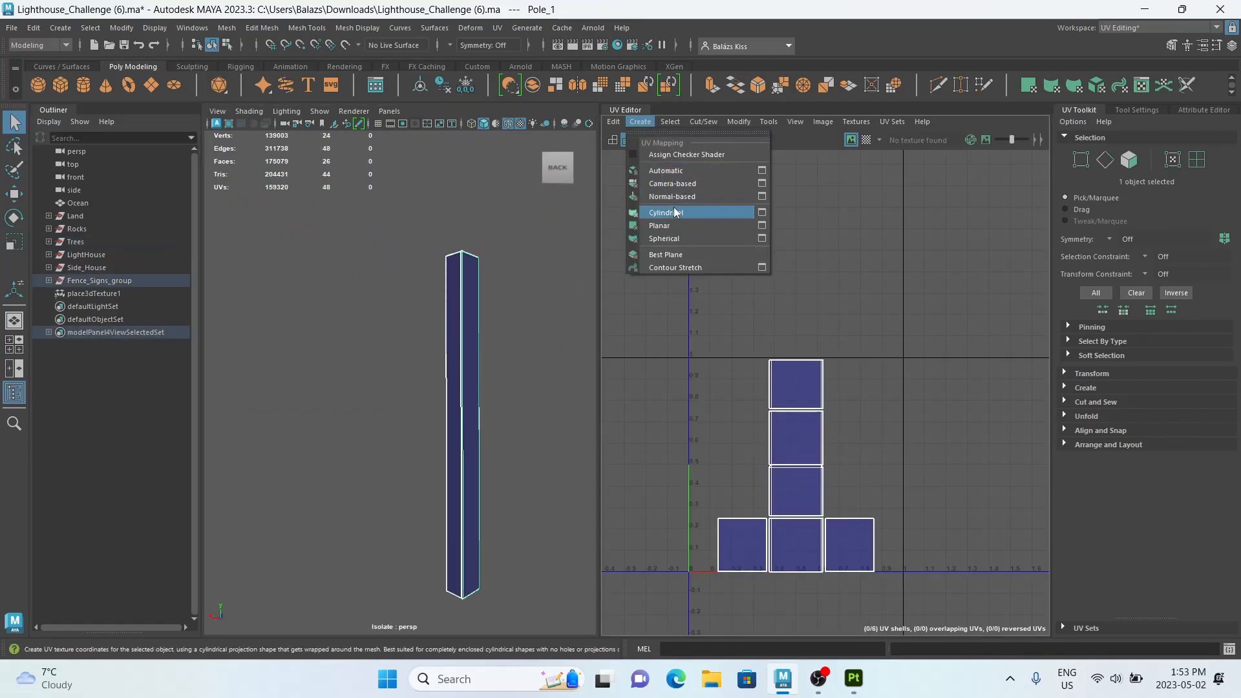
click(672, 184)
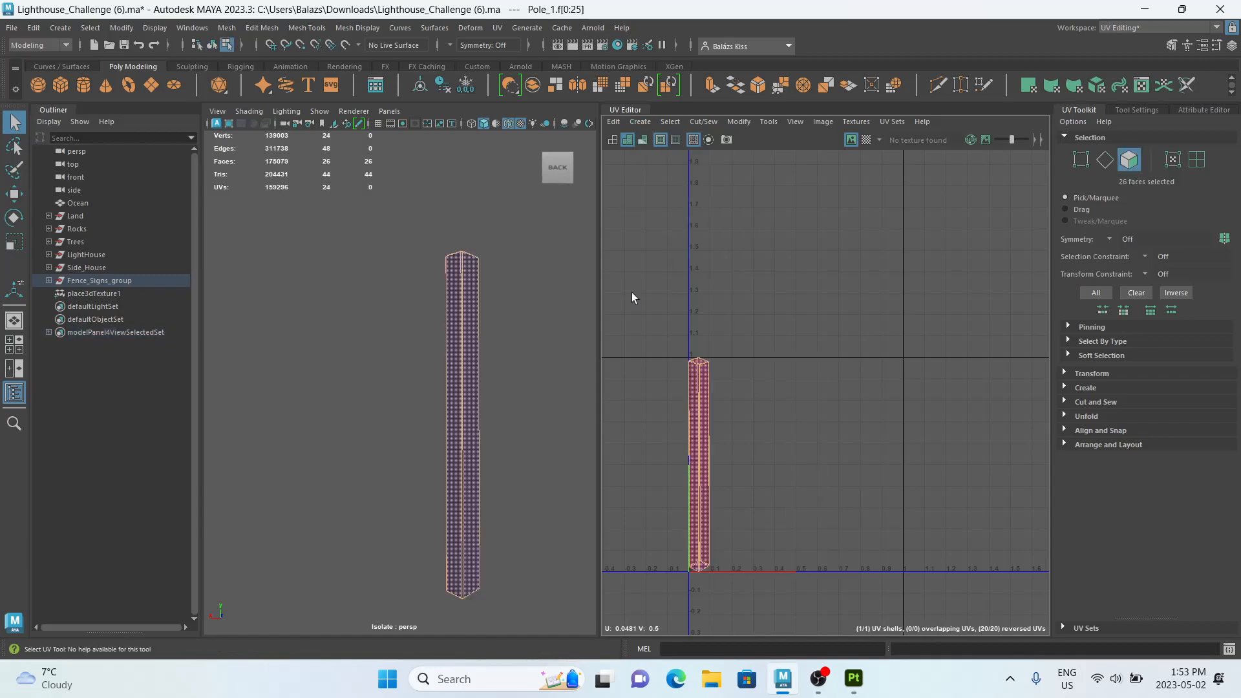
alt+middle_drag(448, 349, 443, 332)
click(572, 398)
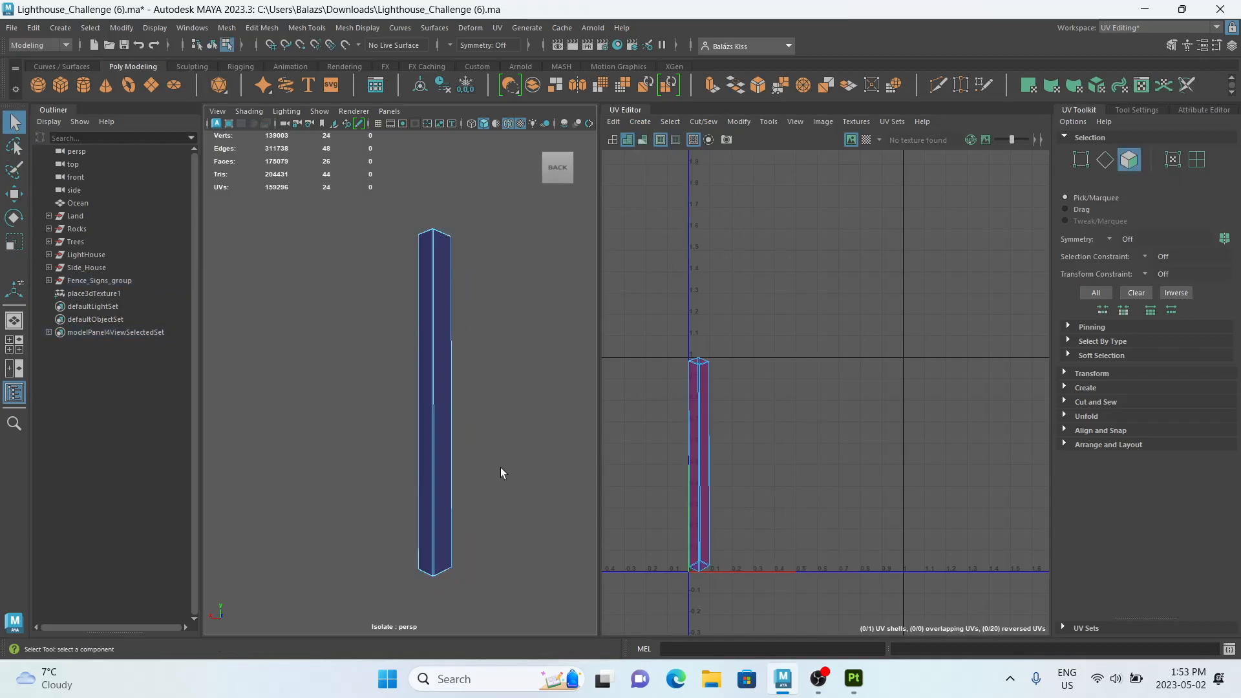
right_click(454, 438)
mouse_move(527, 290)
right_down()
mouse_move(546, 263)
mouse_move(526, 272)
mouse_move(531, 315)
right_up()
right_drag(434, 290, 500, 271)
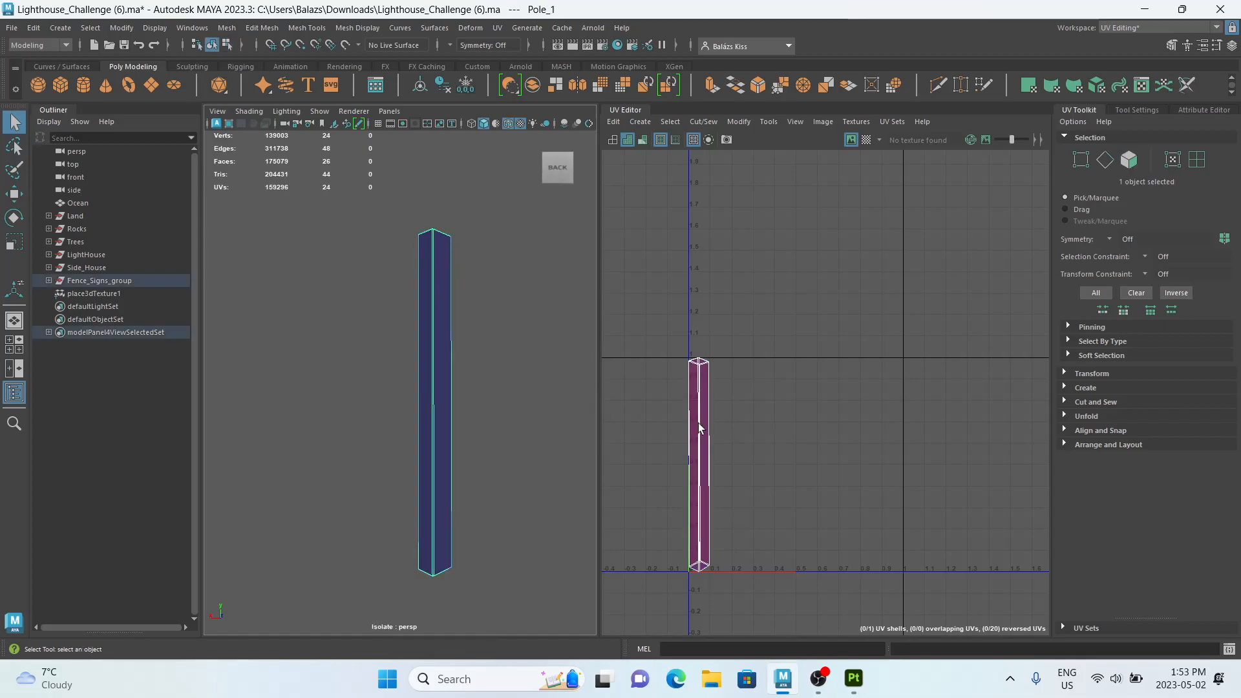
Face one flat side of the sign pole, delete its UVs, and apply a camera-based UV projection from that view.
alt+drag(569, 405, 476, 421)
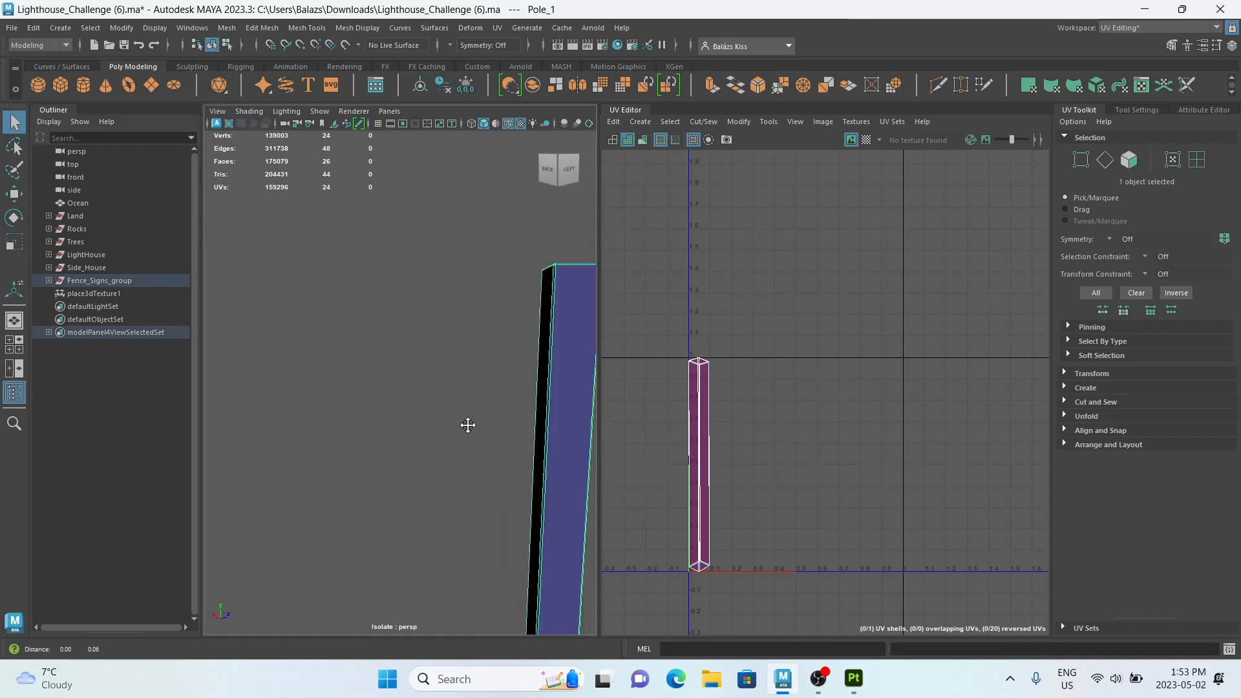
key(f)
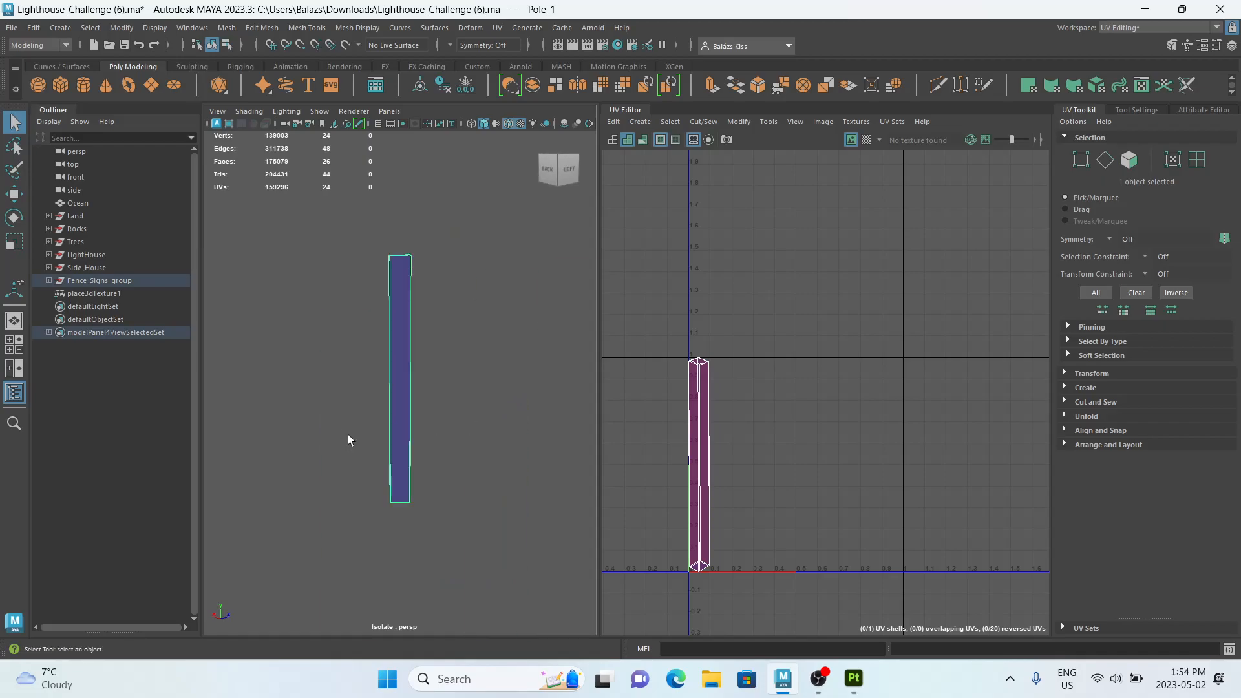
click(615, 122)
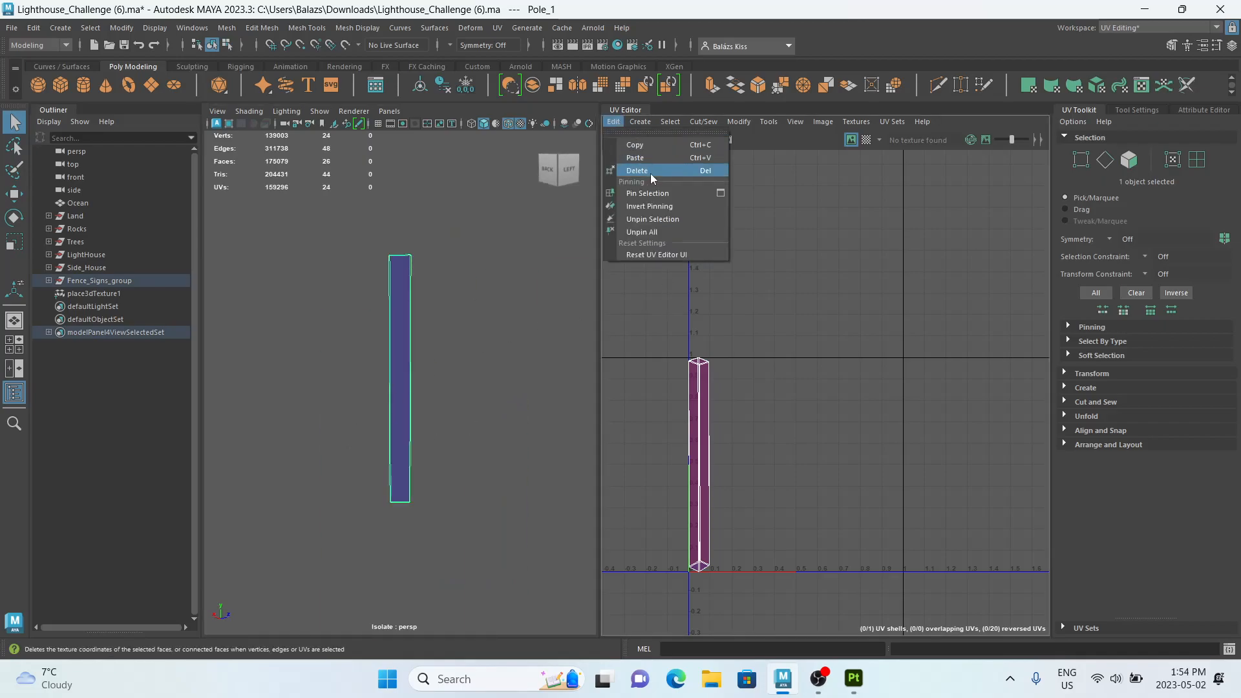
click(650, 172)
click(640, 122)
click(420, 278)
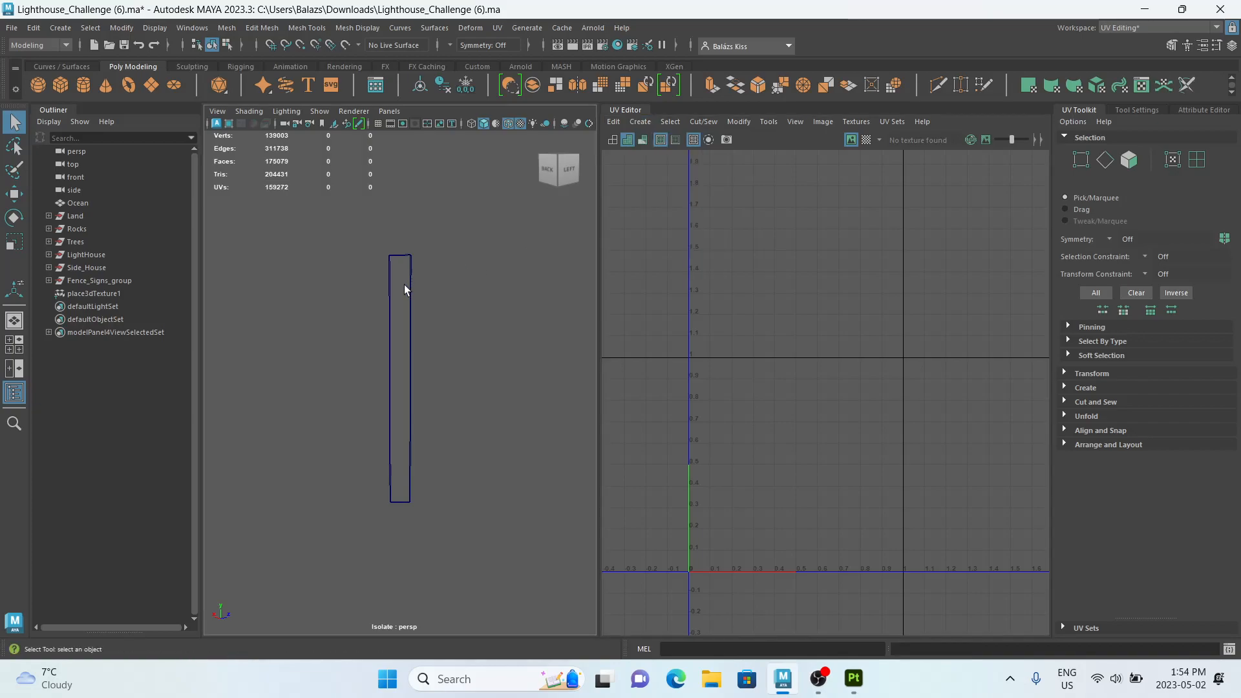
click(405, 284)
click(640, 122)
click(666, 185)
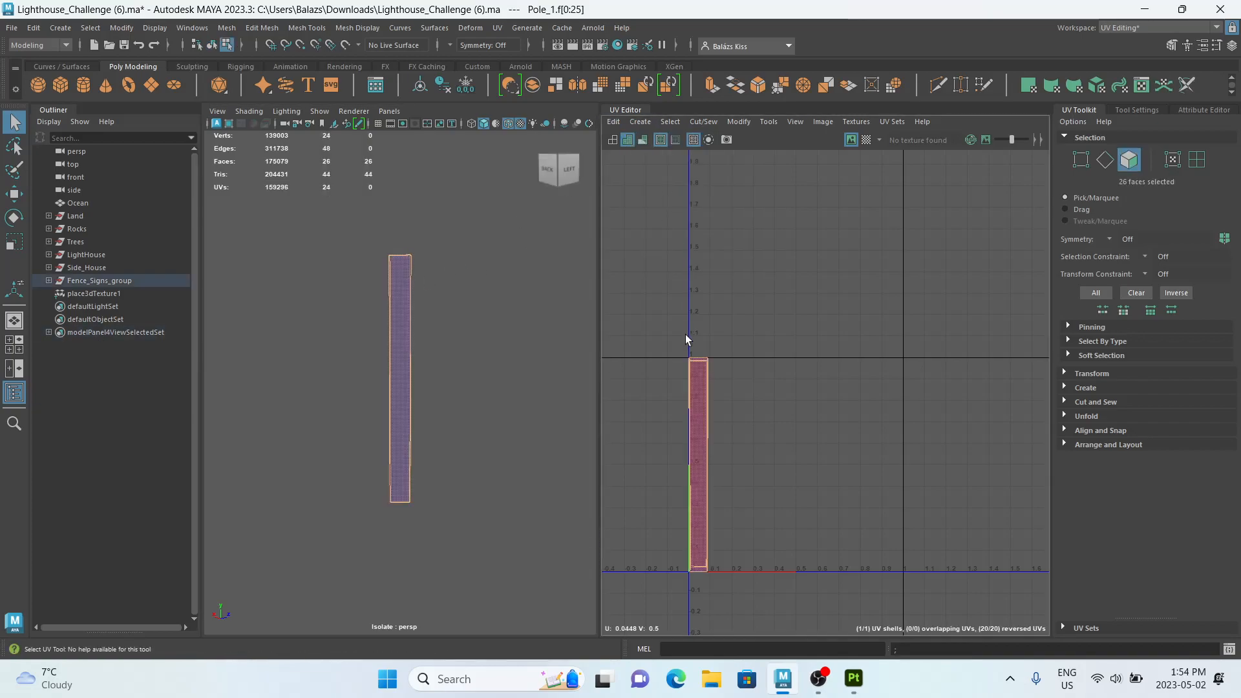
Try moving part of the sign pole's UVs sideways and undo the move.
scroll(751, 442, up, 2)
alt+middle_drag(753, 441, 795, 351)
click(783, 361)
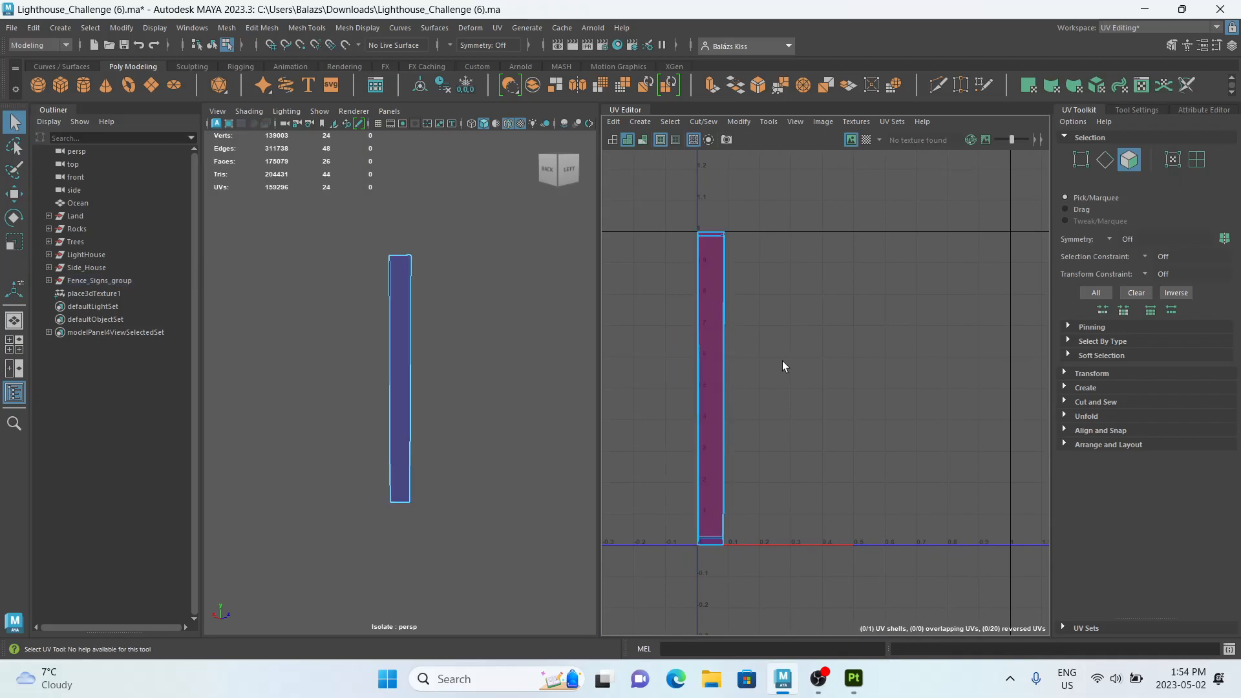
scroll(784, 369, up, 2)
right_click(690, 381)
right_click(660, 374)
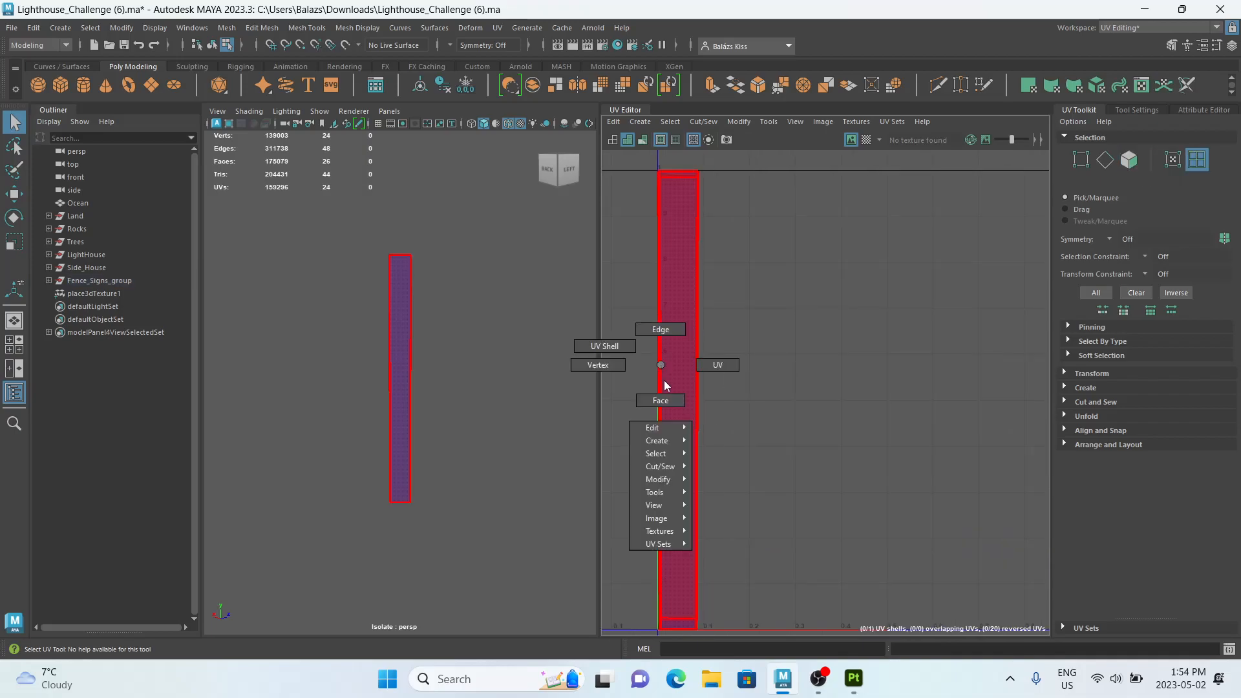
click(670, 399)
key(w)
drag(672, 402, 887, 364)
scroll(887, 363, down, 2)
key(ctrl+z)
Select the sign pole's UV shell, run Unfold on it, and return to object selection.
right_drag(753, 369, 701, 350)
click(777, 363)
key(ctrl+u)
key(F8)
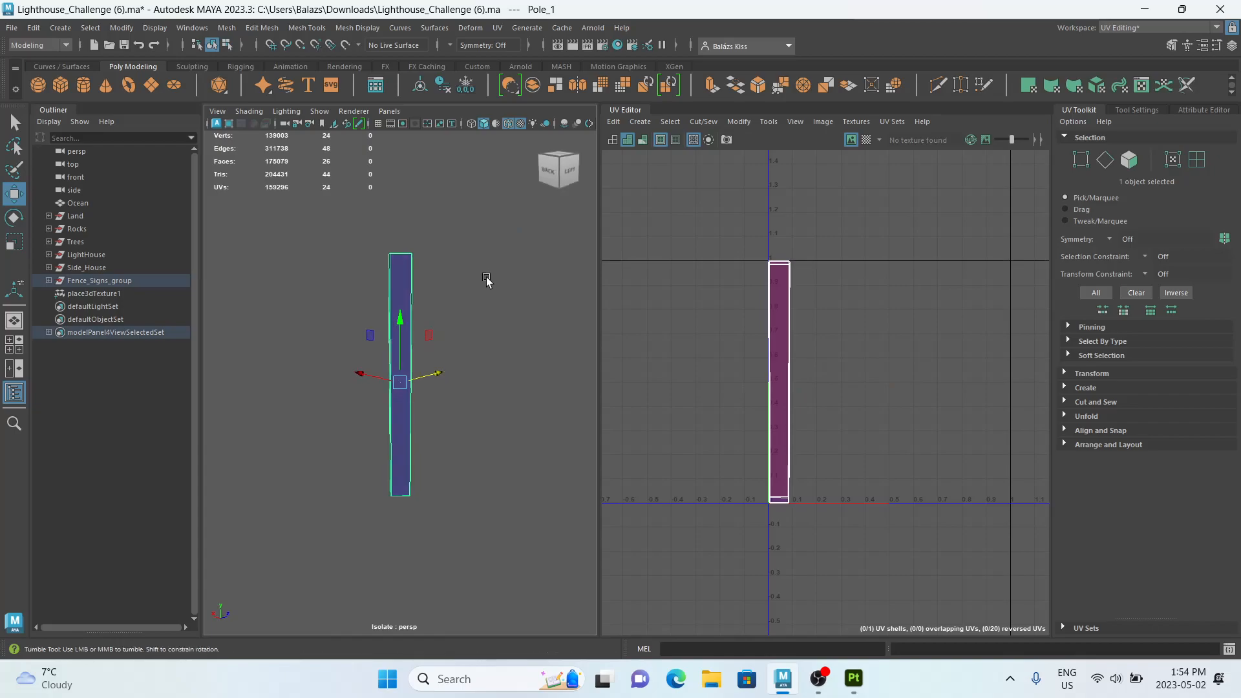
Delete the sign pole's UVs again and clear the selection.
alt+drag(487, 280, 593, 323)
mouse_move(439, 355)
alt+mouse_down()
mouse_move(537, 416)
mouse_move(512, 305)
mouse_move(456, 350)
alt+mouse_up()
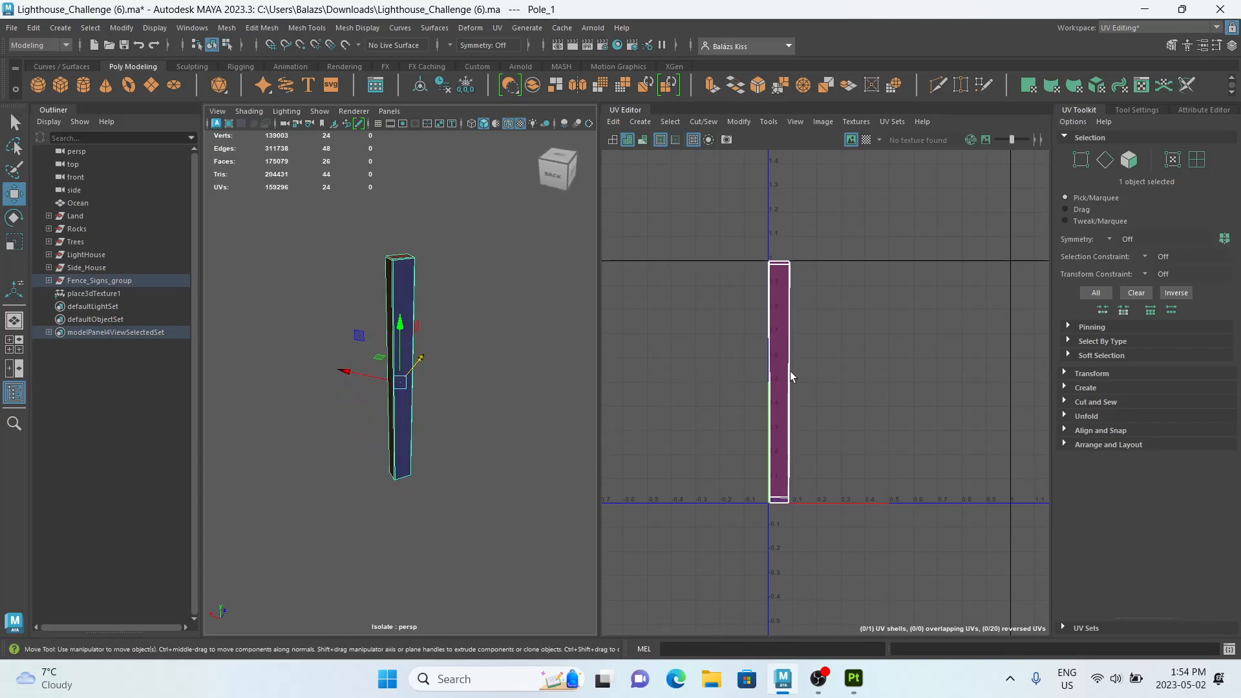
right_drag(790, 371, 660, 300)
right_drag(715, 340, 552, 362)
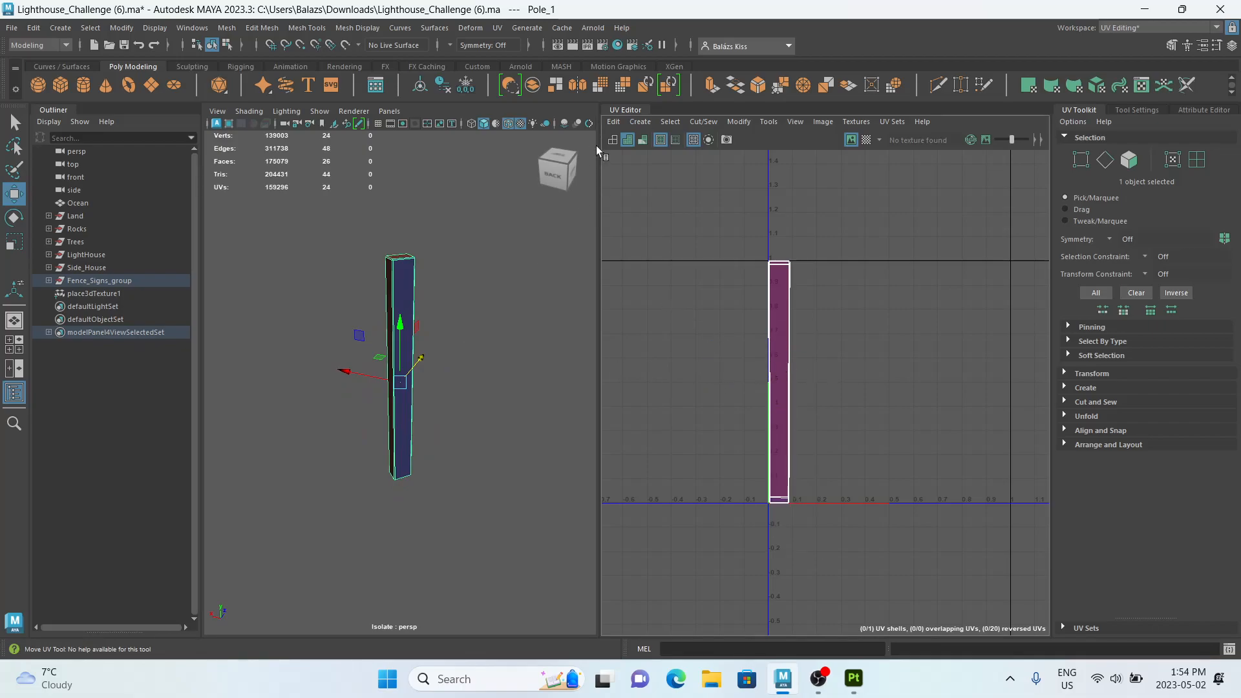
click(614, 121)
click(658, 173)
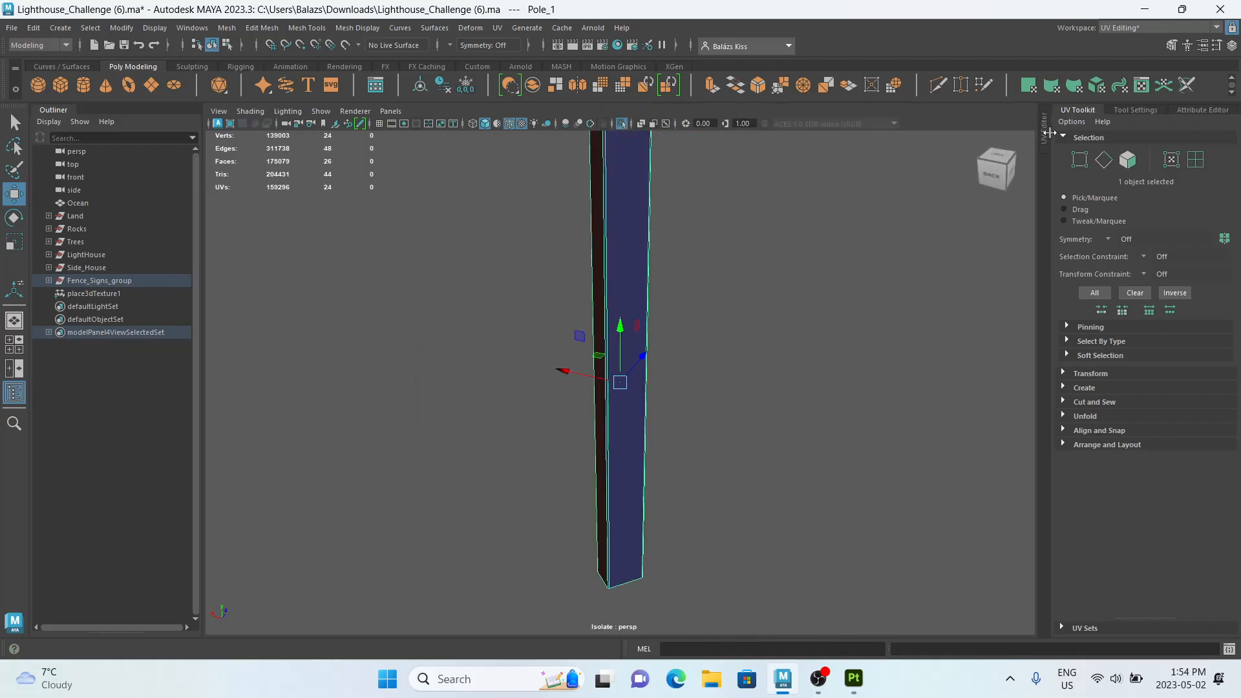
drag(1049, 132, 593, 137)
click(608, 122)
click(640, 170)
click(574, 291)
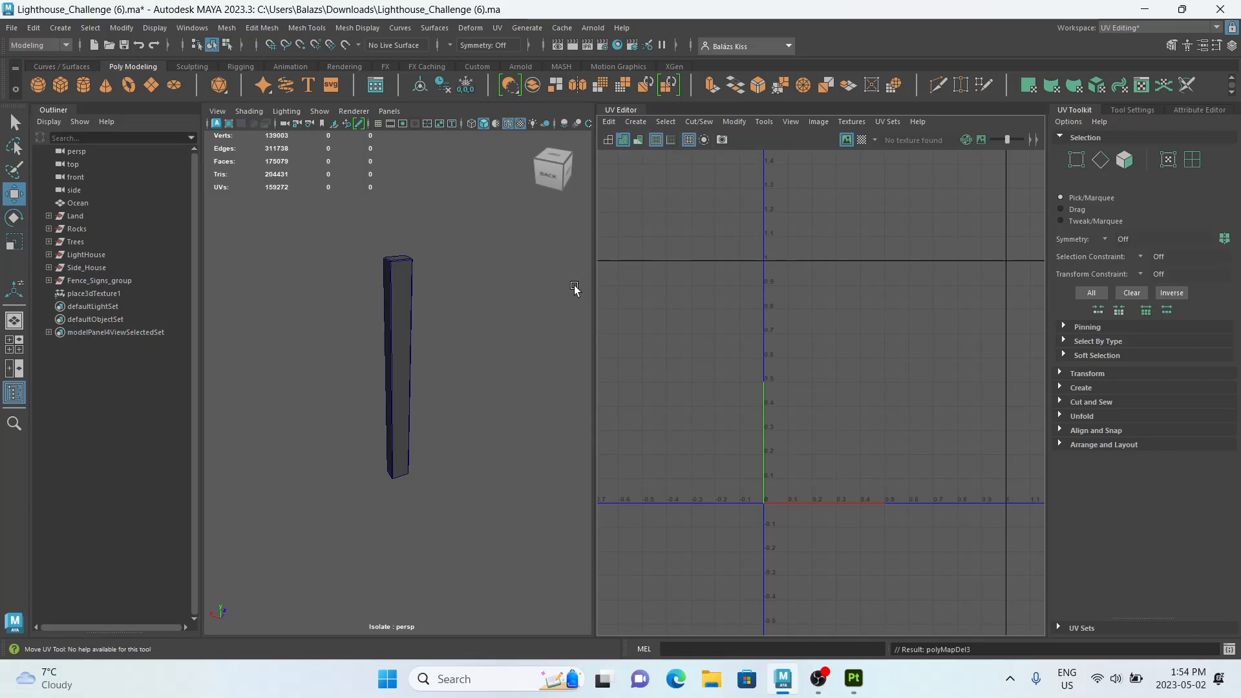
Undo the UV deletion and the preceding UV and selection changes on the sign pole.
click(407, 332)
key(ctrl+z)
key(ctrl+z)
key(ctrl+z)
key(ctrl+z)
key(ctrl+z)
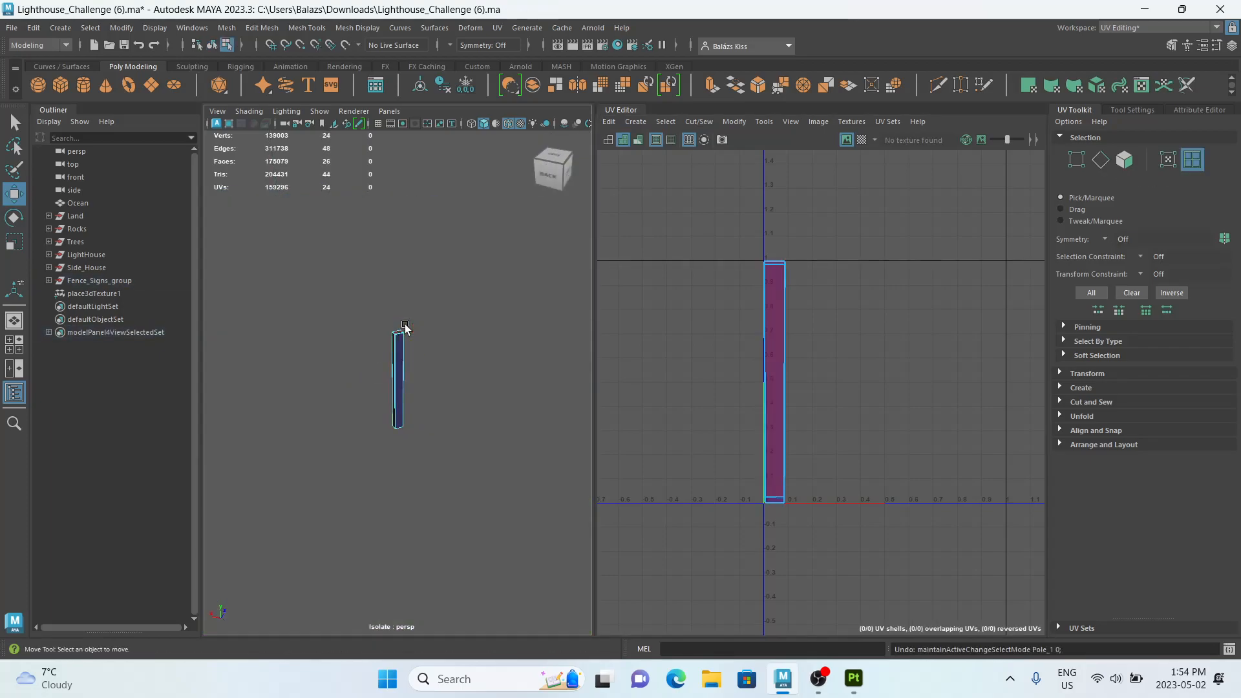
key(F8)
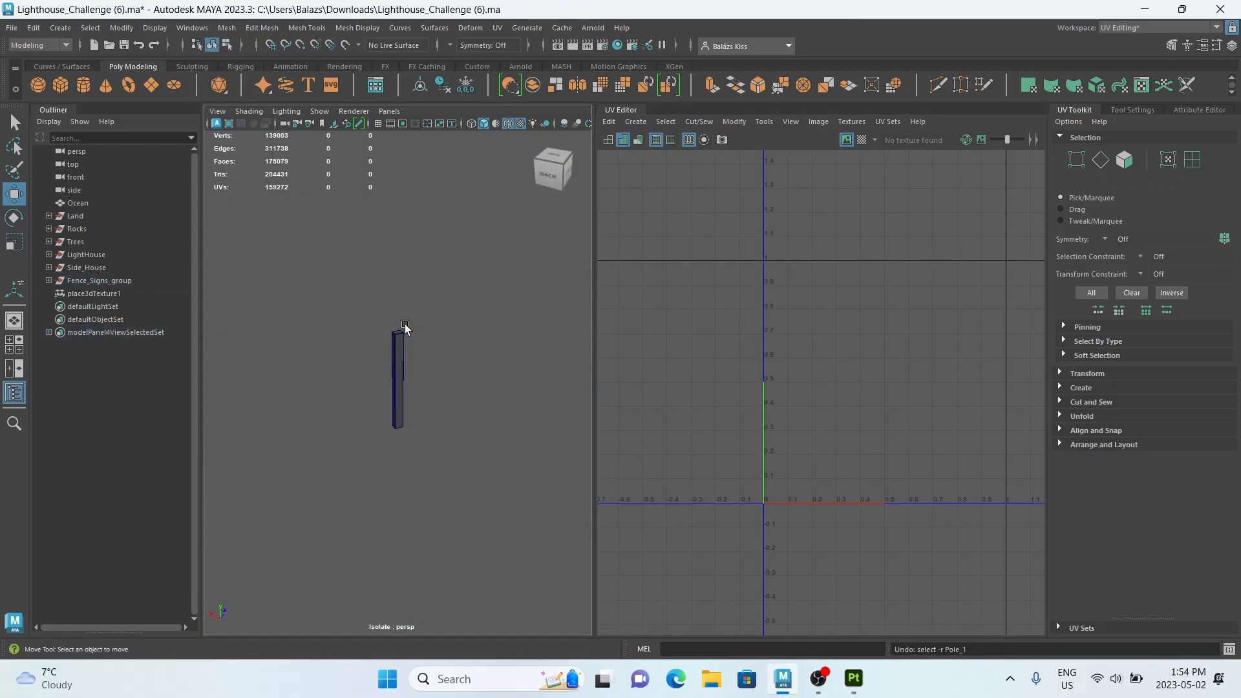
Leave isolation, bring the lighthouse tower into view, and select its cylindrical body.
key(ctrl+1)
scroll(405, 327, down, 5)
alt+middle_drag(421, 327, 307, 396)
scroll(422, 349, up, 5)
alt+middle_drag(465, 266, 390, 390)
scroll(391, 389, up, 2)
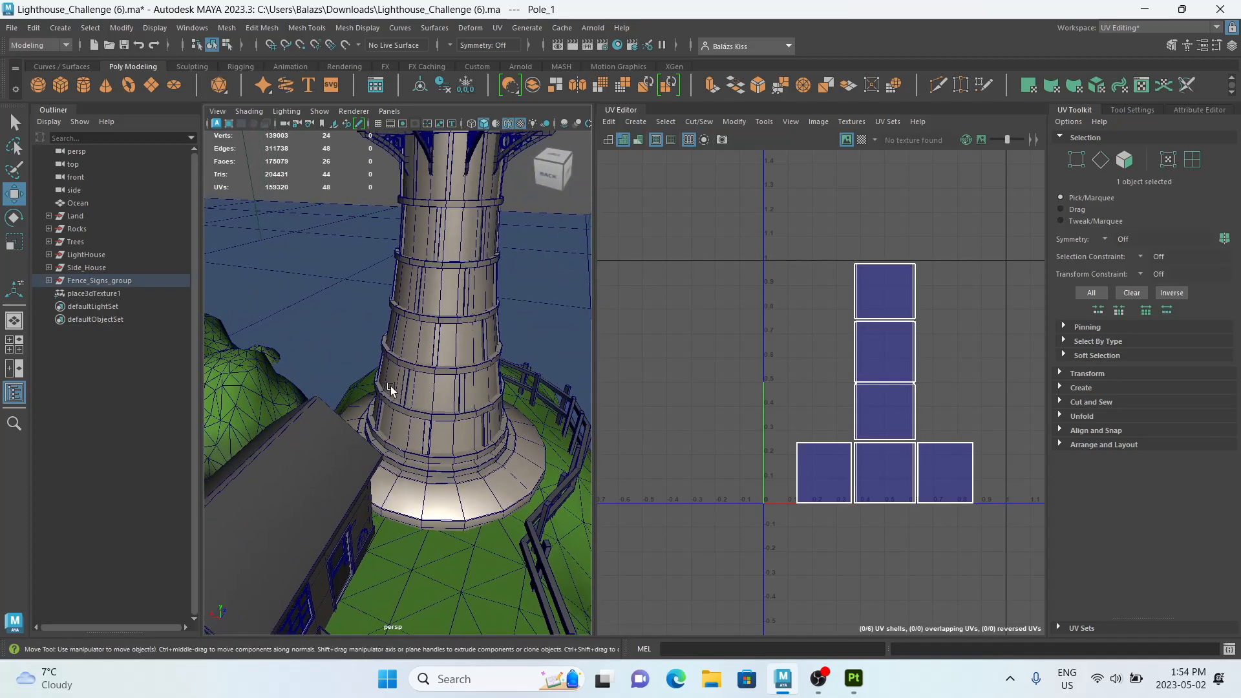
click(428, 318)
scroll(444, 318, up, 6)
alt+middle_drag(443, 318, 383, 398)
Create a polygon cylinder, move it outside the scene to about X -679, and frame it with one cap facing the camera.
scroll(383, 398, down, 15)
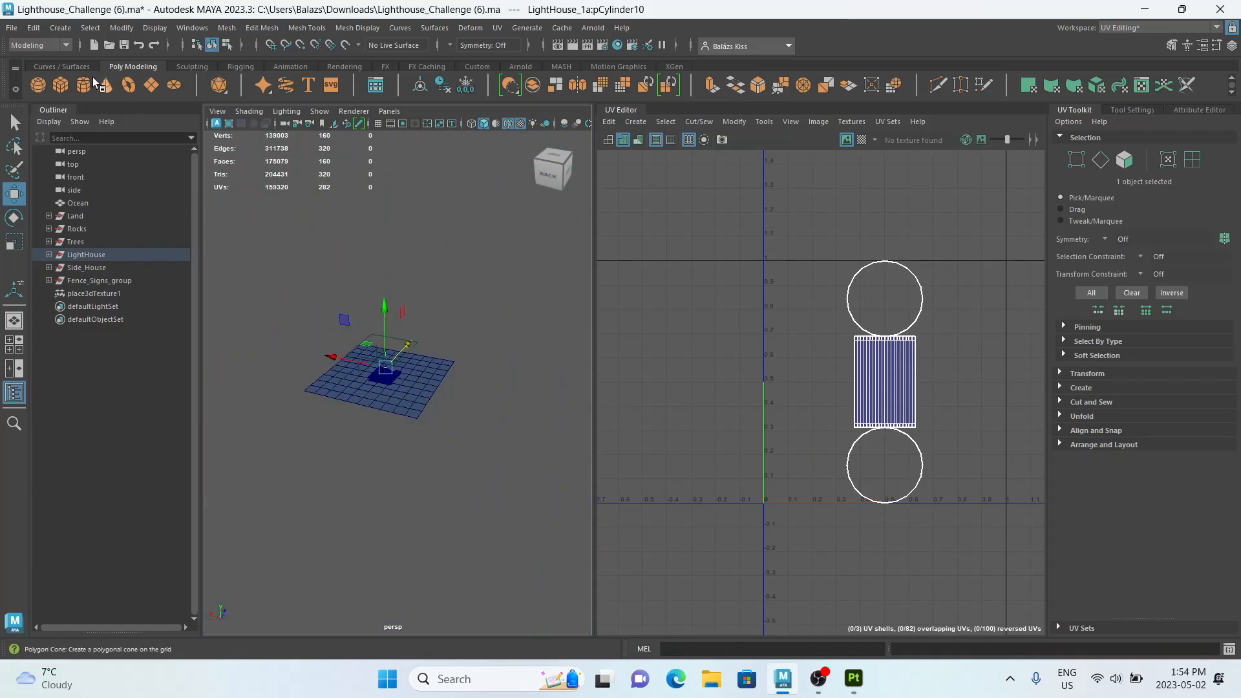
click(385, 379)
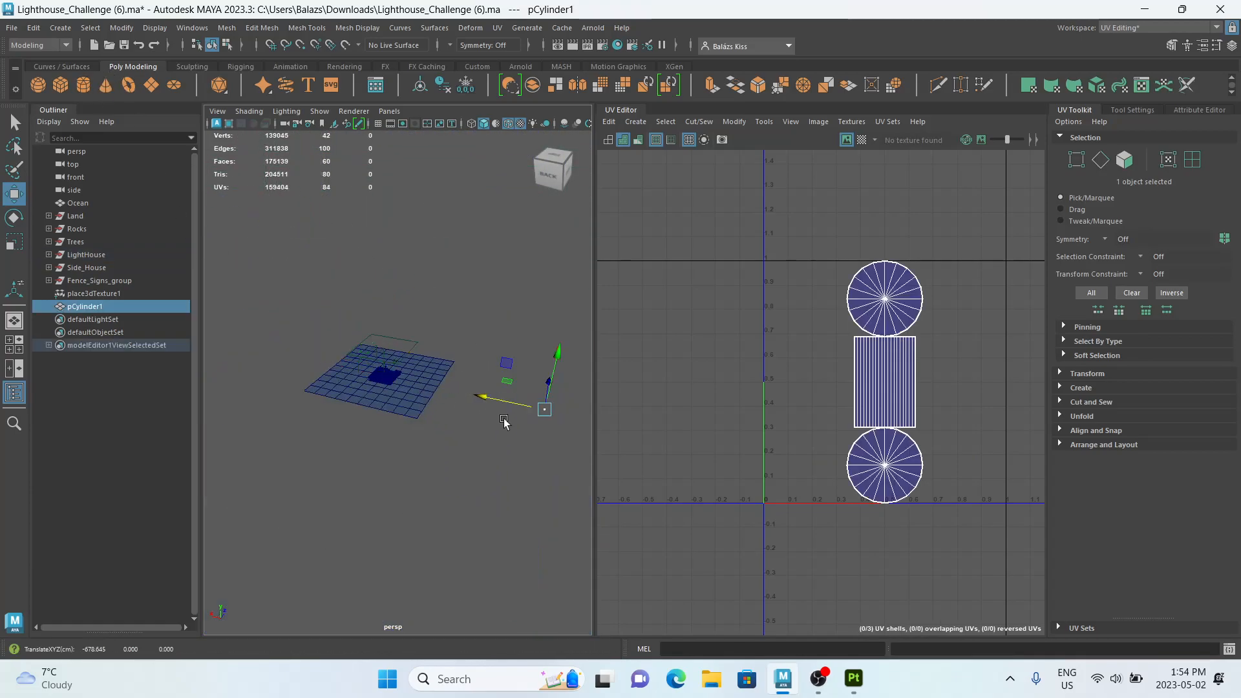
key(f)
alt+drag(501, 425, 243, 404)
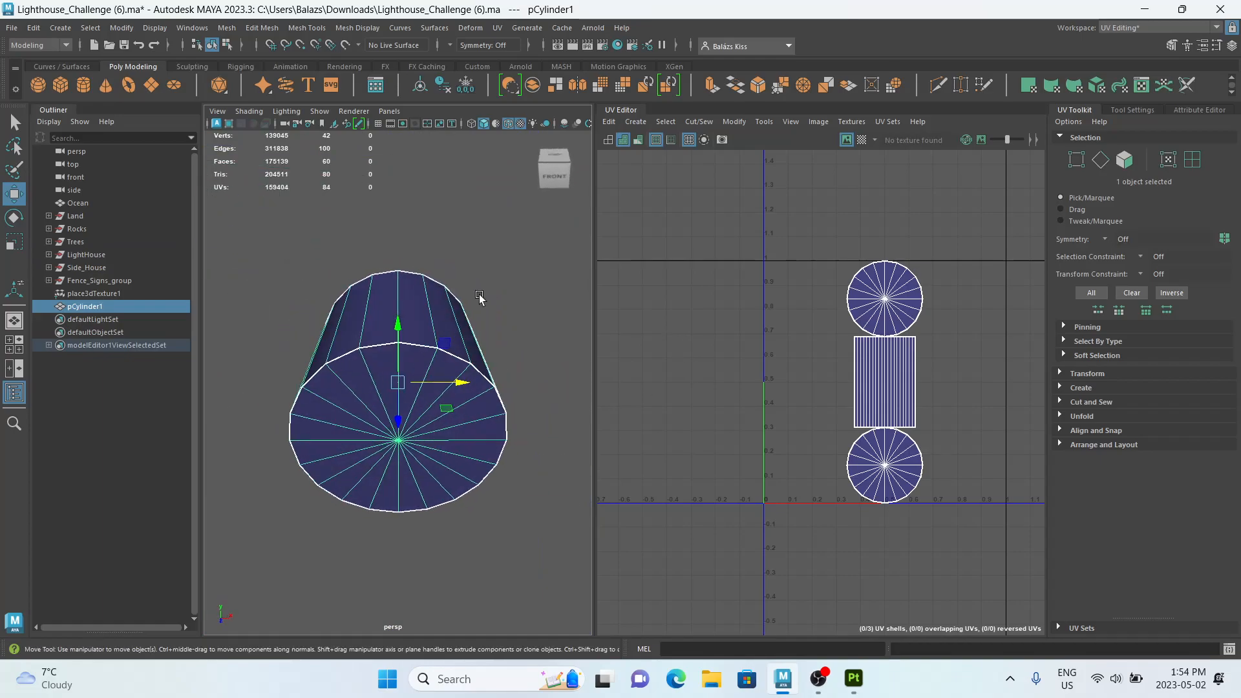
Apply a cylindrical UV projection to the new cylinder, then try adjusting the projected UVs and undo that adjustment.
click(644, 121)
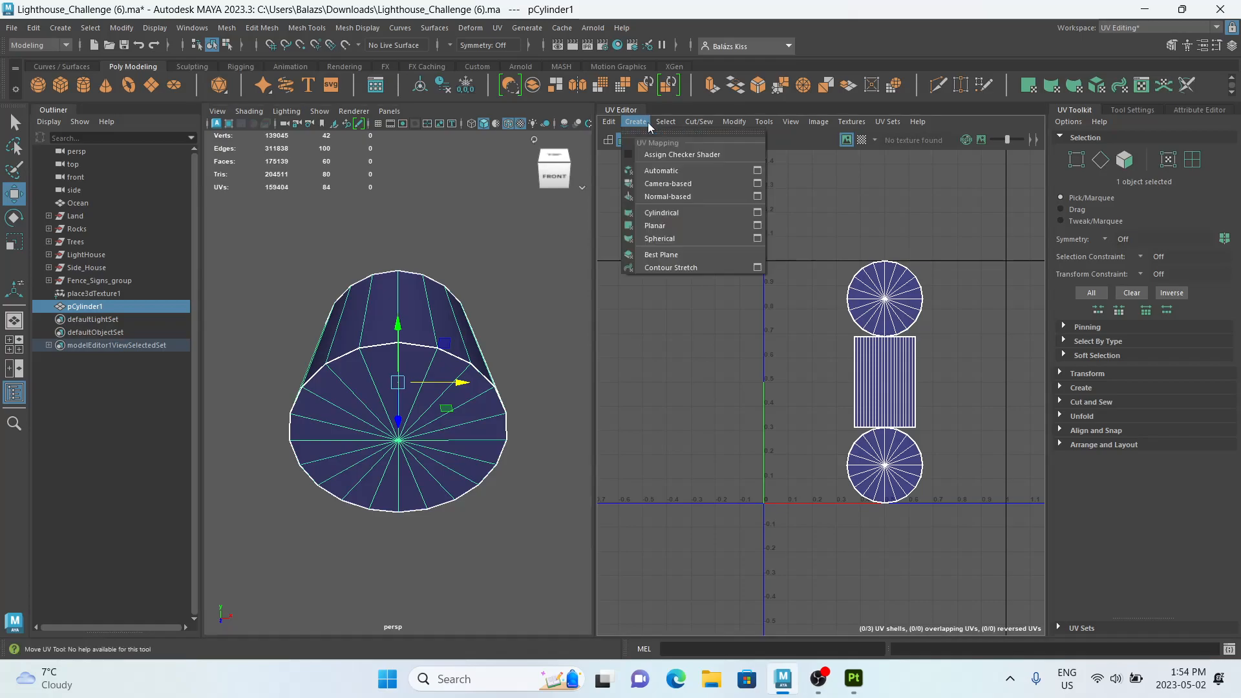
click(677, 213)
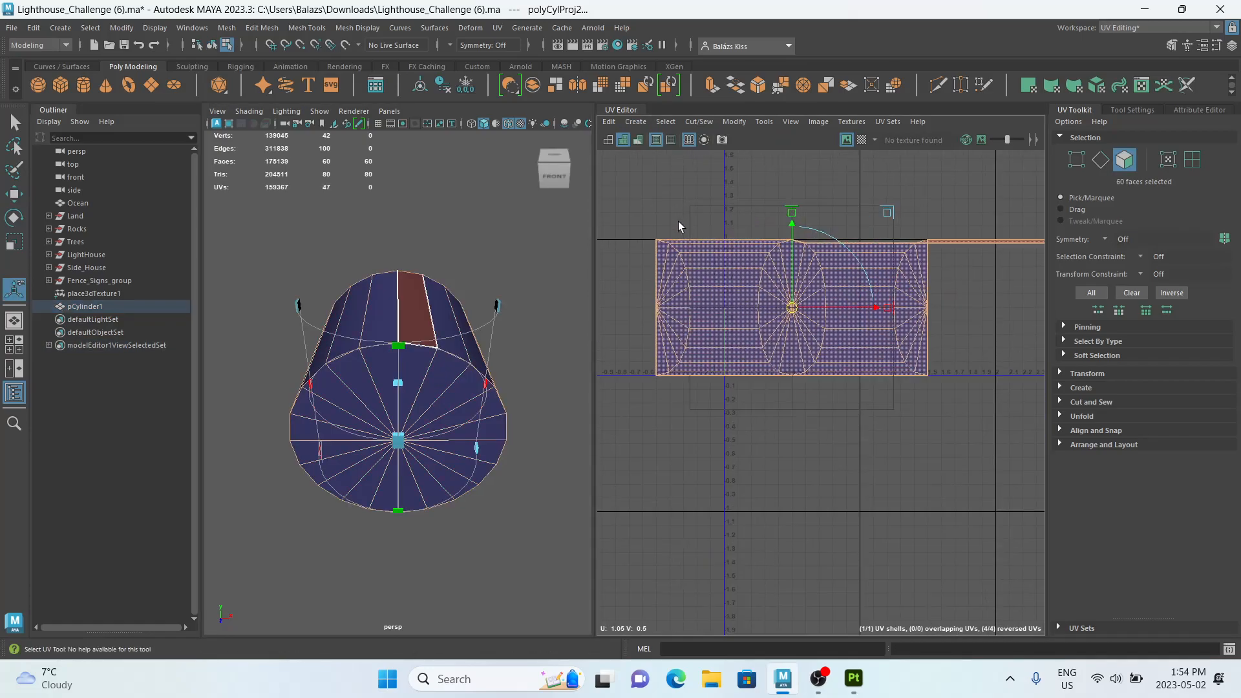
alt+middle_drag(887, 308, 859, 334)
drag(859, 337, 803, 337)
key(ctrl+z)
Select the two outlying UVs of the cylinder's stretched side face and move them back horizontally toward the shell.
right_drag(1002, 263, 990, 260)
right_drag(1067, 274, 1064, 272)
alt+middle_drag(1063, 271, 955, 300)
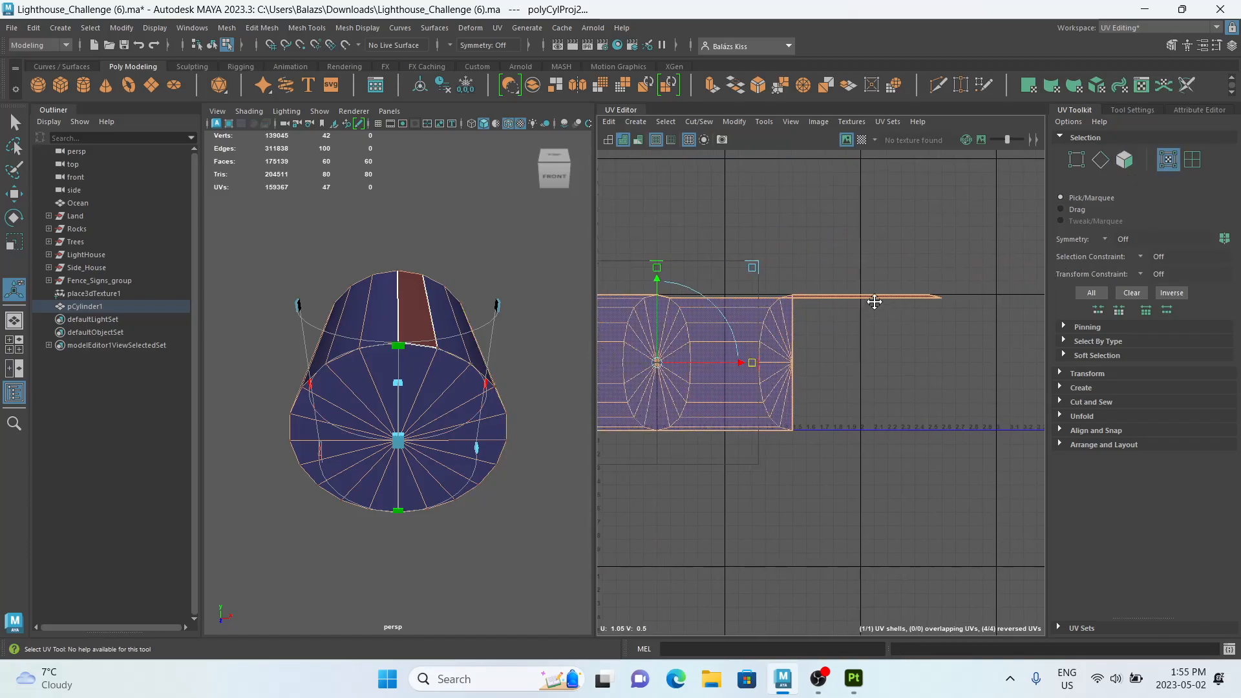
click(934, 297)
key(w)
drag(952, 298, 842, 315)
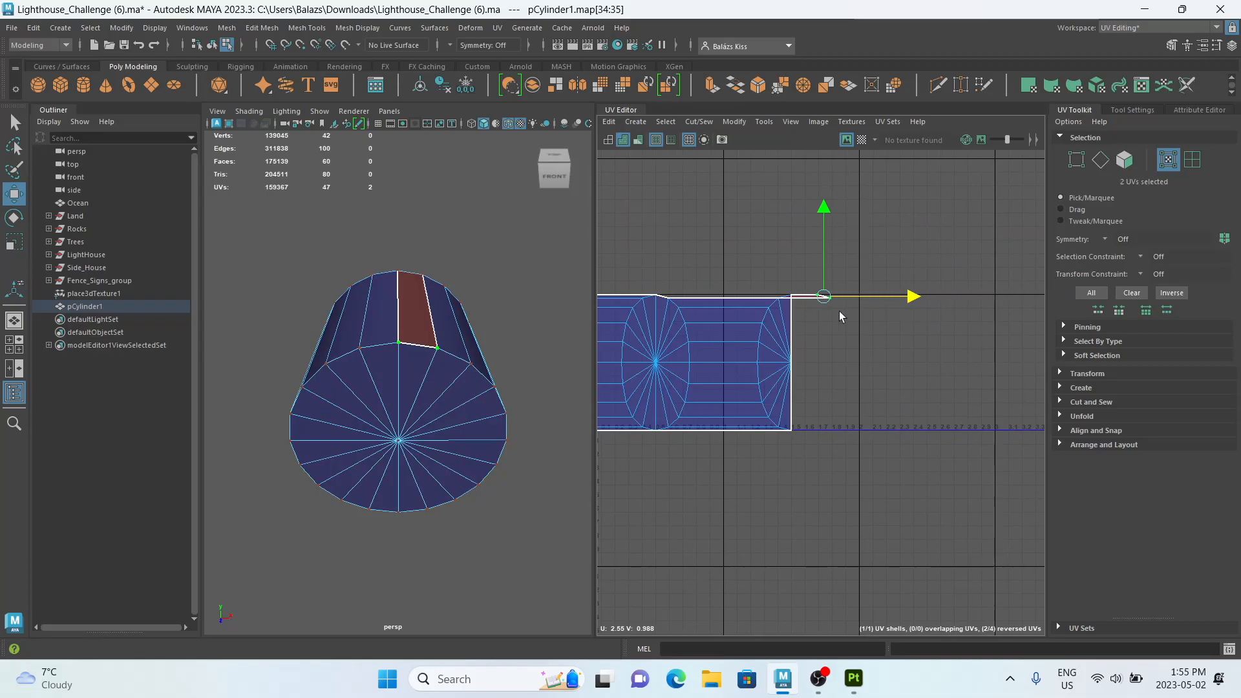
click(801, 247)
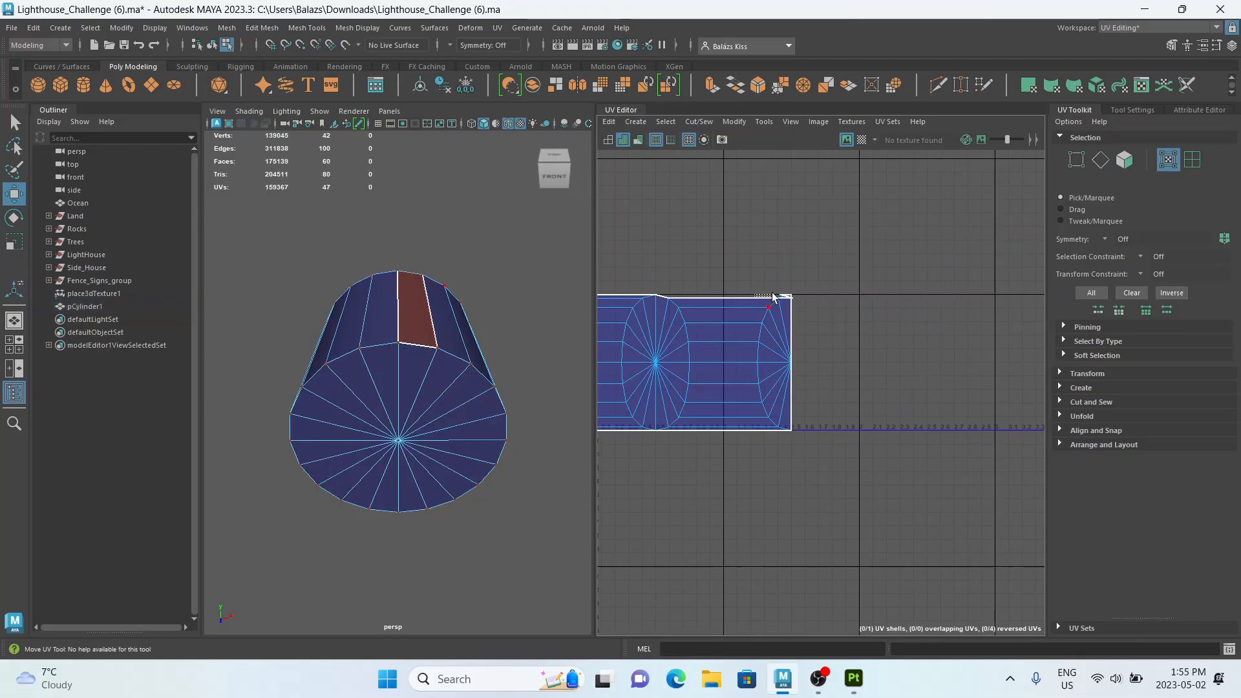
Select the cylinder's whole UV shell, try Unfold on it, and undo the unfold.
right_drag(755, 320, 705, 300)
click(700, 346)
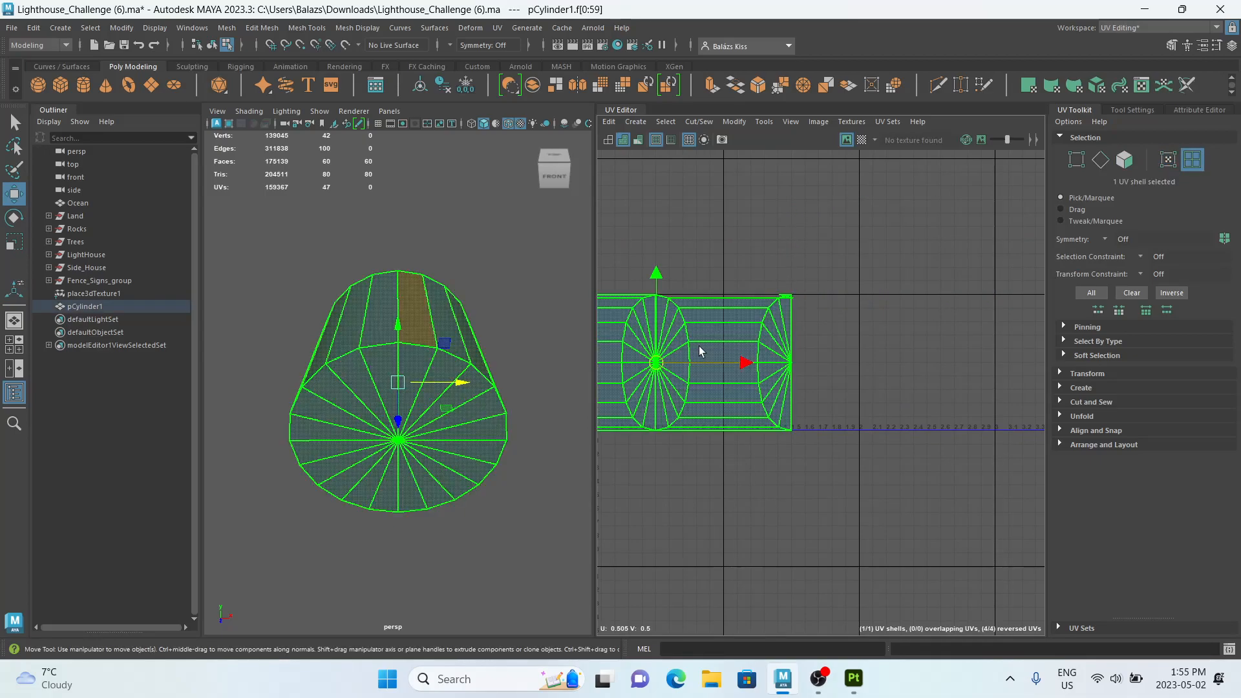
key(ctrl+u)
scroll(470, 381, down, 4)
alt+middle_drag(726, 357, 896, 344)
key(ctrl+z)
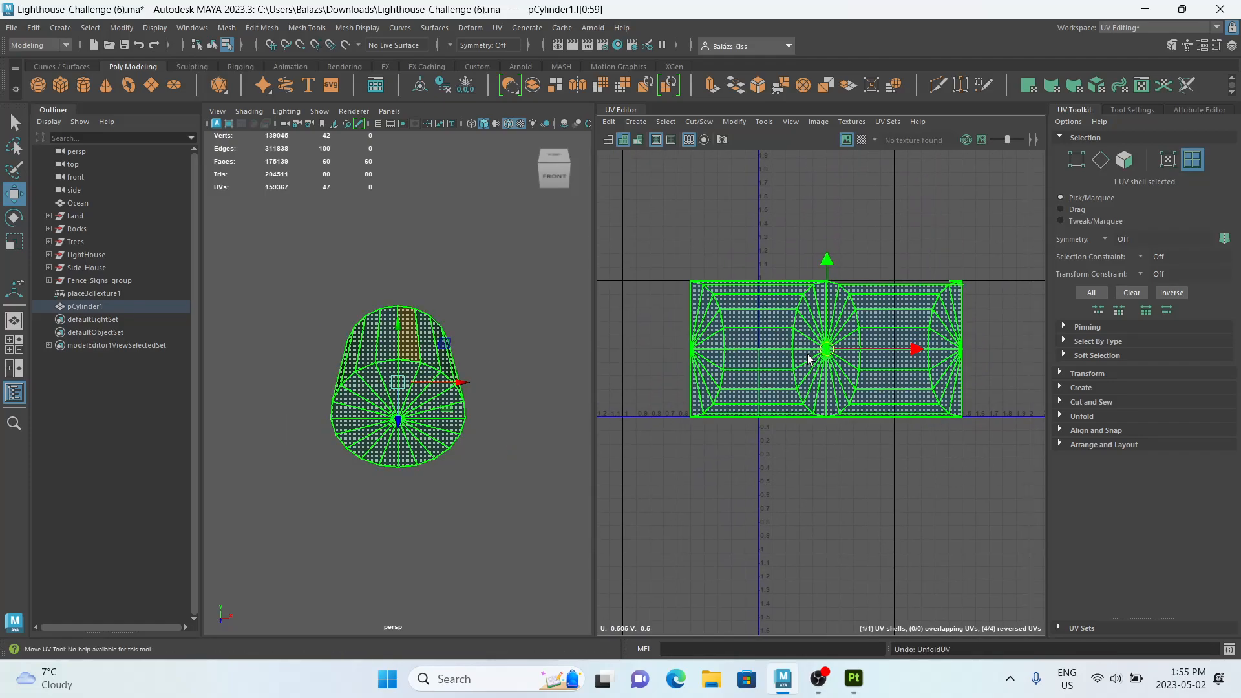
Delete the cylinder's UVs and try cutting UVs along the front cap's edge loop.
key(Delete)
right_drag(414, 290, 417, 254)
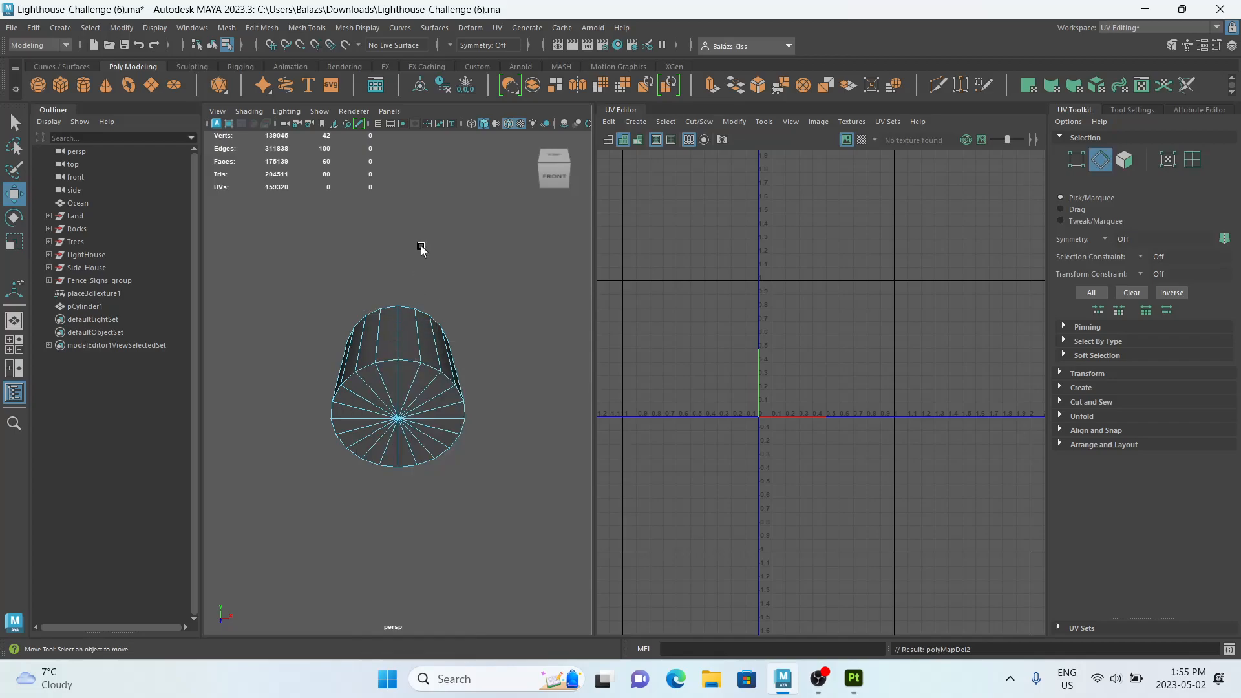
alt+drag(421, 251, 380, 393)
click(401, 367)
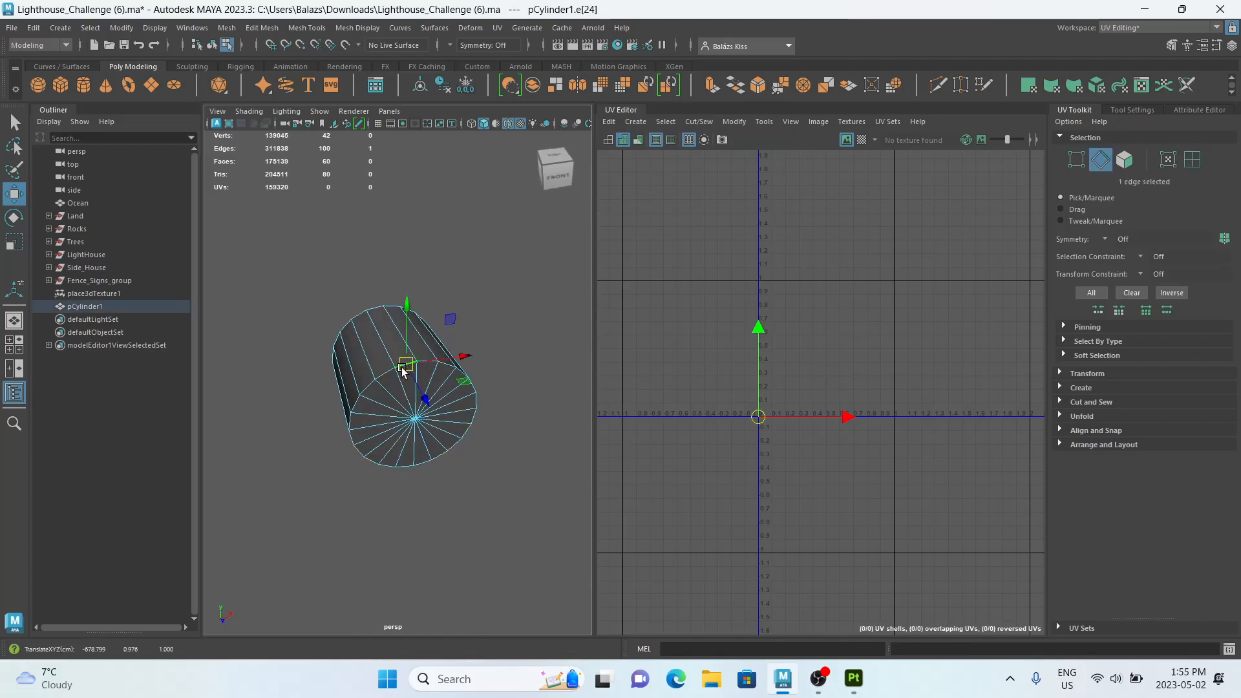
double_click(380, 386)
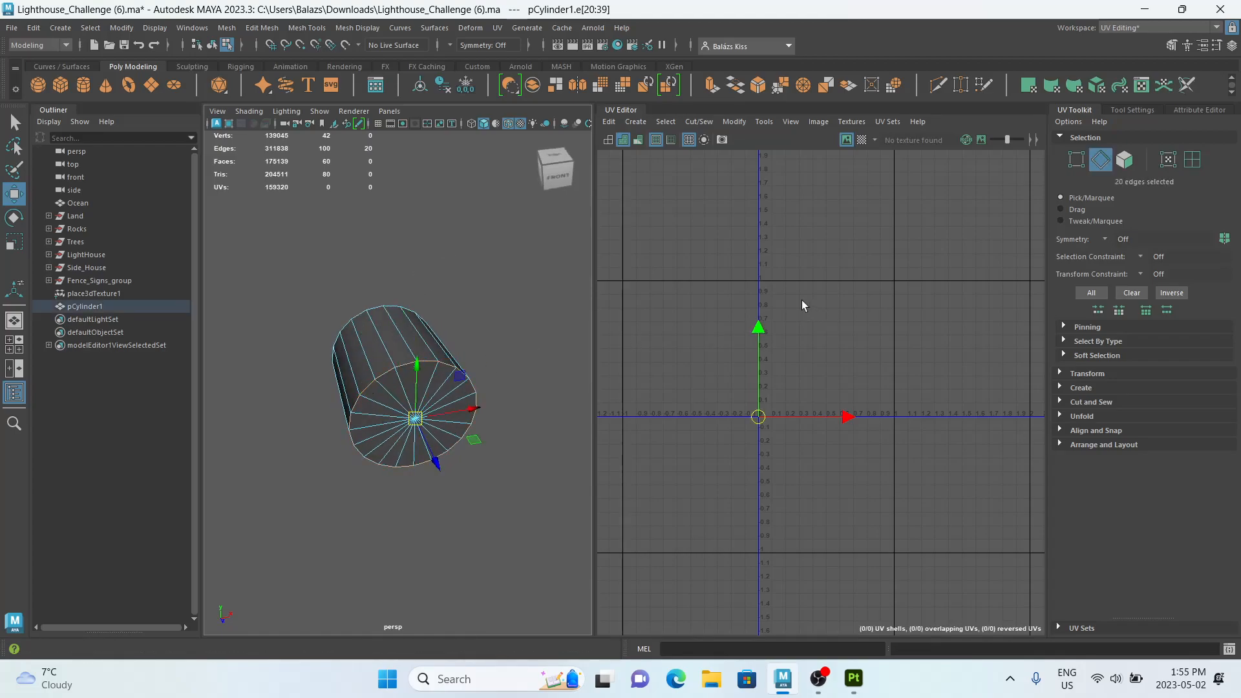
key(ctrl+x)
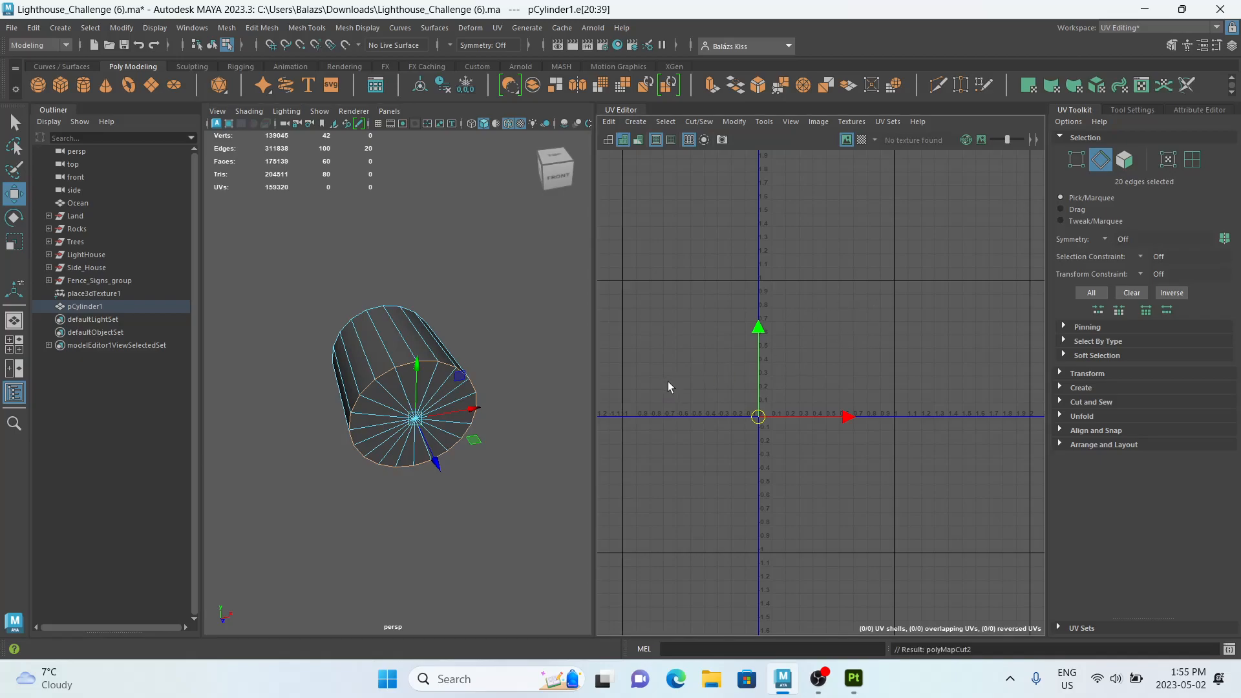
scroll(489, 420, up, 3)
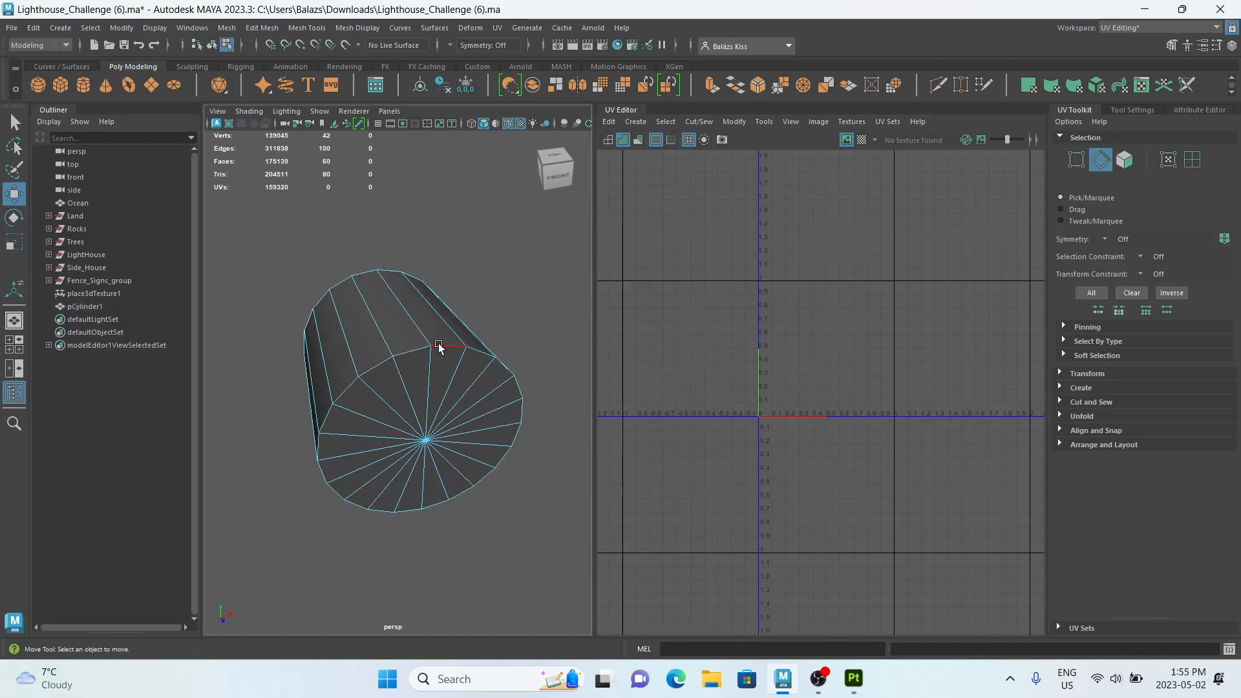
key(ctrl+x)
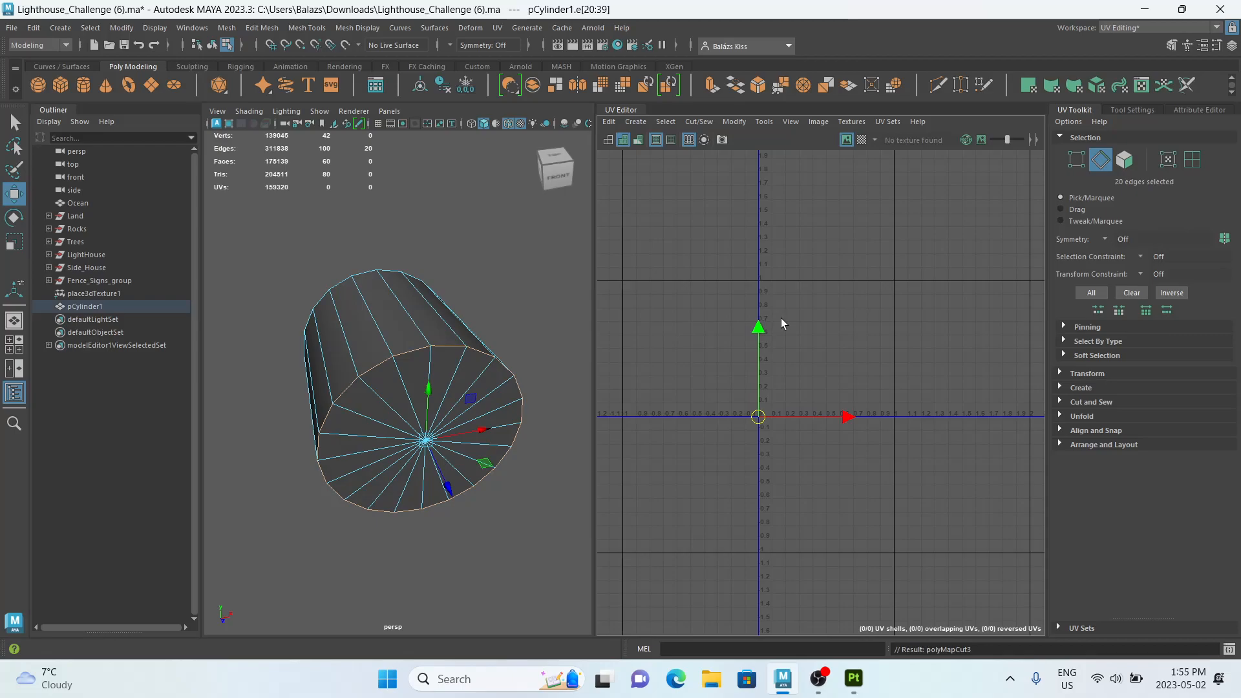
shift+right_click(783, 316)
click(732, 331)
click(508, 349)
Face the cylinder's front cap and apply a camera-based UV projection to the whole object.
alt+drag(508, 349, 507, 332)
key(w)
right_drag(415, 297, 477, 269)
click(640, 120)
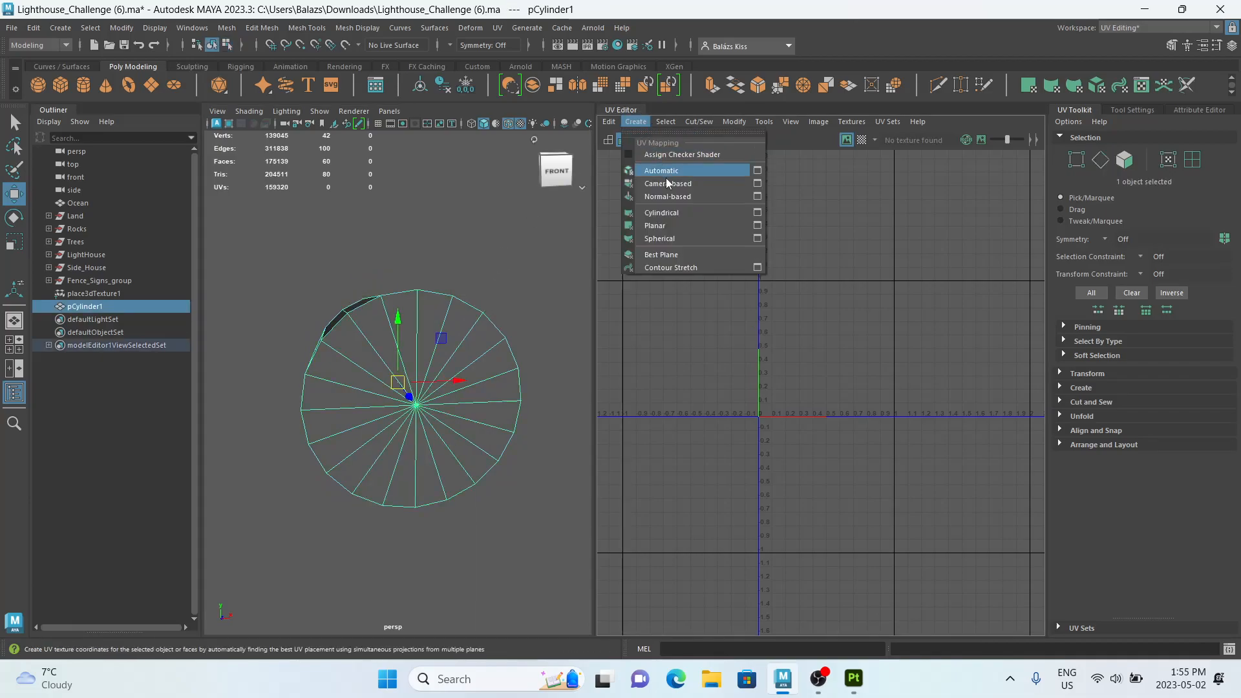
click(672, 183)
Select the edge loop around the cylinder's front cap and cut the UVs along it.
right_drag(416, 297, 415, 257)
alt+drag(415, 257, 423, 272)
key(ctrl+x)
key(w)
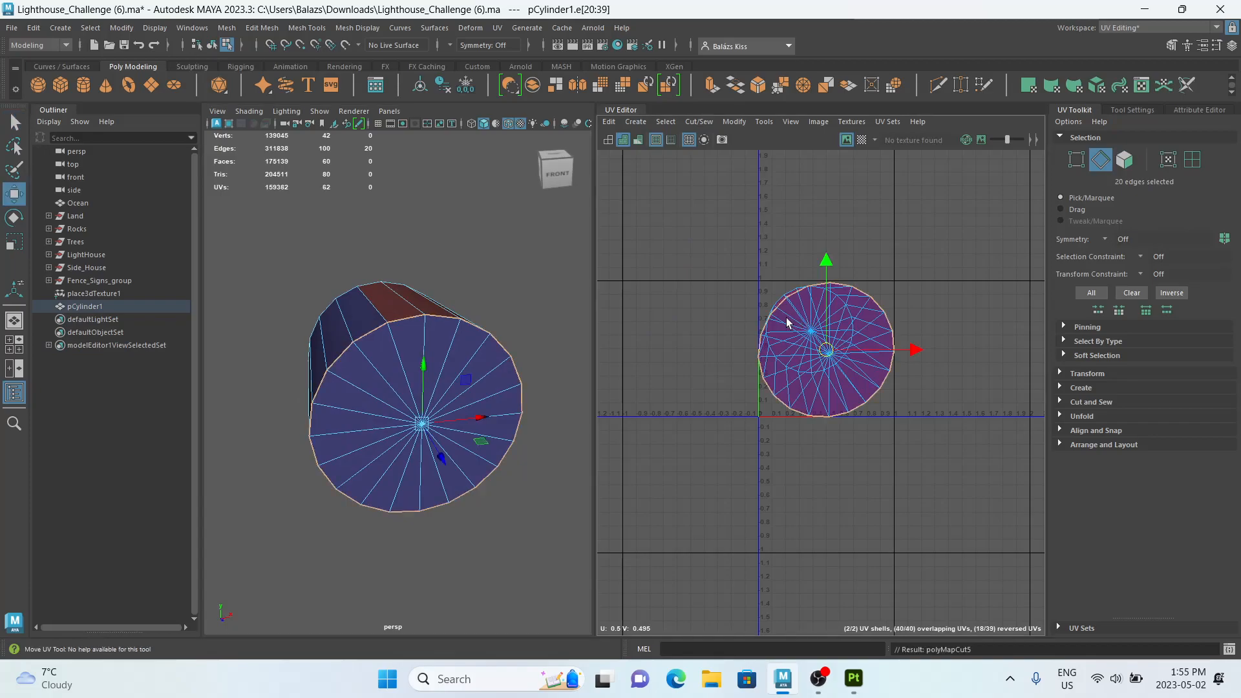
alt+drag(411, 381, 398, 367)
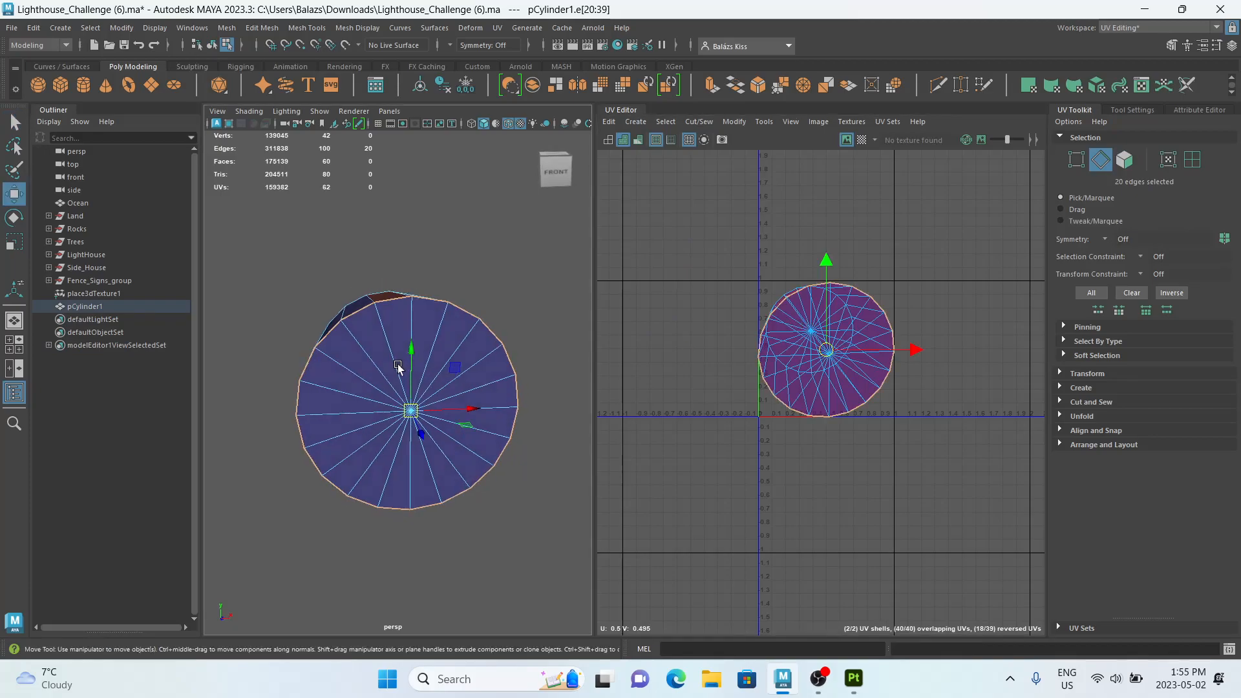
Select the front cap's UV shell and move it diagonally away from the remaining cylinder UVs.
right_drag(430, 304, 548, 270)
right_drag(720, 296, 653, 254)
click(484, 372)
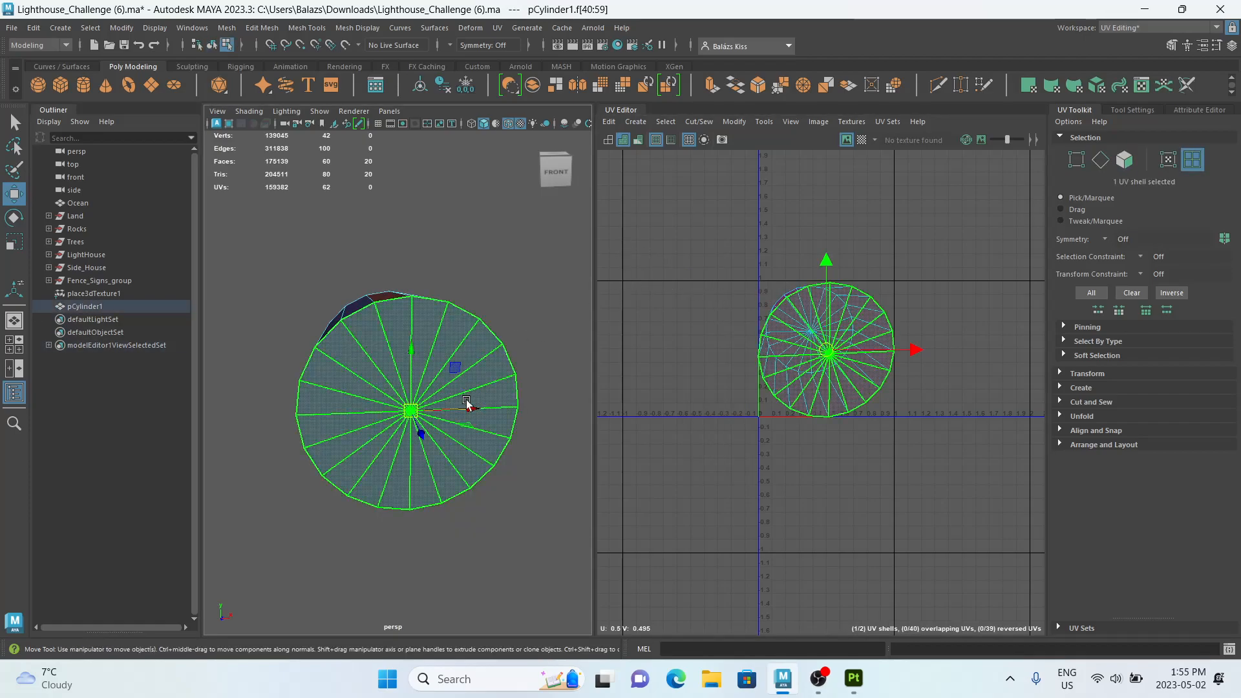
drag(825, 352, 668, 256)
alt+middle_drag(736, 455, 798, 586)
alt+middle_drag(775, 383, 735, 372)
Try sewing the UVs along the front cap's edge loop and undo the sew.
mouse_move(388, 314)
right_down()
mouse_move(384, 298)
mouse_move(402, 303)
right_up()
double_click(388, 298)
shift+right_drag(630, 296, 666, 318)
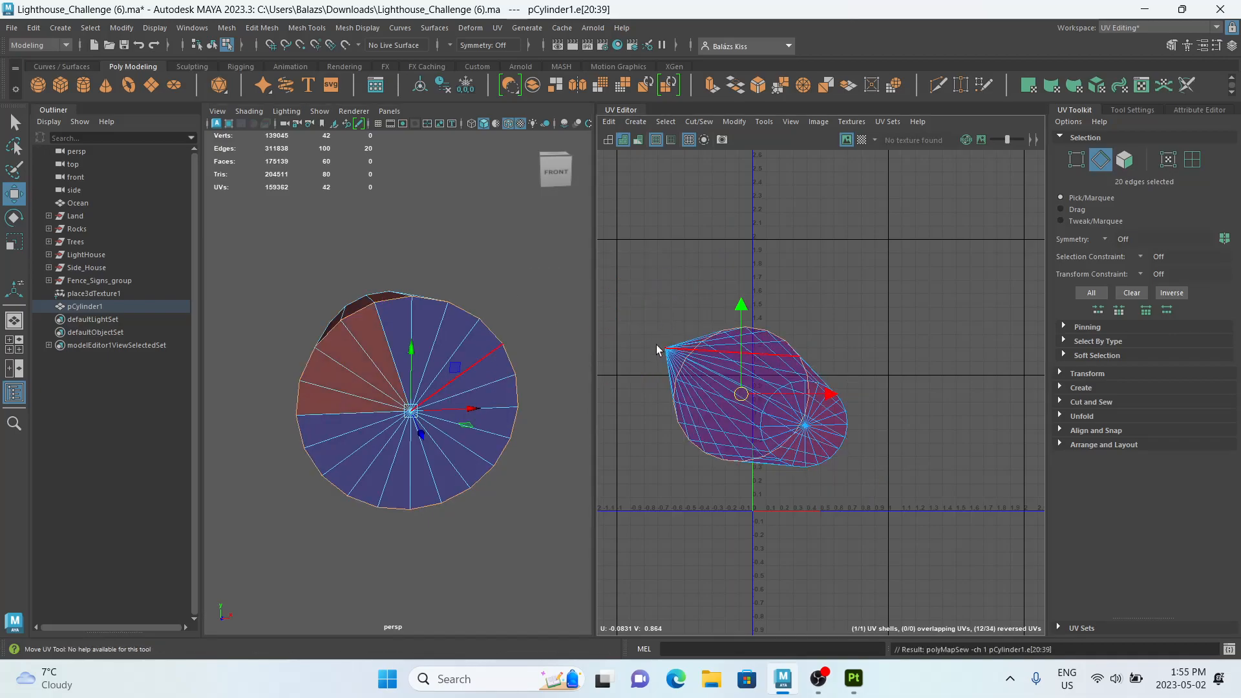
key(ctrl+z)
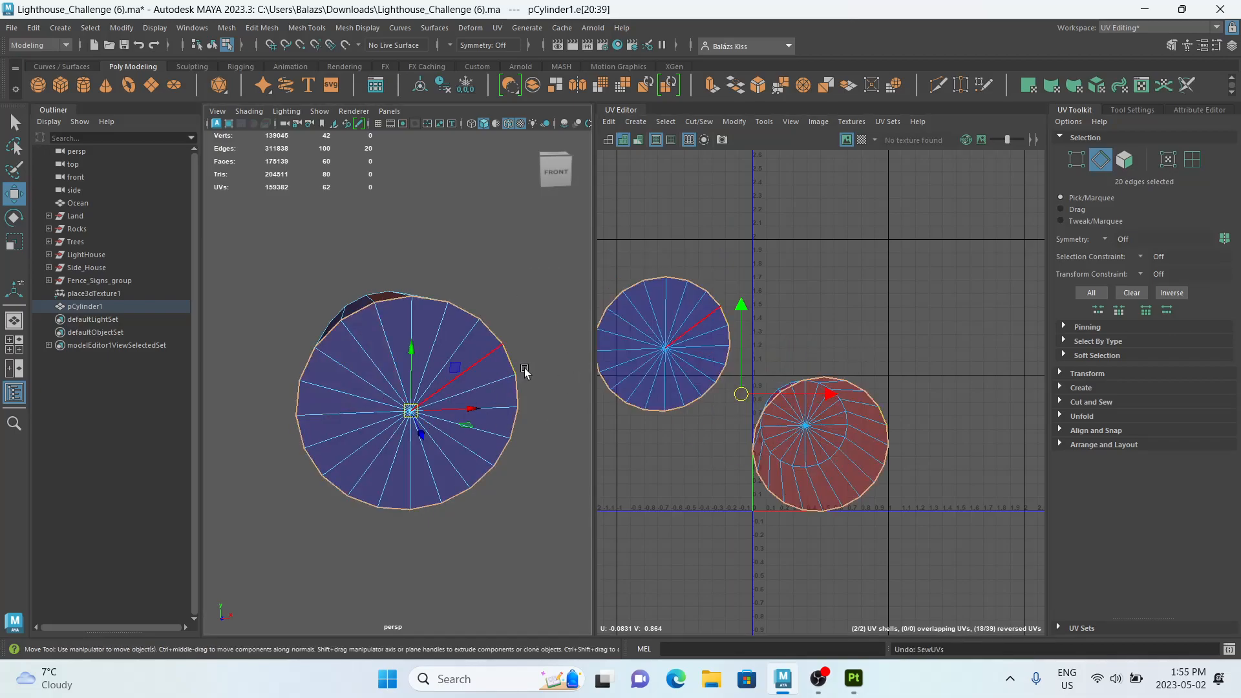
scroll(698, 369, down, 1)
alt+middle_drag(698, 368, 729, 327)
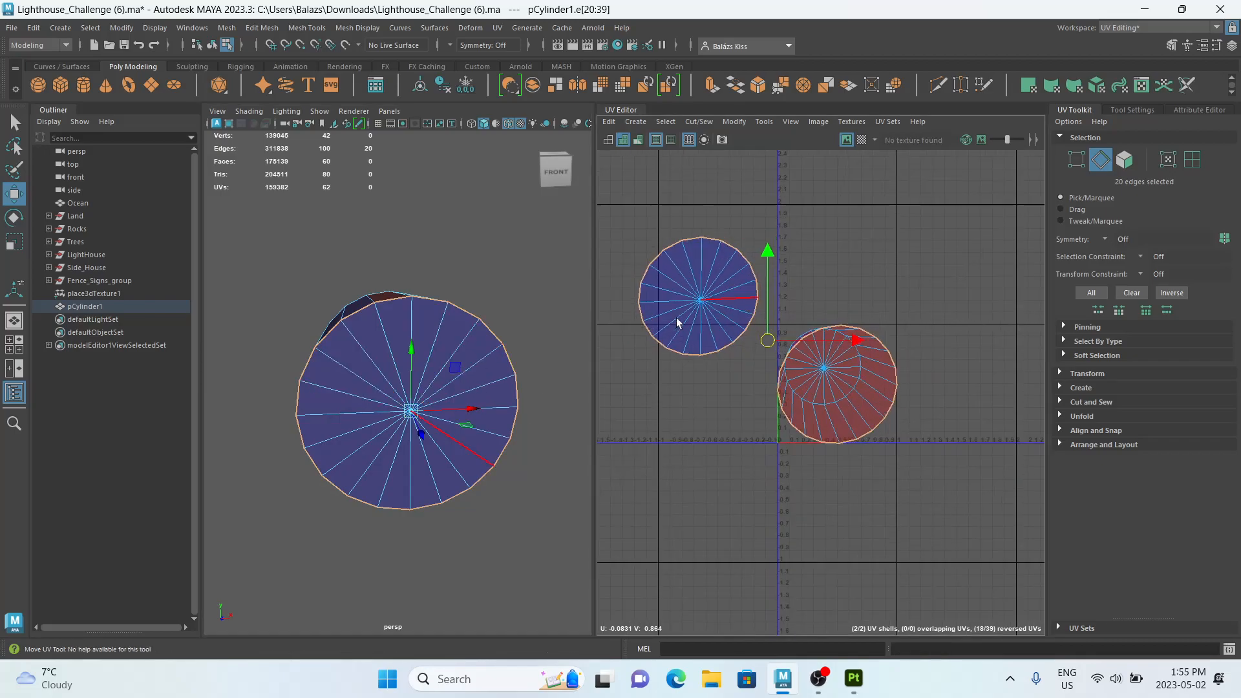
Turn to the cylinder's opposite end, select the back cap's edge loop, and cut the UVs along it.
alt+drag(360, 382, 320, 364)
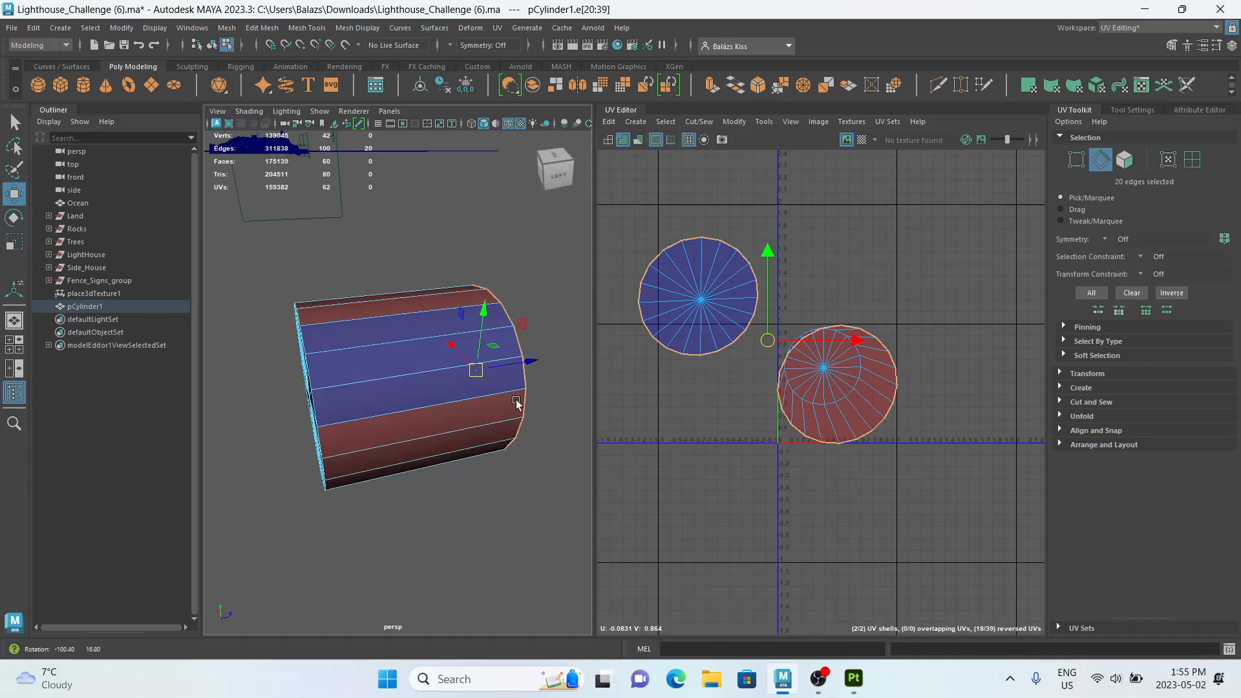
double_click(305, 346)
key(shift+x)
Unfold all three of the cylinder's UV shells and move the ring-shaped side shell below the front cap's shell.
right_click(872, 375)
right_drag(872, 375, 816, 356)
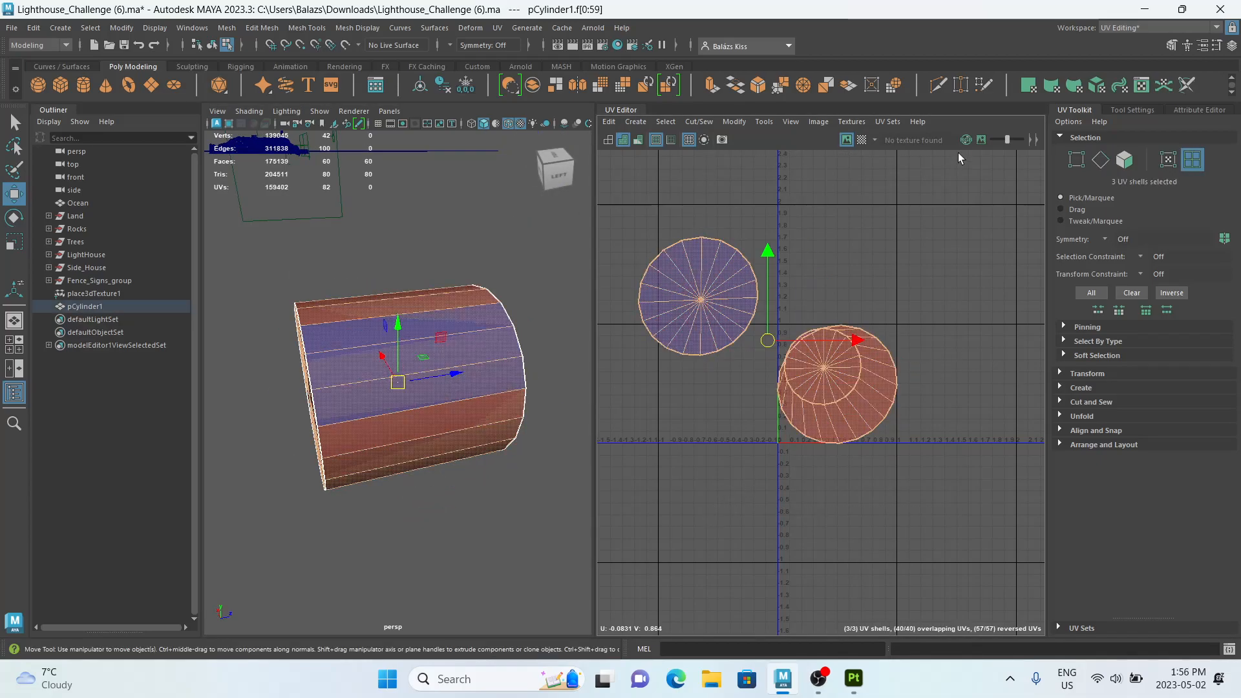
click(809, 402)
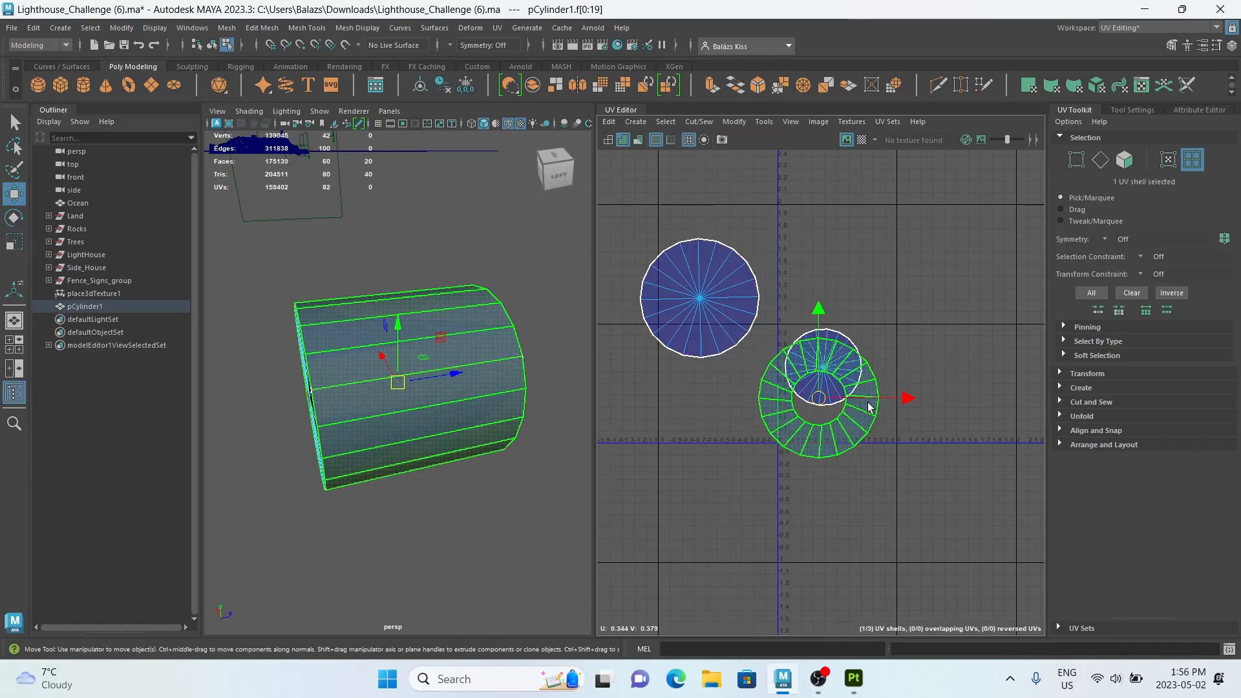
drag(808, 402, 676, 431)
click(918, 216)
scroll(809, 316, down, 2)
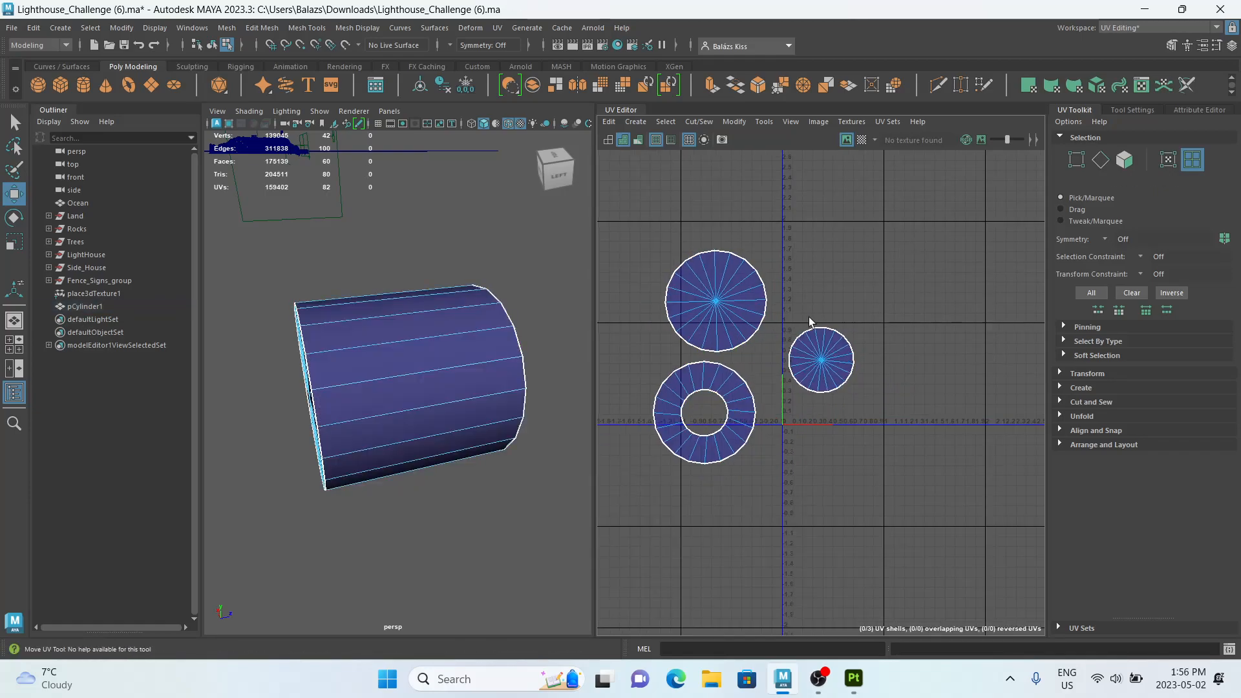
scroll(825, 331, up, 2)
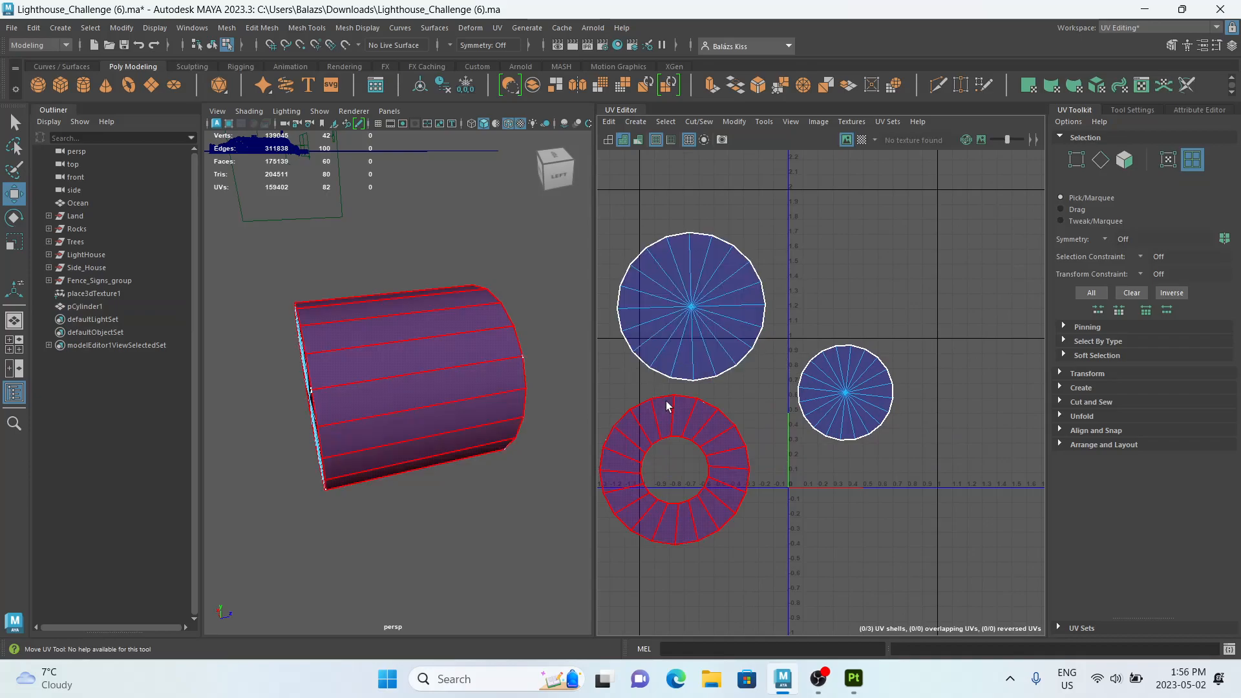
Undo the side shell's move and the last unfold of the cylinder's UV shells.
right_drag(711, 459, 698, 422)
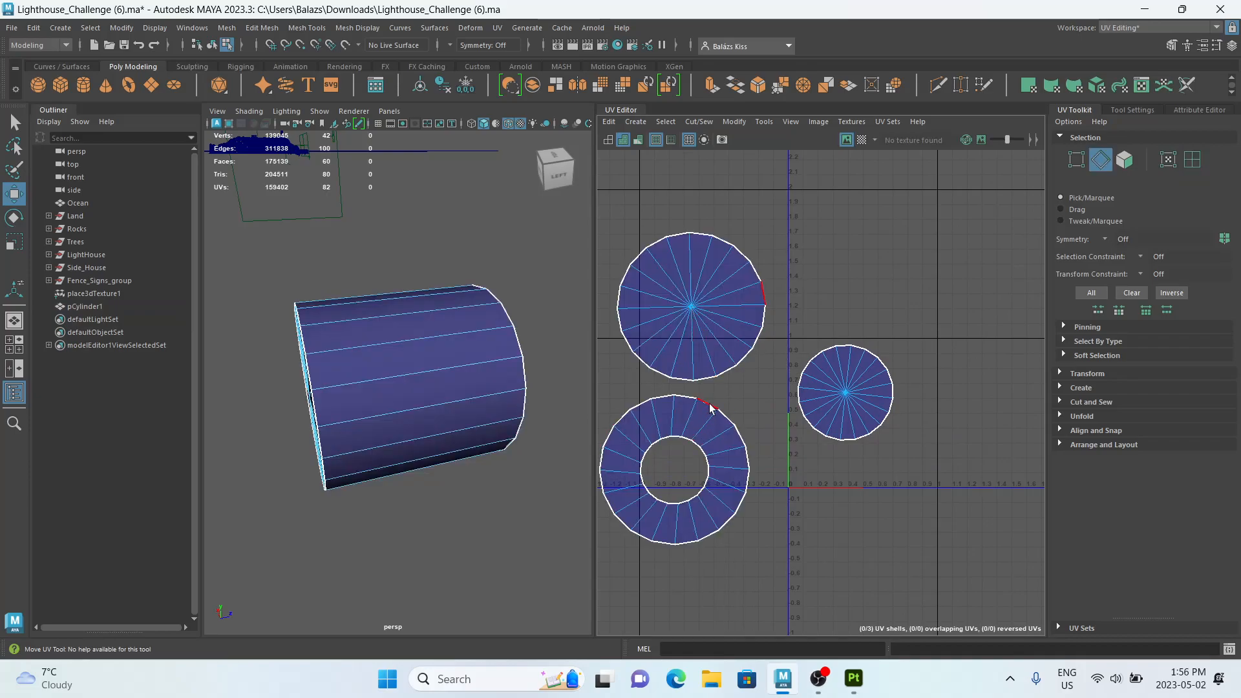
key(ctrl+z)
key(ctrl+z)
key(ctrl+z)
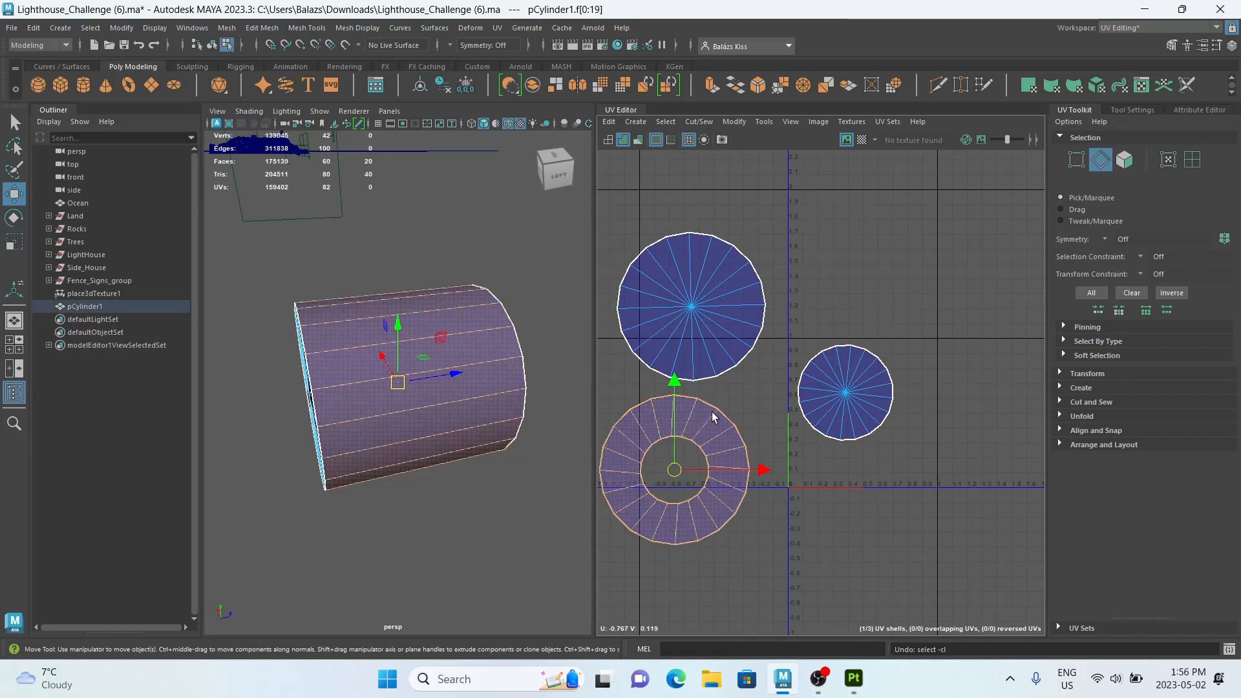
key(ctrl+u)
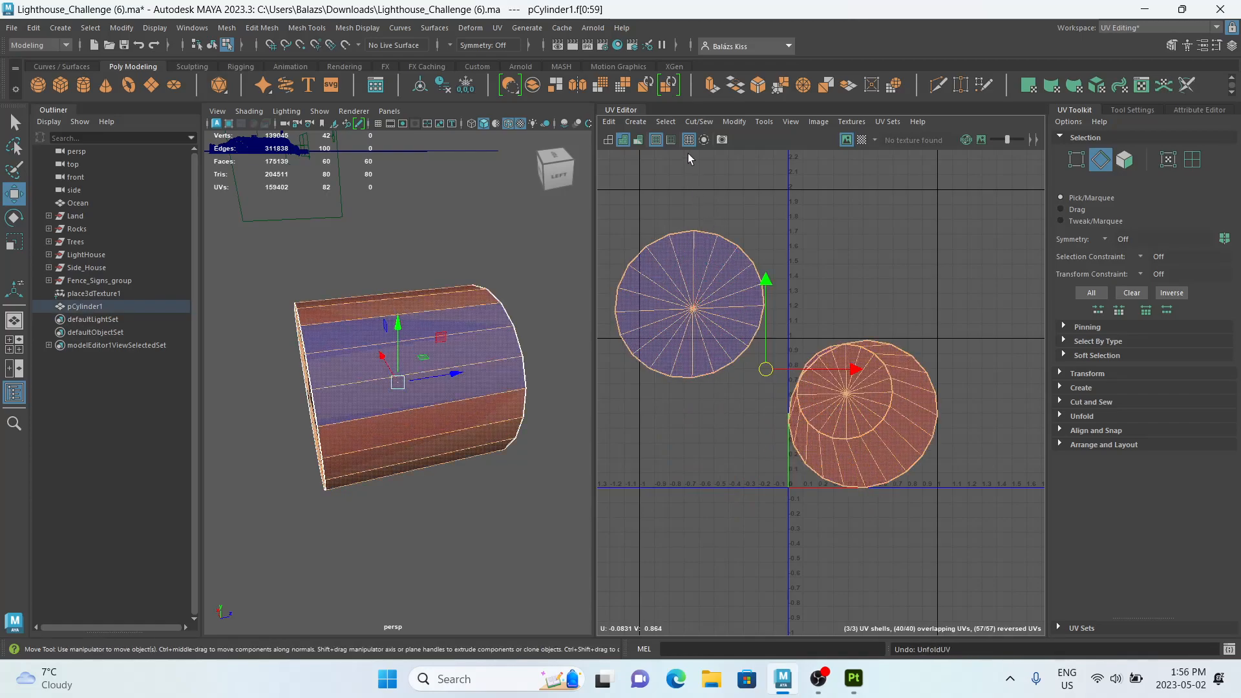
Unfold all three of the cylinder's UV shells again.
click(735, 121)
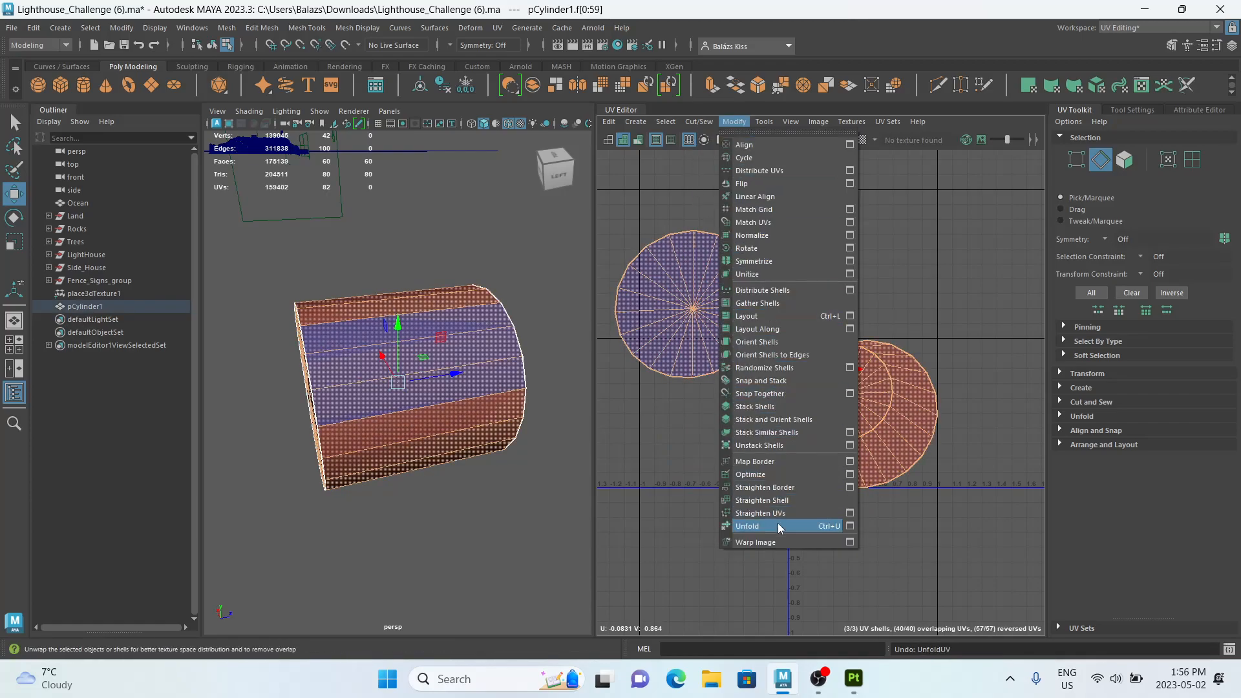
click(747, 525)
click(816, 332)
shift+right_click(816, 332)
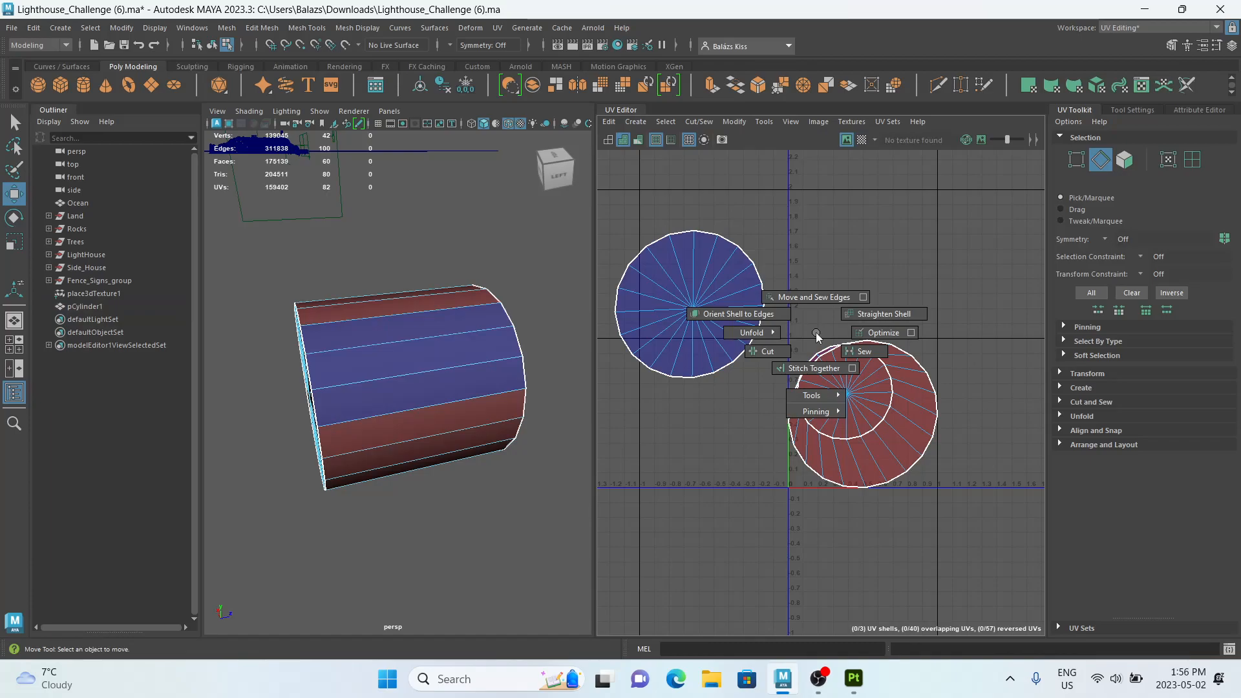
shift+right_drag(816, 335, 772, 335)
shift+right_drag(671, 333, 816, 331)
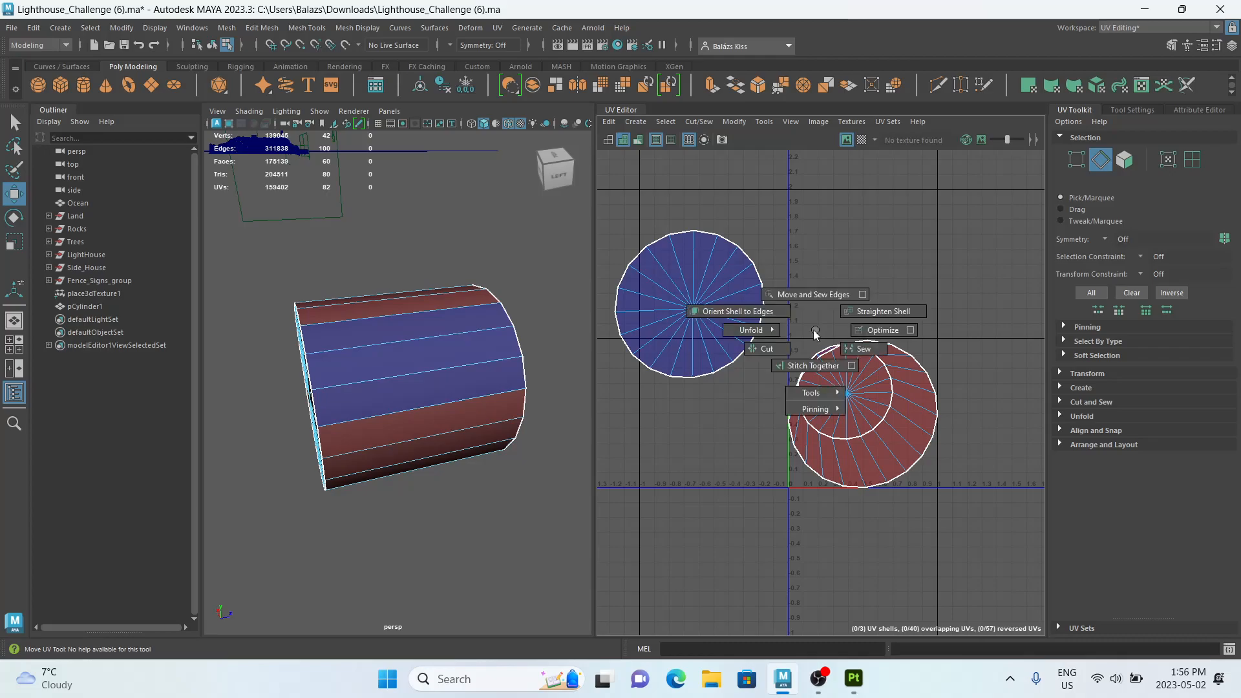
shift+right_drag(815, 331, 767, 316)
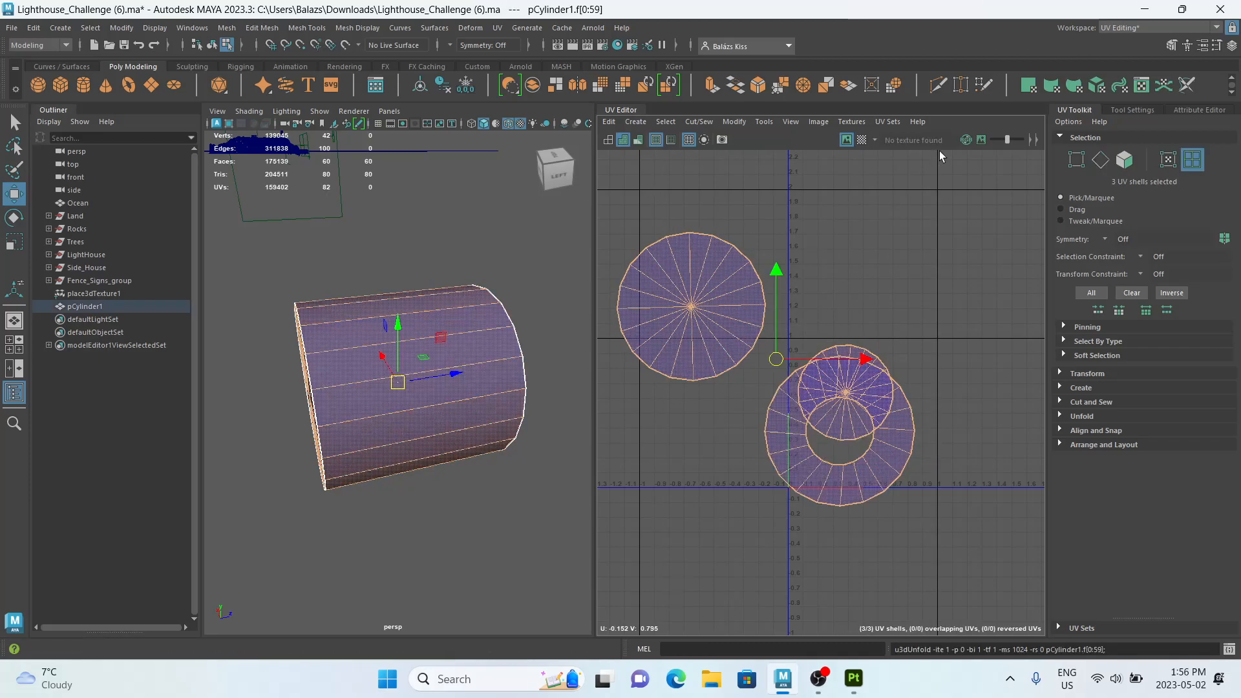
shift+right_drag(902, 238, 840, 261)
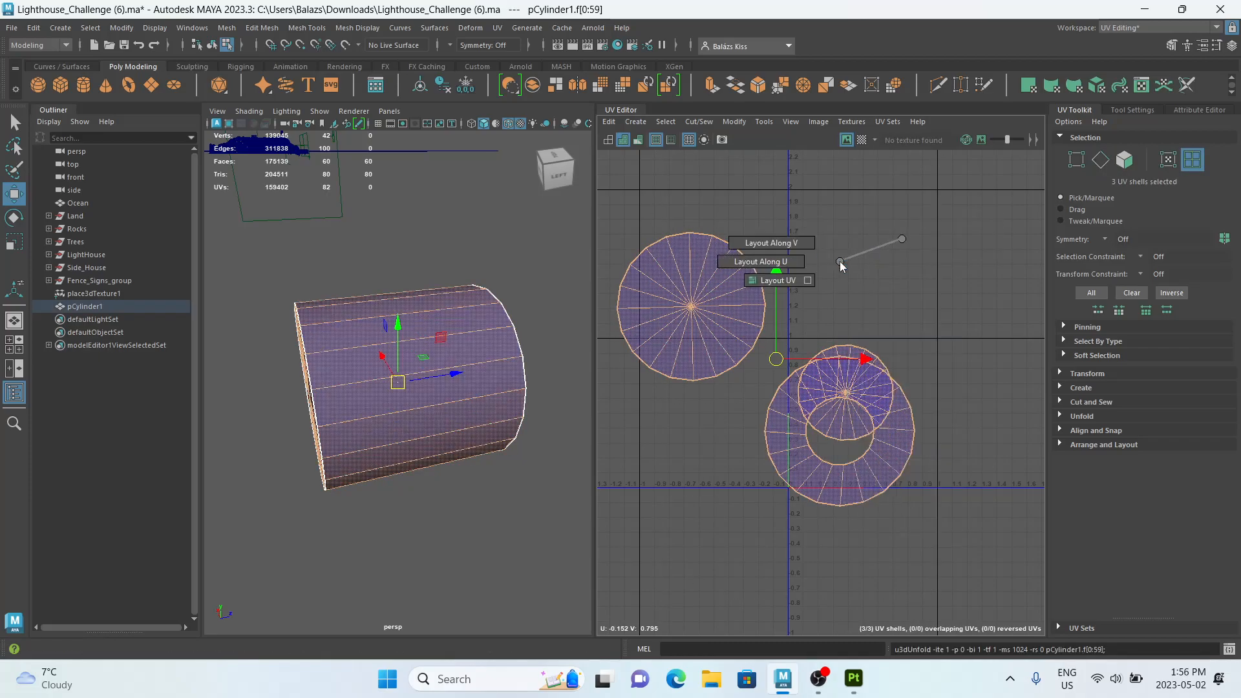
click(733, 122)
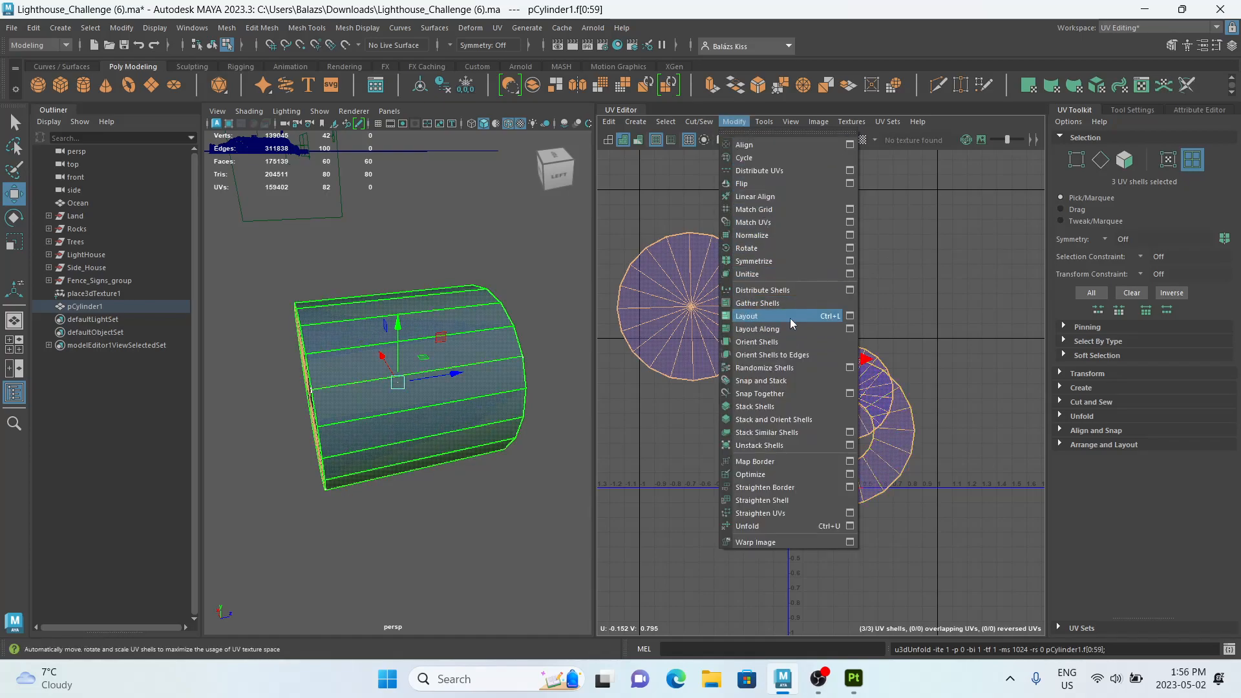
click(890, 317)
Reselect the cylinder in object mode and try cutting a lengthwise side edge with the 3D Cut and Sew UV Tool.
right_drag(338, 292, 478, 219)
click(481, 217)
alt+drag(484, 221, 344, 247)
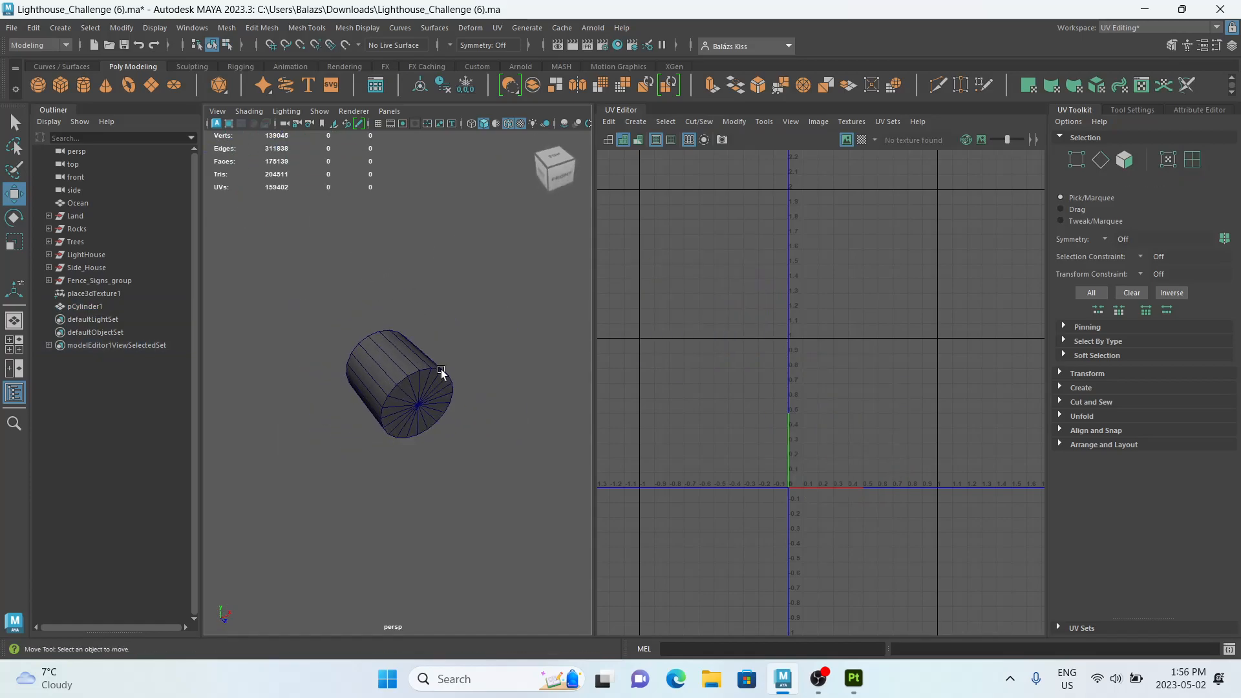
click(404, 391)
alt+drag(402, 388, 421, 266)
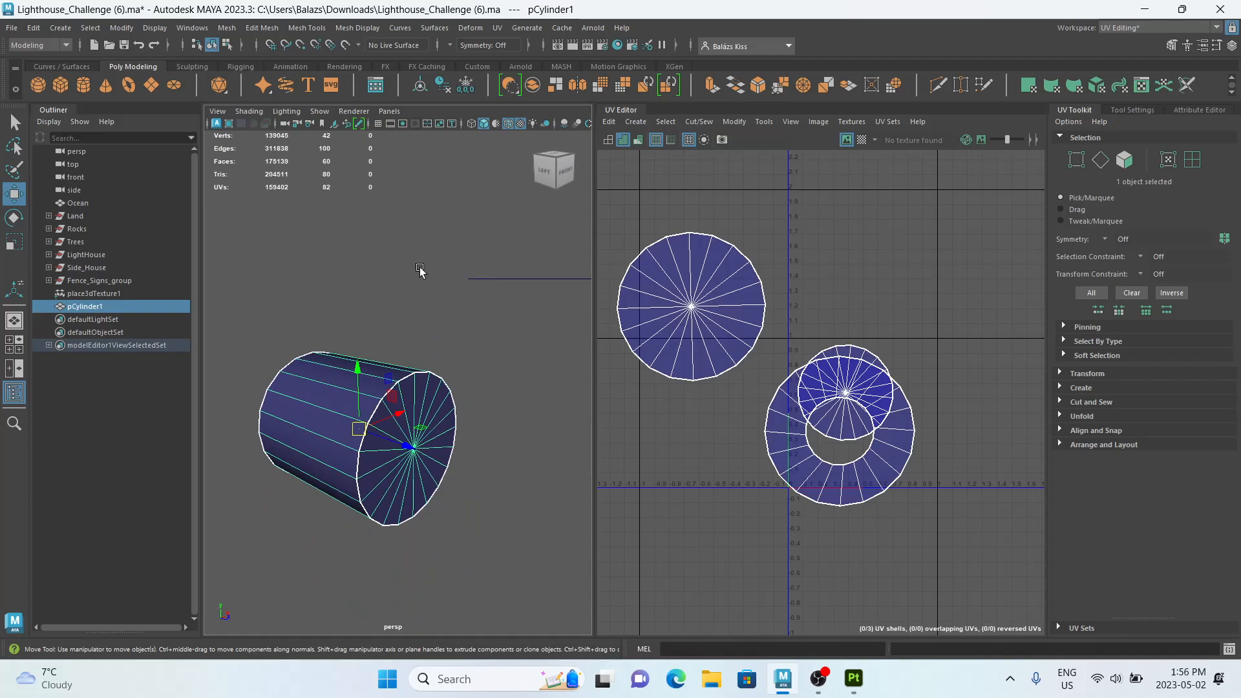
click(503, 30)
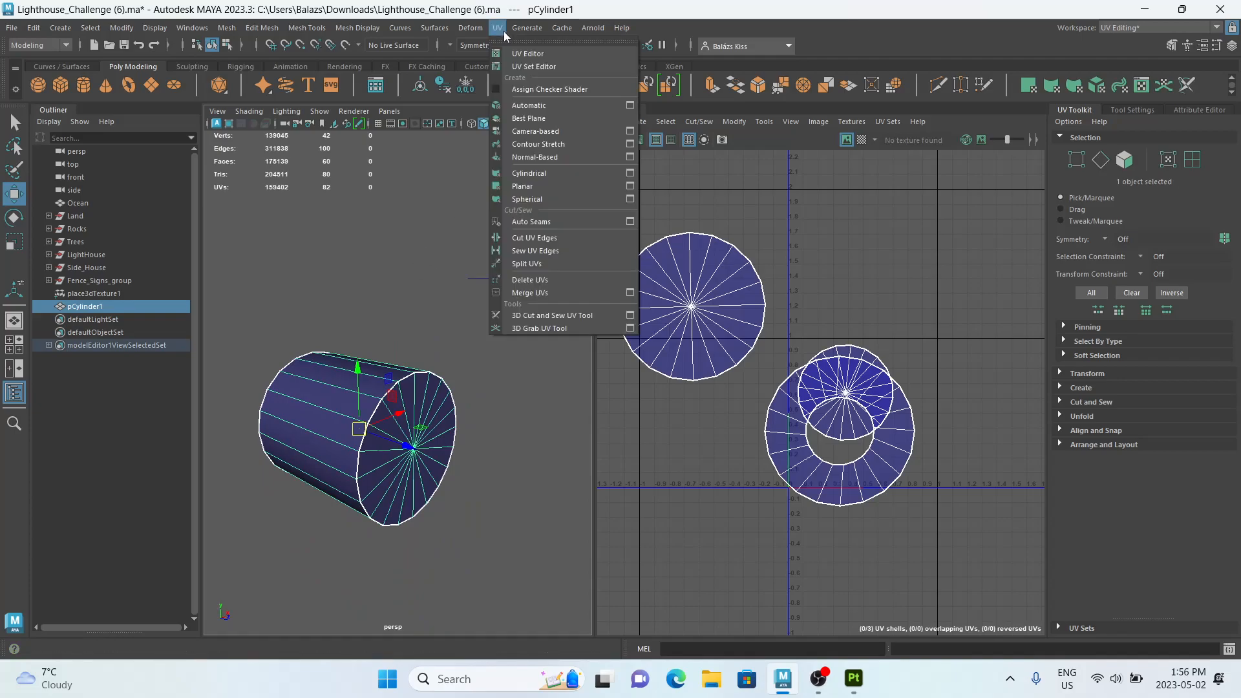
click(566, 314)
click(545, 169)
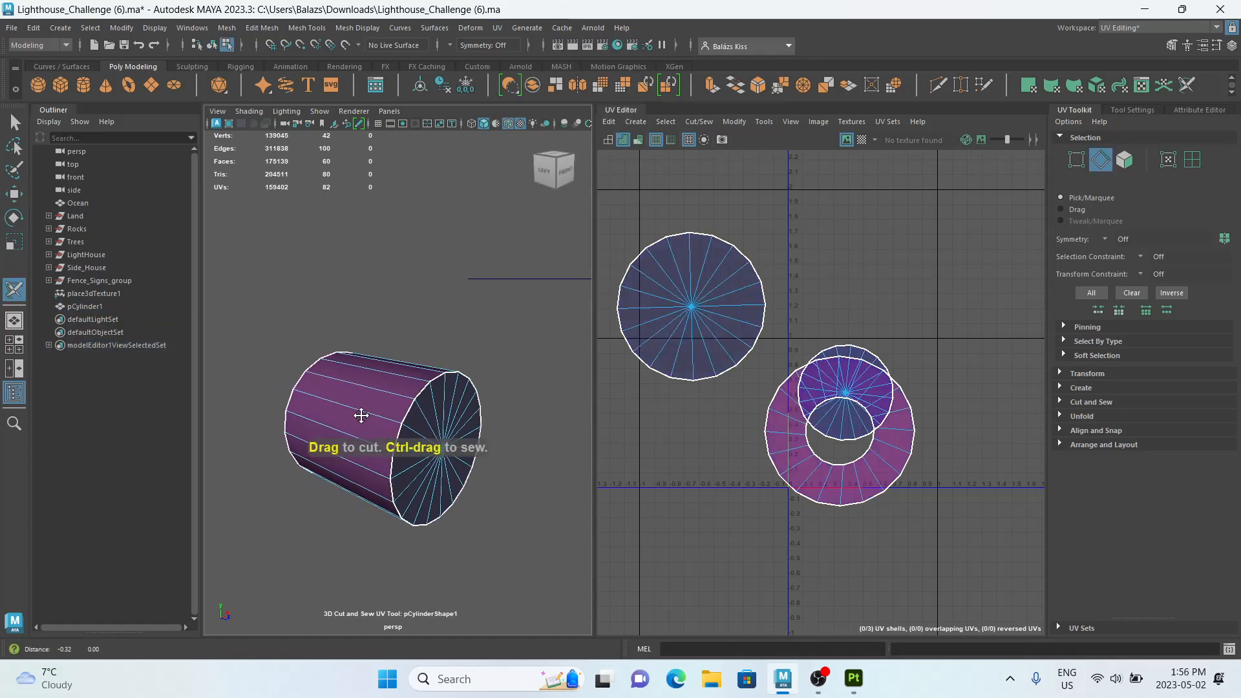
click(439, 405)
click(456, 536)
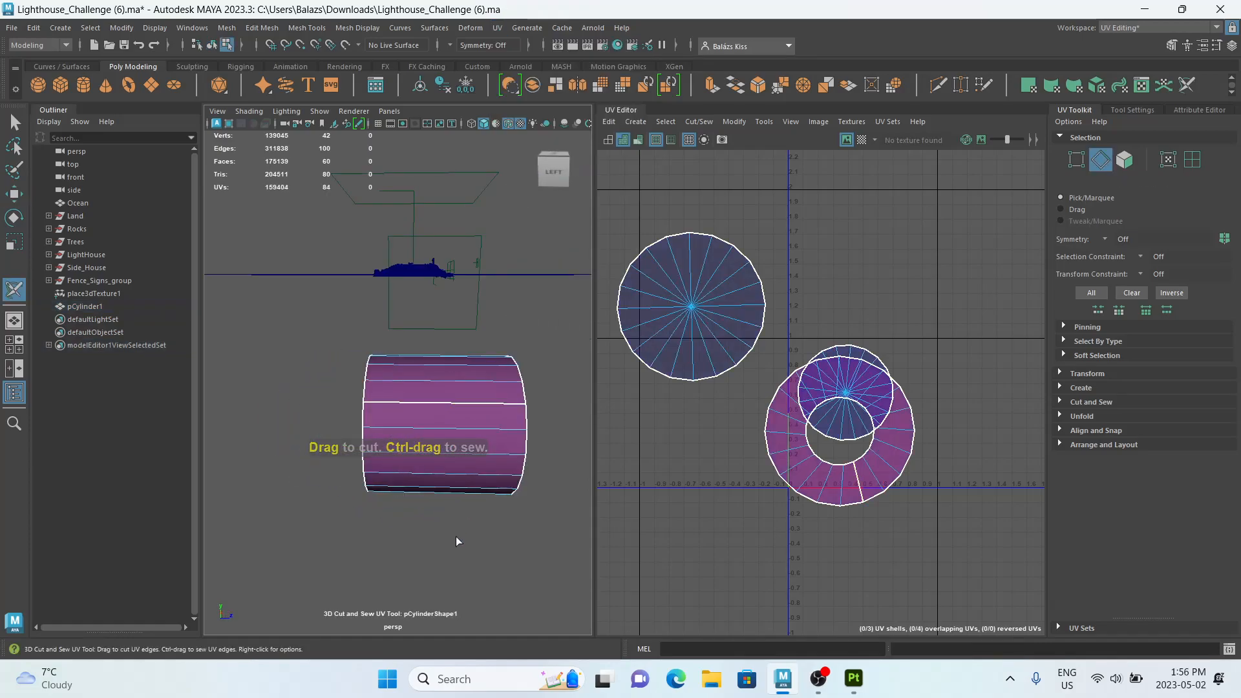
Undo the first cut and try cutting other lengthwise edges on the cylinder's side with the same tool.
scroll(471, 491, up, 3)
key(ctrl+z)
drag(428, 442, 451, 397)
scroll(337, 403, down, 4)
click(336, 404)
key(ctrl+z)
click(334, 404)
click(427, 446)
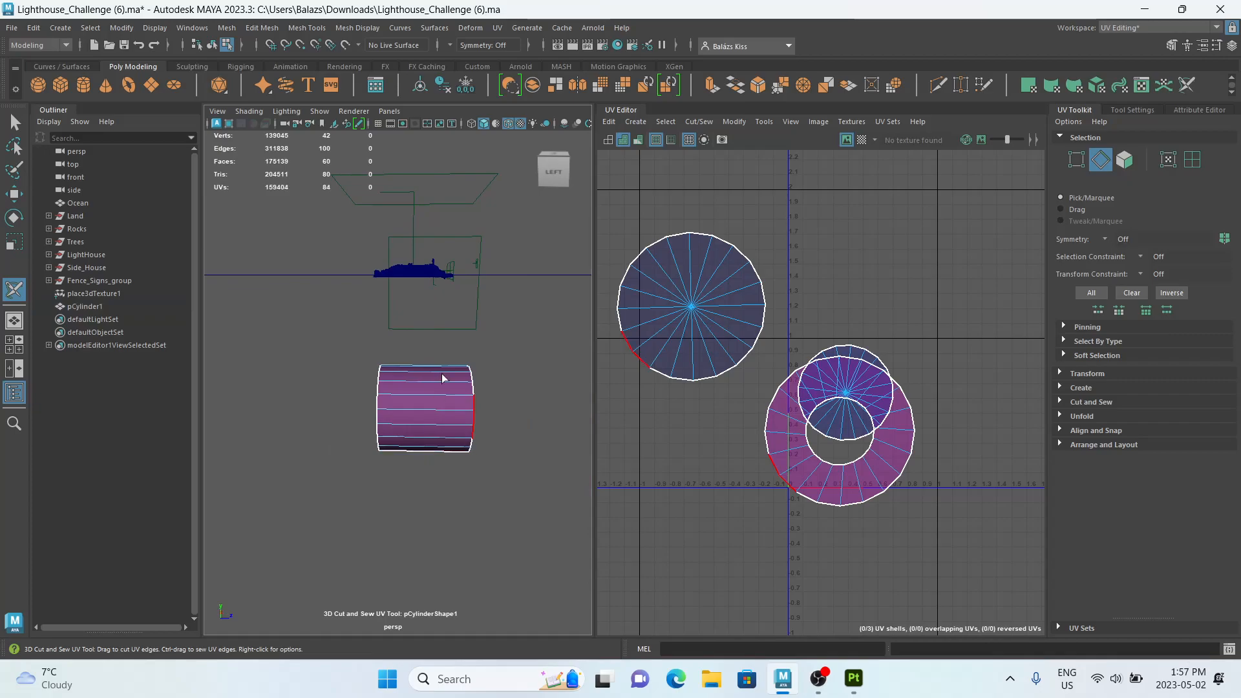
ctrl+click(421, 415)
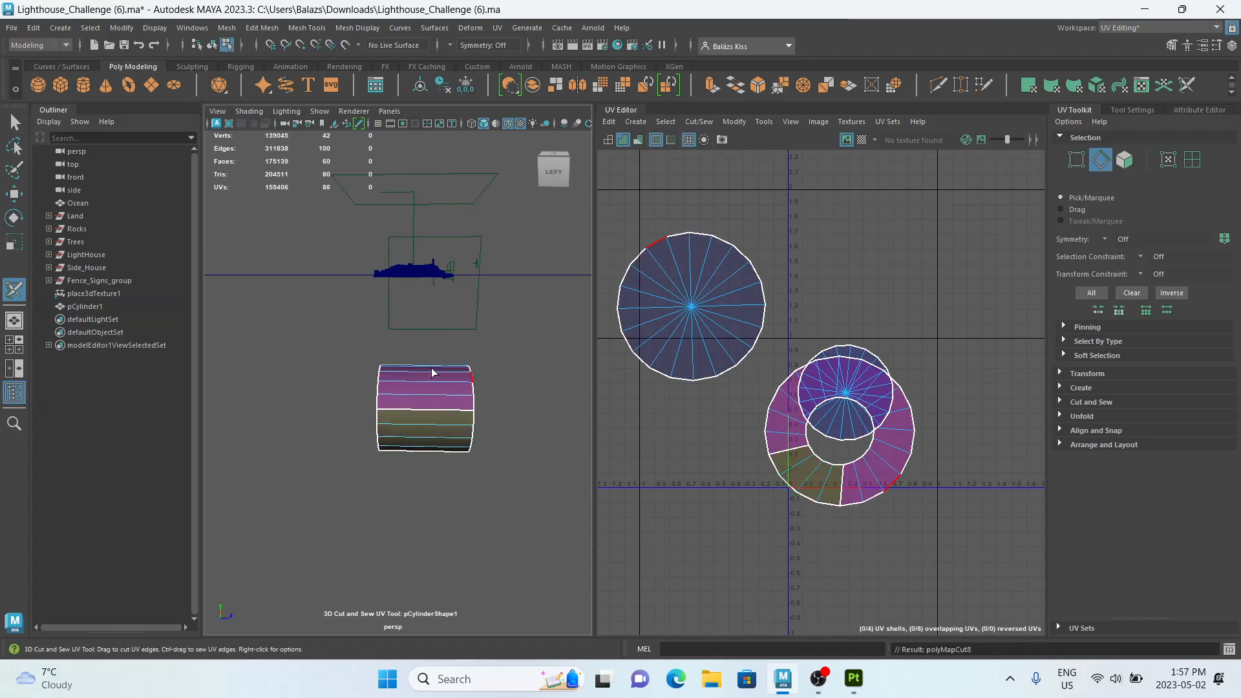
Try sewing the border edges between the cylinder's side and its cap with the 3D Cut and Sew UV Tool.
scroll(432, 370, up, 3)
alt+middle_drag(432, 370, 322, 405)
ctrl+click(459, 421)
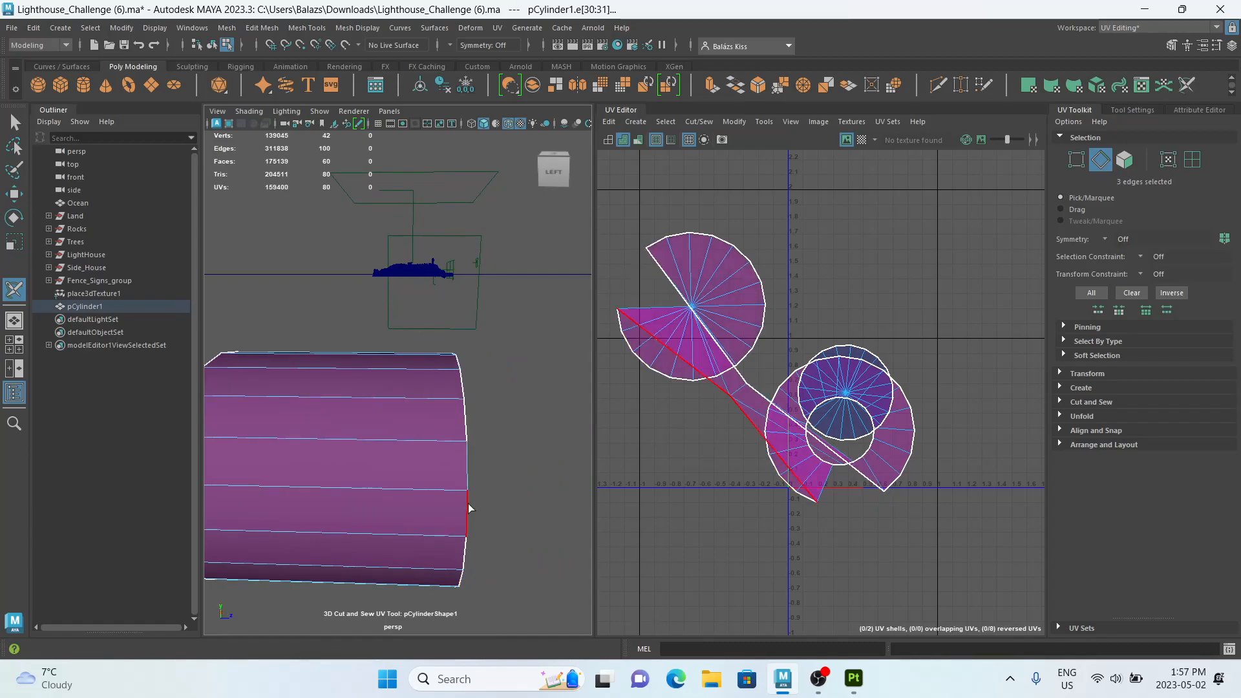
mouse_move(468, 525)
ctrl+mouse_down()
mouse_move(467, 472)
mouse_move(445, 429)
ctrl+mouse_up()
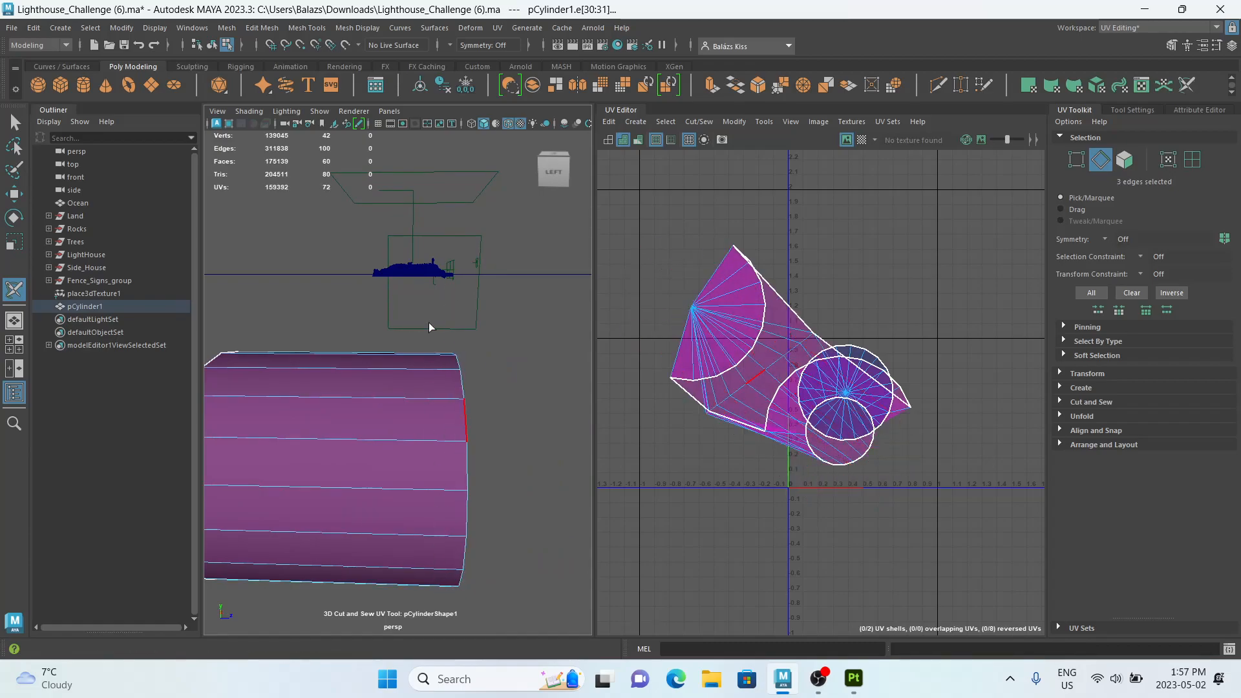
Undo the trial sews and lengthwise cuts on the cylinder.
key(ctrl+z)
key(ctrl+z)
key(ctrl+z)
key(ctrl+z)
key(ctrl+z)
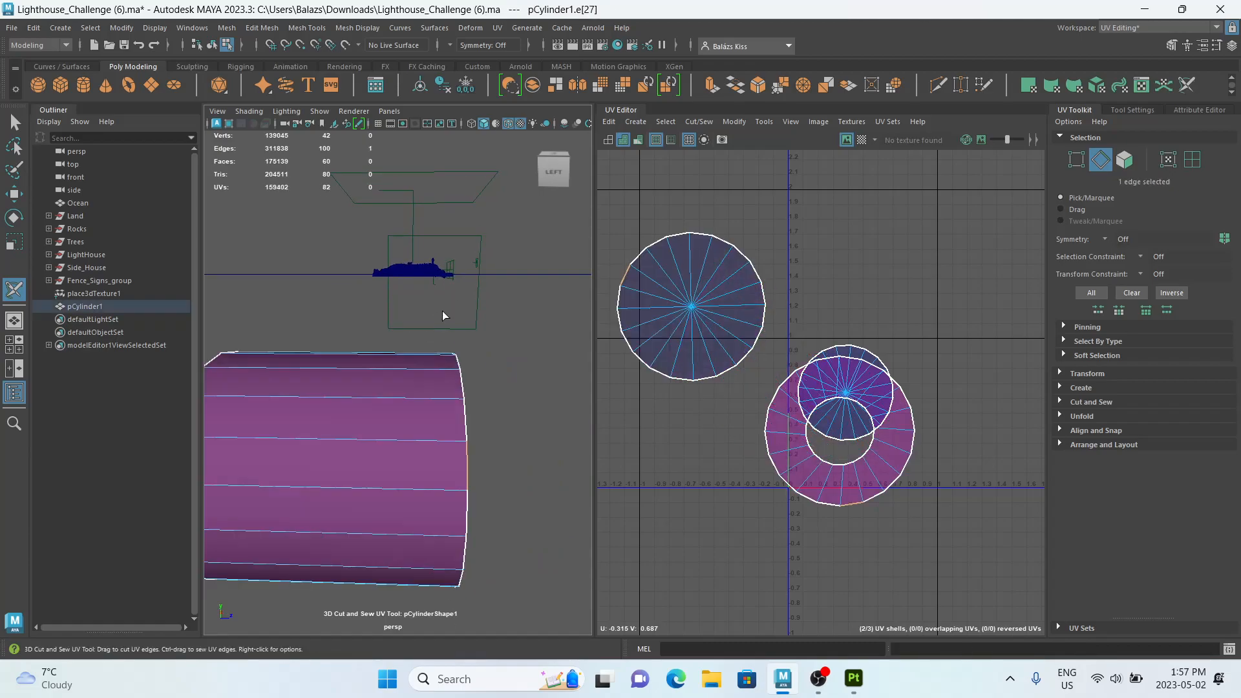
key(ctrl+z)
key(ctrl+z)
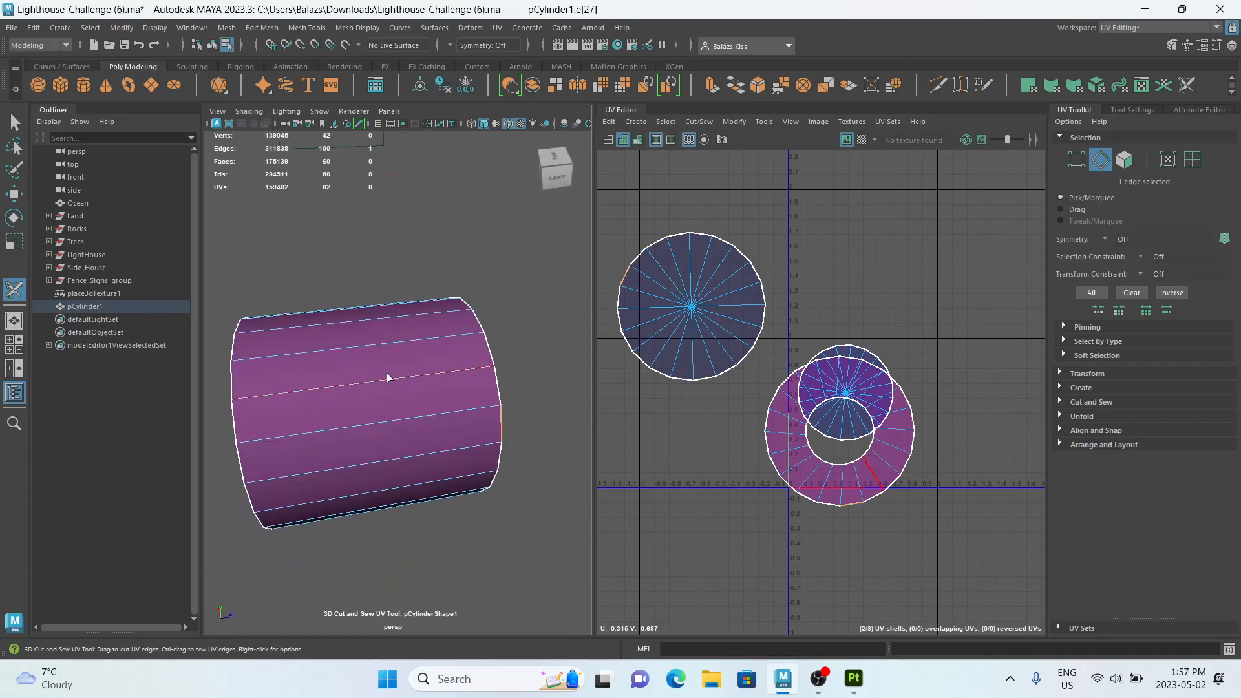
scroll(327, 443, down, 2)
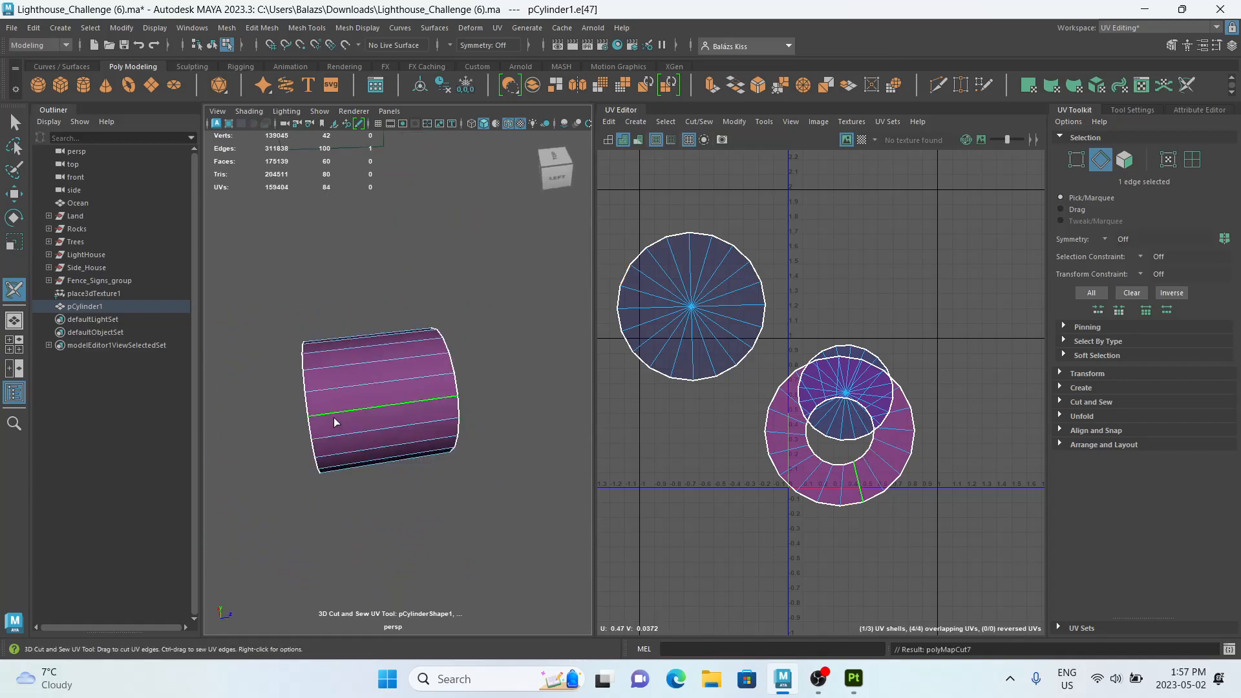
alt+drag(410, 437, 410, 380)
scroll(408, 379, up, 3)
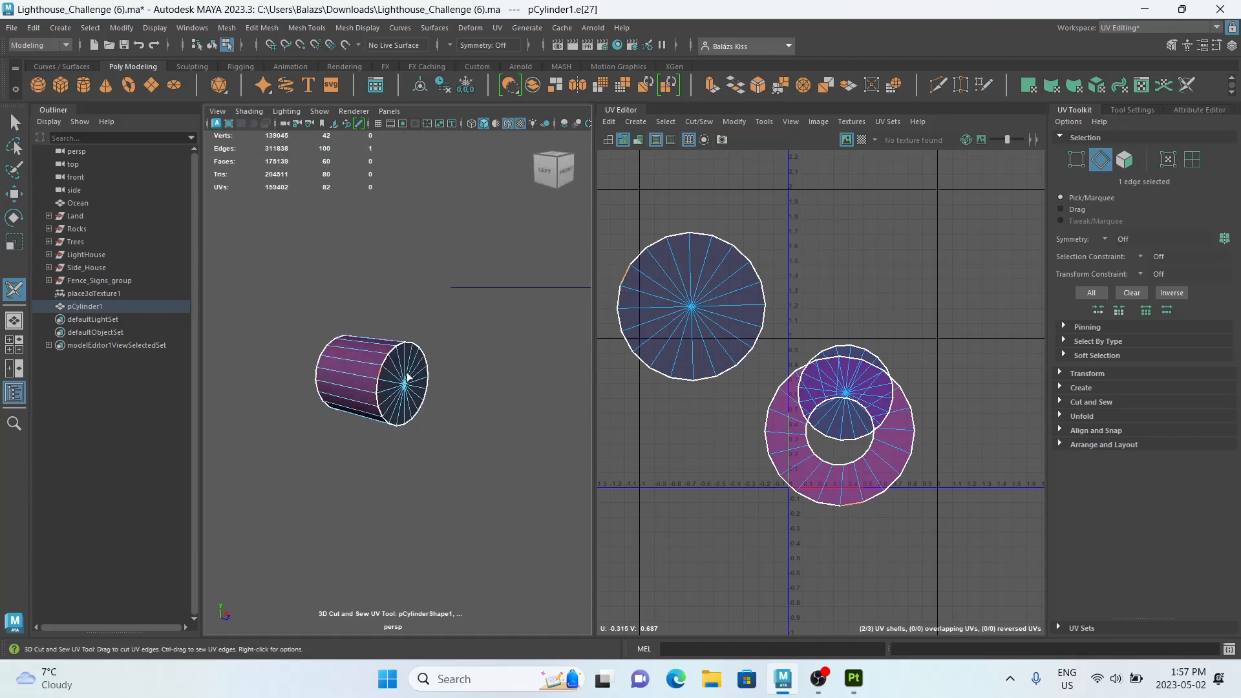
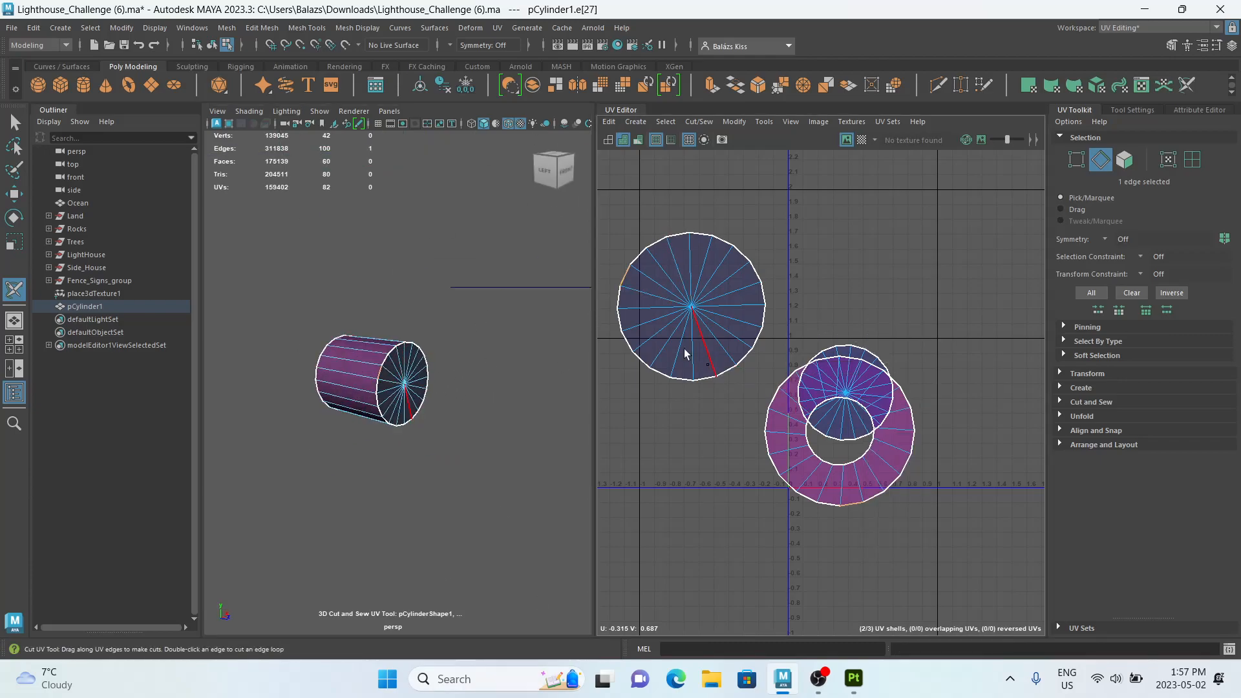
Leave the 3D Cut and Sew UV Tool, select all three UV shells in shell mode, and lay them out.
right_click(338, 373)
right_click(397, 345)
right_drag(397, 344, 441, 271)
right_drag(900, 456, 814, 427)
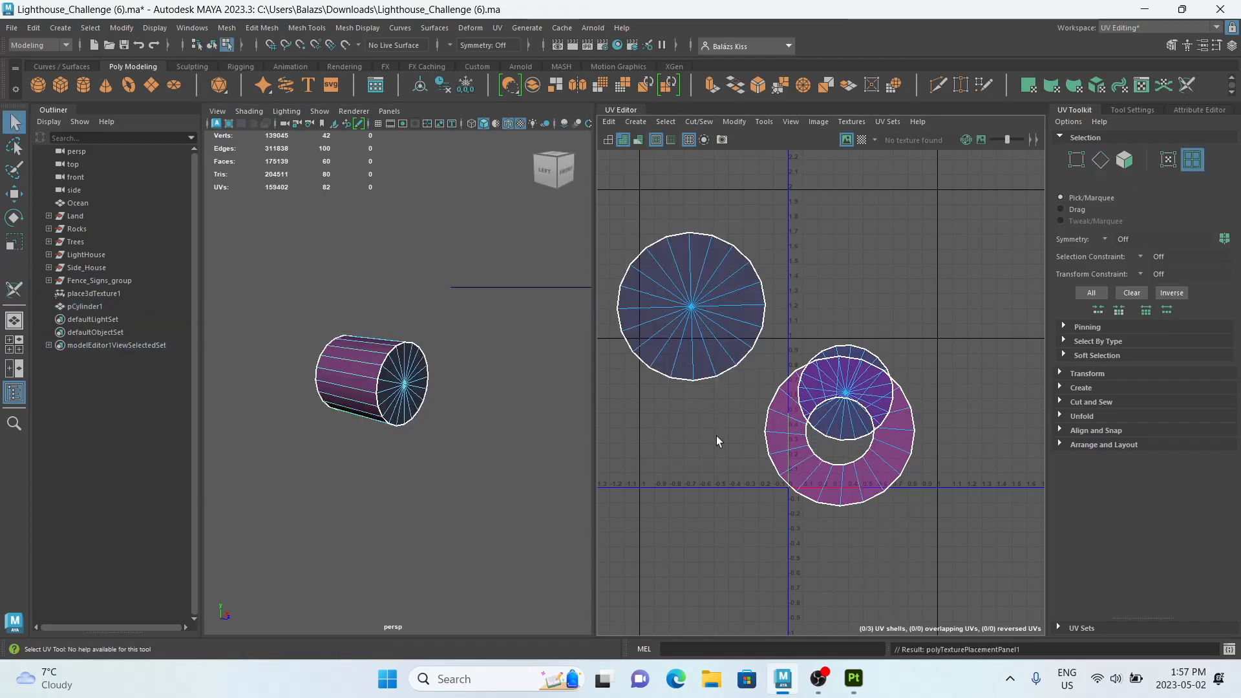
drag(717, 421, 925, 212)
key(ctrl+l)
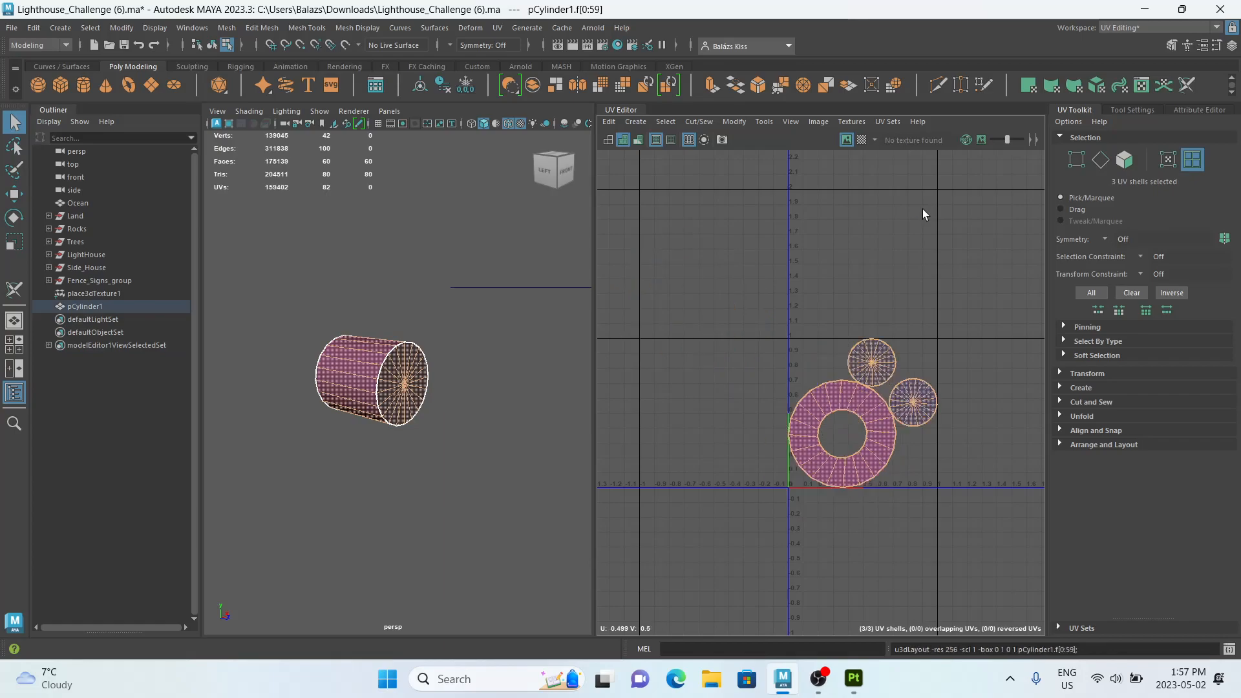
click(922, 212)
Switch the UV shells to single-colour shading and display the checker map on the cylinder.
scroll(899, 249, up, 2)
alt+middle_drag(753, 262, 698, 183)
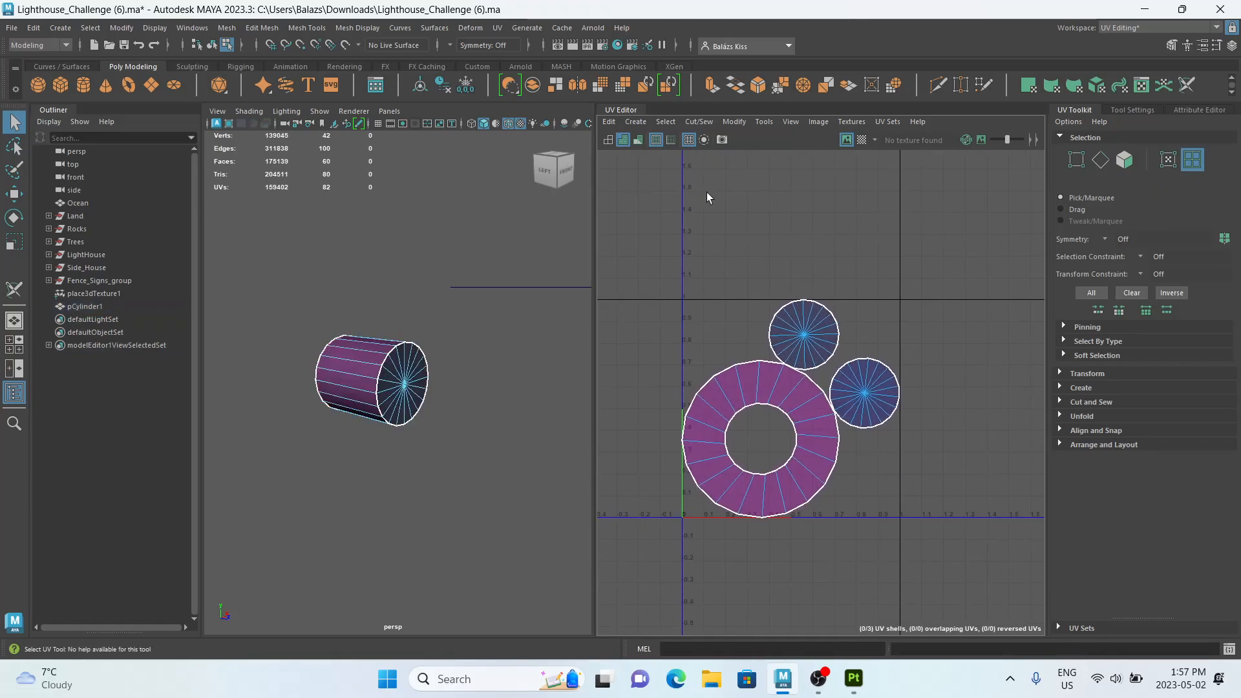
scroll(741, 298, up, 2)
click(720, 426)
click(477, 413)
alt+drag(476, 413, 573, 363)
click(555, 172)
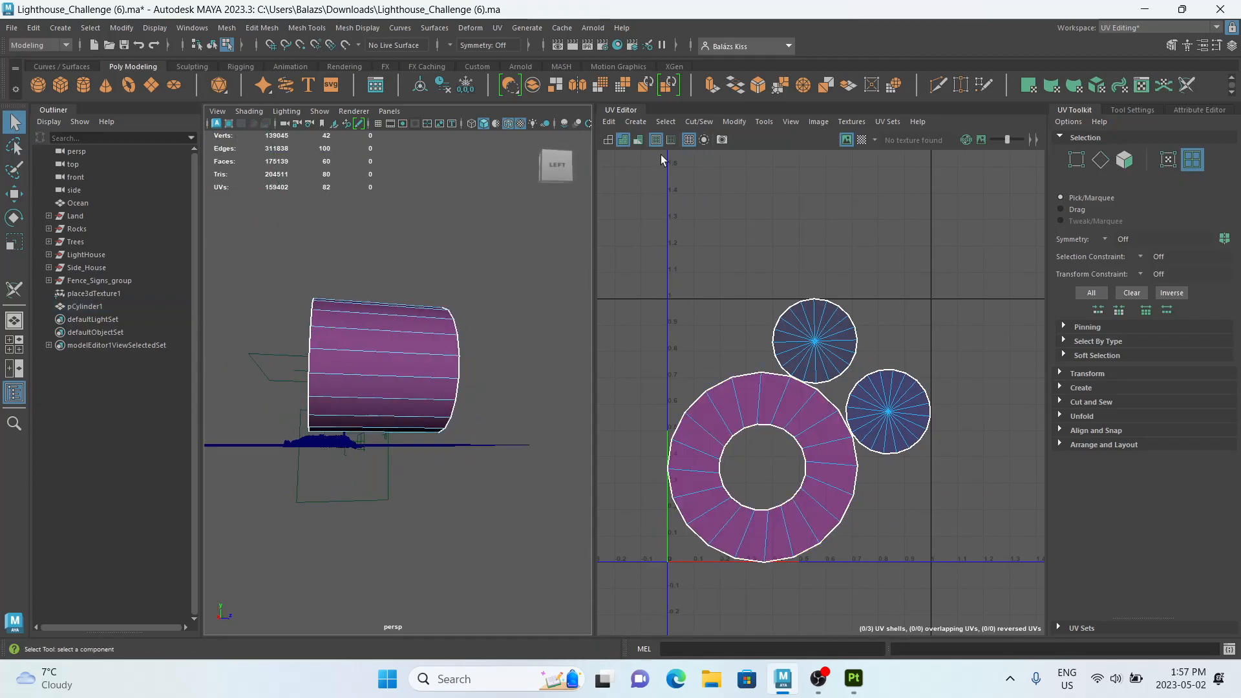
click(624, 140)
alt+middle_drag(721, 326, 706, 342)
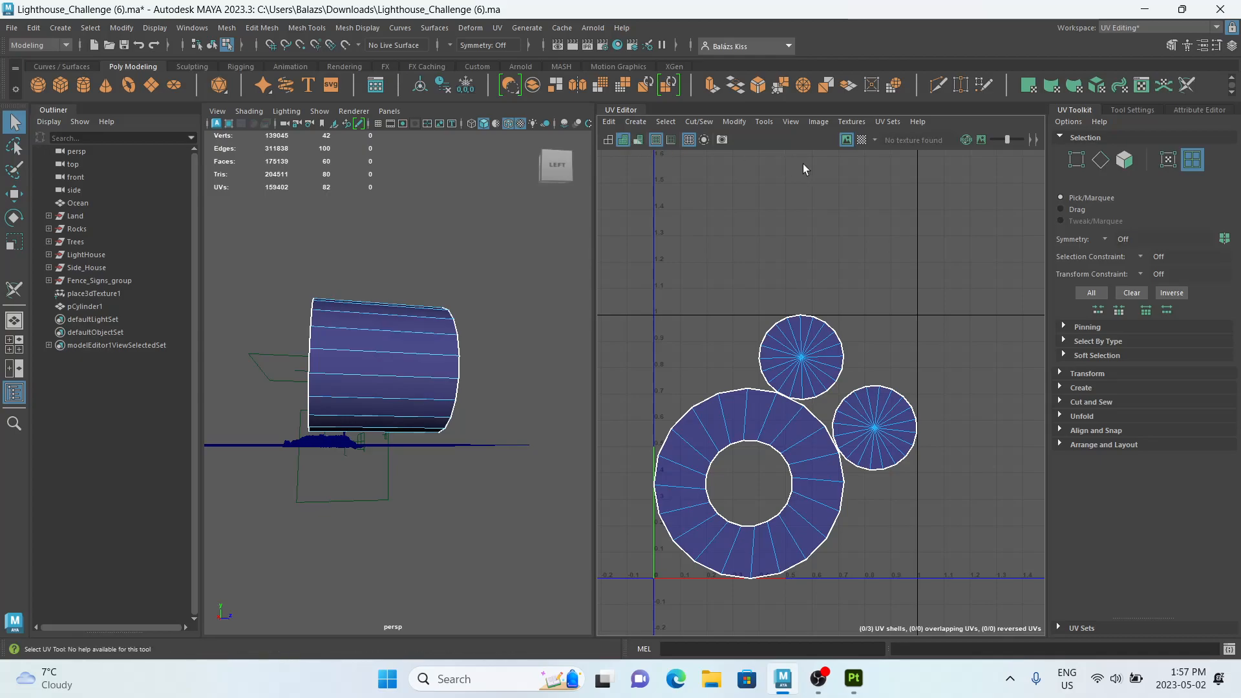
click(861, 140)
Examine the checker pattern for distortion on the cylinder's side and select the ring-shaped shell it belongs to.
alt+drag(538, 335, 252, 337)
scroll(324, 374, up, 3)
scroll(370, 354, up, 3)
scroll(370, 354, up, 2)
mouse_move(440, 353)
alt+mouse_down()
mouse_move(362, 364)
mouse_move(441, 348)
alt+mouse_up()
scroll(367, 366, down, 5)
scroll(441, 348, up, 3)
click(683, 467)
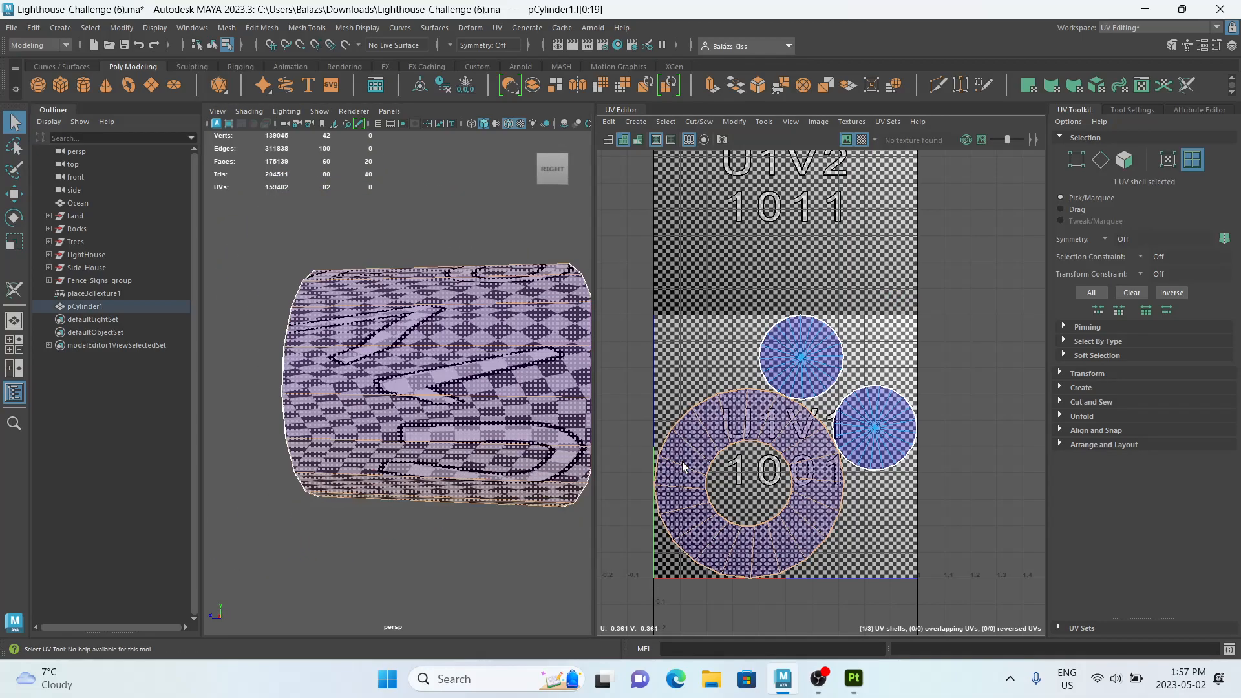
Select one lengthwise edge on the cylinder's side and cut the UVs along it.
right_drag(384, 290, 392, 258)
click(397, 303)
key(ctrl+x)
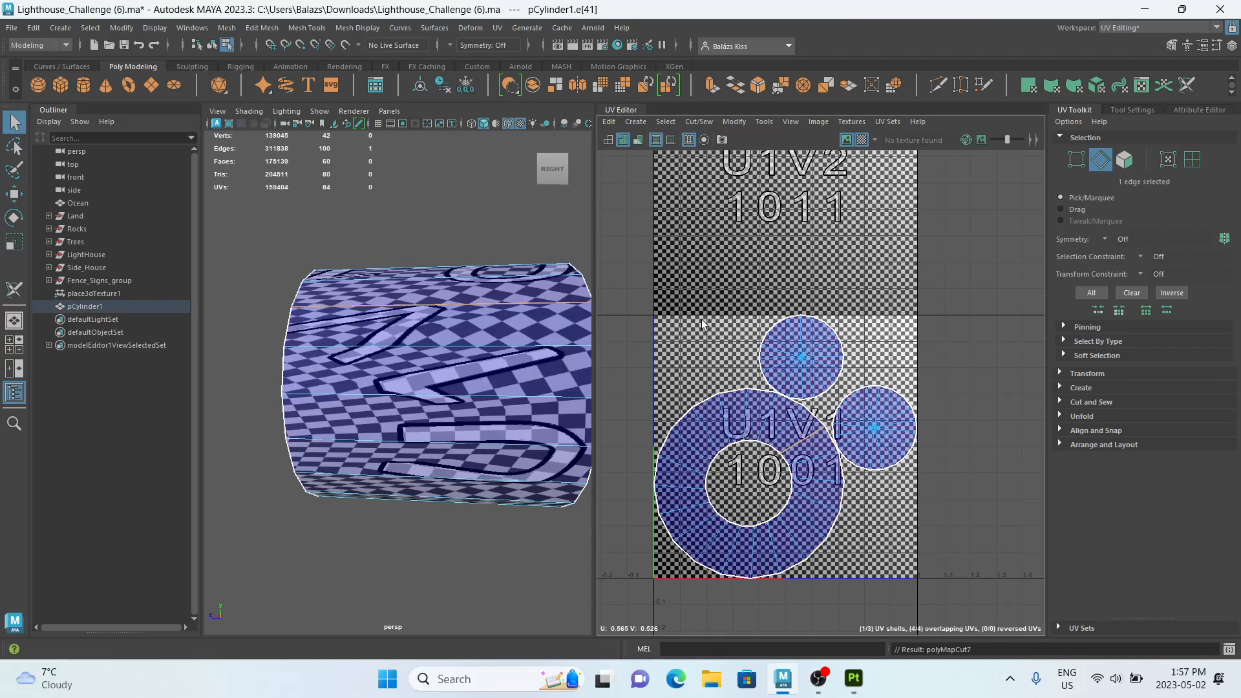
Unfold the ring-shaped side shell into a strip, and lay out all three UV shells.
right_drag(716, 419, 663, 390)
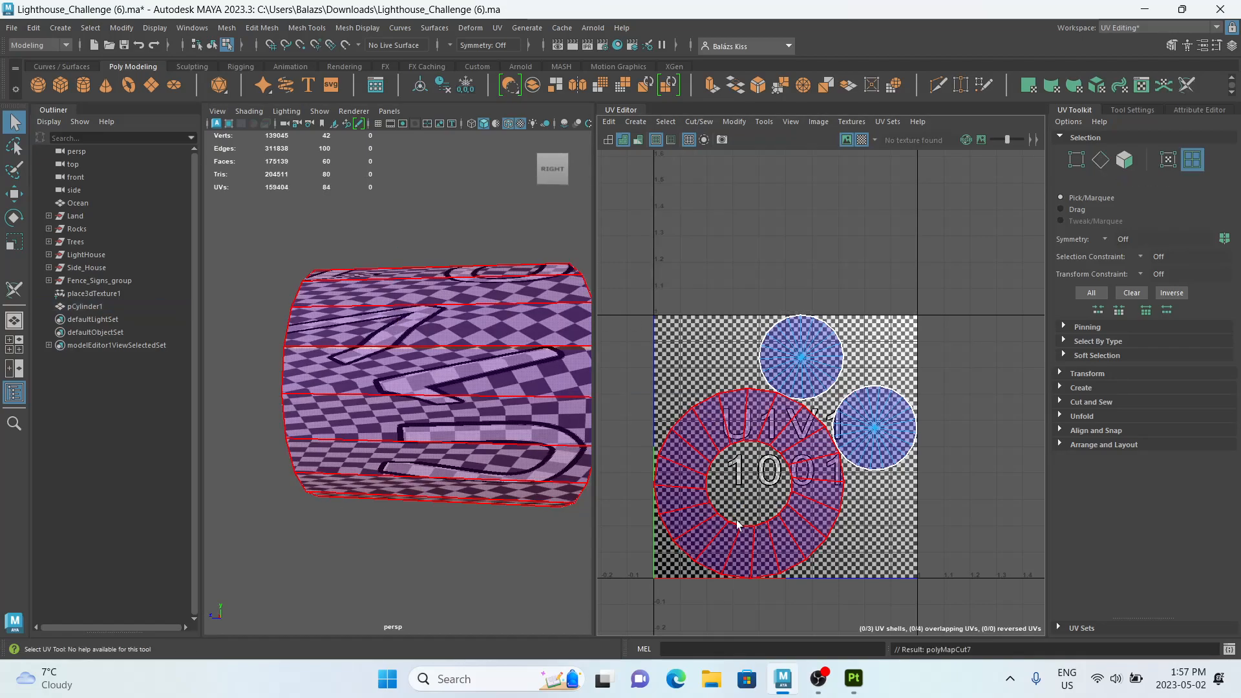
click(731, 524)
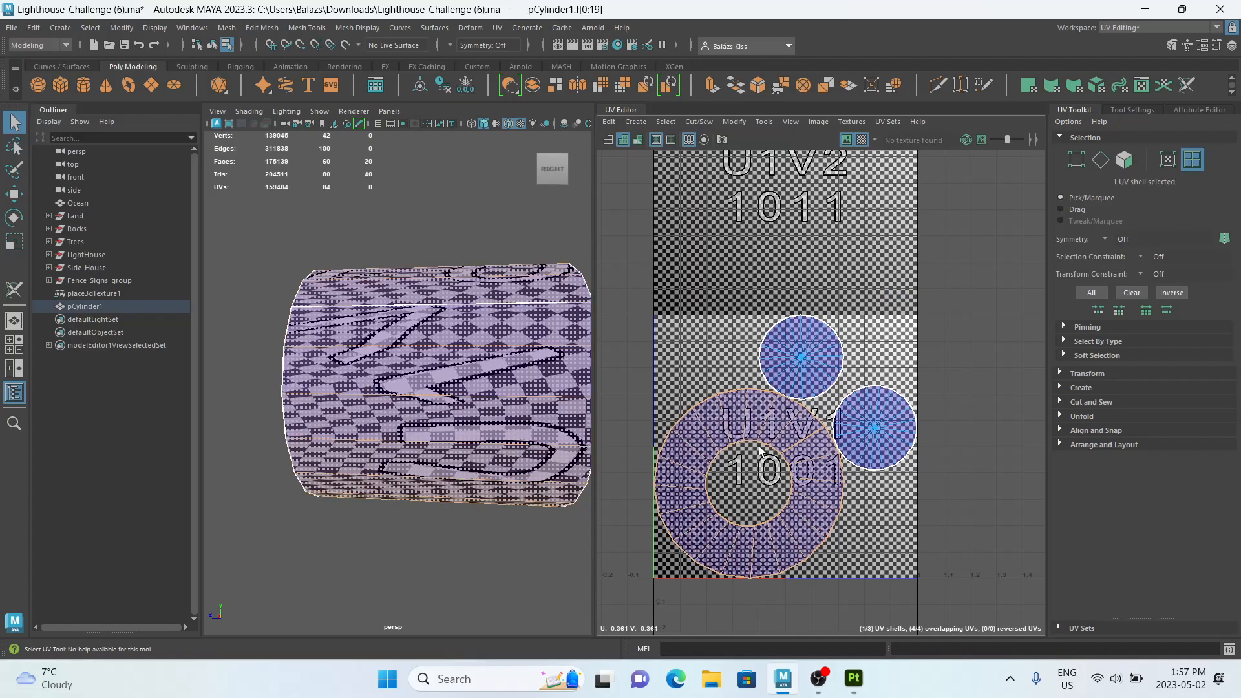
key(ctrl+u)
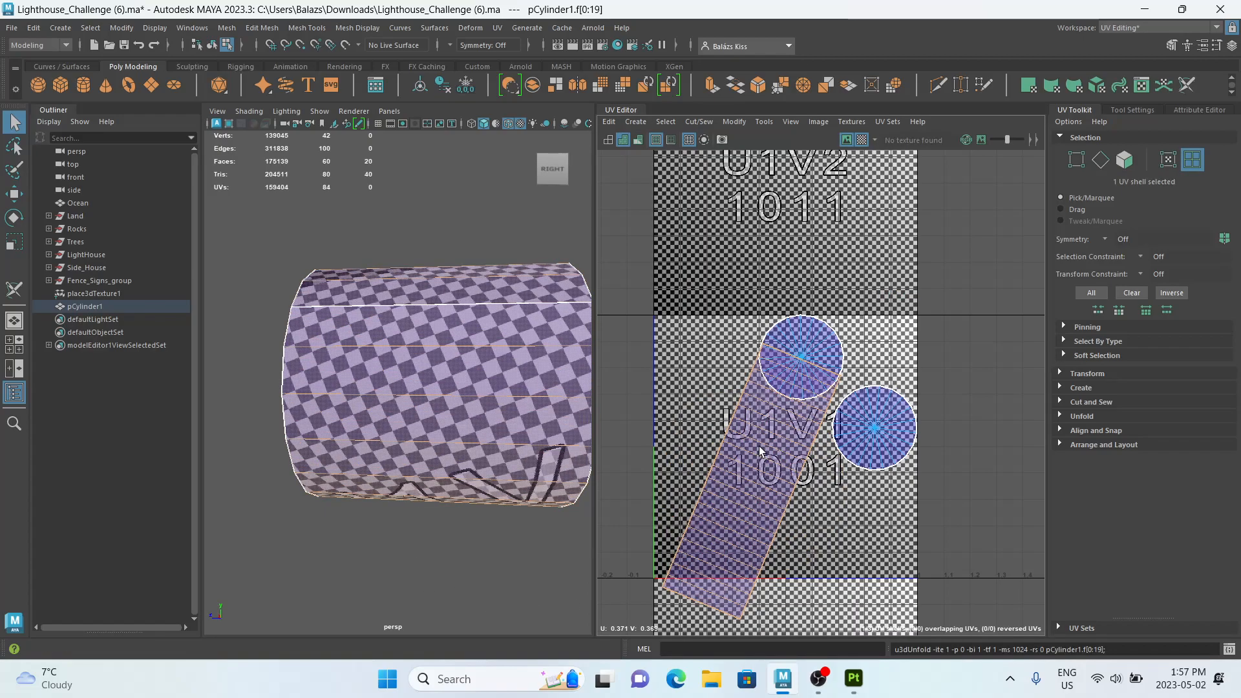
drag(762, 451, 1011, 238)
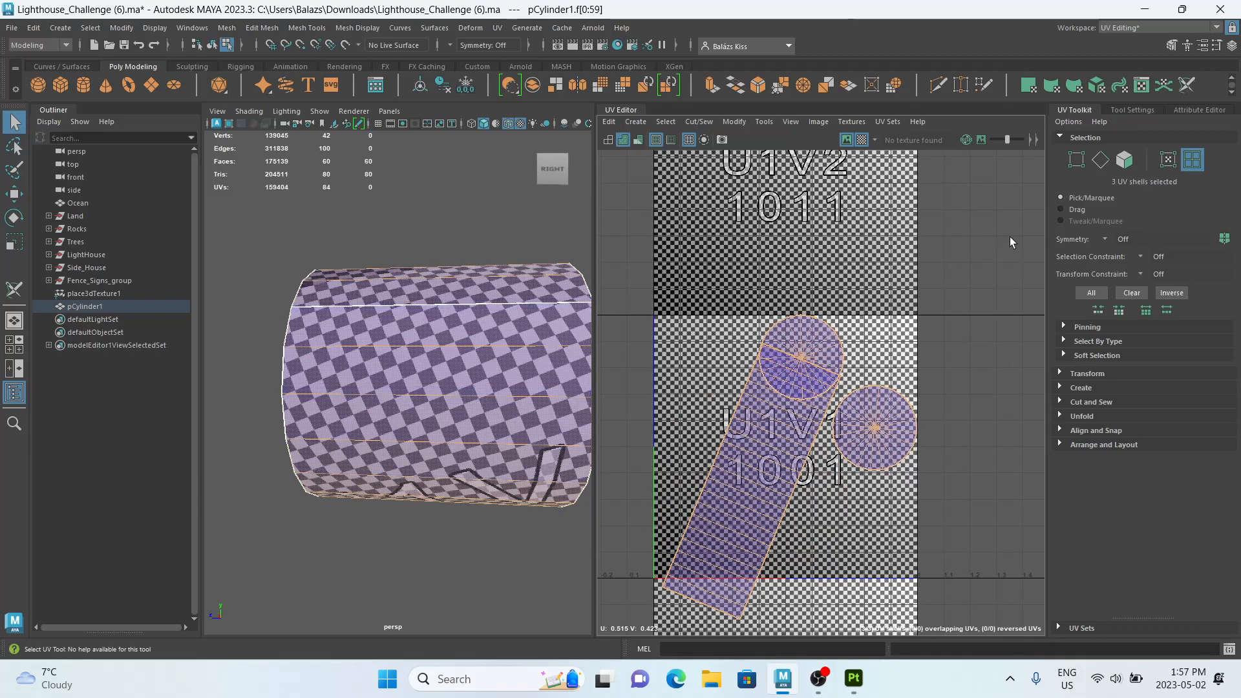
key(ctrl+l)
Straighten the side strip with Orient Shells, and lay out all three UV shells of the cylinder again.
click(802, 364)
key(e)
shift+right_click(710, 351)
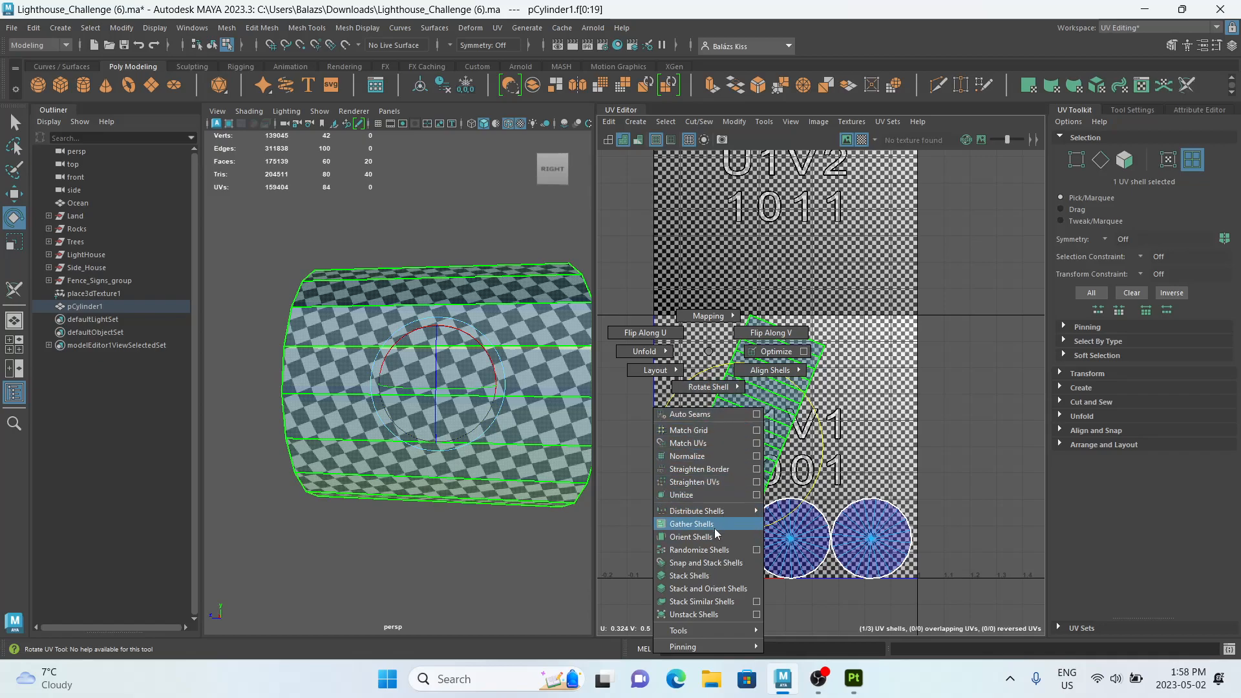
right_drag(720, 553, 691, 537)
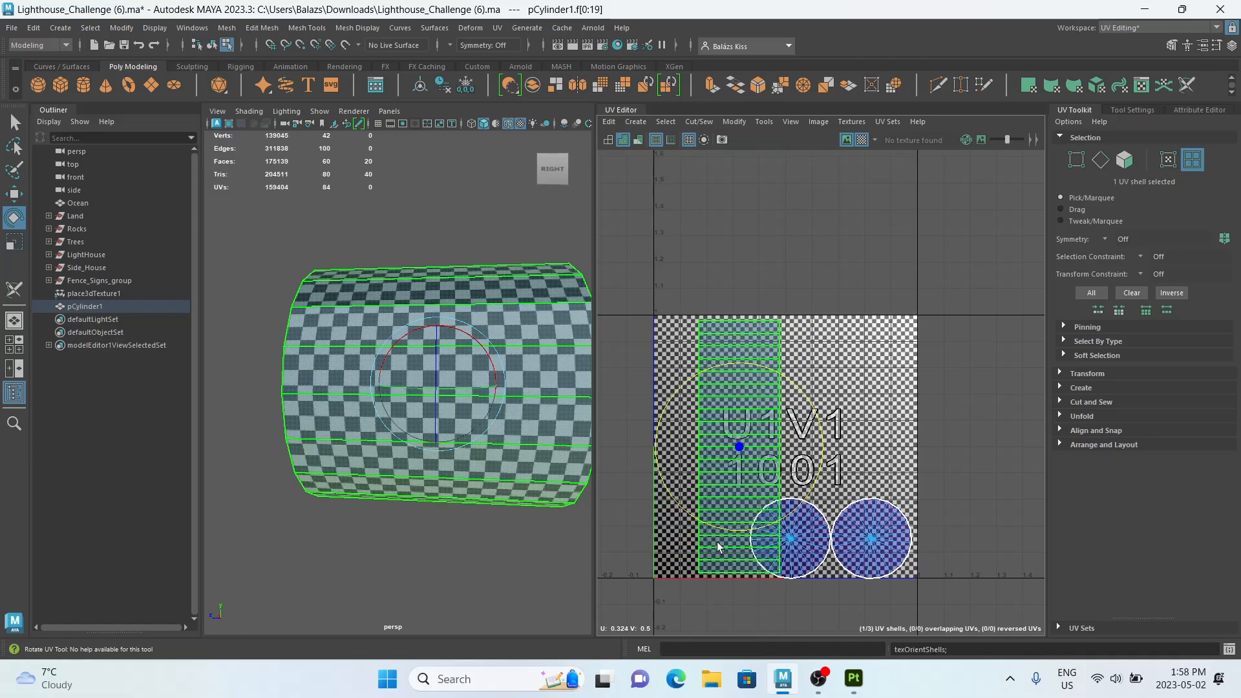
drag(676, 598, 975, 325)
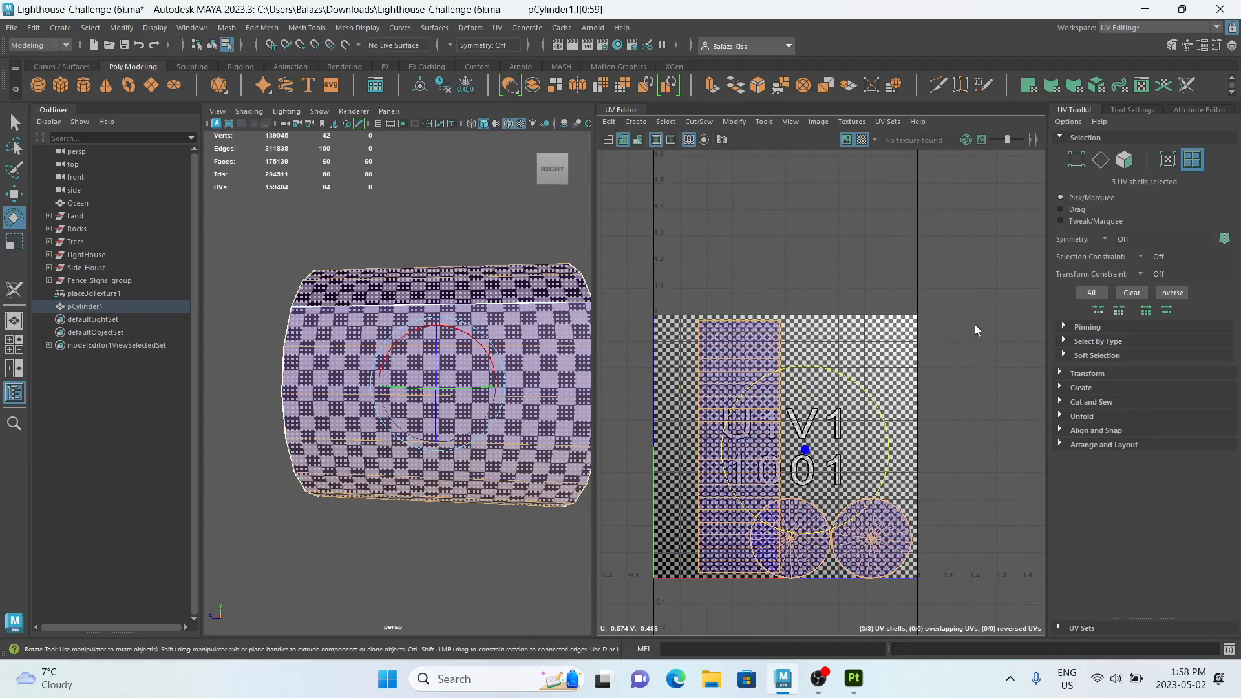
key(ctrl+l)
click(897, 317)
Try stacking and gathering the two circular cap shells, undoing each arrangement.
alt+drag(585, 323, 512, 323)
click(789, 542)
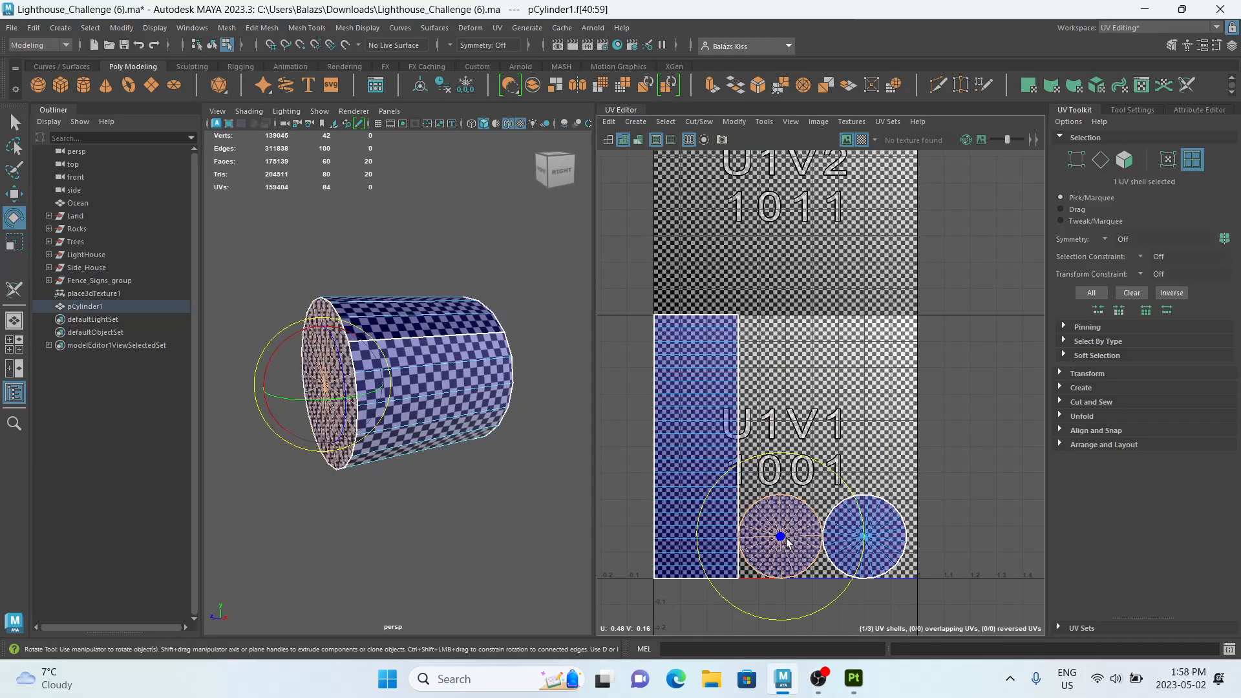
shift+right_drag(880, 351, 883, 576)
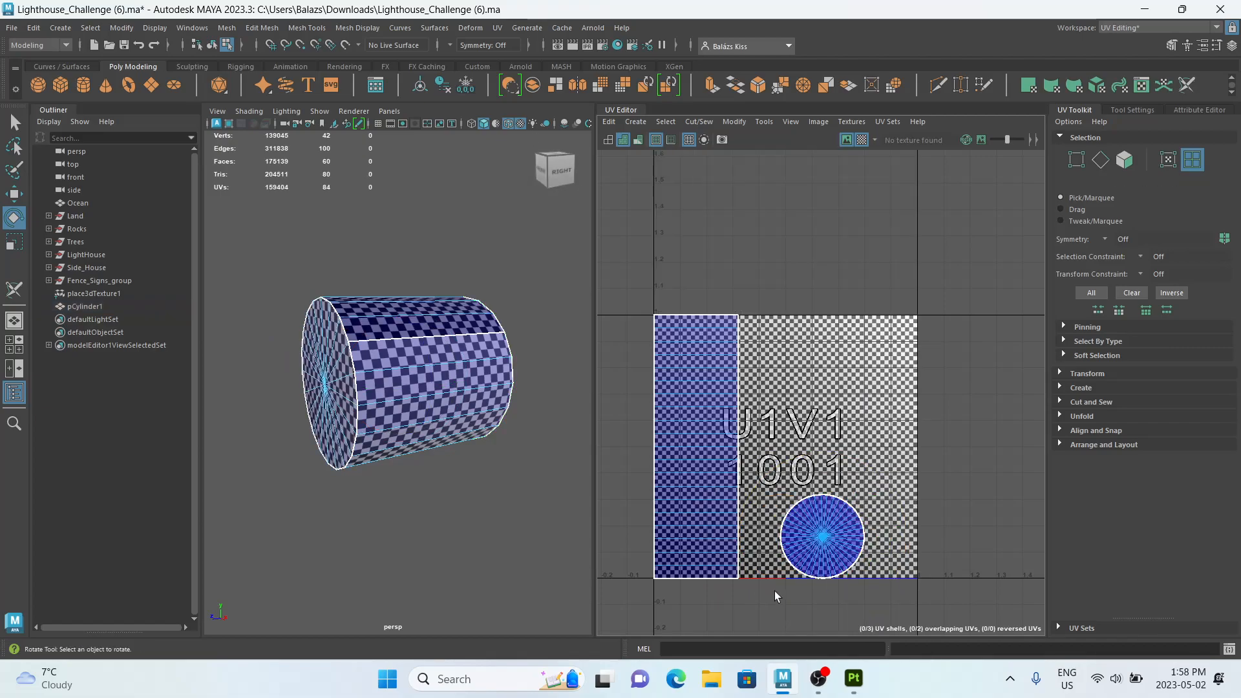
key(ctrl+z)
mouse_move(912, 509)
shift+right_down()
mouse_move(918, 618)
mouse_move(909, 492)
mouse_move(908, 527)
shift+right_up()
key(ctrl+z)
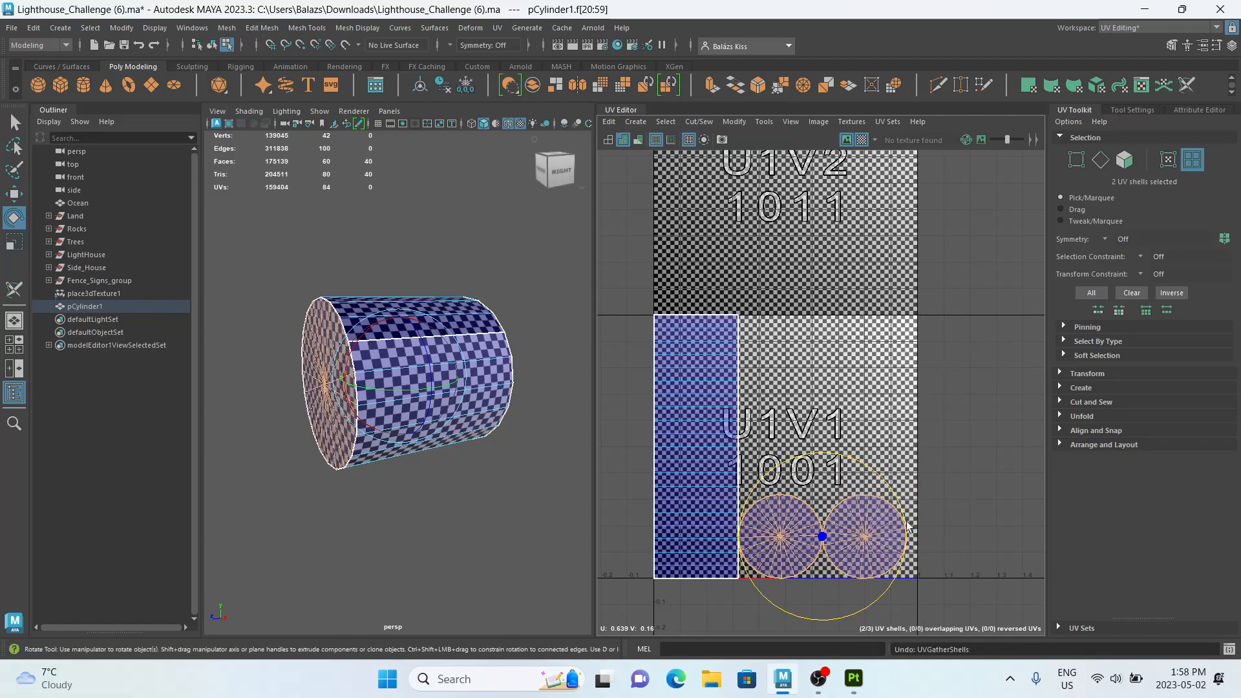
shift+right_drag(904, 351, 987, 516)
key(ctrl+z)
click(942, 460)
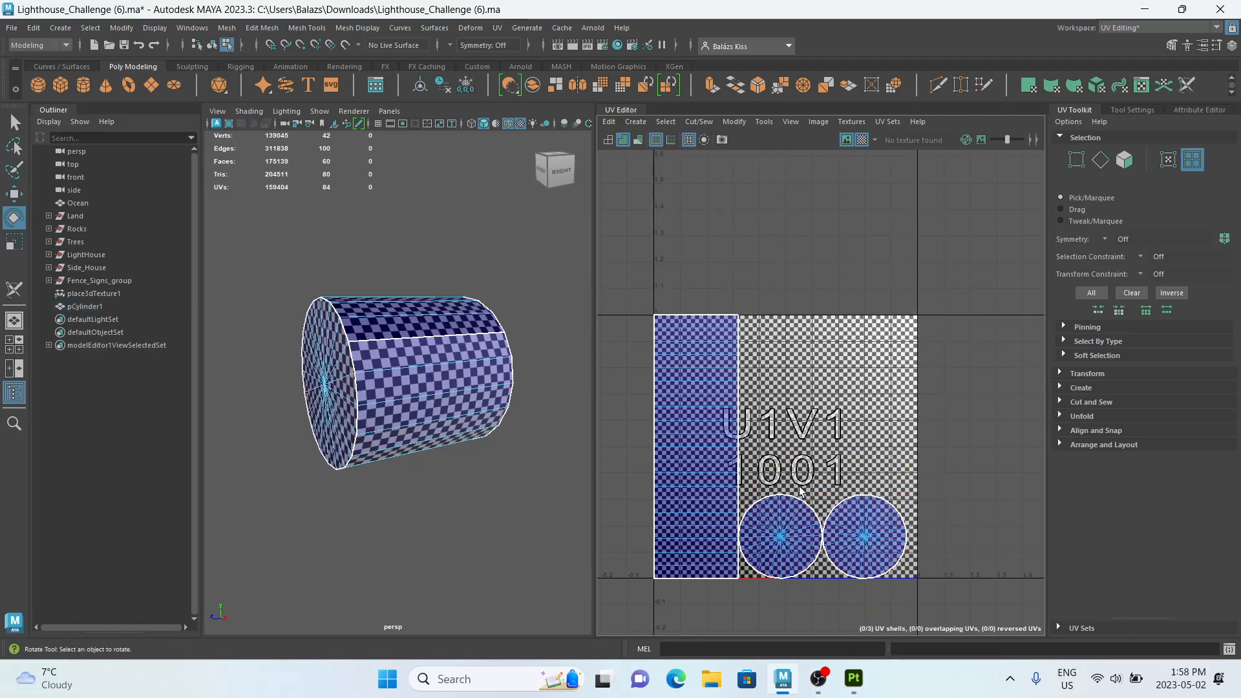
Return the test cylinder to object mode, leave its isolated view, and delete it from the scene.
scroll(404, 370, down, 3)
shift+right_drag(738, 351, 712, 647)
right_drag(383, 289, 518, 158)
key(ctrl+1)
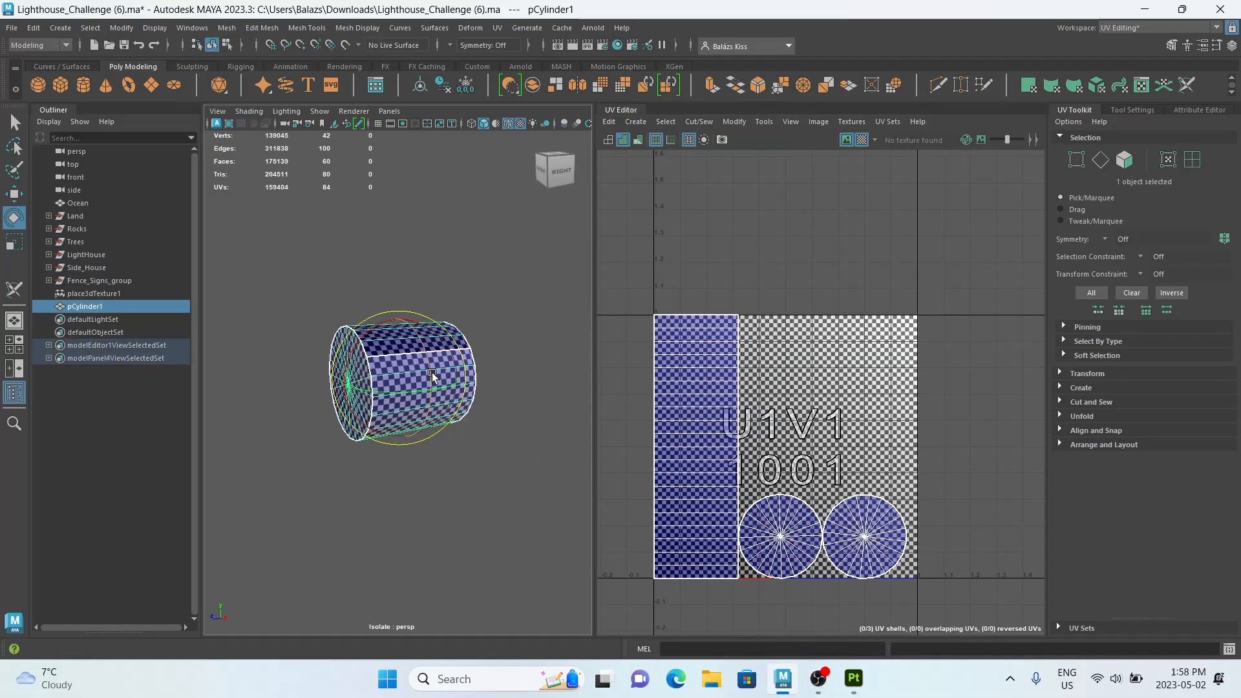
key(ctrl+1)
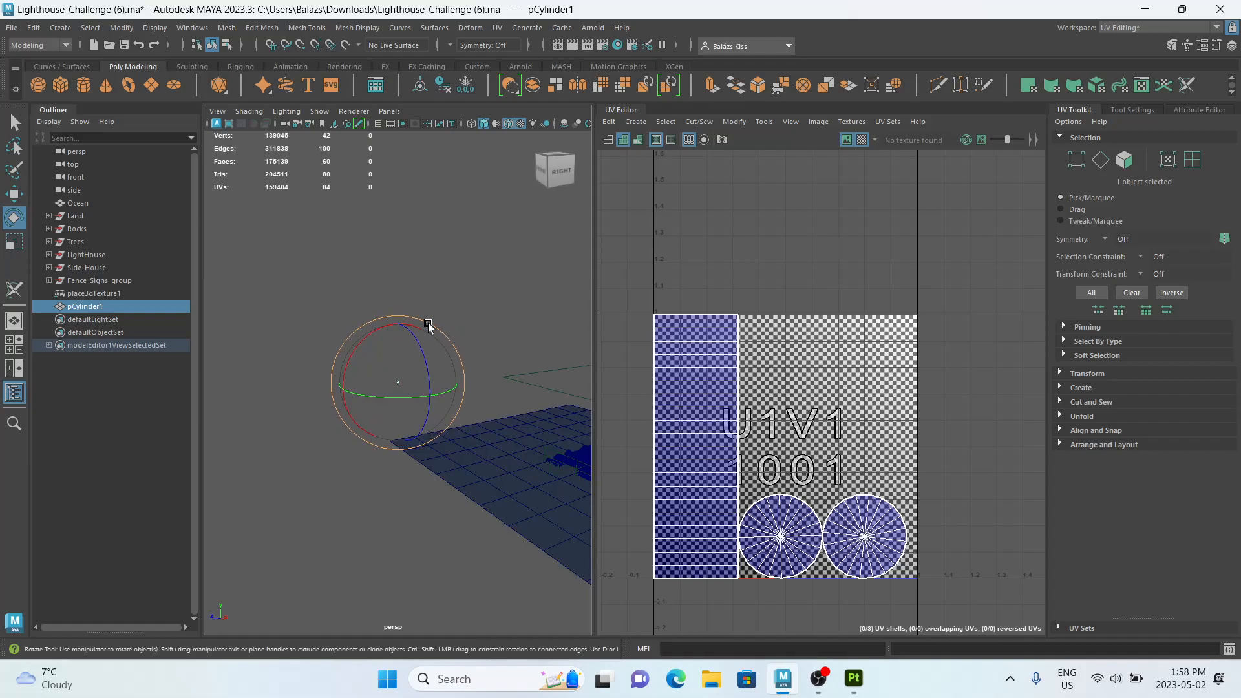
click(460, 300)
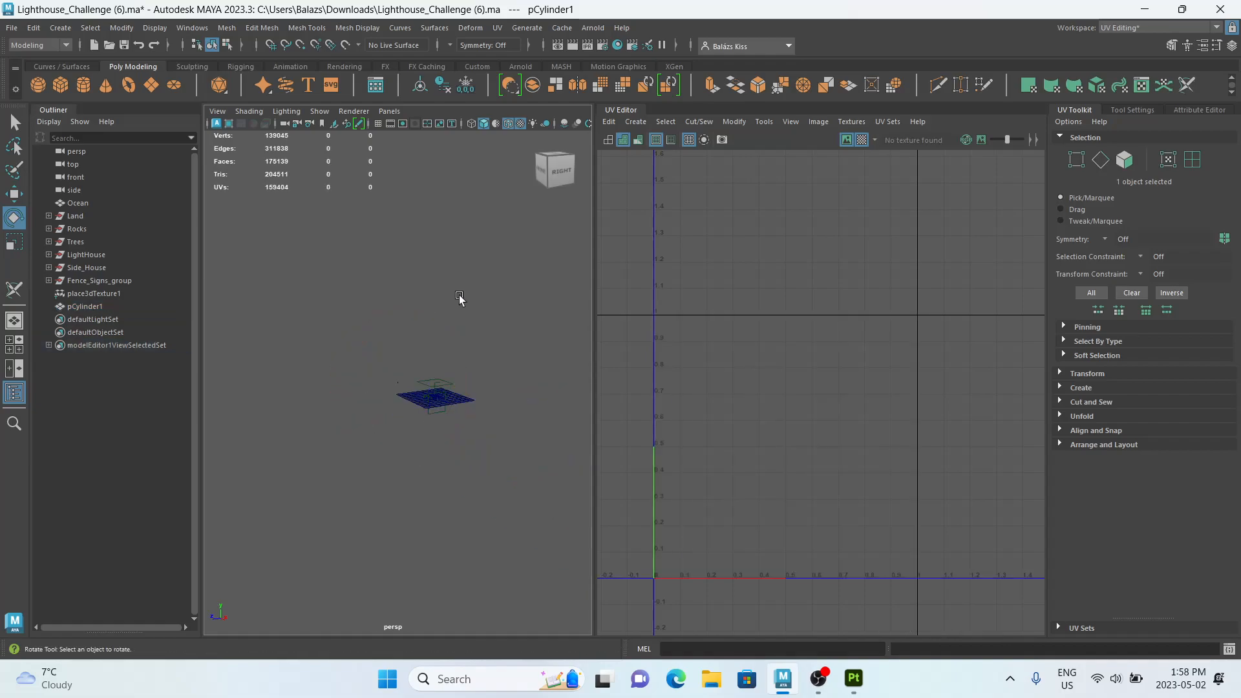
click(396, 387)
key(Delete)
Switch the workspace to General and select the round base at the foot of the lighthouse.
scroll(392, 366, up, 4)
alt+middle_drag(278, 298, 232, 262)
scroll(469, 399, up, 10)
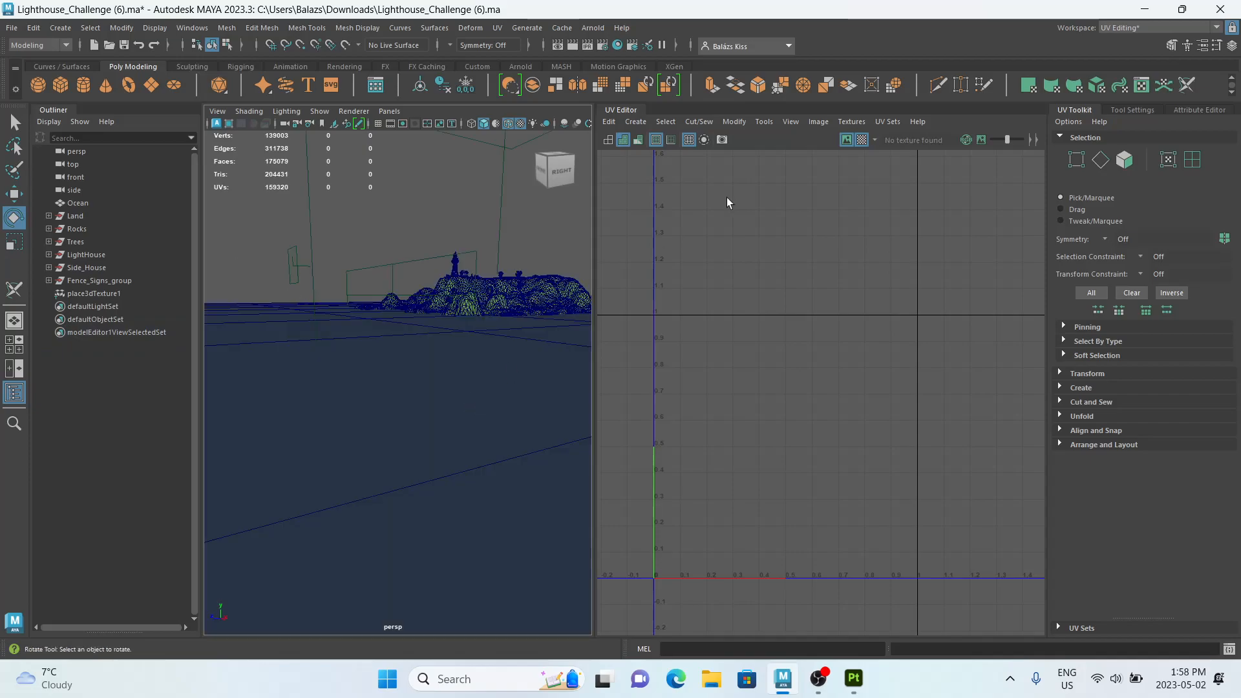
click(1138, 29)
click(1139, 45)
scroll(672, 307, up, 5)
alt+drag(676, 305, 582, 255)
scroll(612, 225, up, 8)
scroll(598, 226, down, 7)
scroll(582, 254, up, 8)
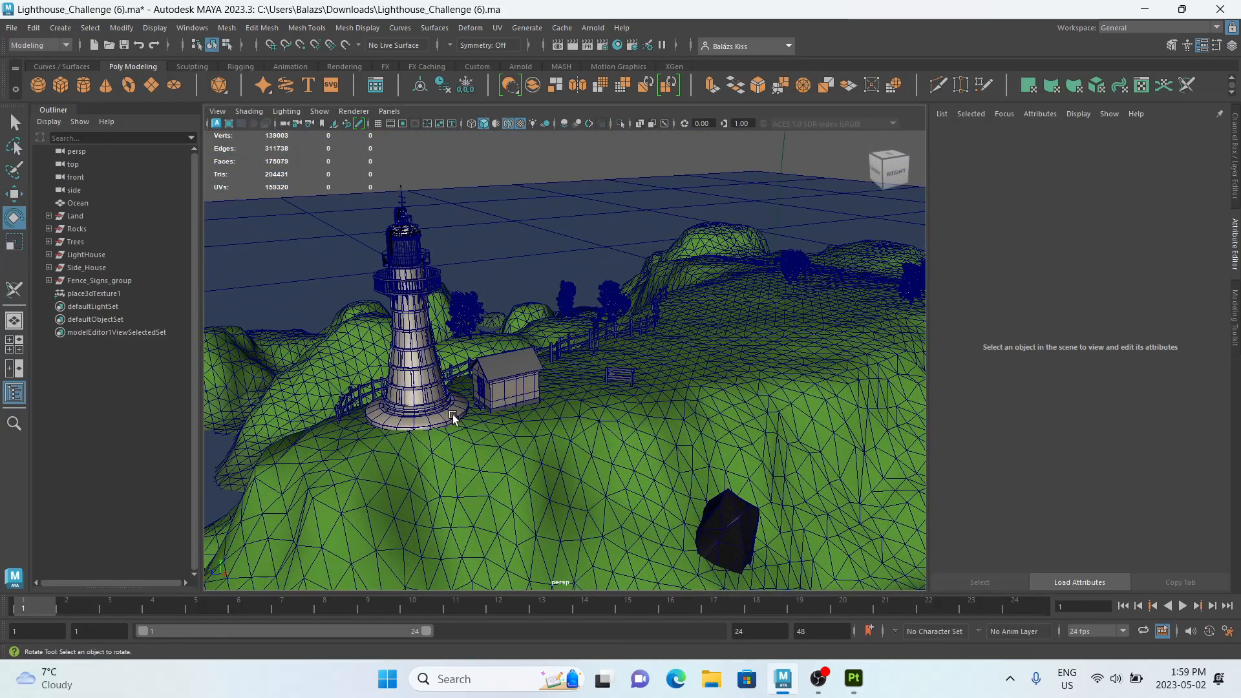
click(453, 418)
alt+right_drag(453, 418, 479, 396)
click(11, 20)
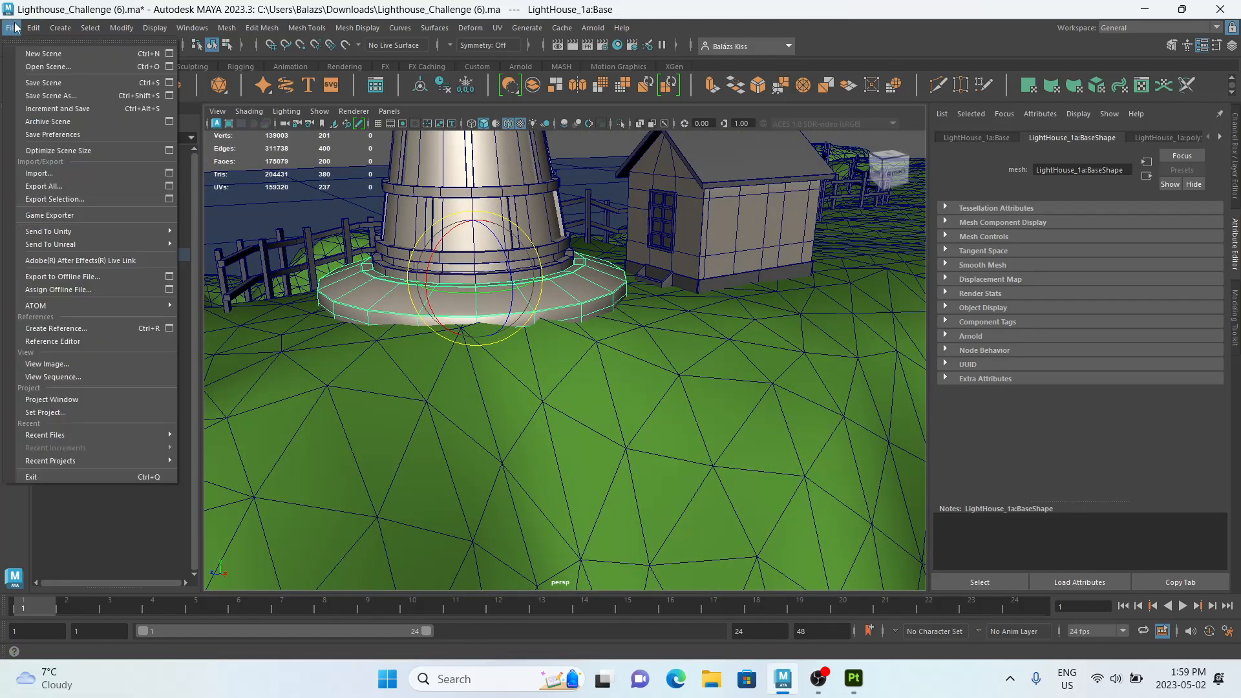
click(79, 196)
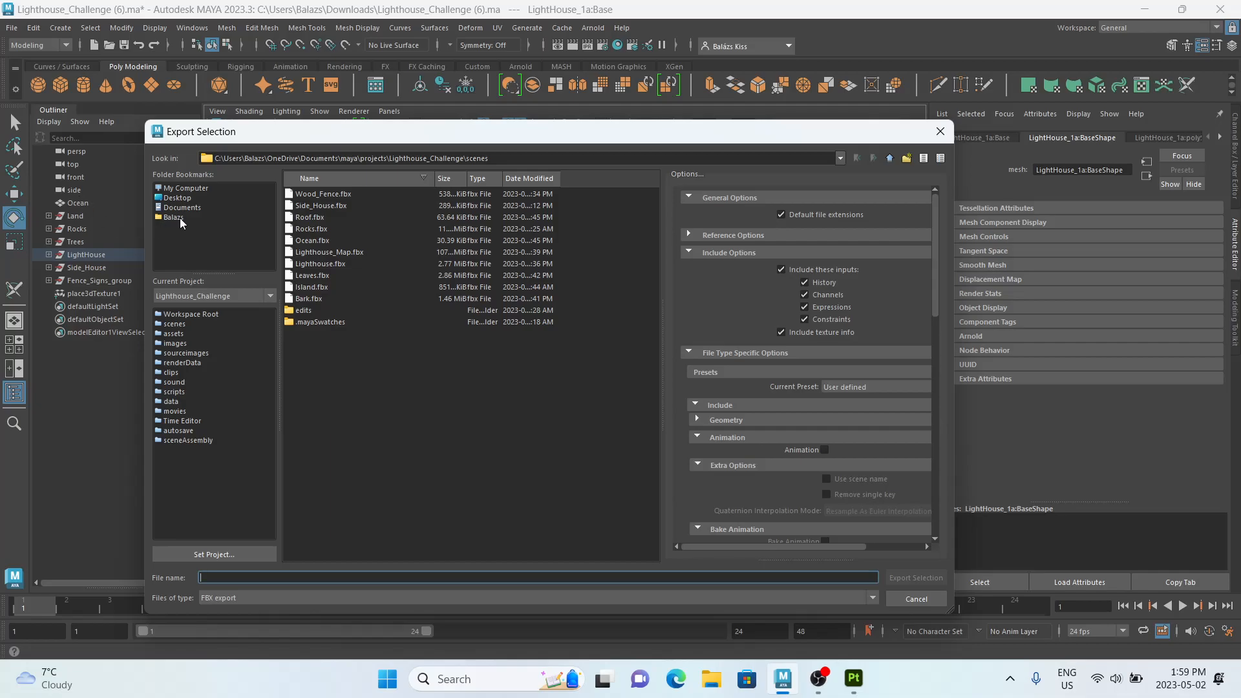
click(916, 599)
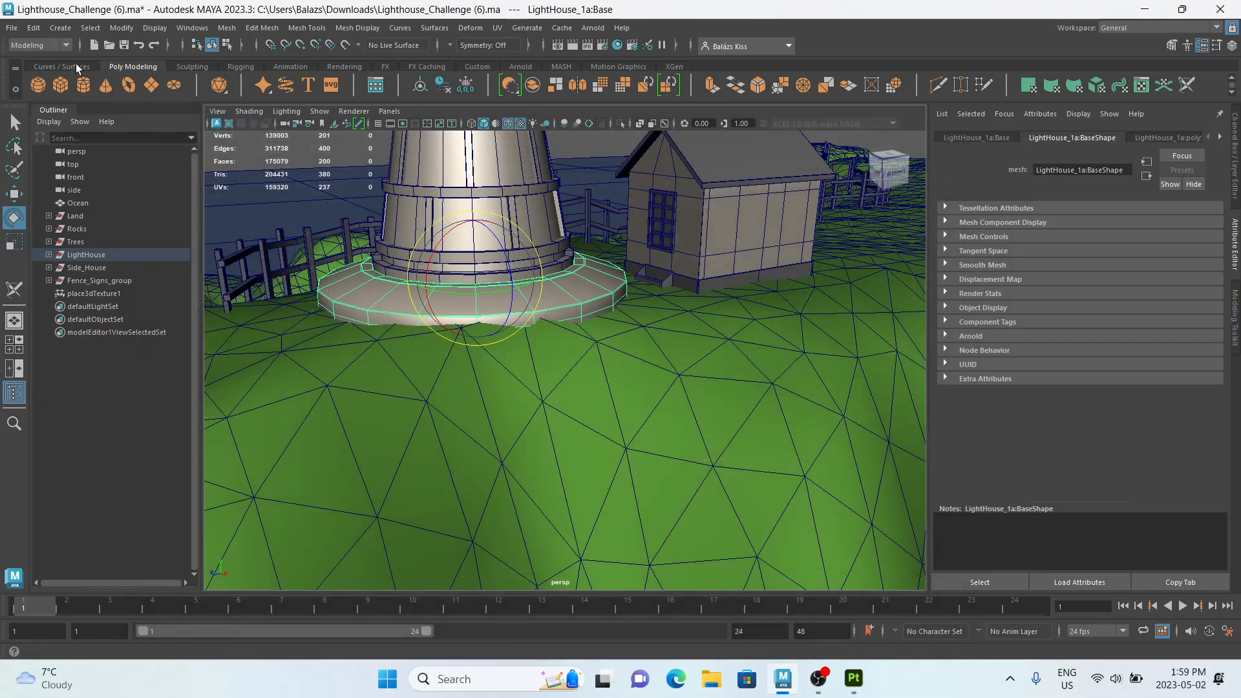
Create a new Maya project named TutorialLighthouse.
click(13, 28)
click(69, 399)
double_click(736, 271)
text(TutorialLighthouse)
click(537, 555)
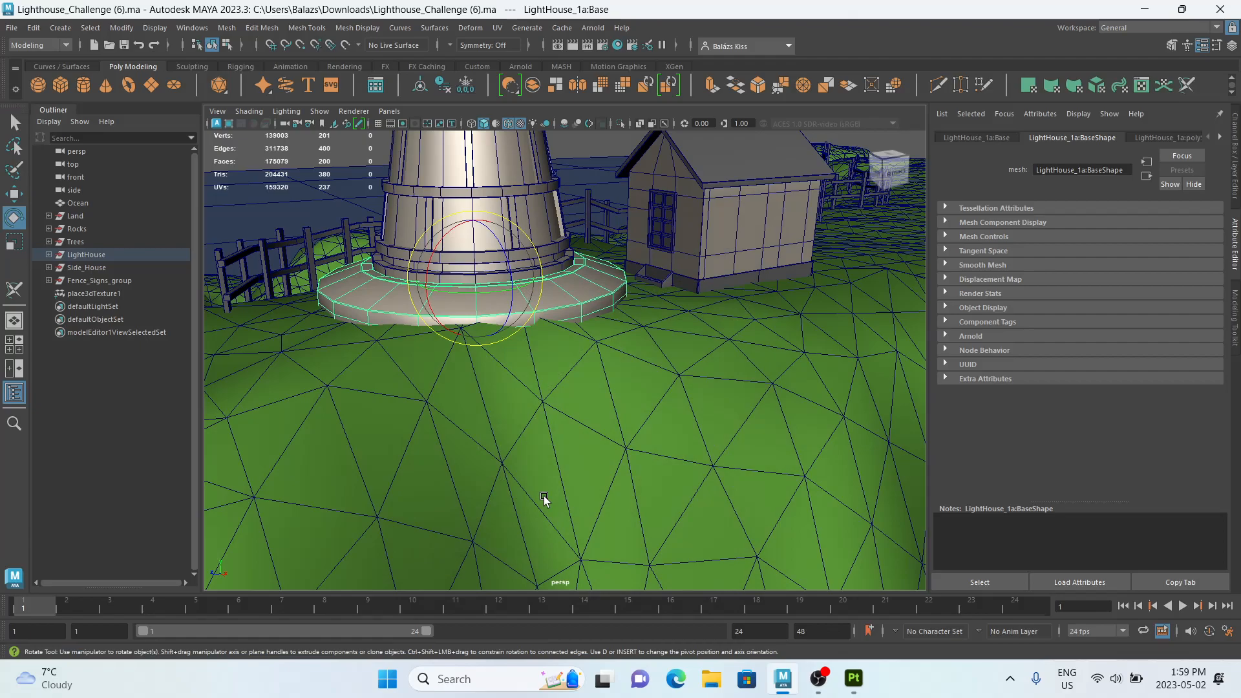
Export the selected lighthouse base as an FBX file named test into the project's assets folder.
click(5, 27)
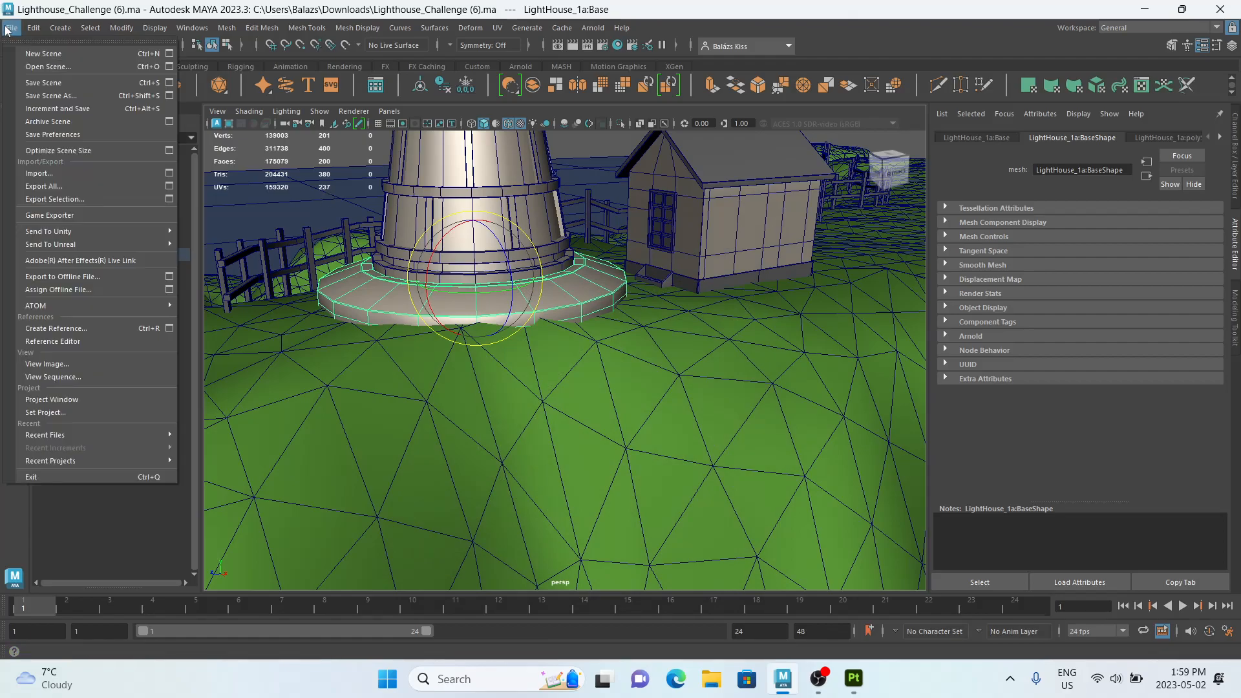
click(73, 204)
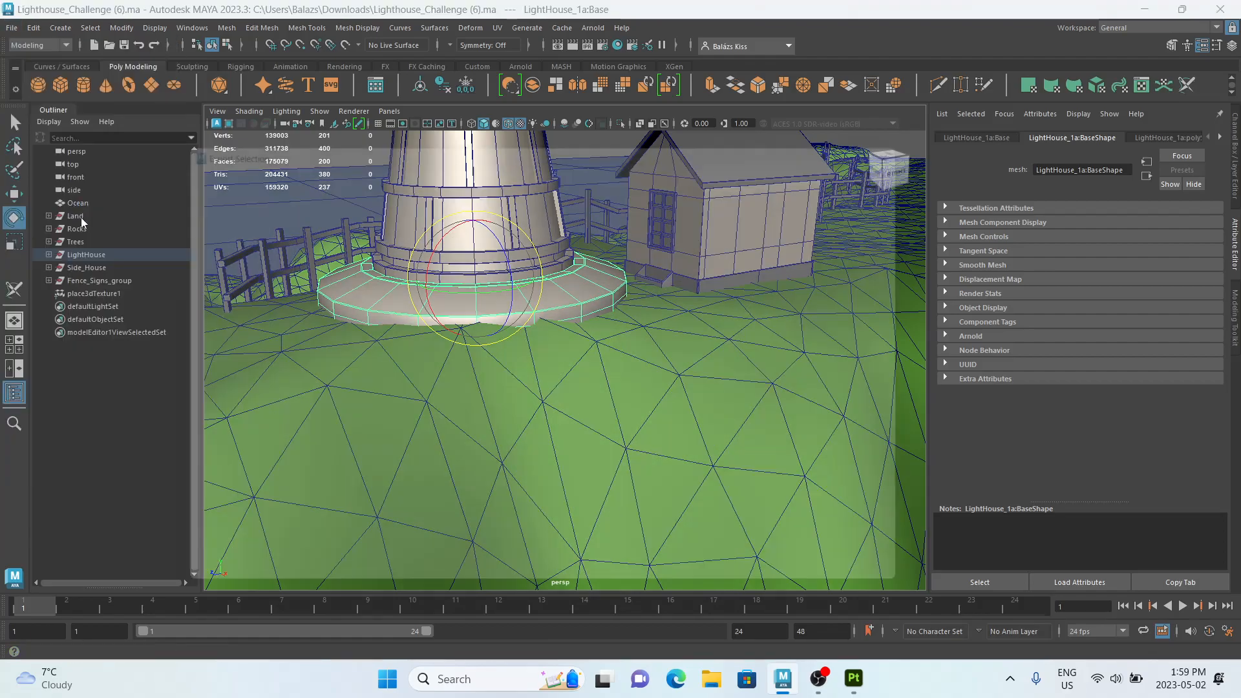
click(182, 334)
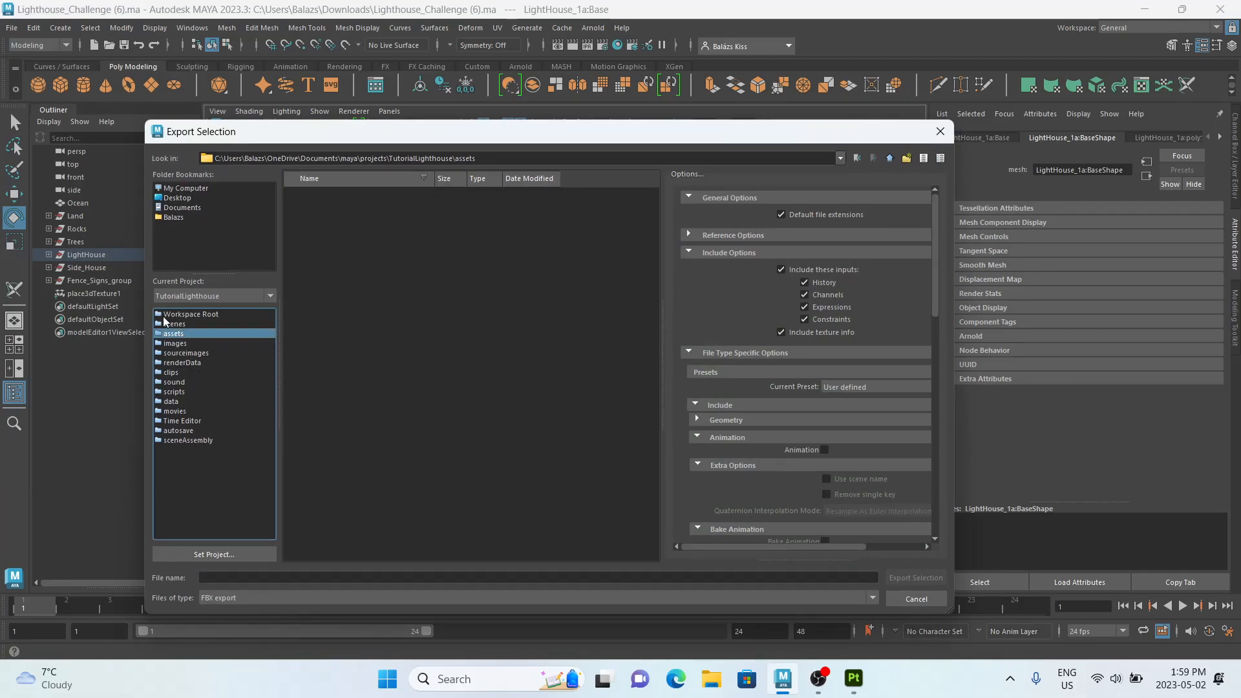
click(350, 575)
text(Base)
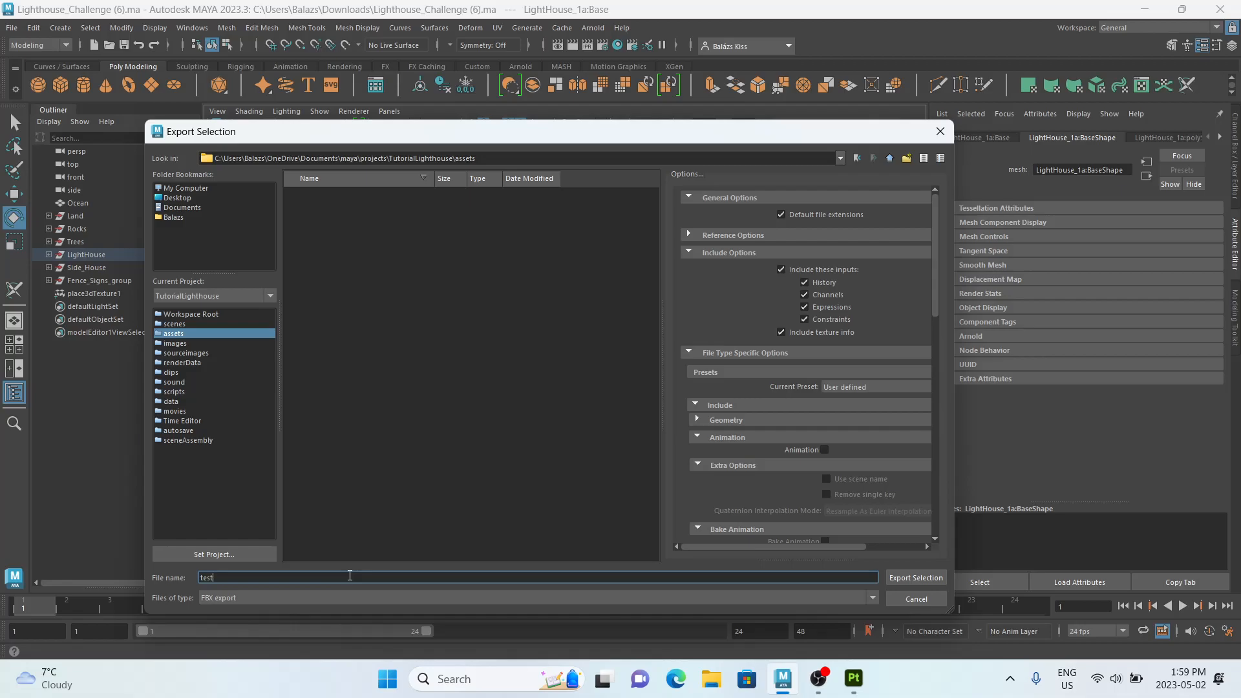
key(Return)
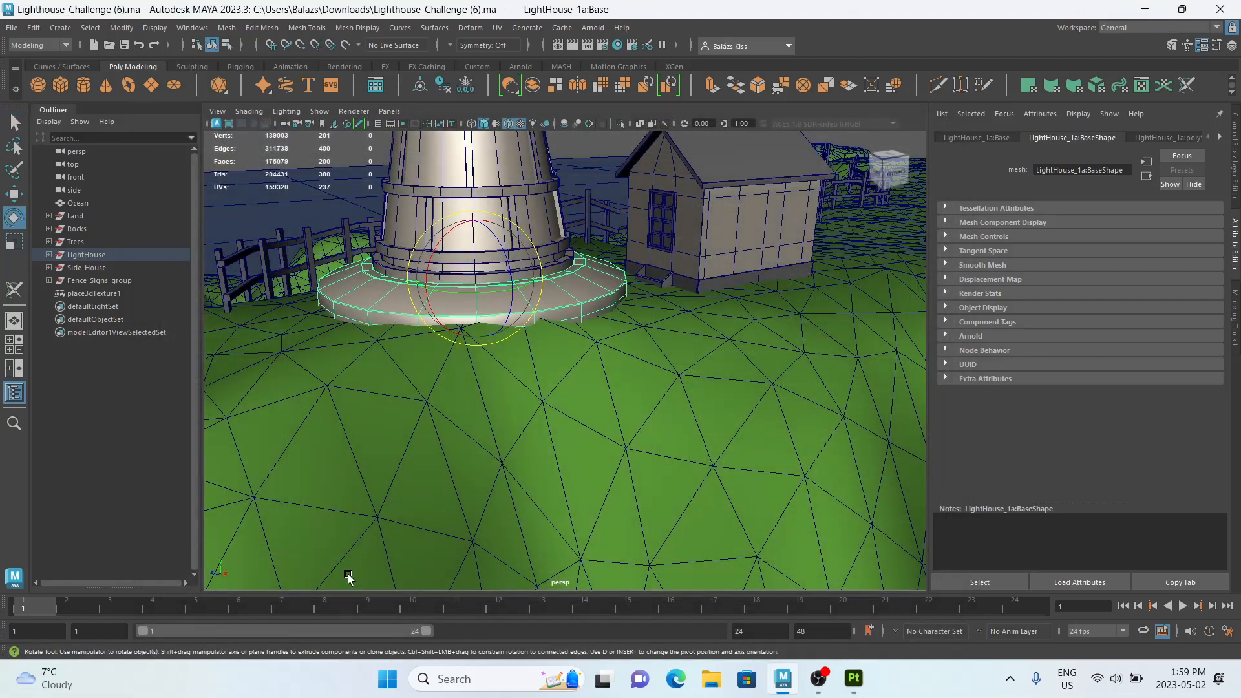
Review the FBX options for exporting the selection, including Embed Media, and close the export dialog without exporting.
click(11, 28)
key(Escape)
click(10, 29)
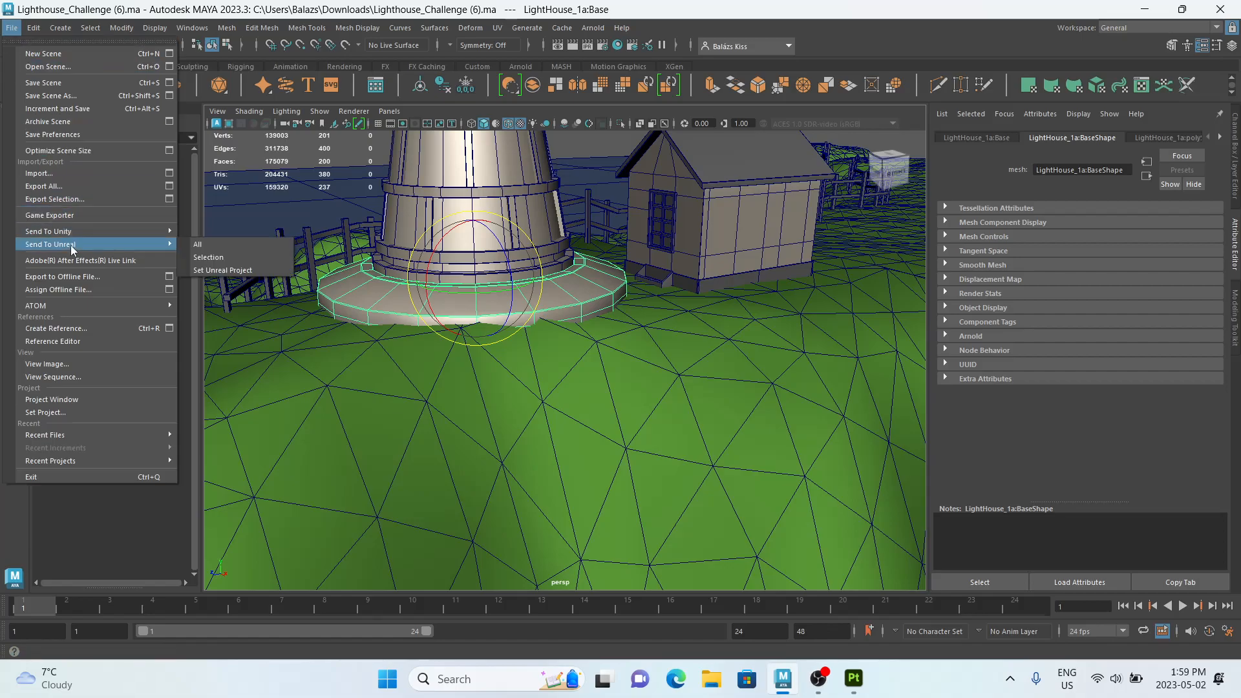
click(39, 200)
scroll(763, 401, down, 10)
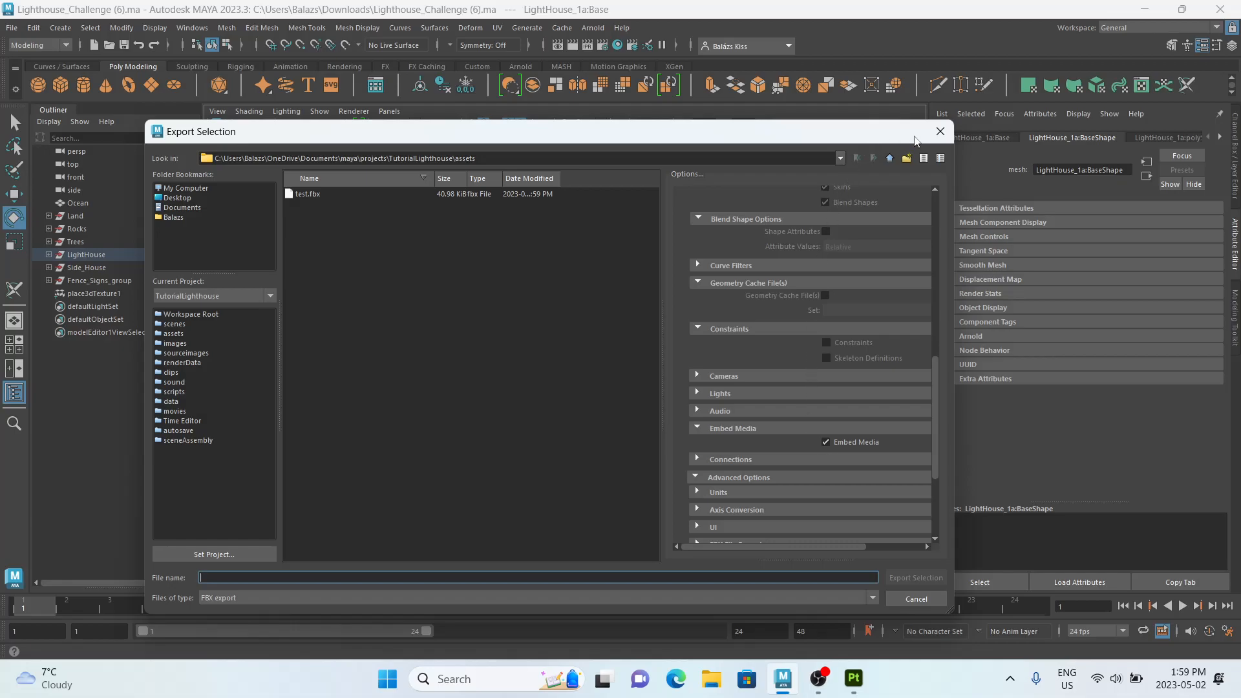
click(940, 131)
Look through the existing and new materials that can be assigned to the lighthouse base, without assigning any.
mouse_move(857, 692)
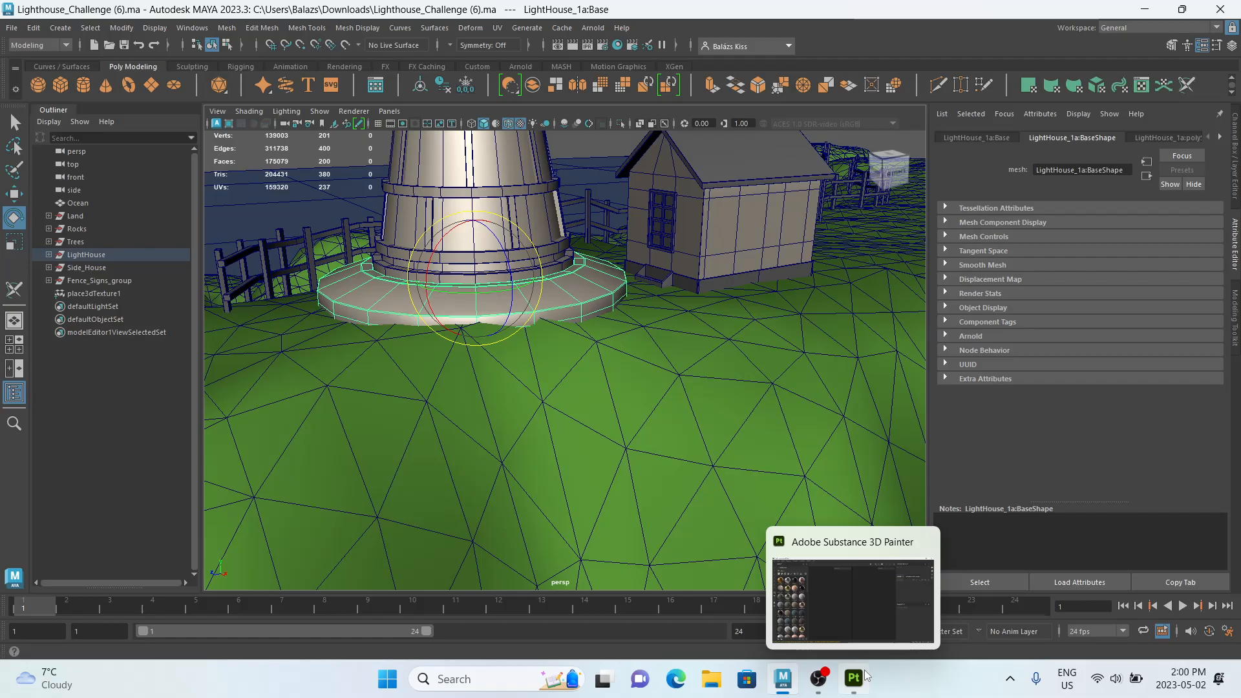
right_click(584, 289)
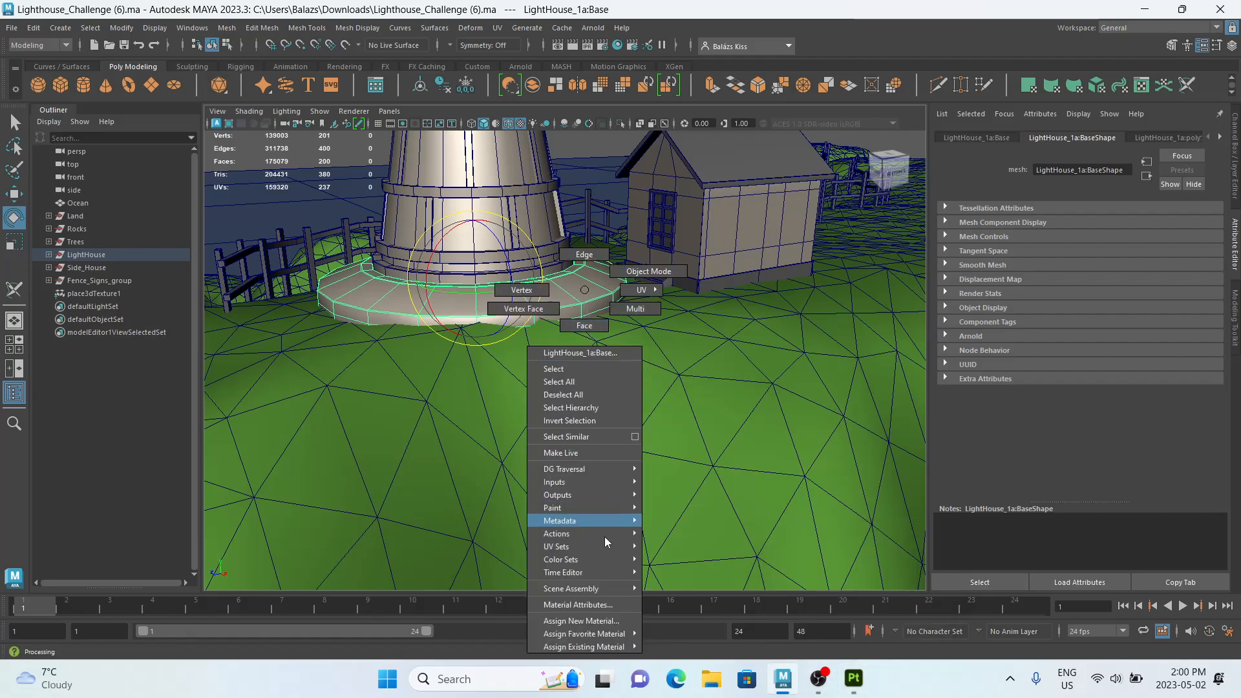
mouse_move(599, 644)
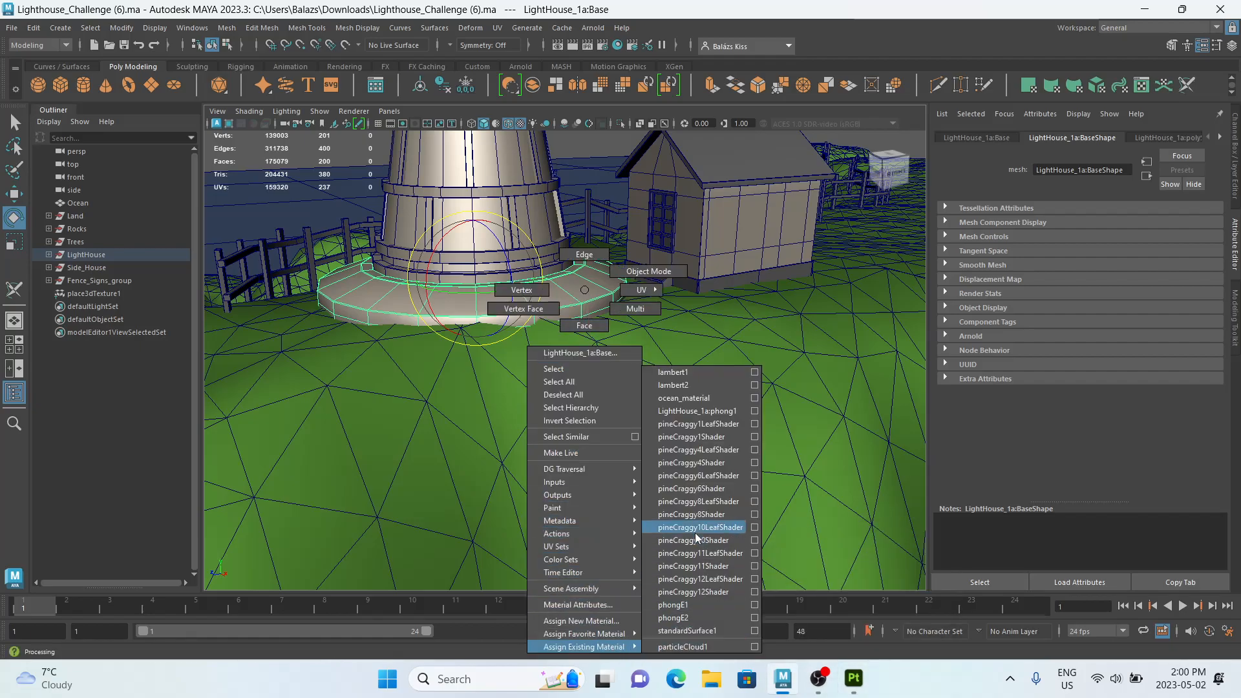
click(594, 621)
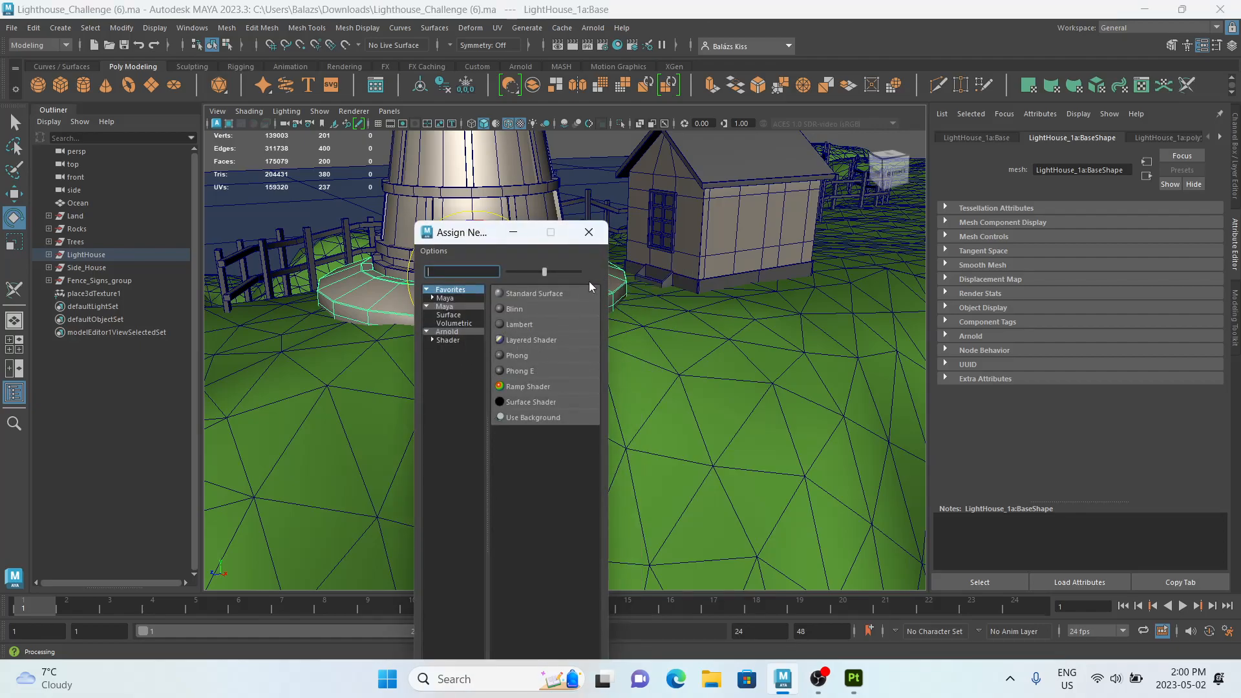
click(587, 233)
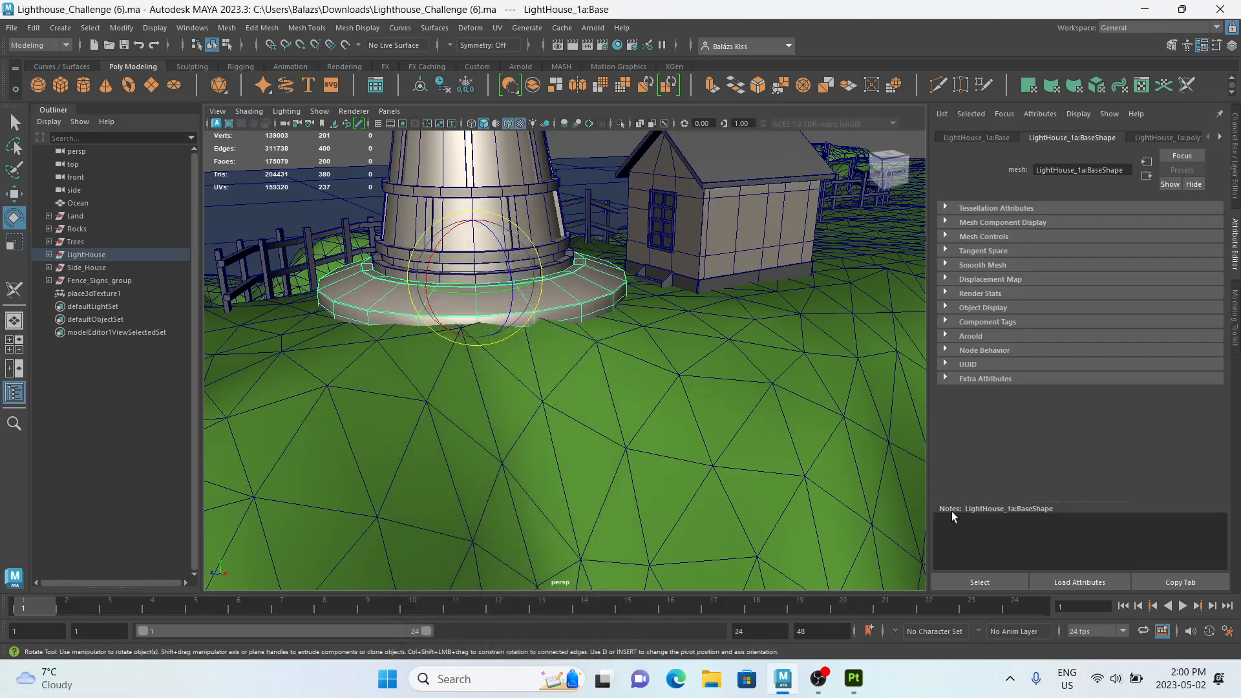
Switch to Substance 3D Painter and start a new project.
click(854, 679)
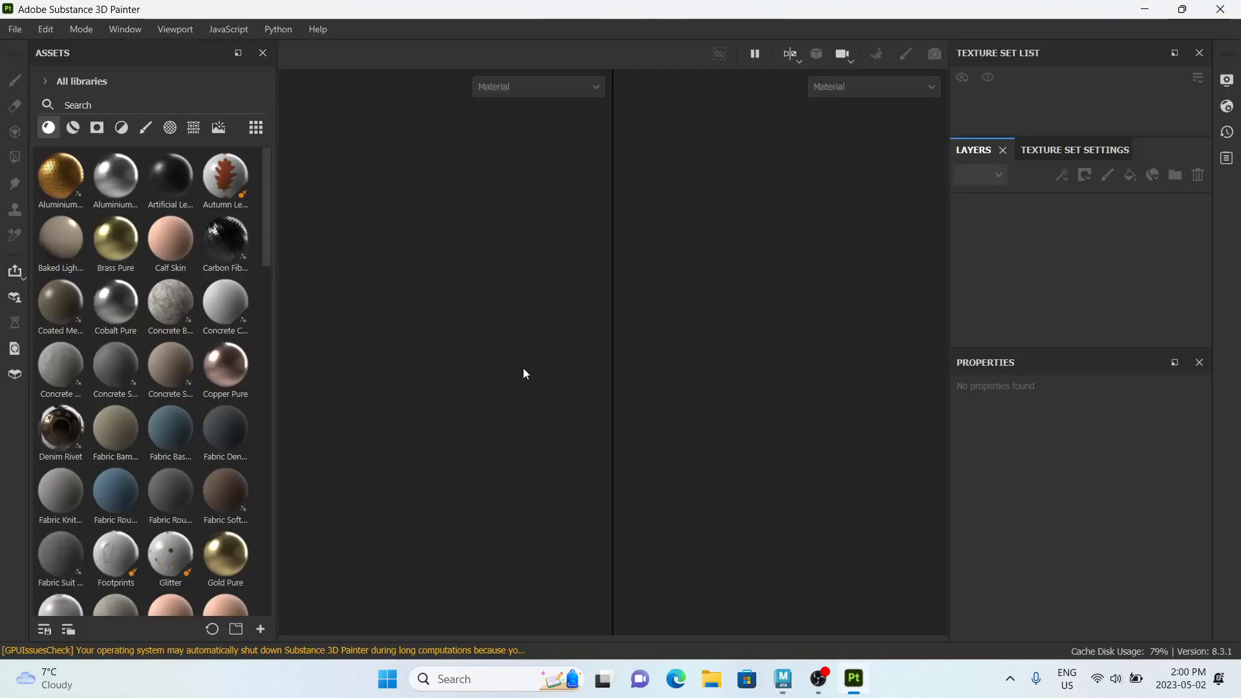
click(16, 32)
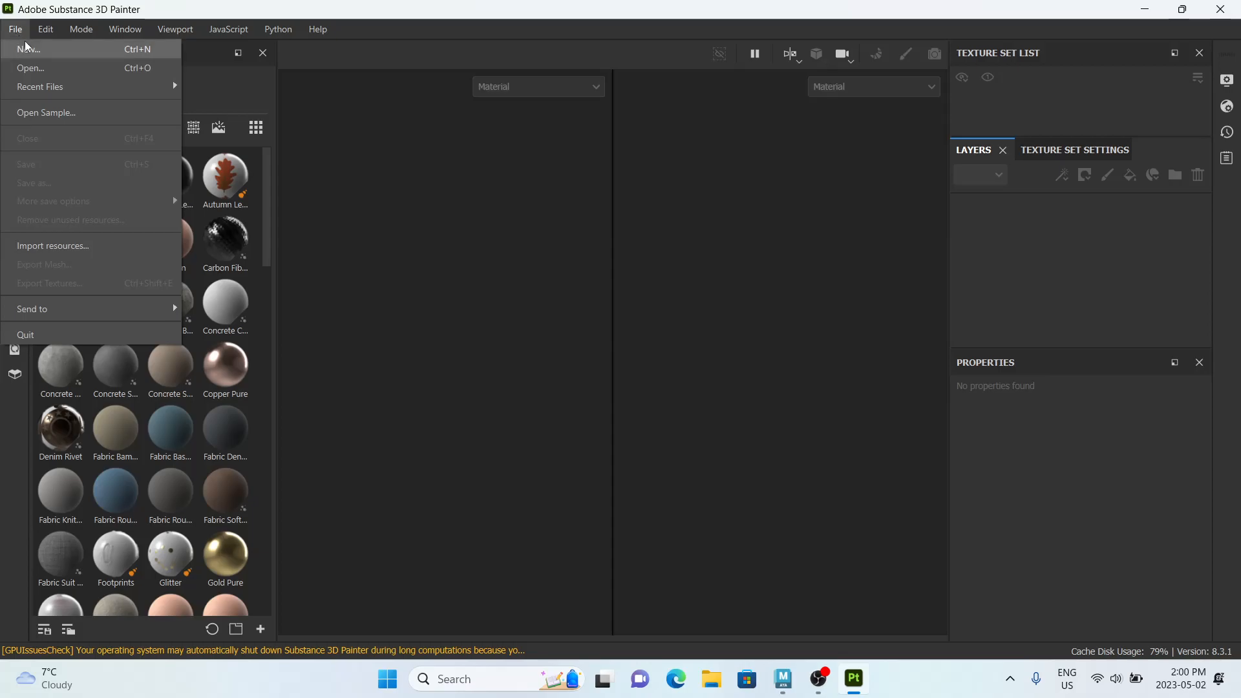
click(19, 48)
Choose test.fbx from the assets folder of the TutorialLighthouse Maya project as the mesh file.
click(768, 160)
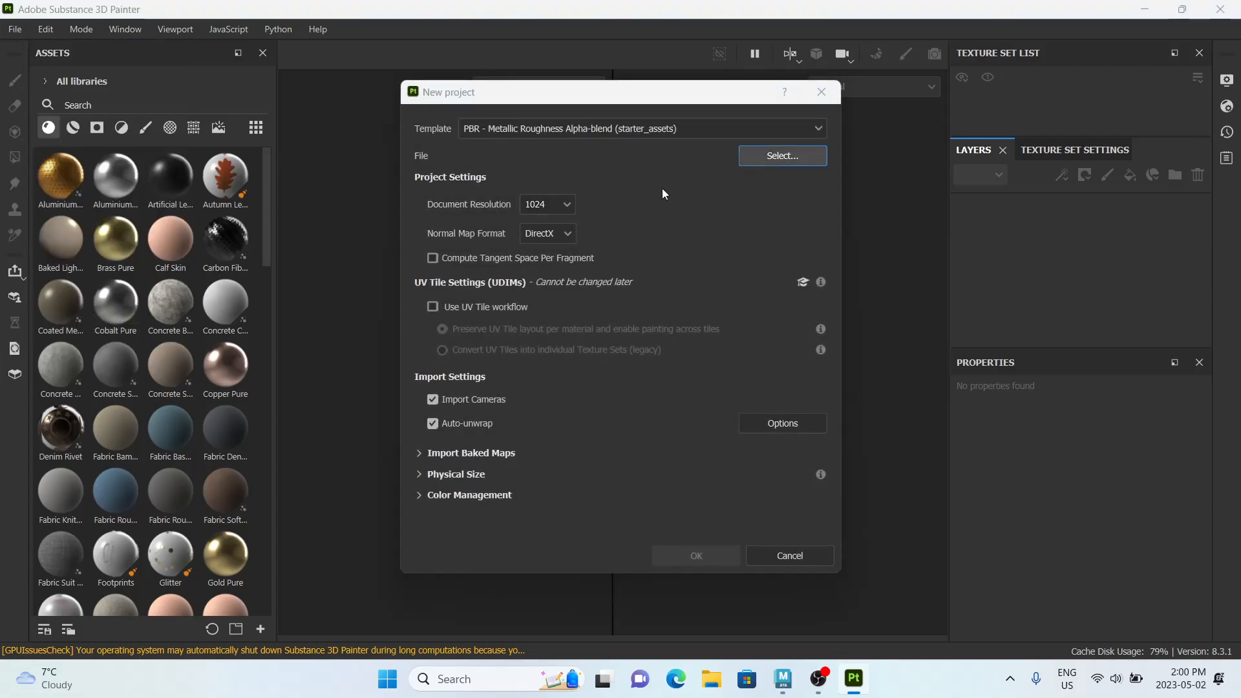
click(475, 339)
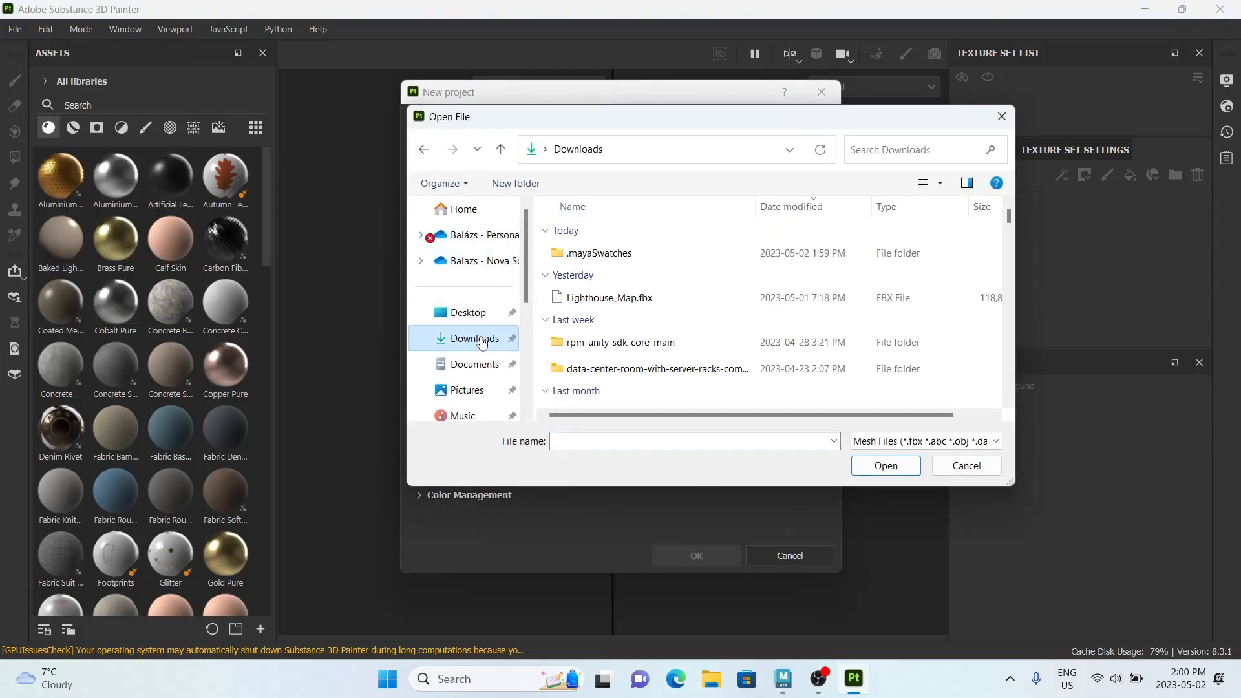
click(477, 365)
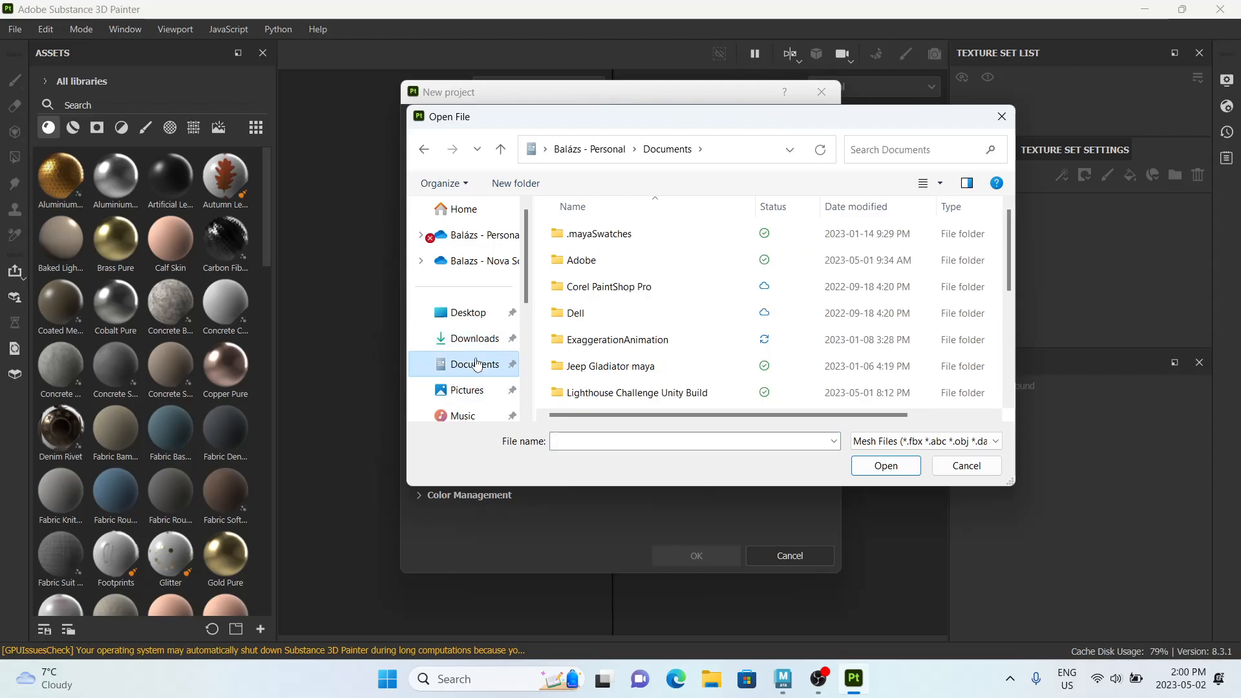
scroll(564, 349, down, 2)
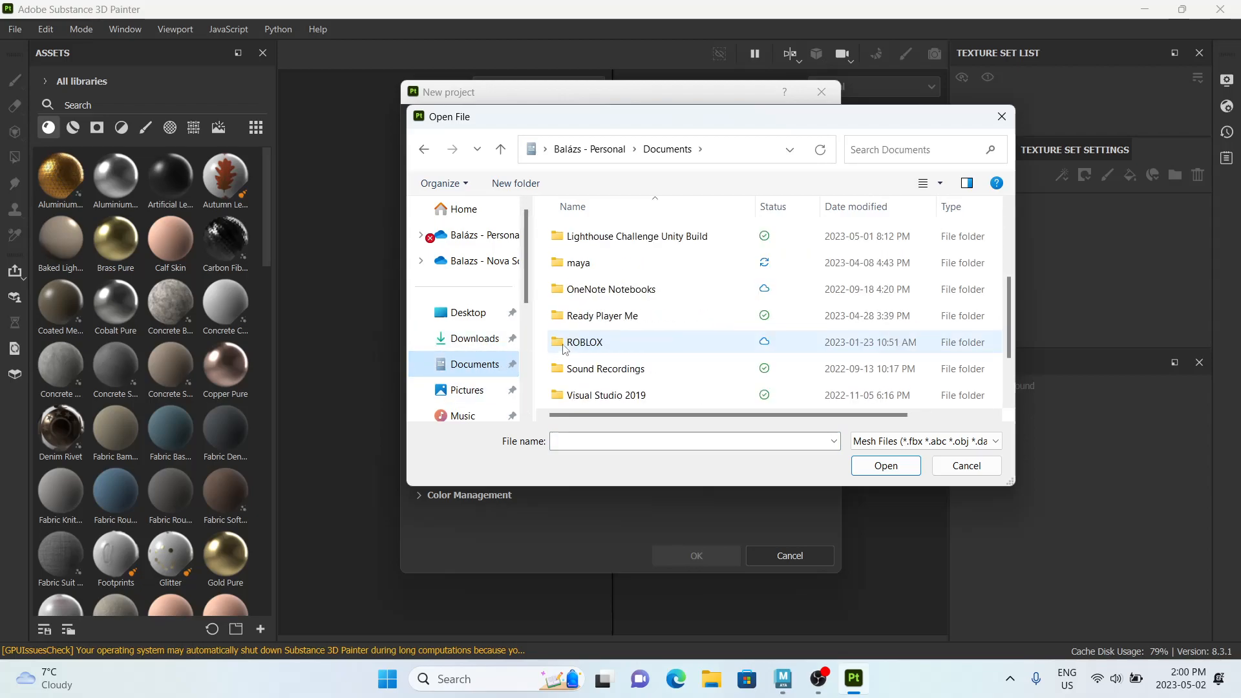
double_click(586, 262)
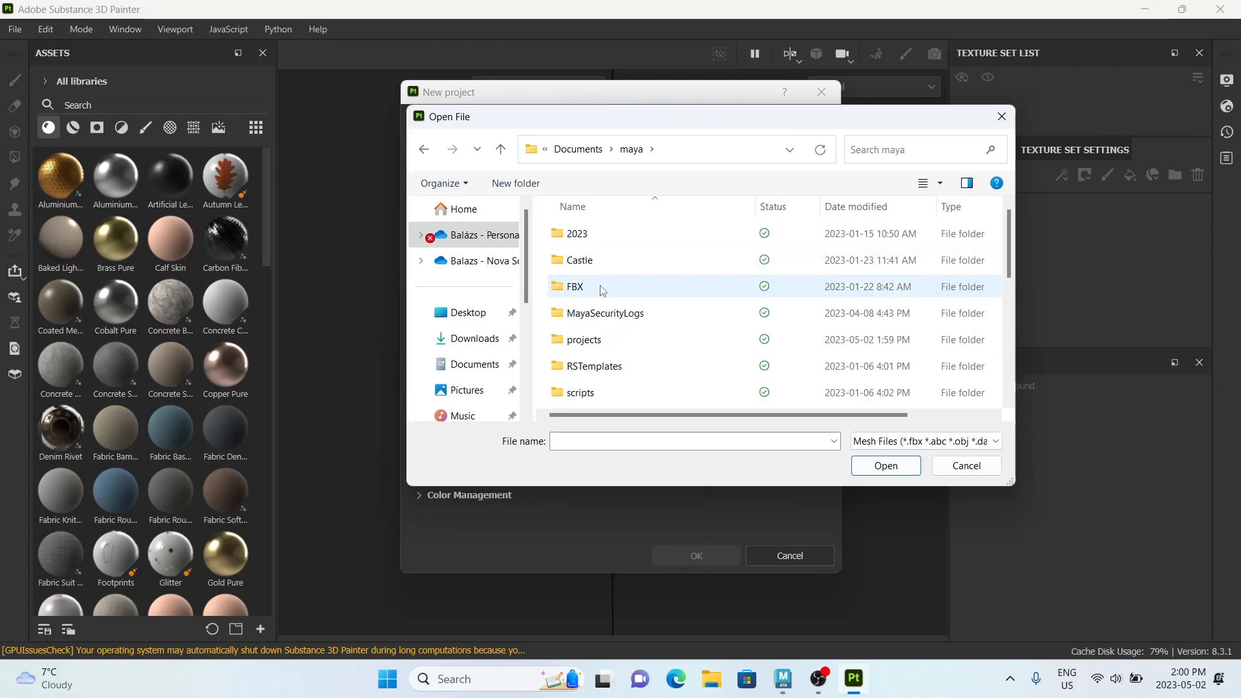
scroll(596, 275, down, 2)
scroll(596, 268, up, 1)
double_click(585, 258)
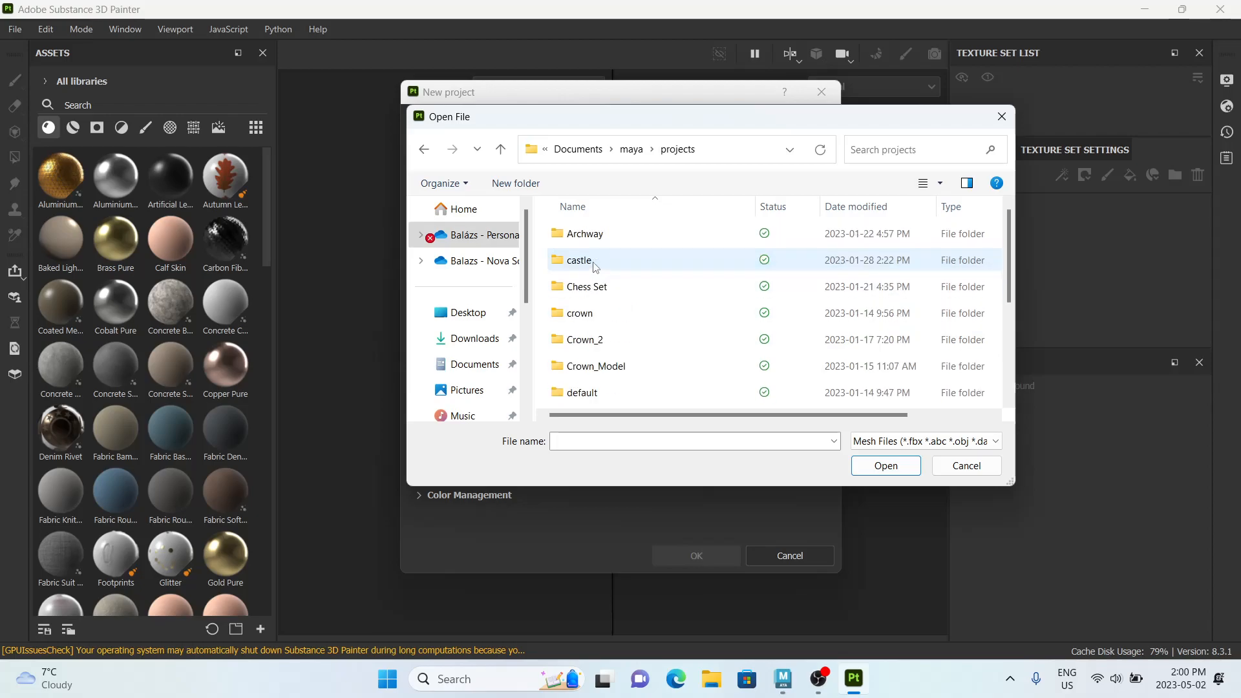
scroll(614, 310, down, 2)
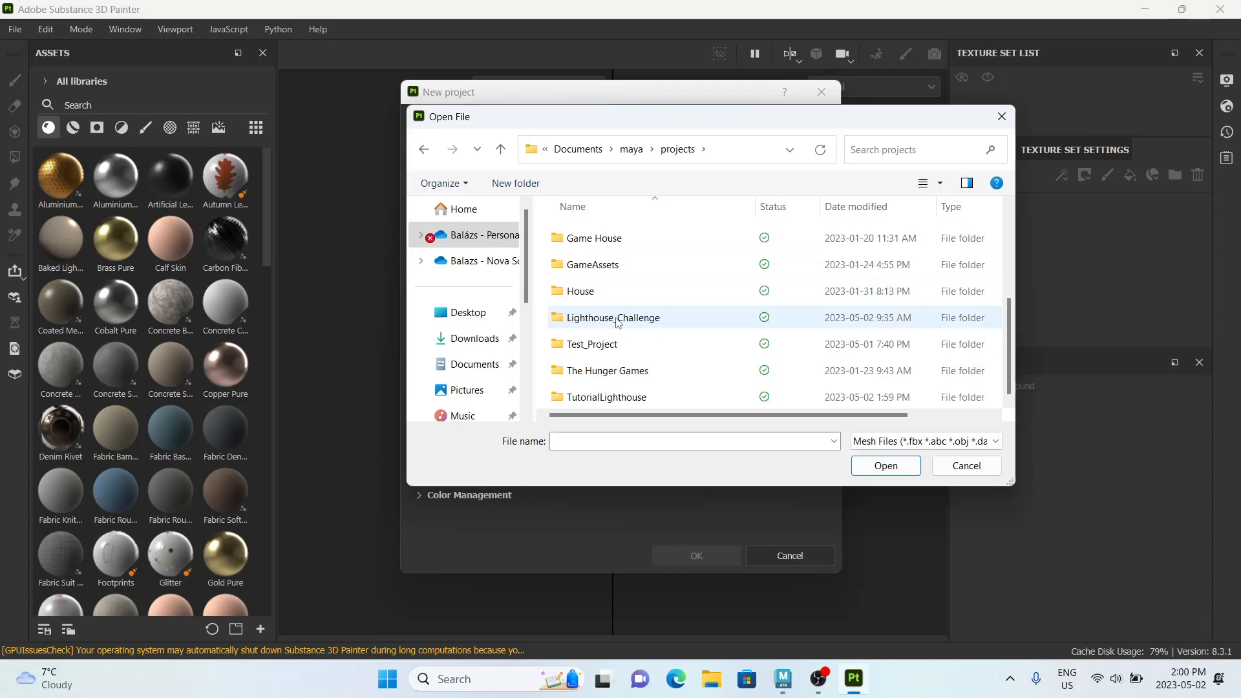
scroll(622, 349, up, 2)
scroll(622, 352, down, 3)
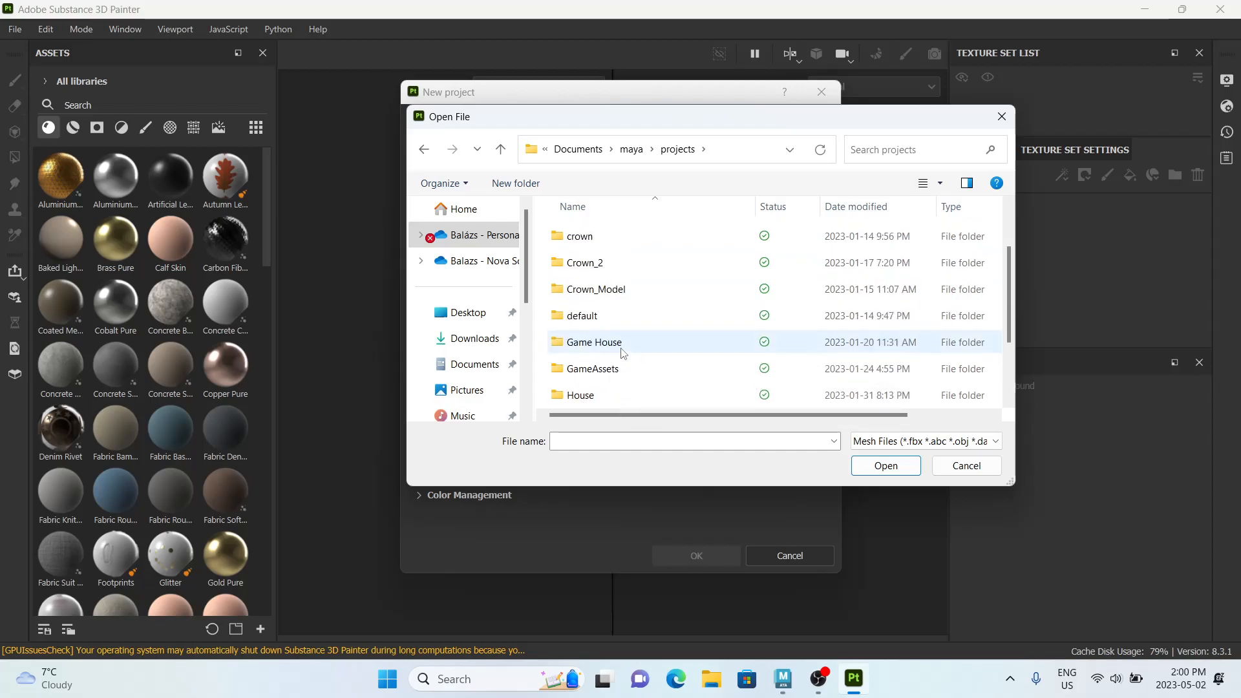
double_click(634, 396)
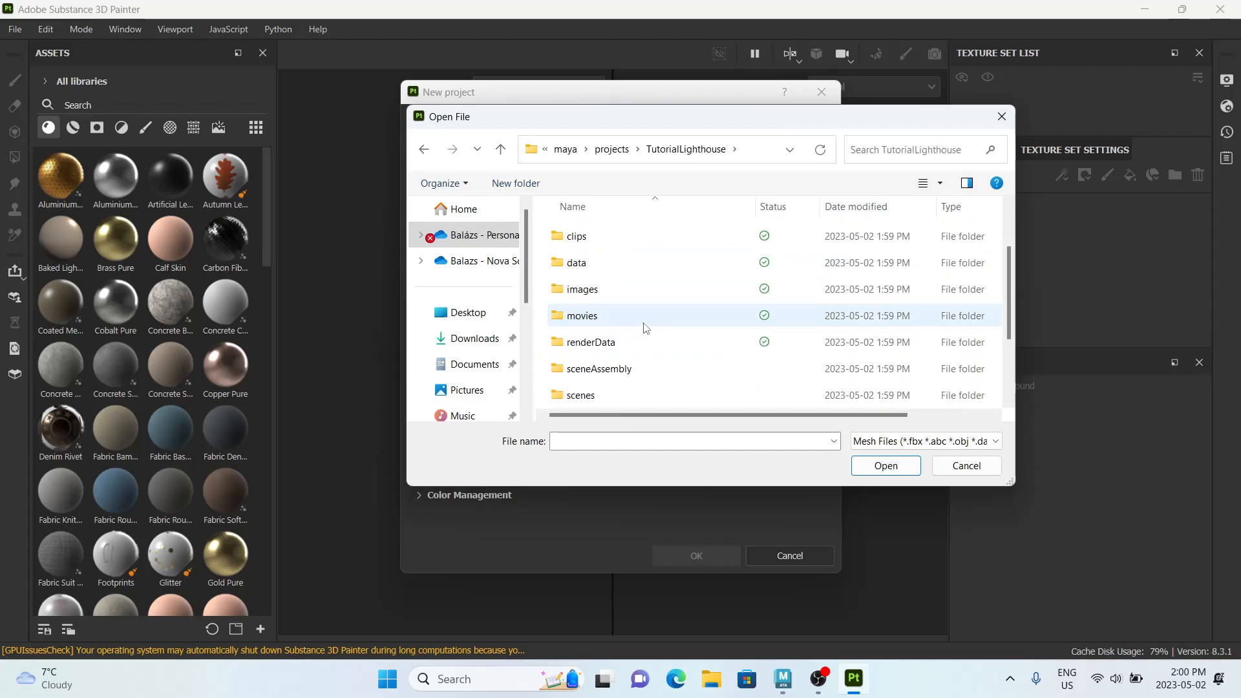
scroll(644, 349, down, 2)
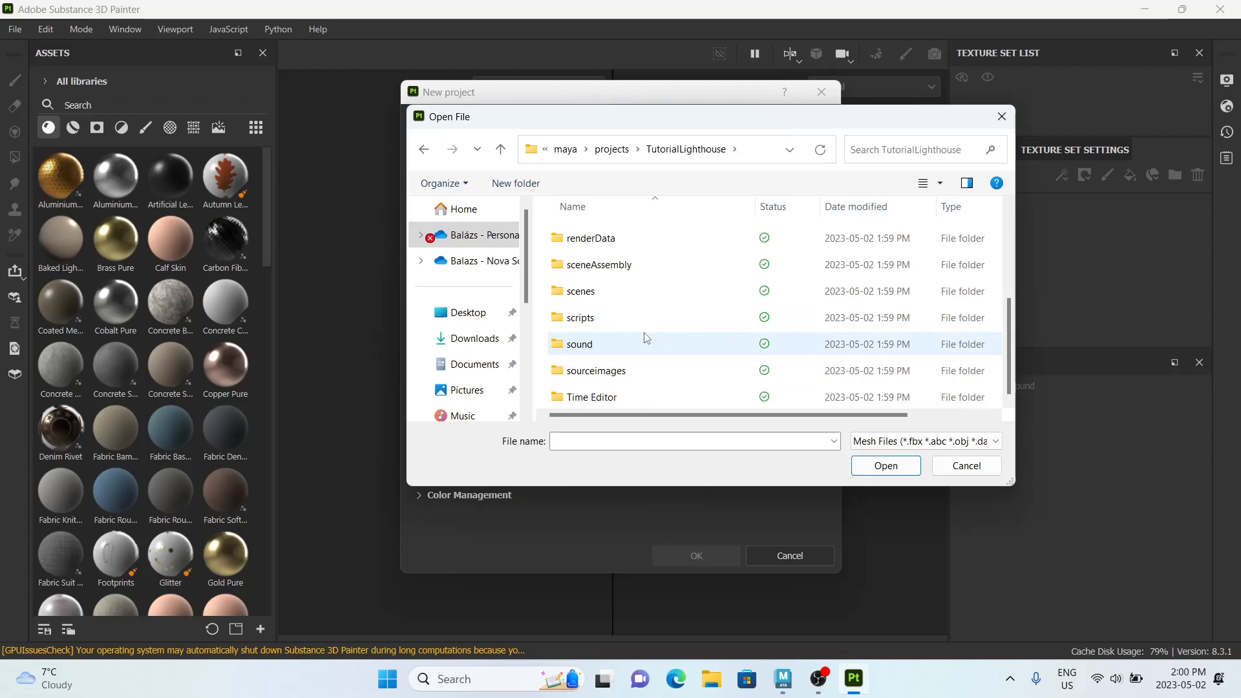
scroll(647, 337, up, 3)
scroll(647, 337, down, 2)
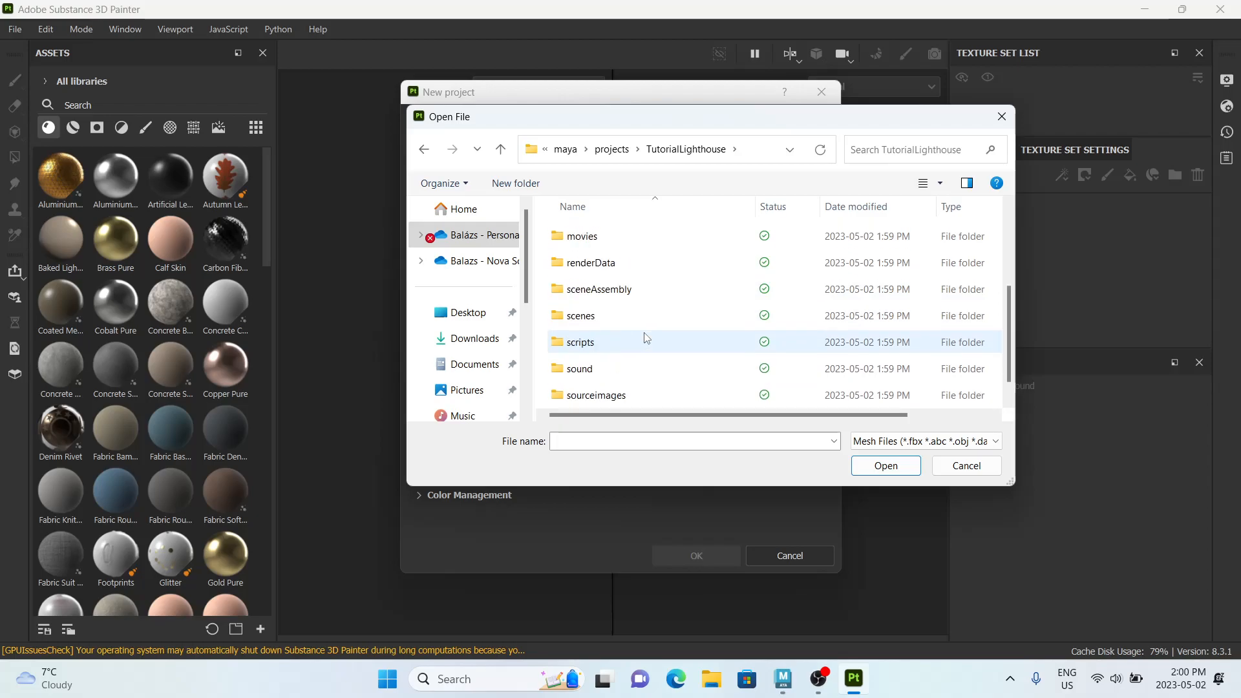
scroll(634, 338, up, 3)
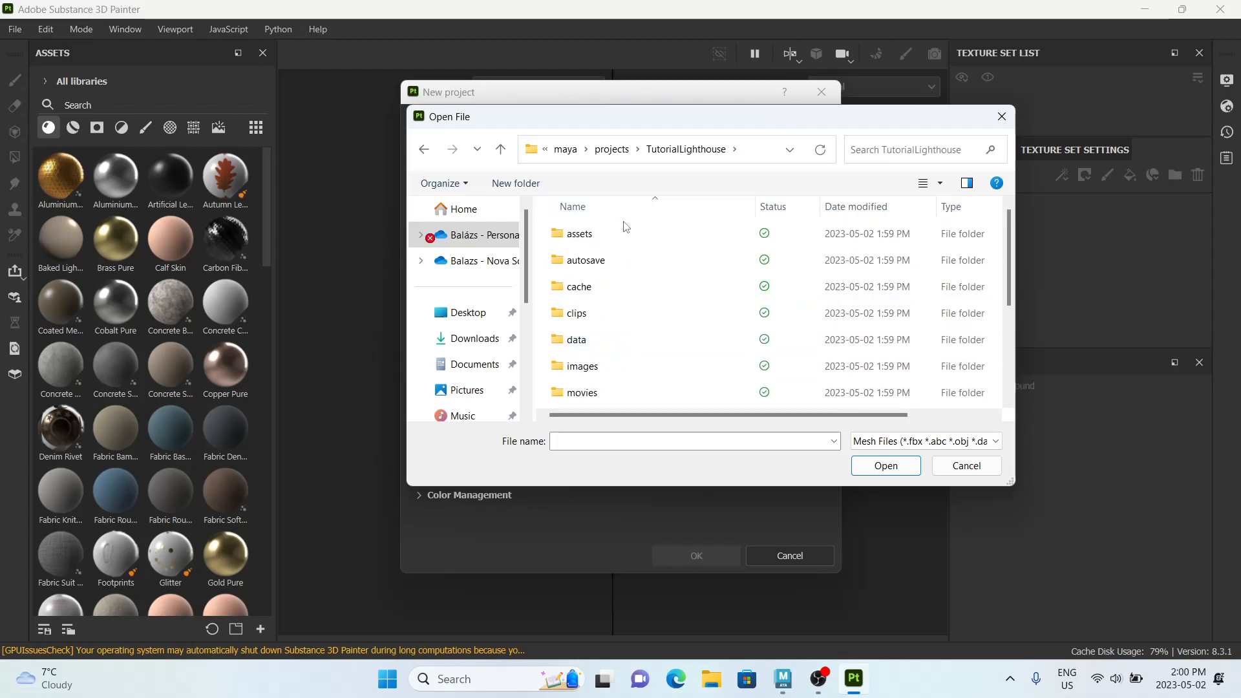
double_click(625, 231)
double_click(626, 233)
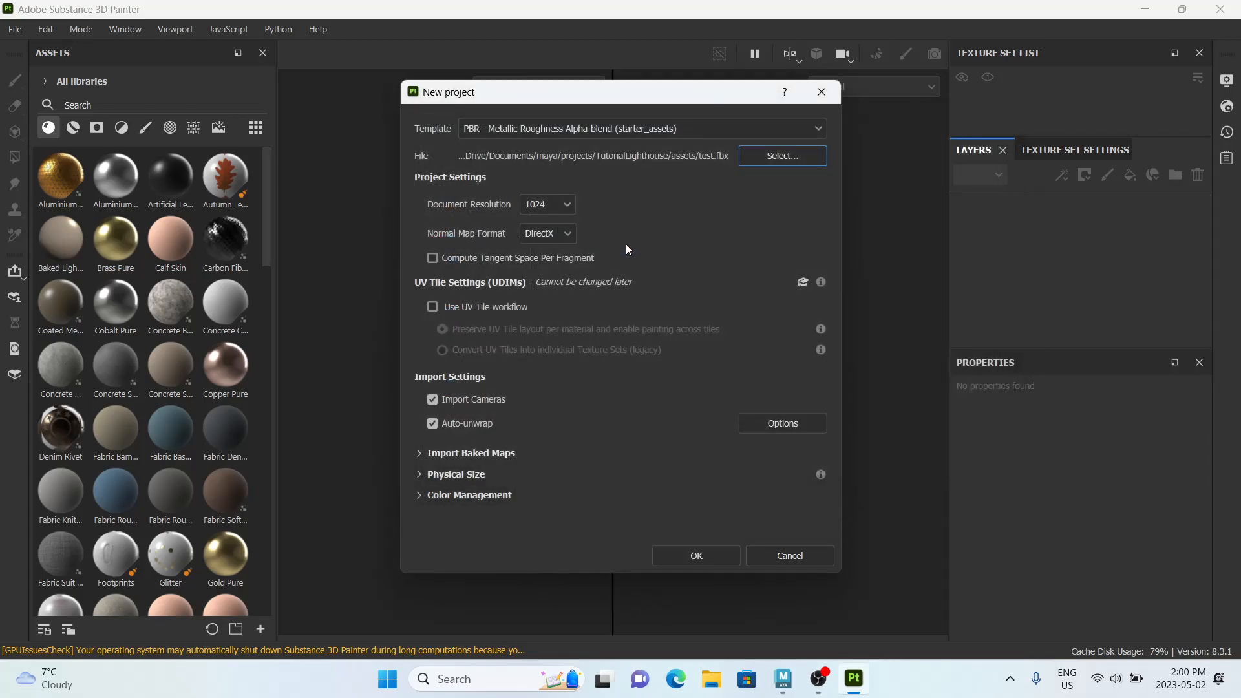
Set the document resolution to 2048 and create the project with the lighthouse base mesh.
click(561, 212)
click(553, 291)
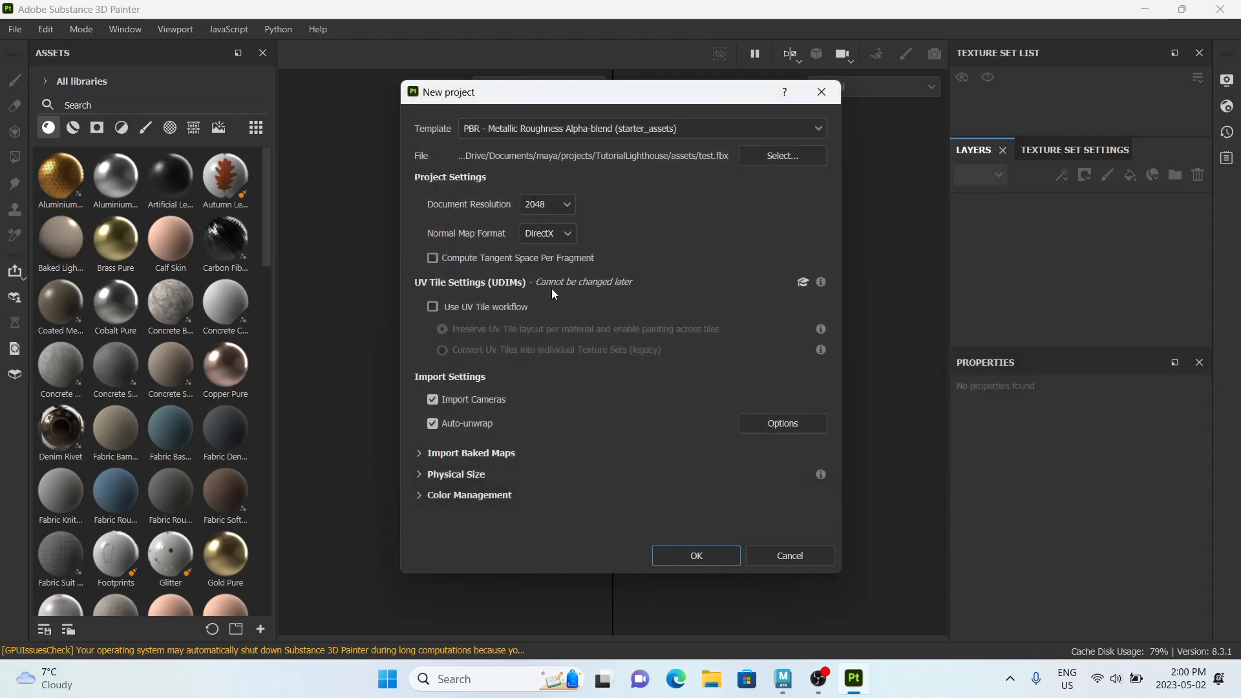
click(704, 557)
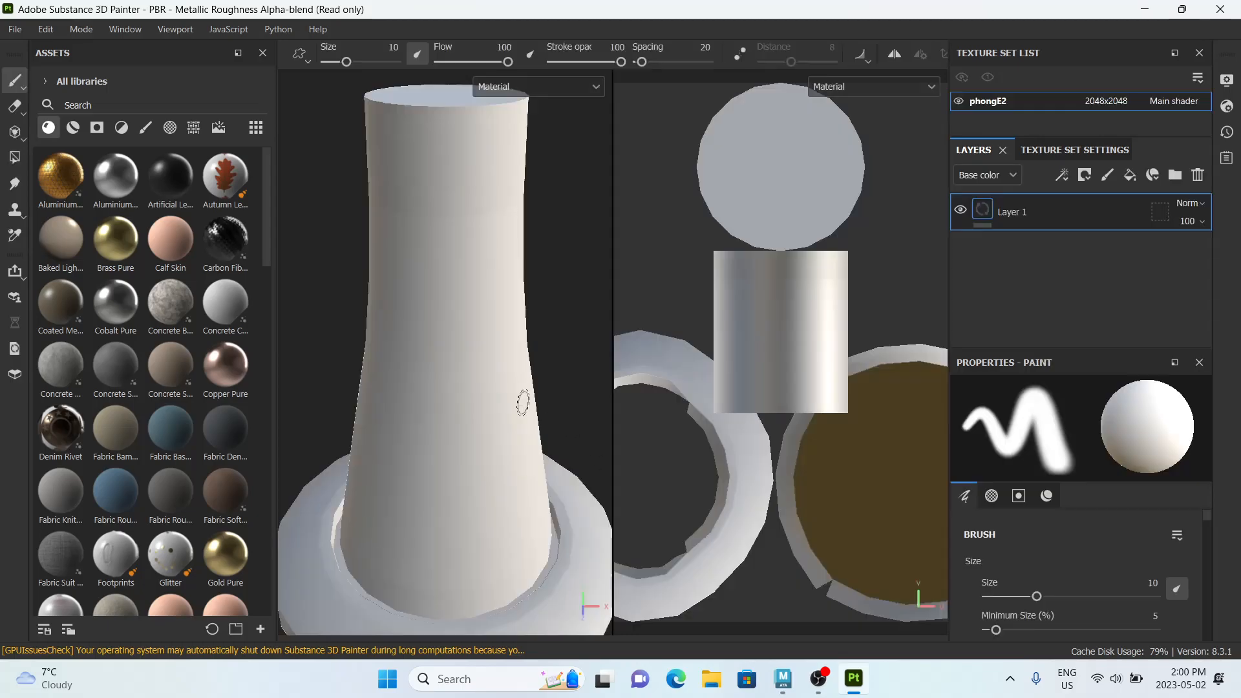
scroll(557, 376, down, 3)
alt+drag(545, 374, 395, 275)
mouse_move(485, 408)
alt+mouse_down()
mouse_move(435, 379)
mouse_move(502, 254)
mouse_move(469, 401)
alt+mouse_up()
click(783, 679)
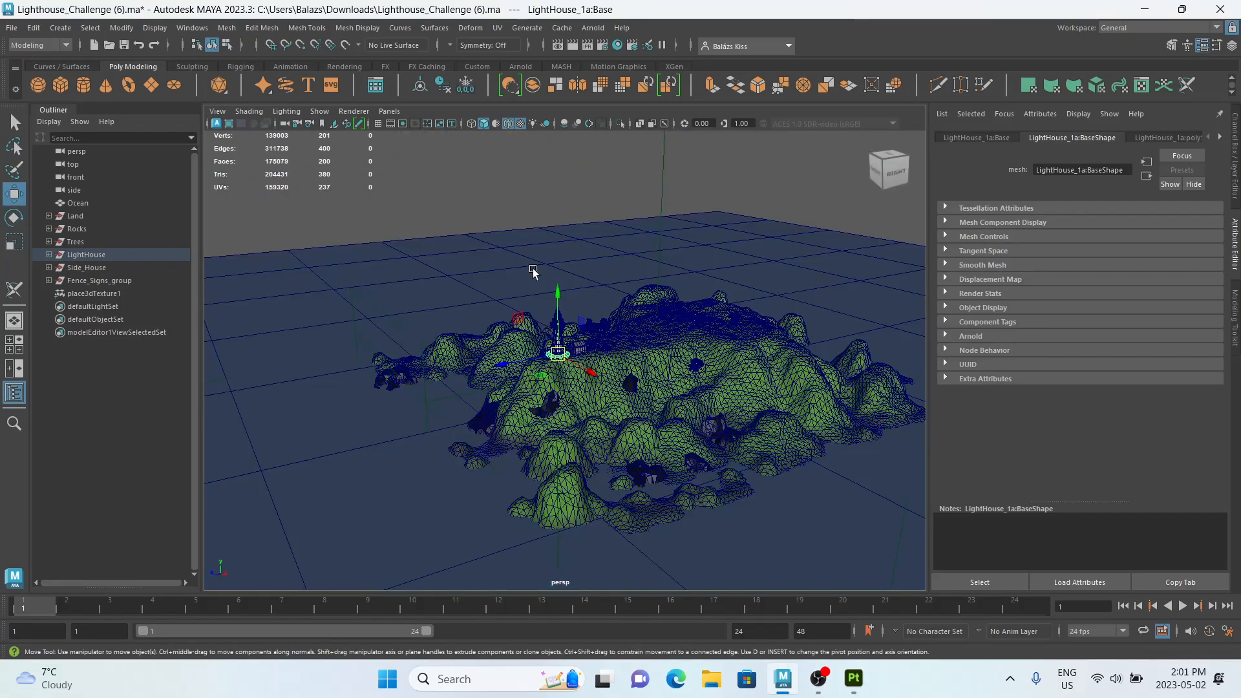
alt+middle_drag(551, 318, 572, 413)
key(f)
drag(554, 392, 269, 549)
key(ctrl+z)
alt+middle_drag(569, 388, 527, 420)
click(13, 29)
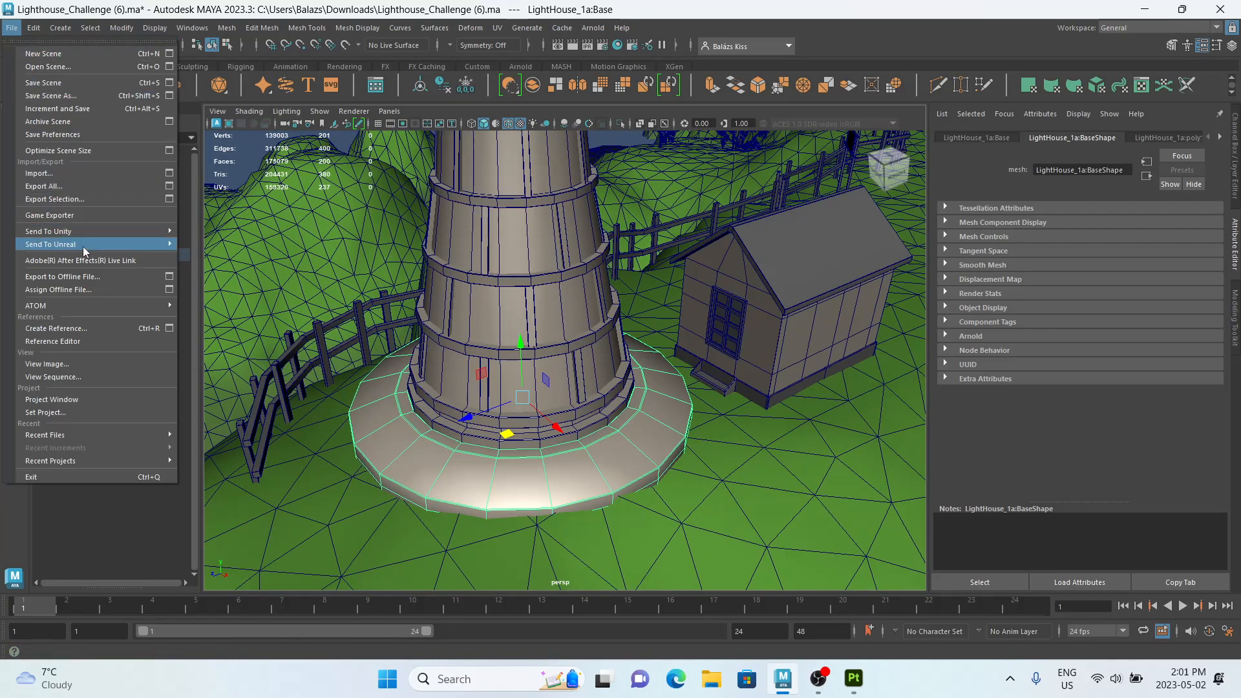
click(75, 198)
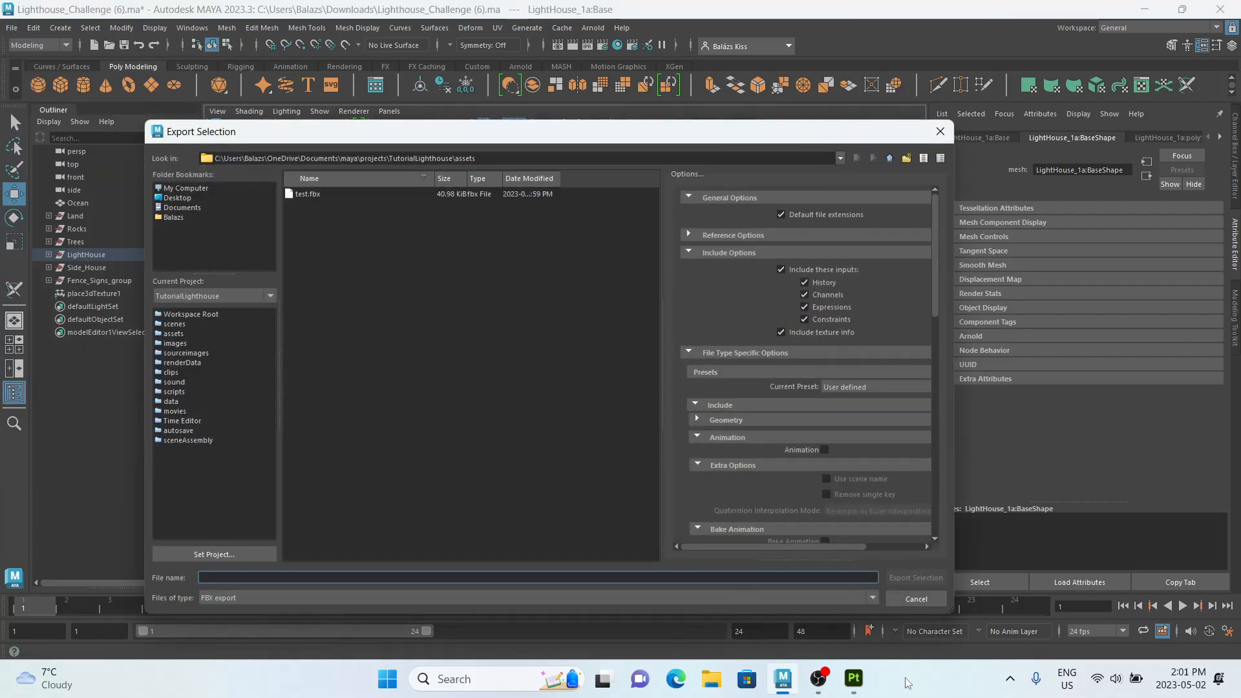
click(916, 599)
Switch back to Substance 3D Painter and apply the Aluminium Brushed Worn smart material to the lighthouse base.
click(853, 679)
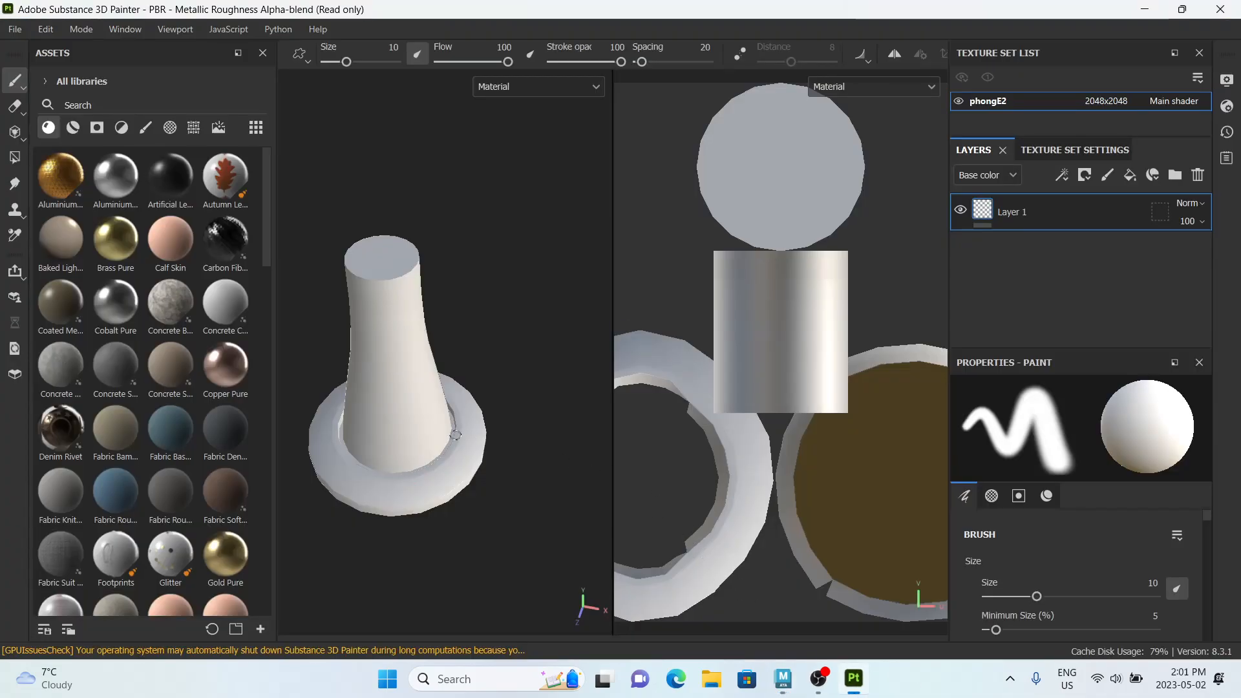
mouse_move(401, 427)
middle_down()
mouse_move(416, 421)
mouse_move(401, 402)
middle_up()
click(71, 129)
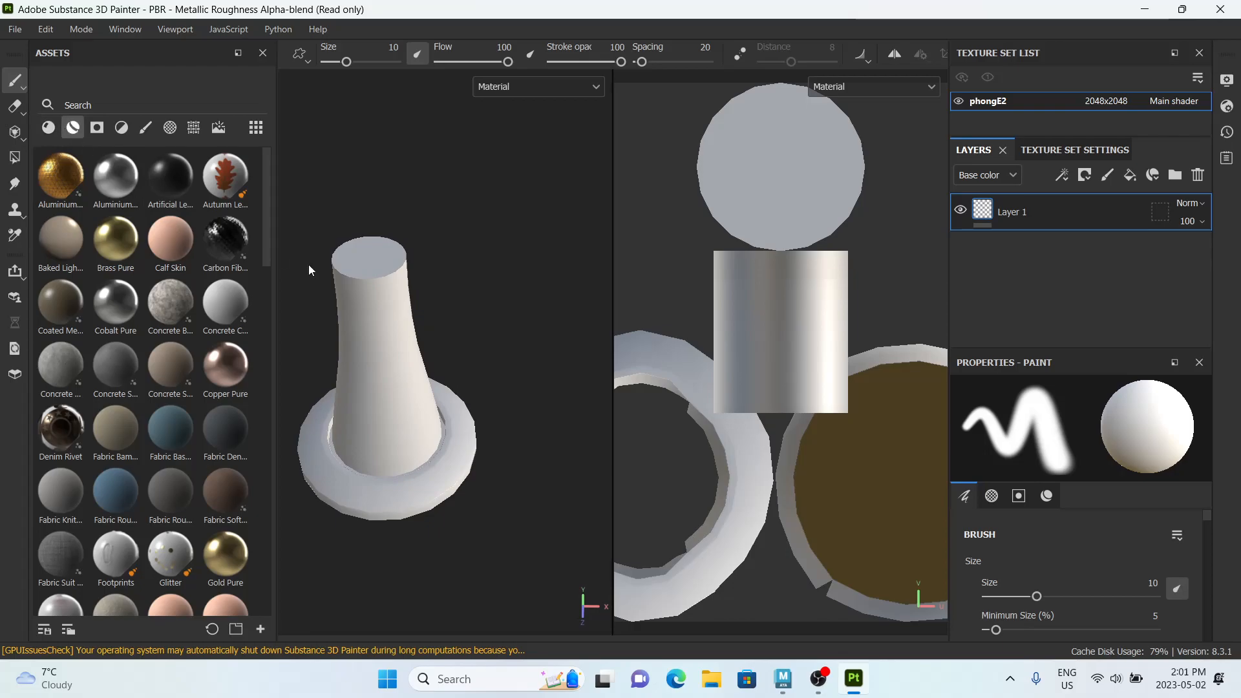
middle_drag(379, 269, 450, 241)
drag(110, 194, 445, 338)
mouse_move(504, 345)
alt+mouse_down()
mouse_move(416, 263)
mouse_move(432, 274)
mouse_move(363, 261)
mouse_move(485, 324)
mouse_move(394, 269)
mouse_move(414, 291)
alt+mouse_up()
Open the mesh map baking settings for the phongE2 texture set and set the output size to 2048.
mouse_move(175, 188)
mouse_down()
mouse_move(355, 291)
mouse_move(244, 243)
mouse_move(183, 194)
mouse_up()
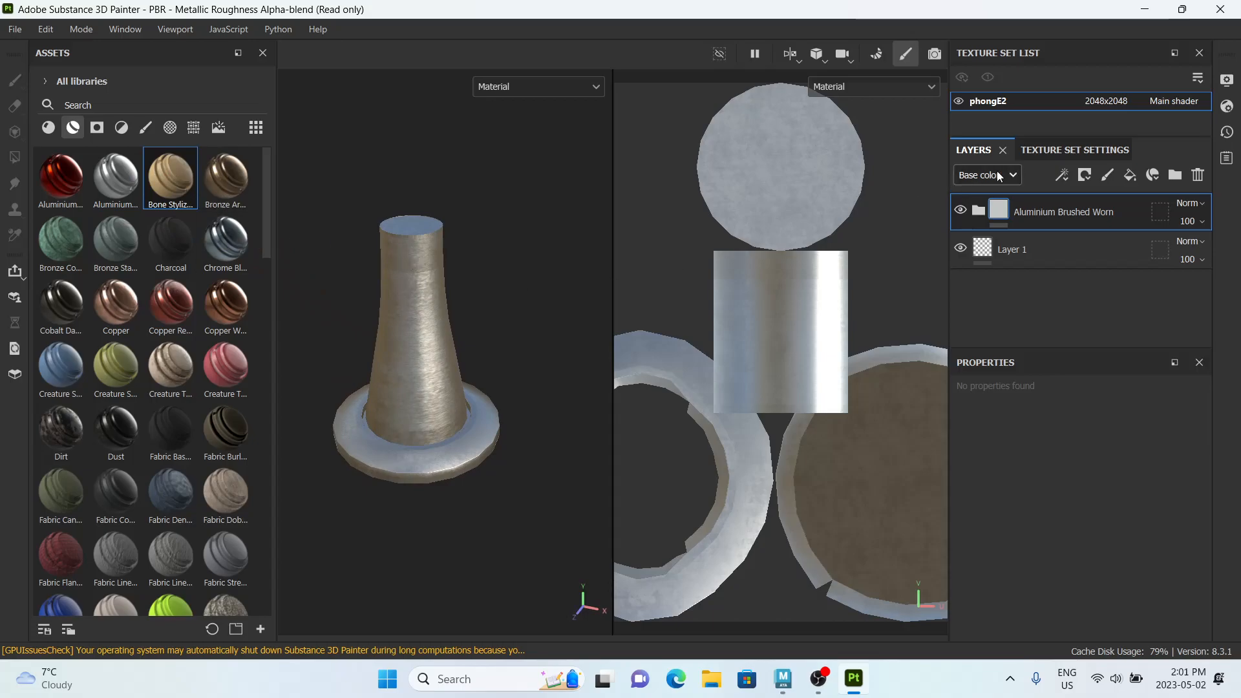
click(1076, 150)
scroll(1081, 289, down, 6)
scroll(1081, 290, down, 3)
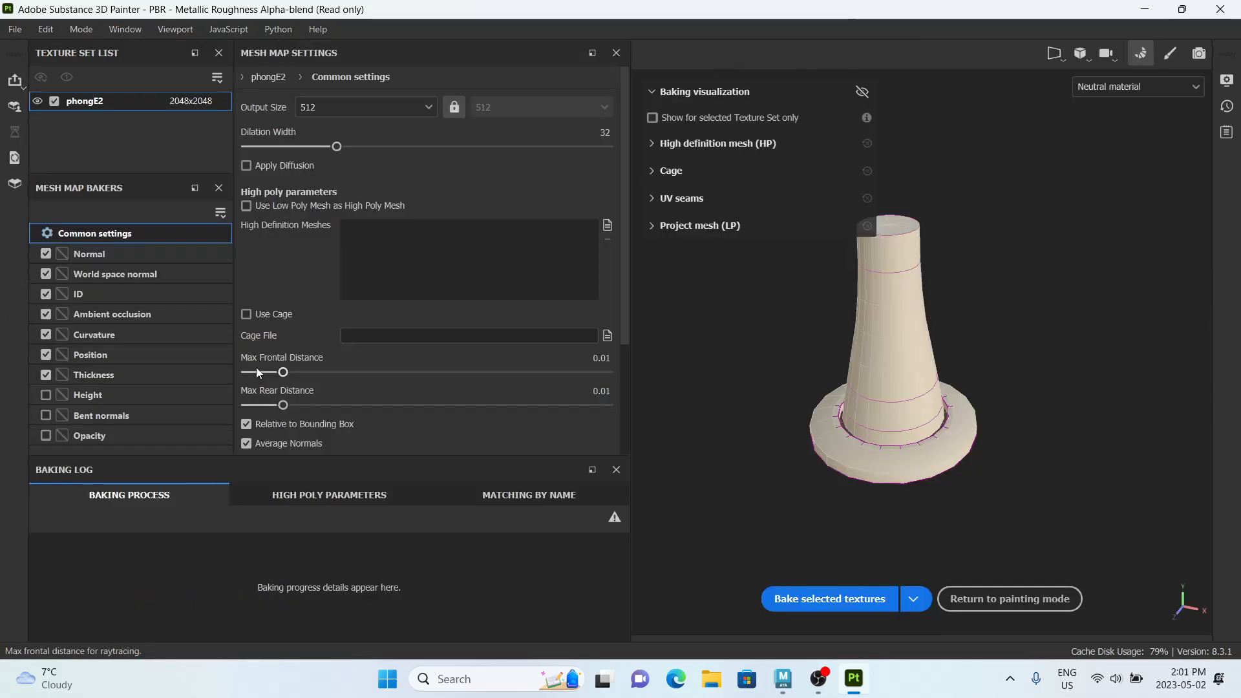
click(303, 108)
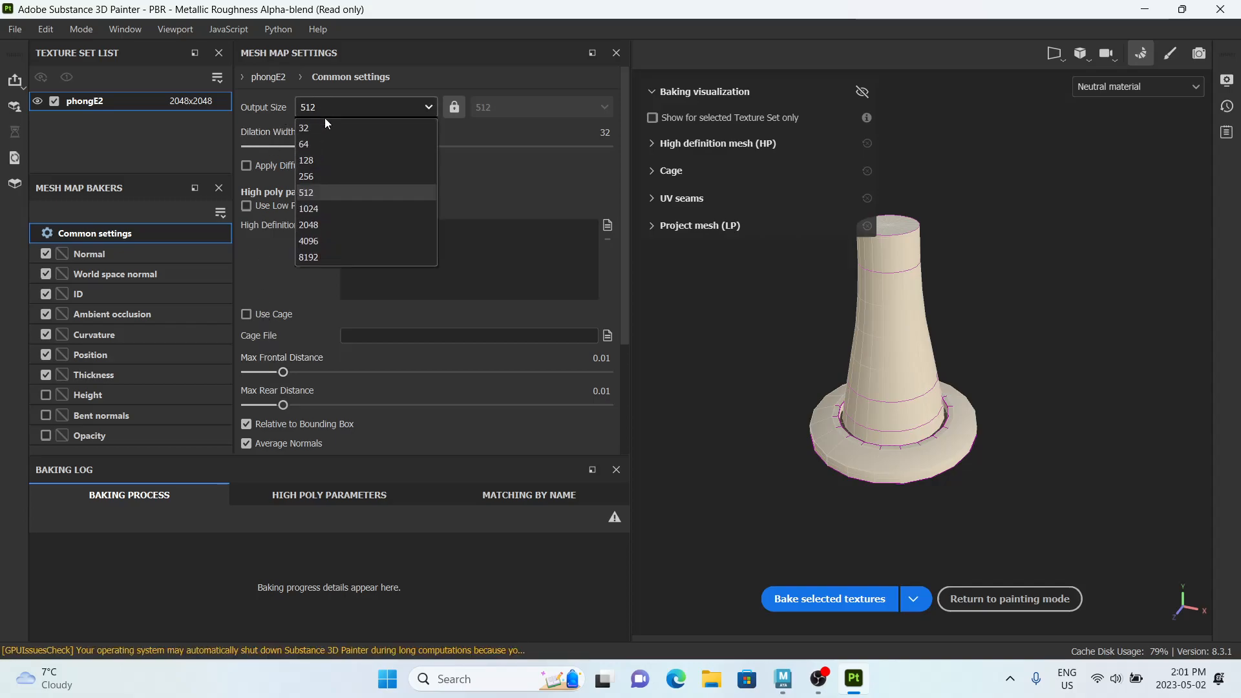
click(352, 240)
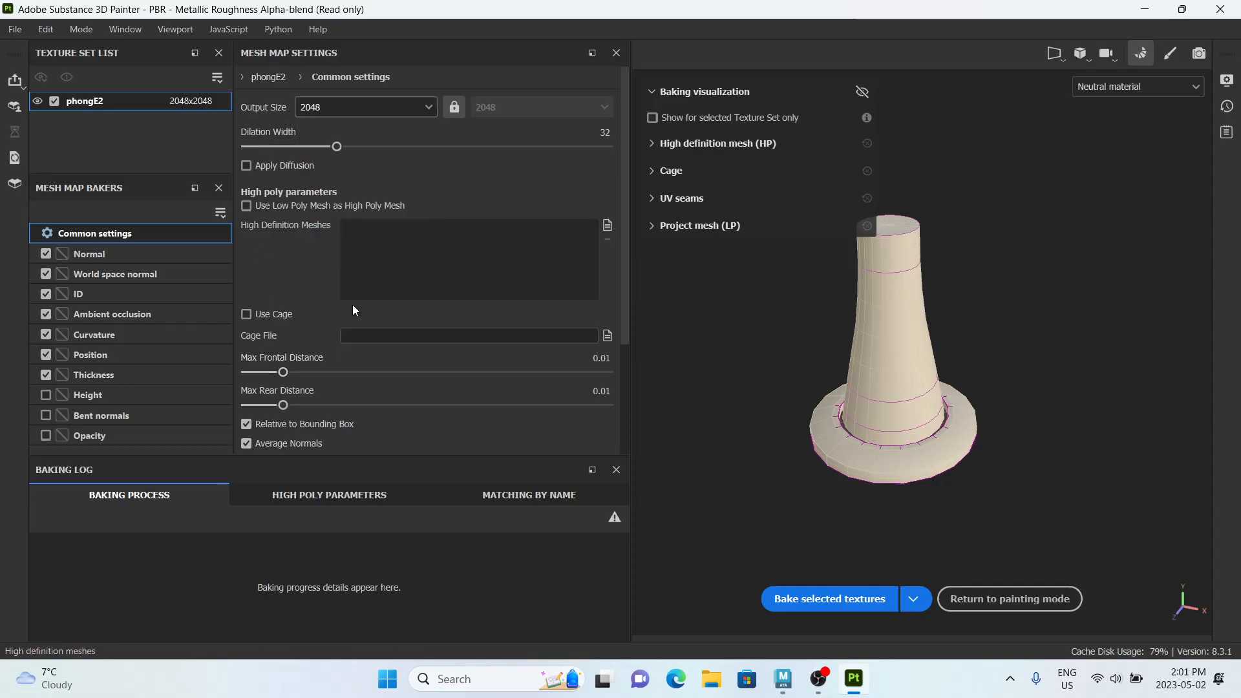
scroll(351, 288, down, 3)
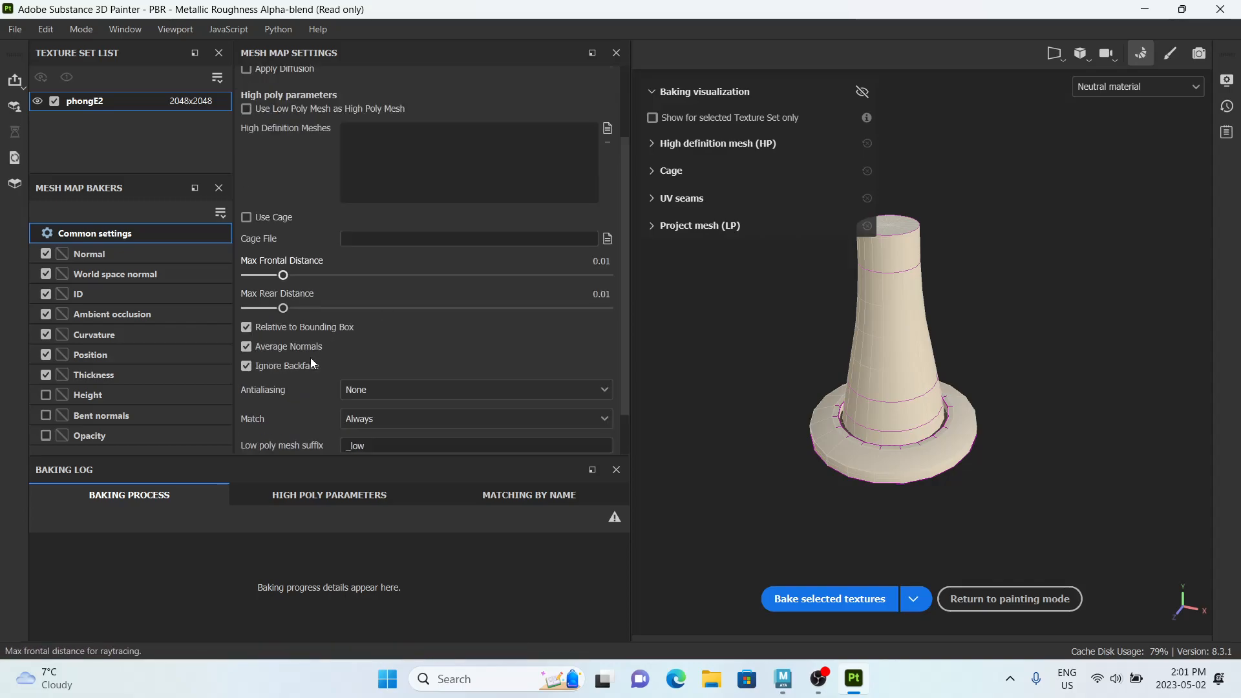
Exclude the World space normal and ID maps, and set Ambient occlusion to 256 secondary rays with Ignore Backface set to Always.
click(46, 273)
click(49, 296)
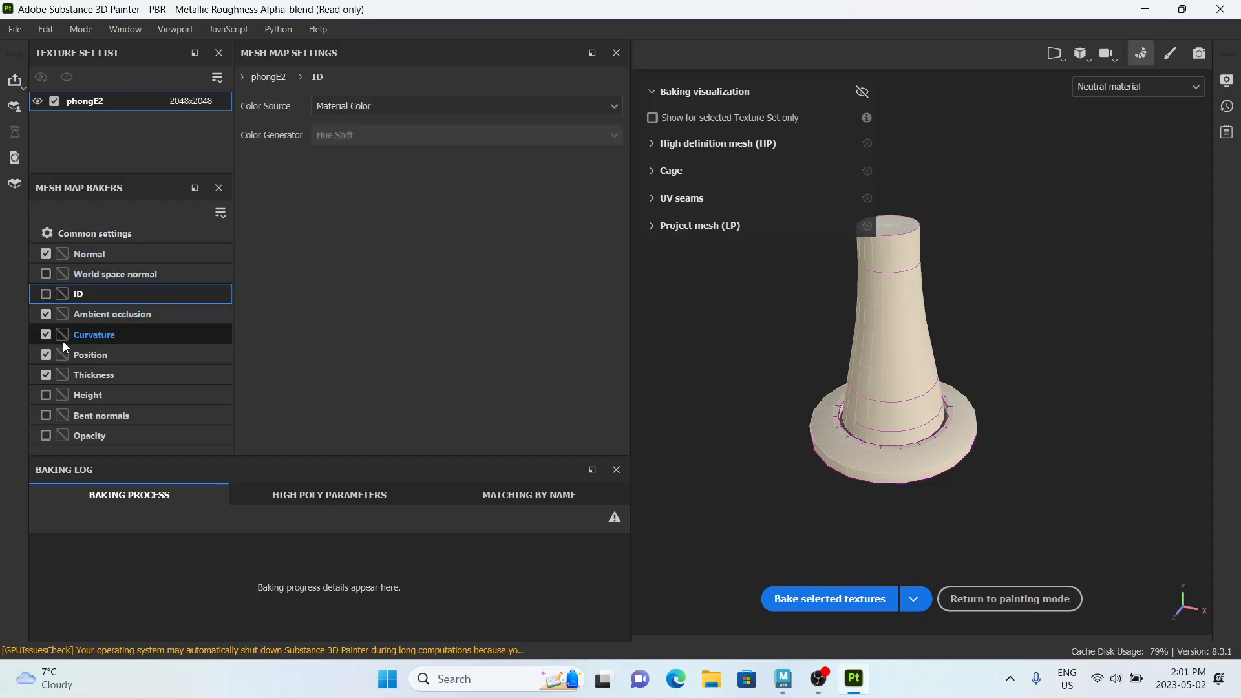
click(142, 314)
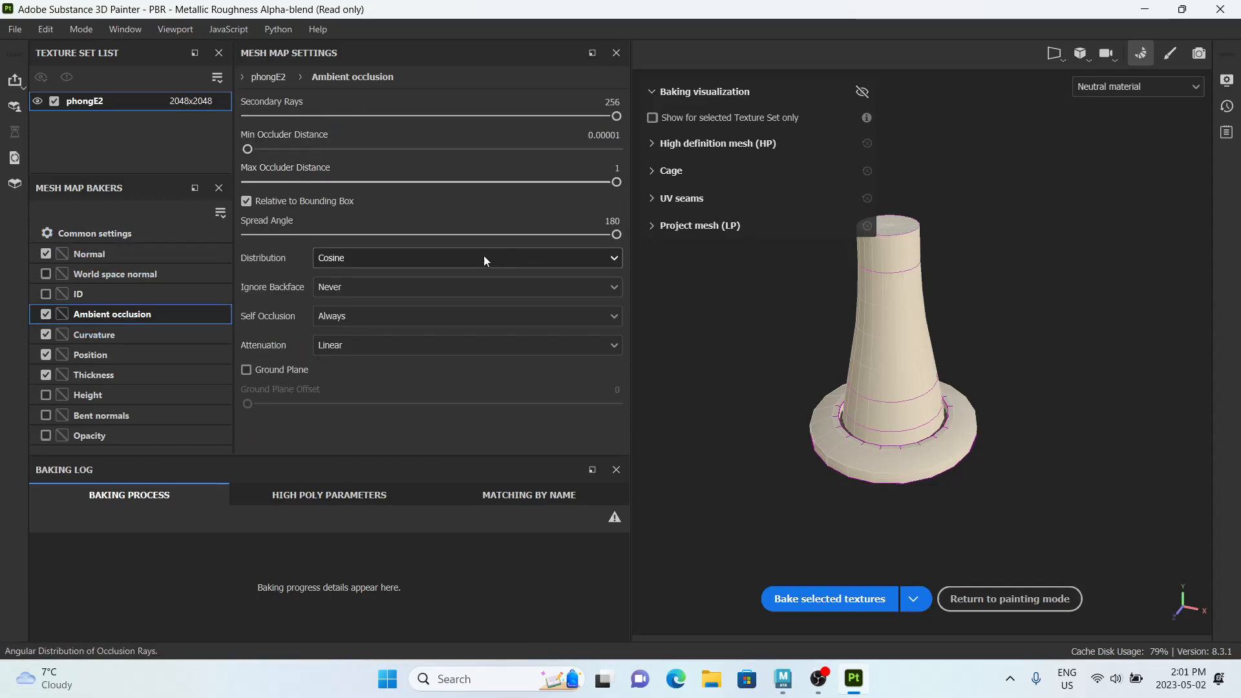
click(433, 262)
click(421, 263)
click(420, 289)
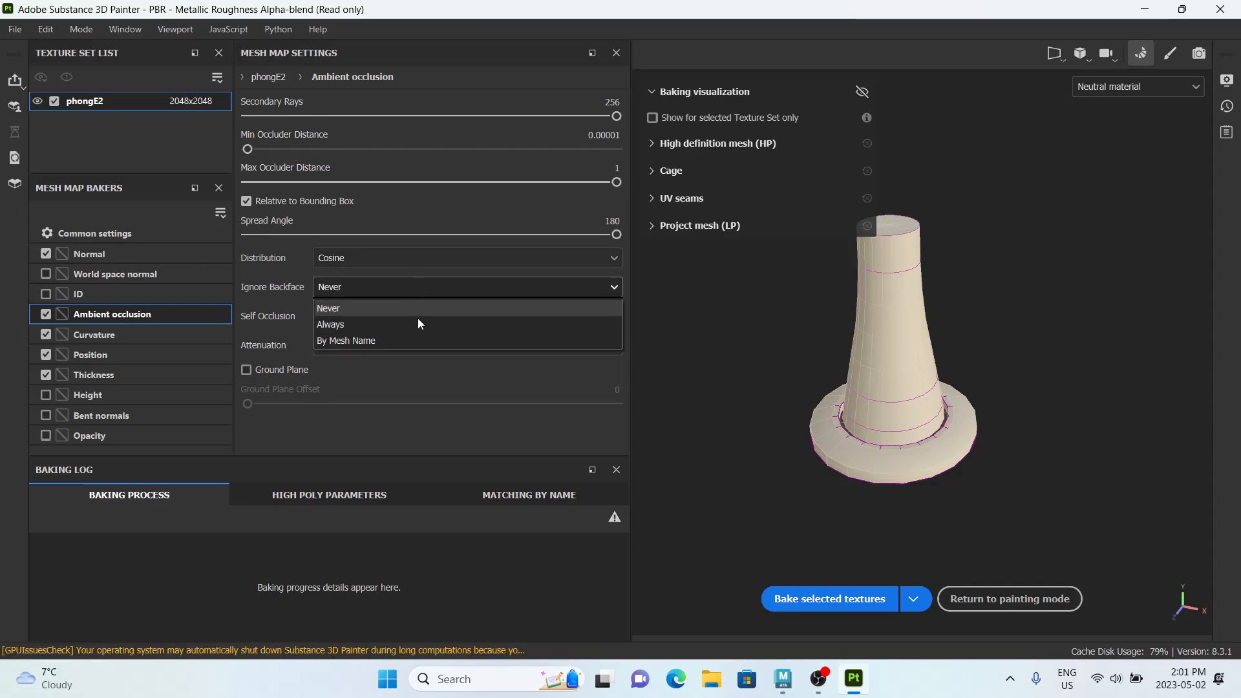
click(416, 324)
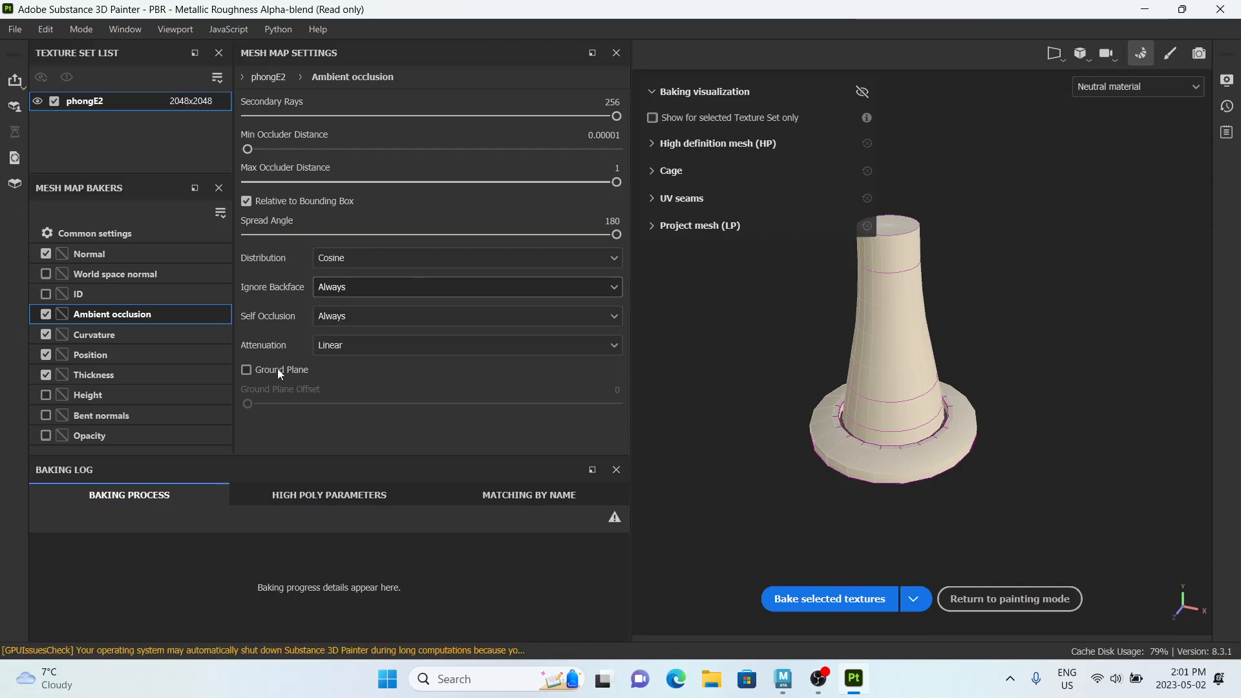
Bake the selected mesh maps without Position, using 256 secondary rays for both Curvature and Thickness.
click(85, 335)
drag(324, 146, 744, 148)
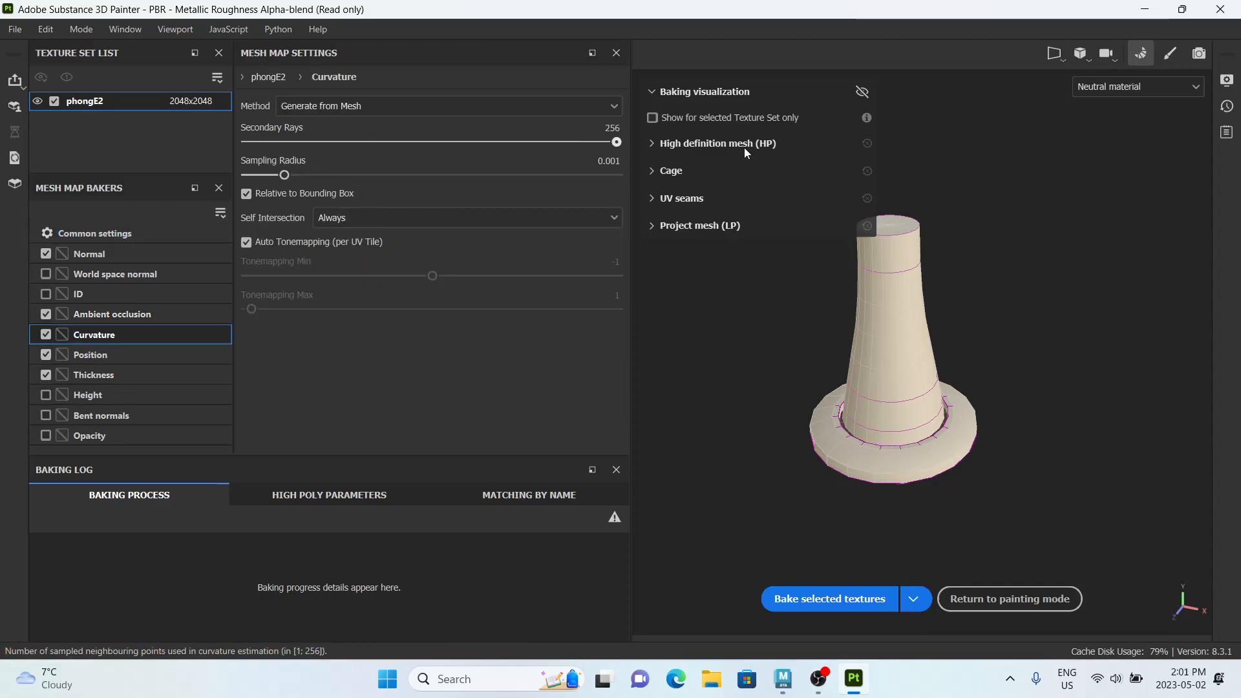
click(45, 354)
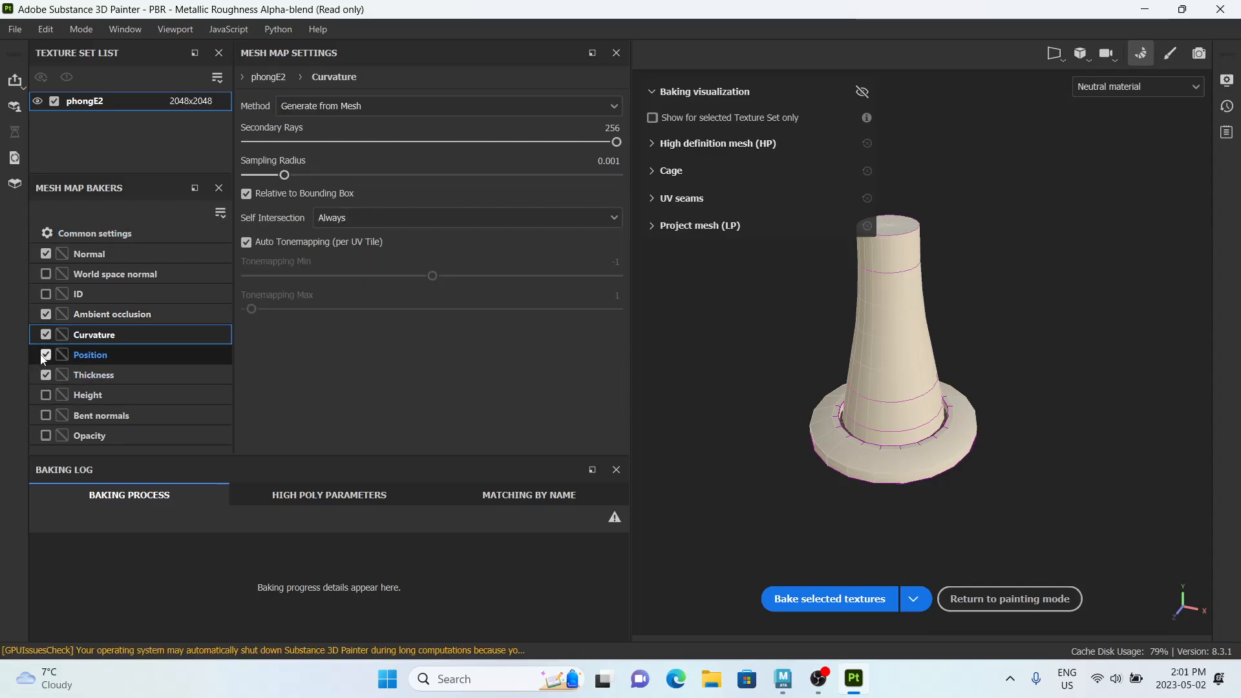
click(94, 374)
drag(340, 116, 730, 115)
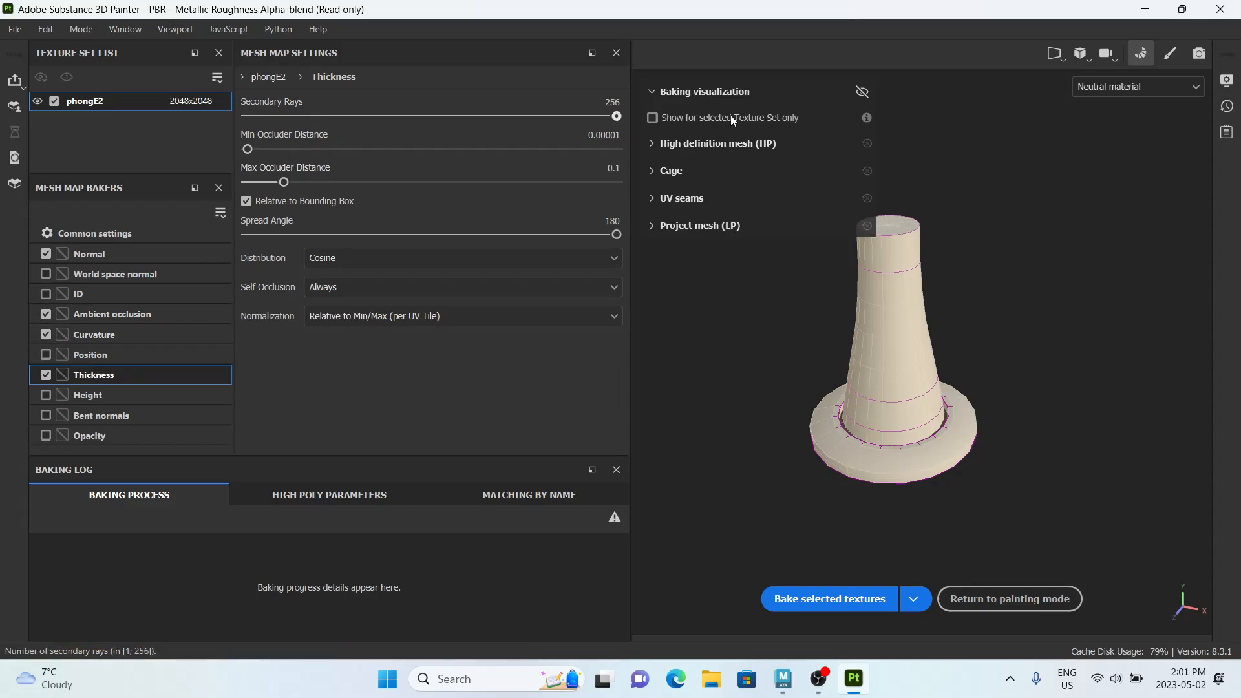
click(838, 600)
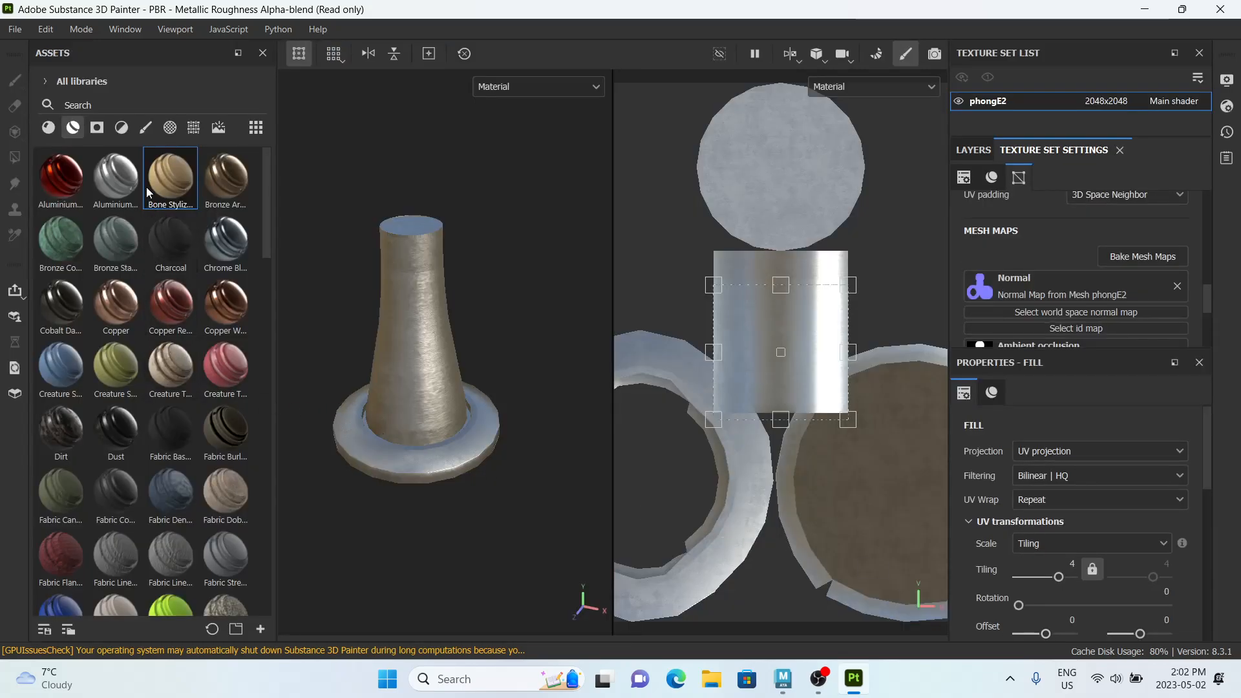
Delete the Scratches layer, Layer 1 and the Aluminium Brushed Worn material from the phongE2 layer stack.
click(978, 154)
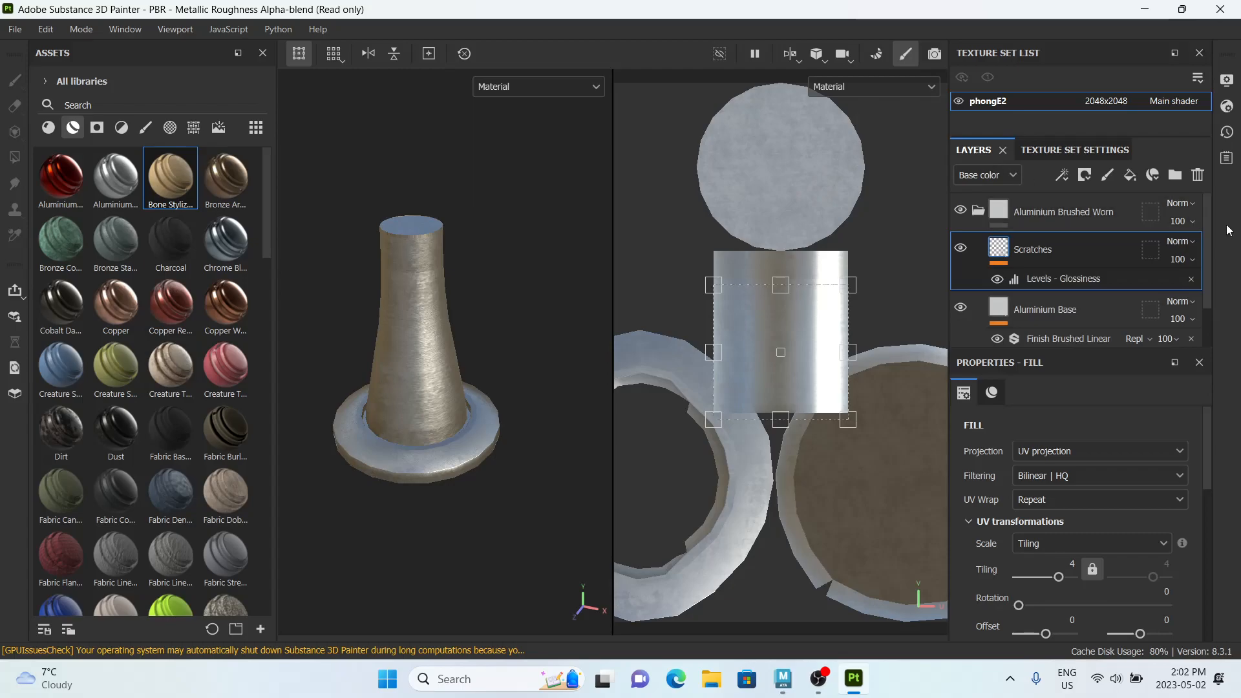
click(1197, 184)
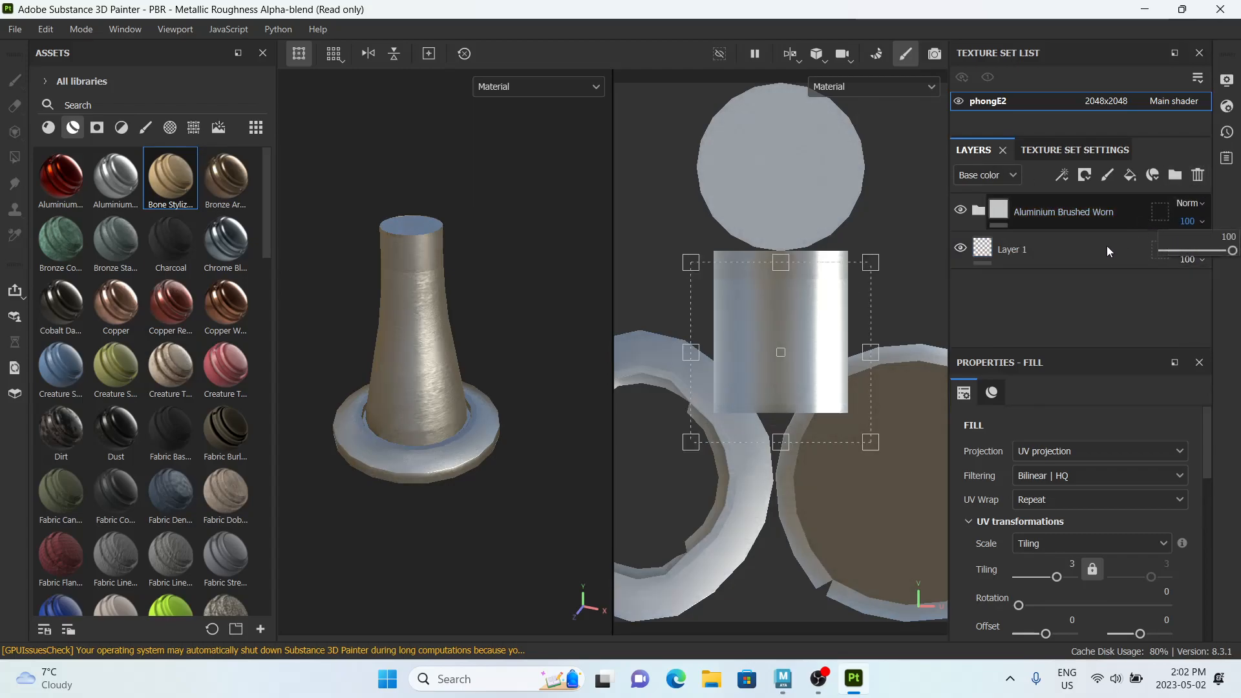
click(1077, 250)
click(1198, 178)
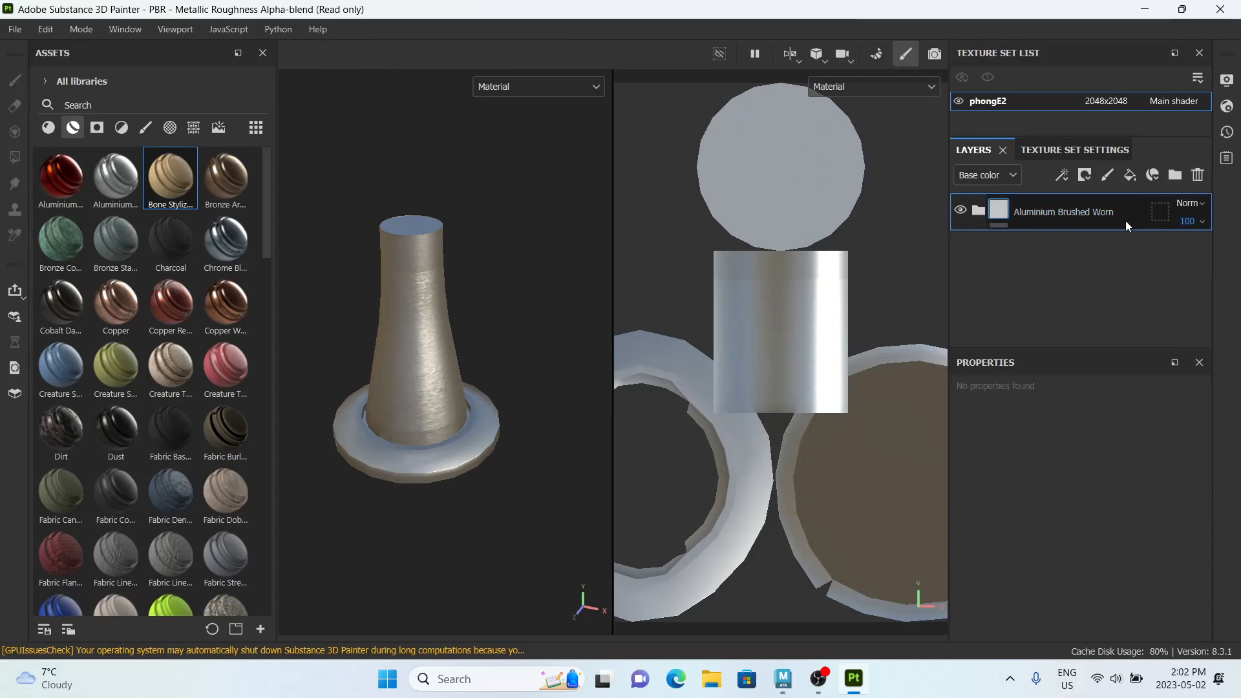
click(1196, 177)
drag(170, 176, 304, 362)
scroll(454, 300, up, 1)
click(1200, 177)
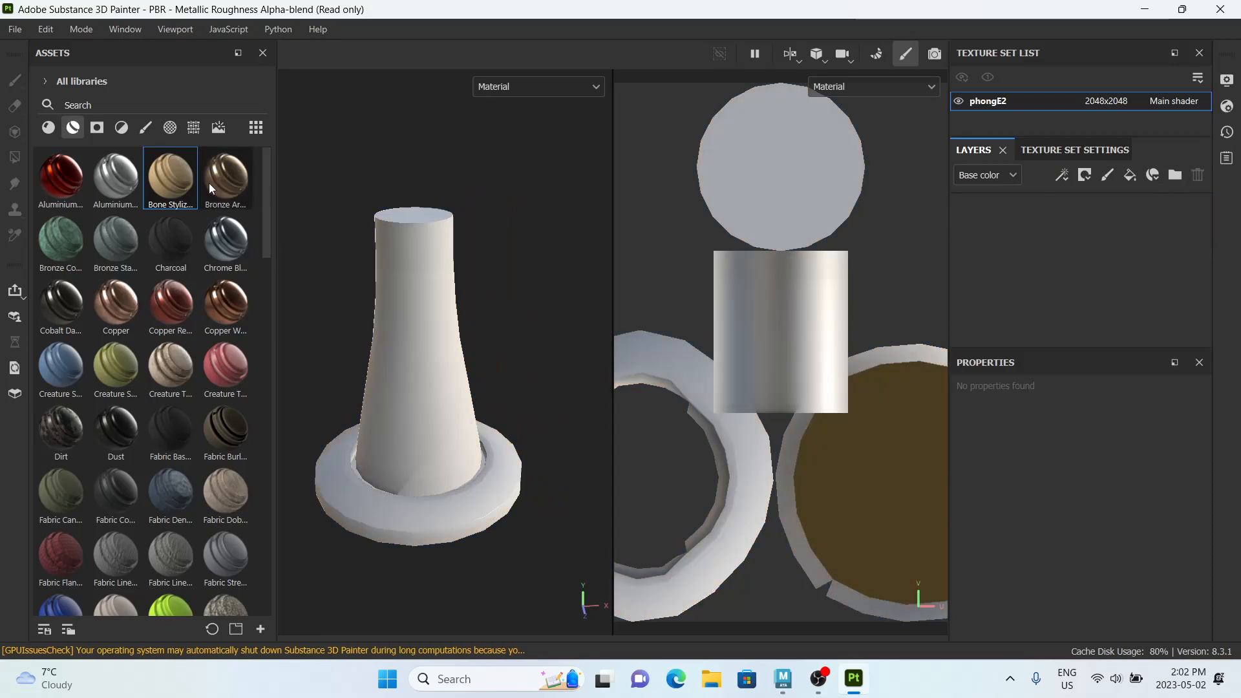
Apply the Aluminium Anodized Red smart material to the lighthouse base.
drag(61, 176, 646, 456)
scroll(433, 329, up, 3)
scroll(434, 330, down, 5)
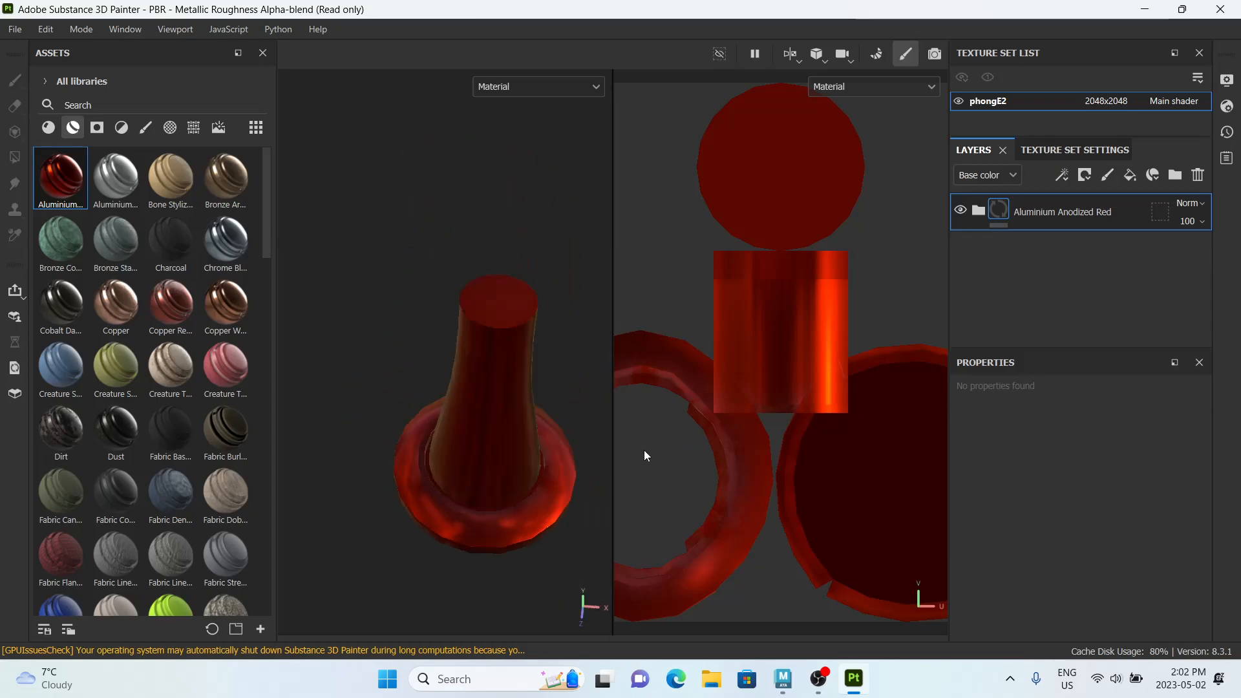
Open the texture export settings and browse for an output directory in the maya folder under Documents.
click(15, 29)
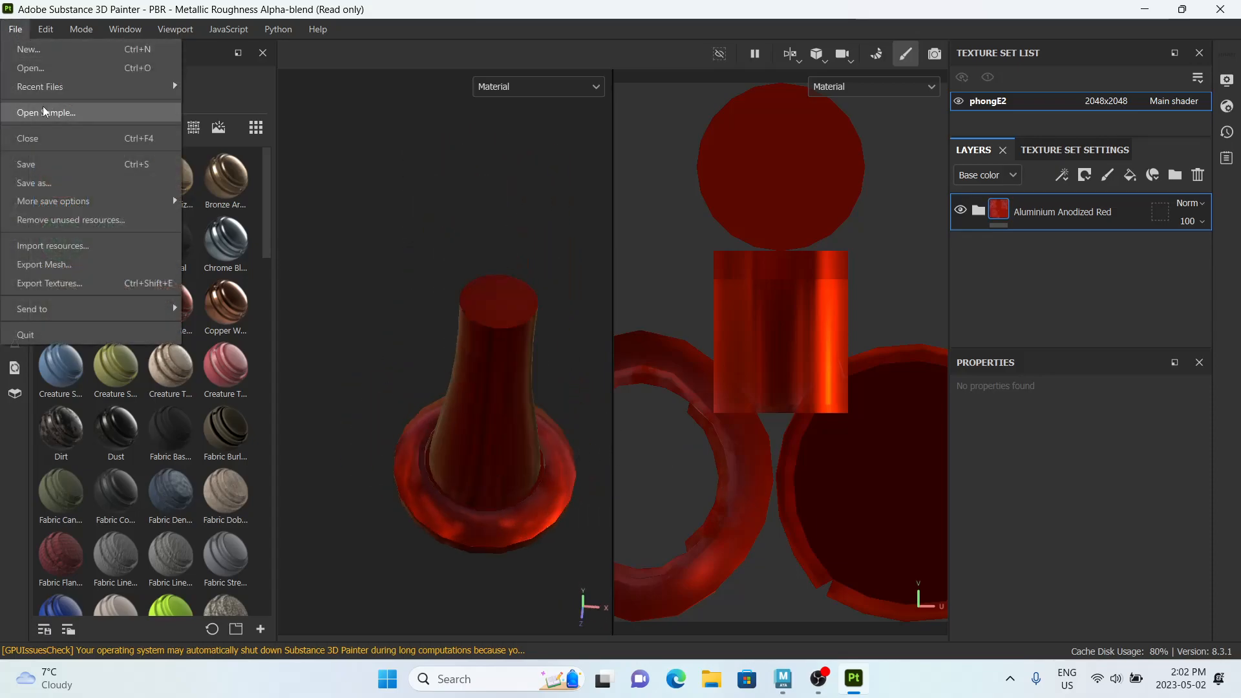
click(79, 282)
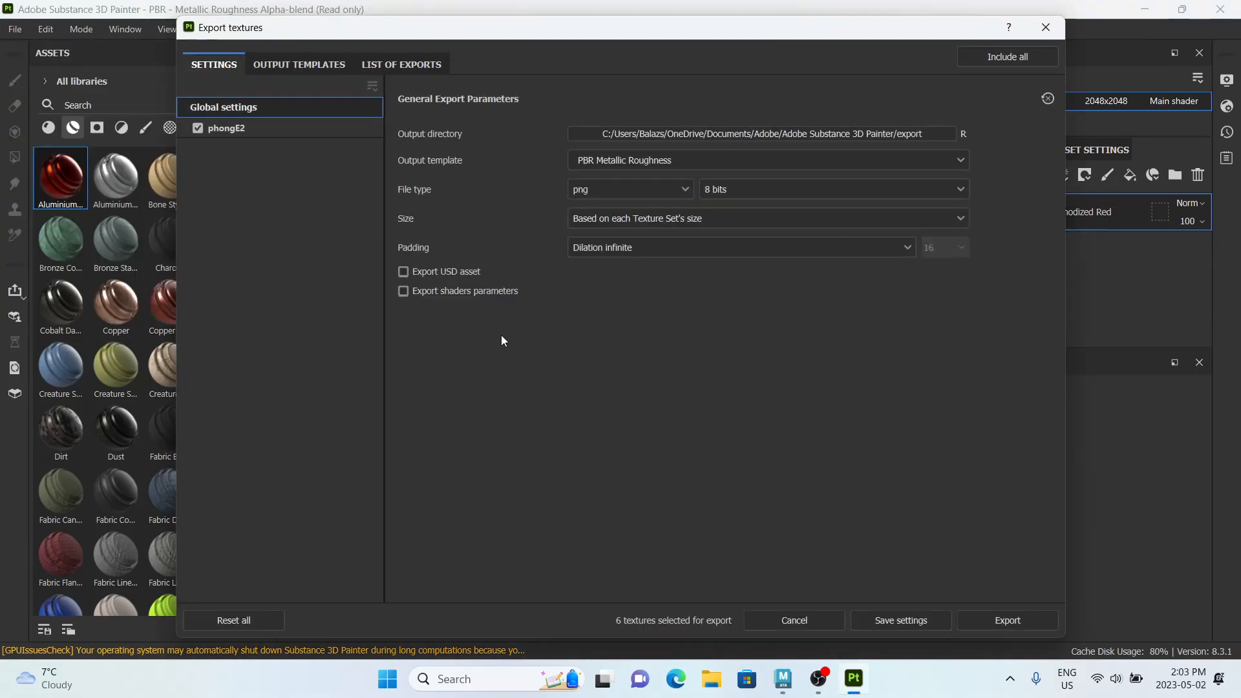
click(768, 134)
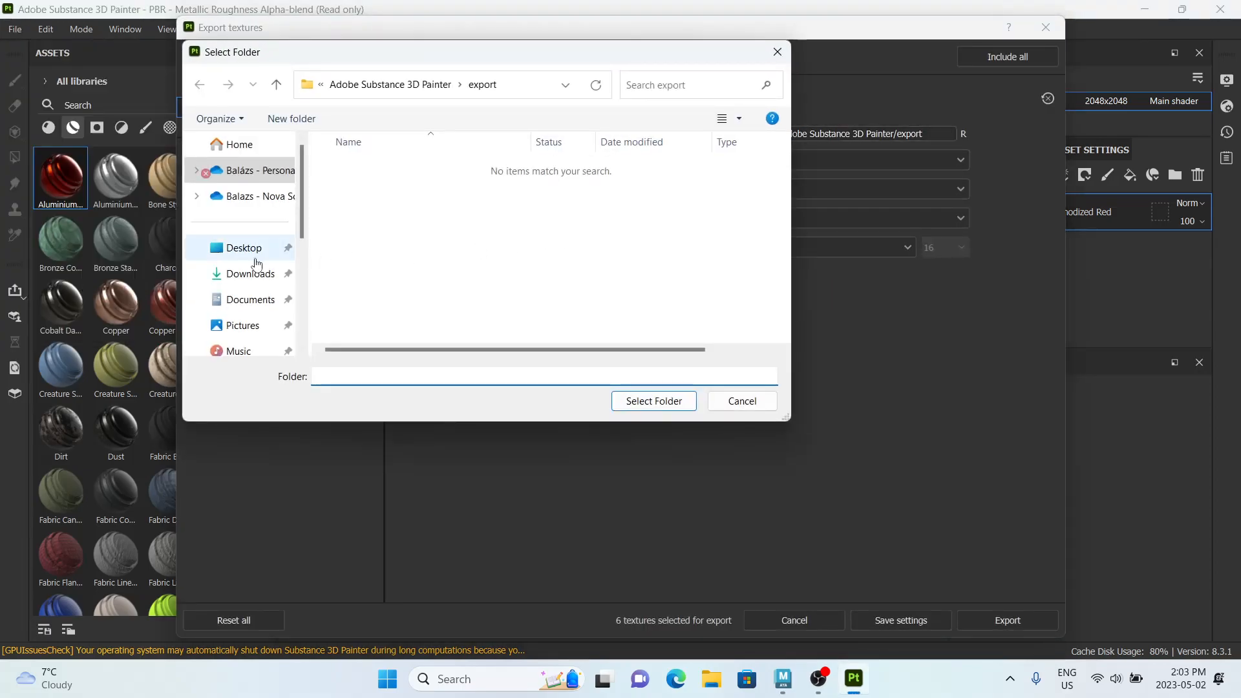
click(259, 304)
scroll(382, 297, down, 3)
scroll(385, 285, up, 2)
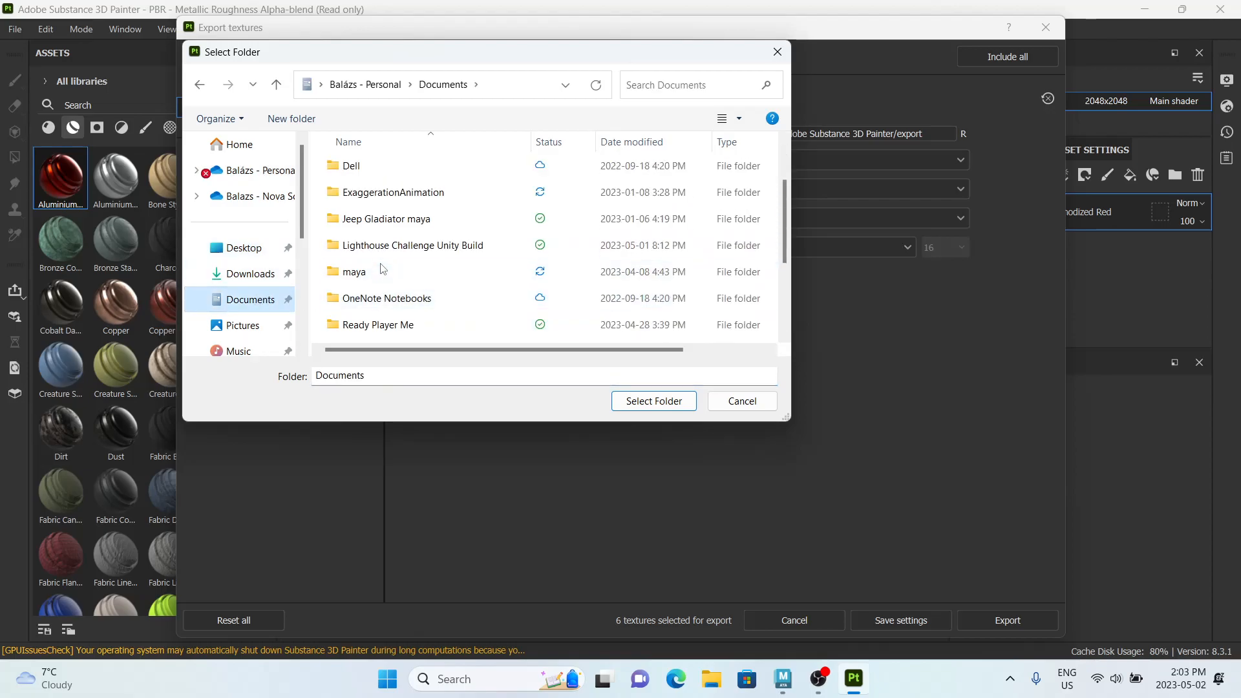
double_click(380, 271)
scroll(375, 239, up, 2)
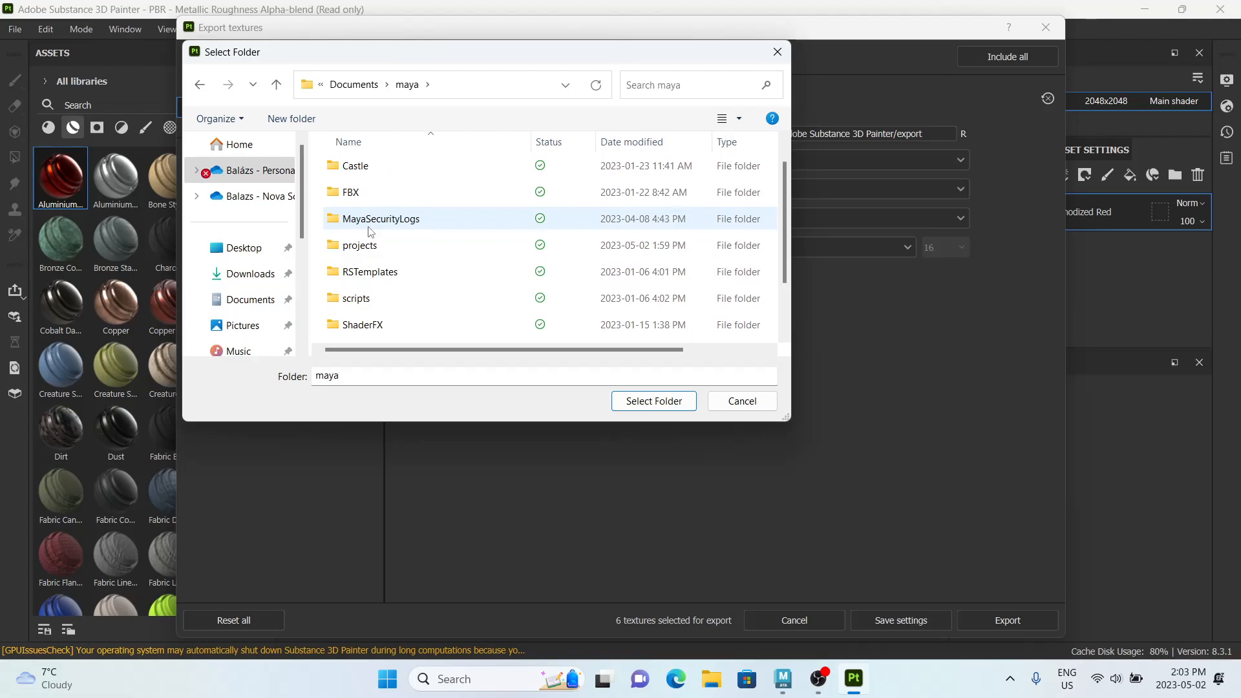
Navigate through projects to the sourceimages folder of the TutorialLighthouse project.
double_click(374, 244)
scroll(375, 252, down, 3)
click(381, 257)
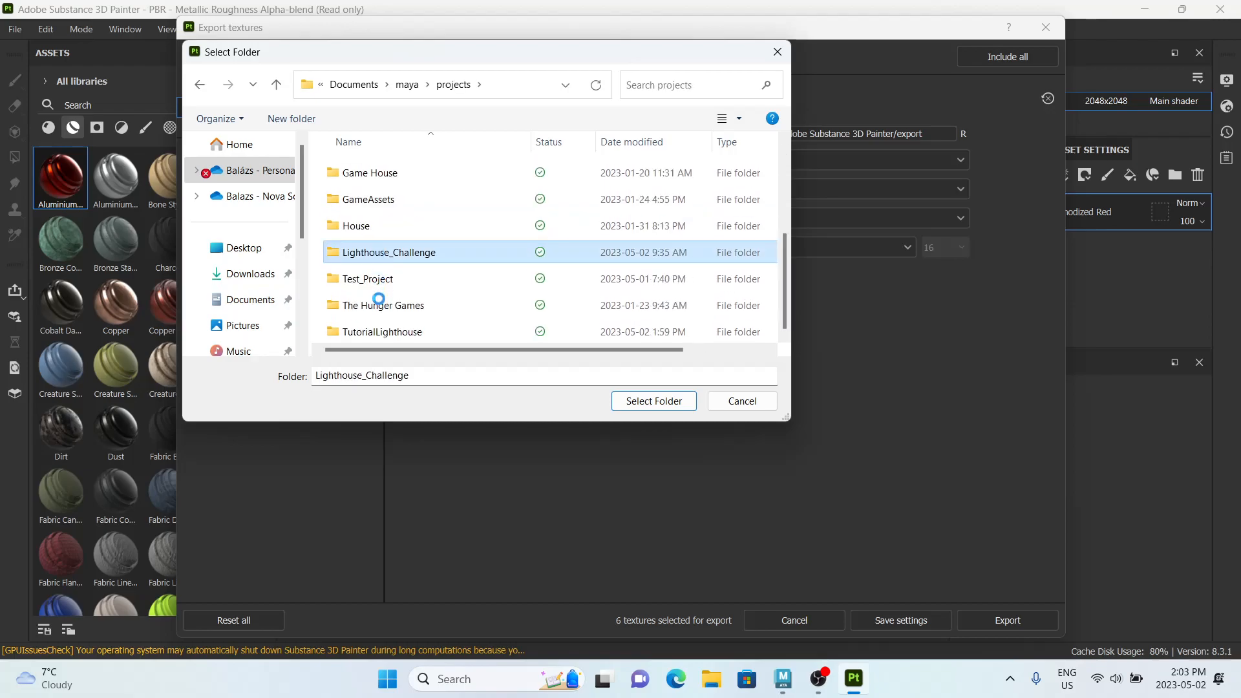
right_click(354, 331)
key(Escape)
double_click(354, 332)
scroll(353, 330, down, 3)
double_click(371, 305)
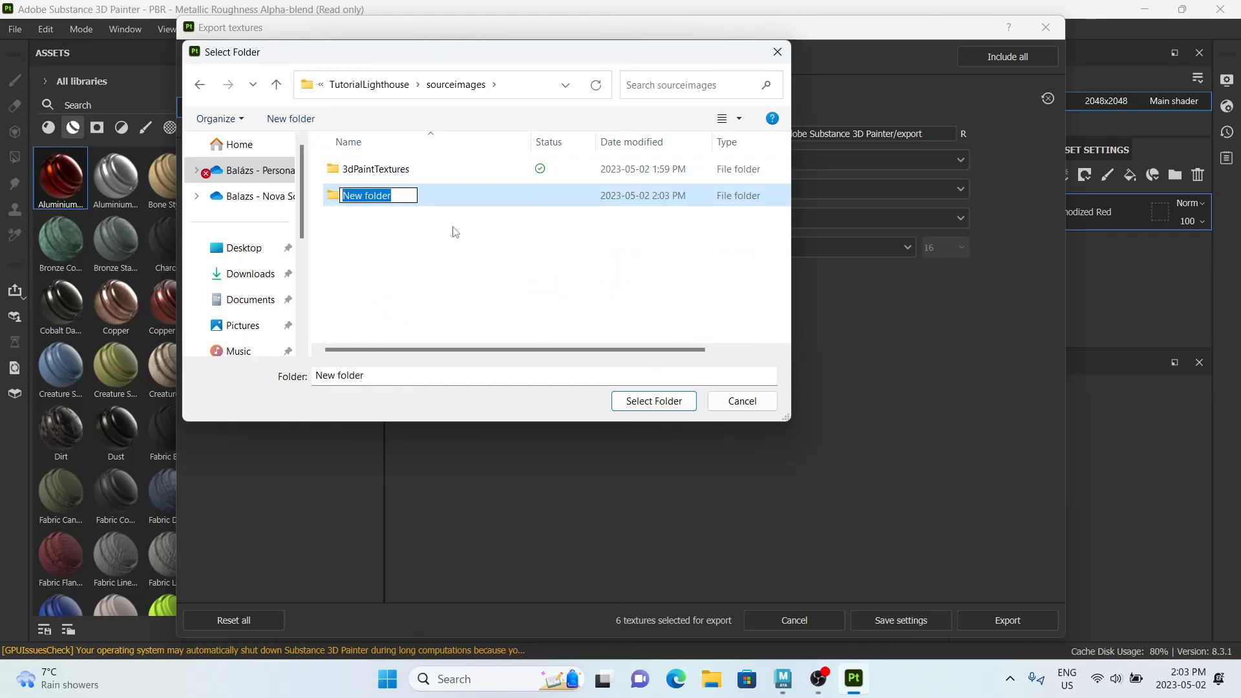
Export the phongE2 textures with the PBR Metallic Roughness template into a new folder named AluminumTextures.
text(Akumi)
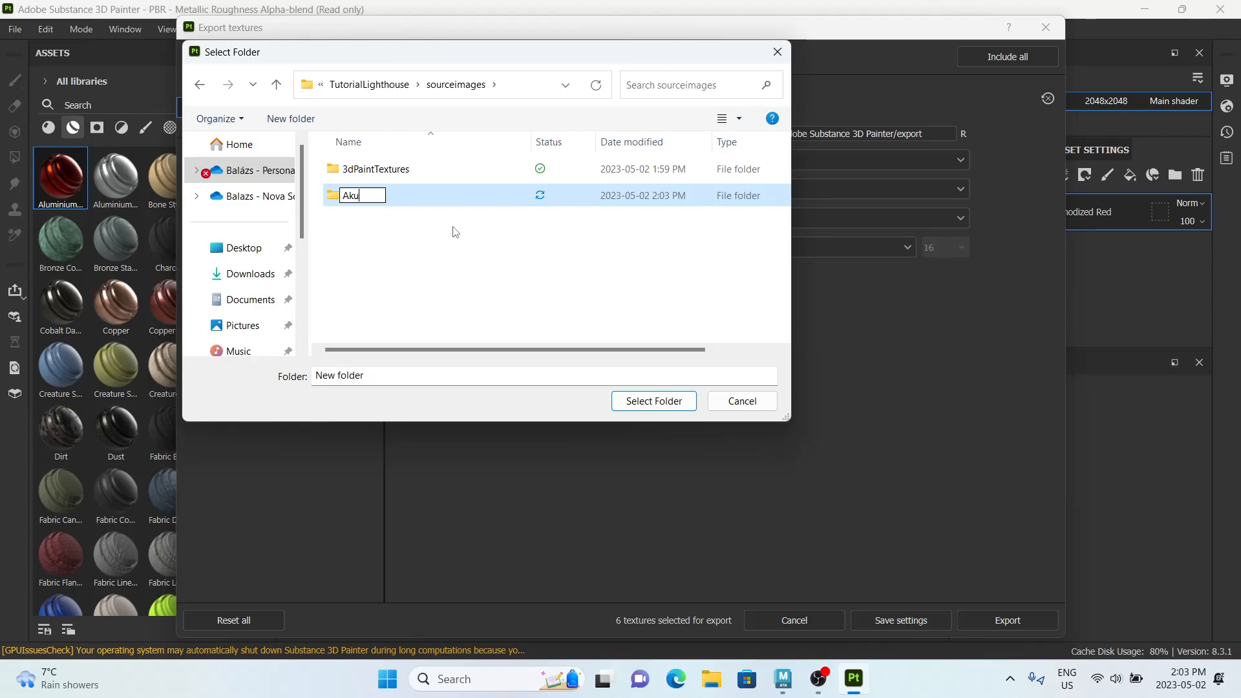
key(BackSpace)
key(BackSpace)
key(BackSpace)
text(luminumTextures)
key(Return)
click(687, 400)
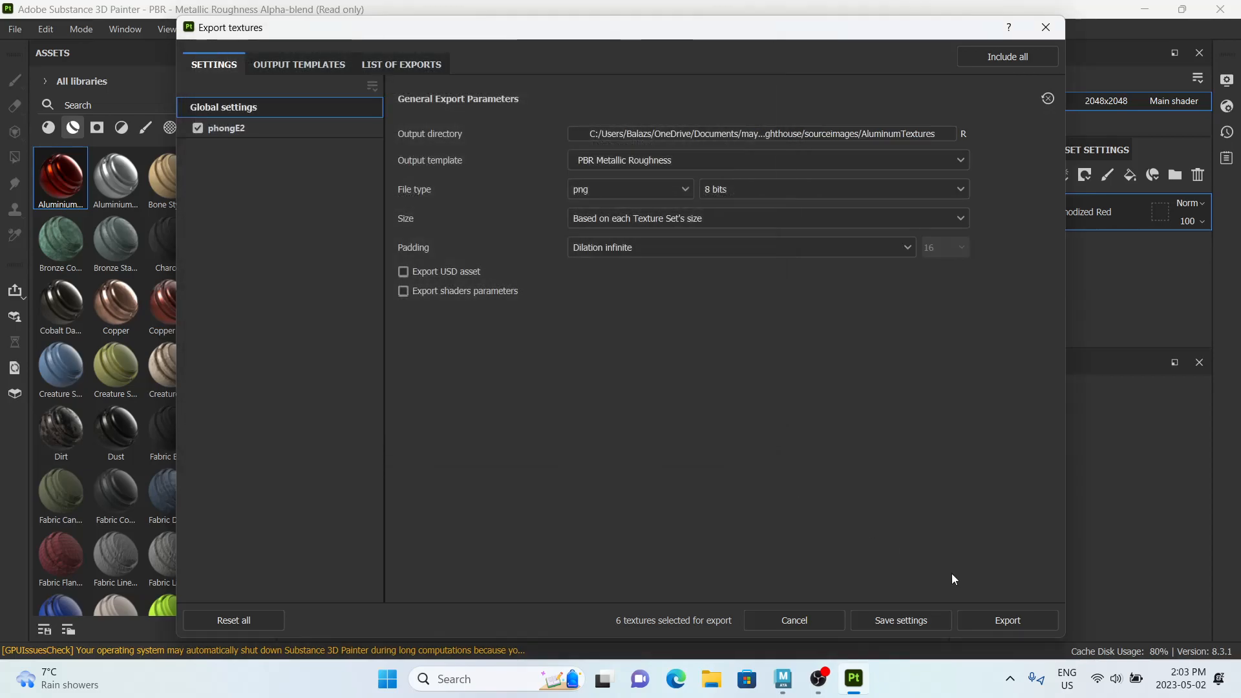
click(1007, 620)
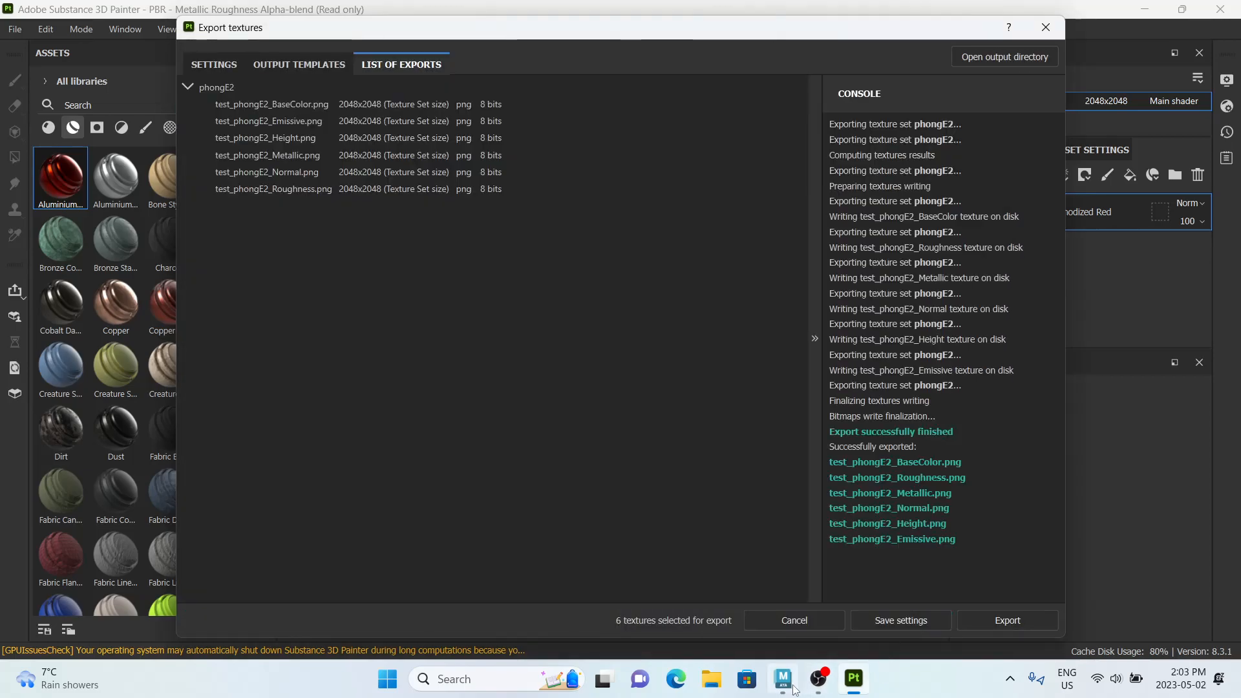
Switch to Maya and assign a new Standard Surface material to the lighthouse base.
click(792, 686)
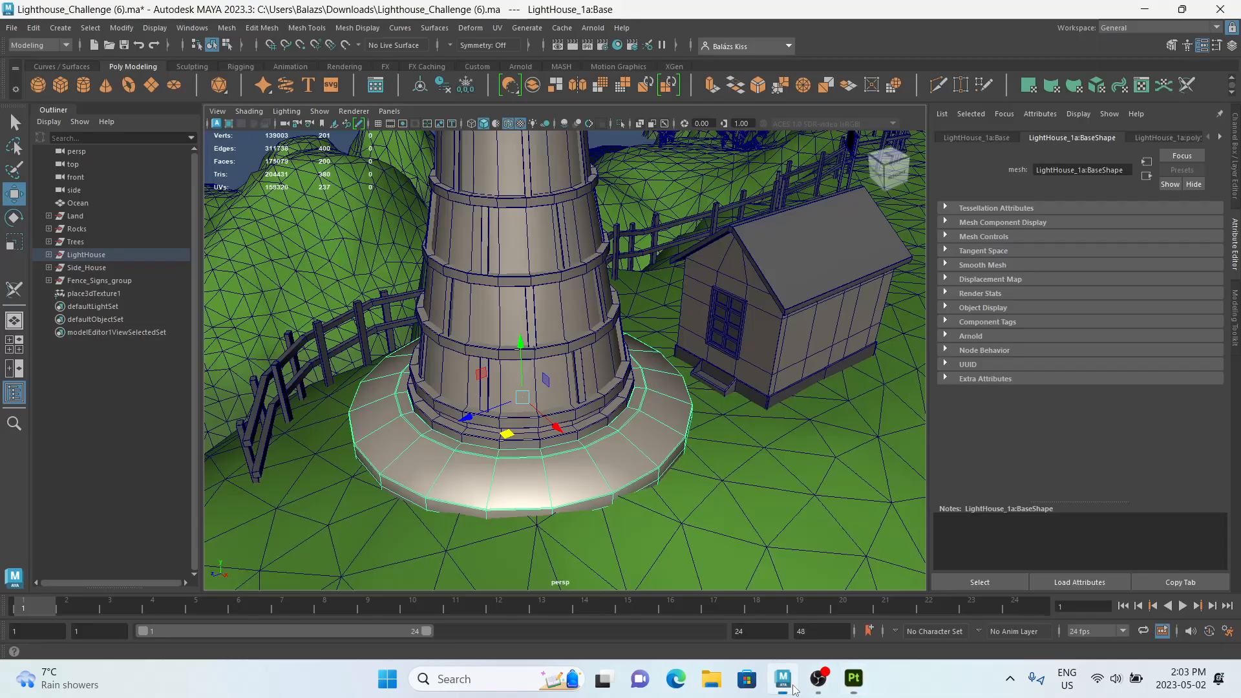
right_click(434, 448)
click(443, 620)
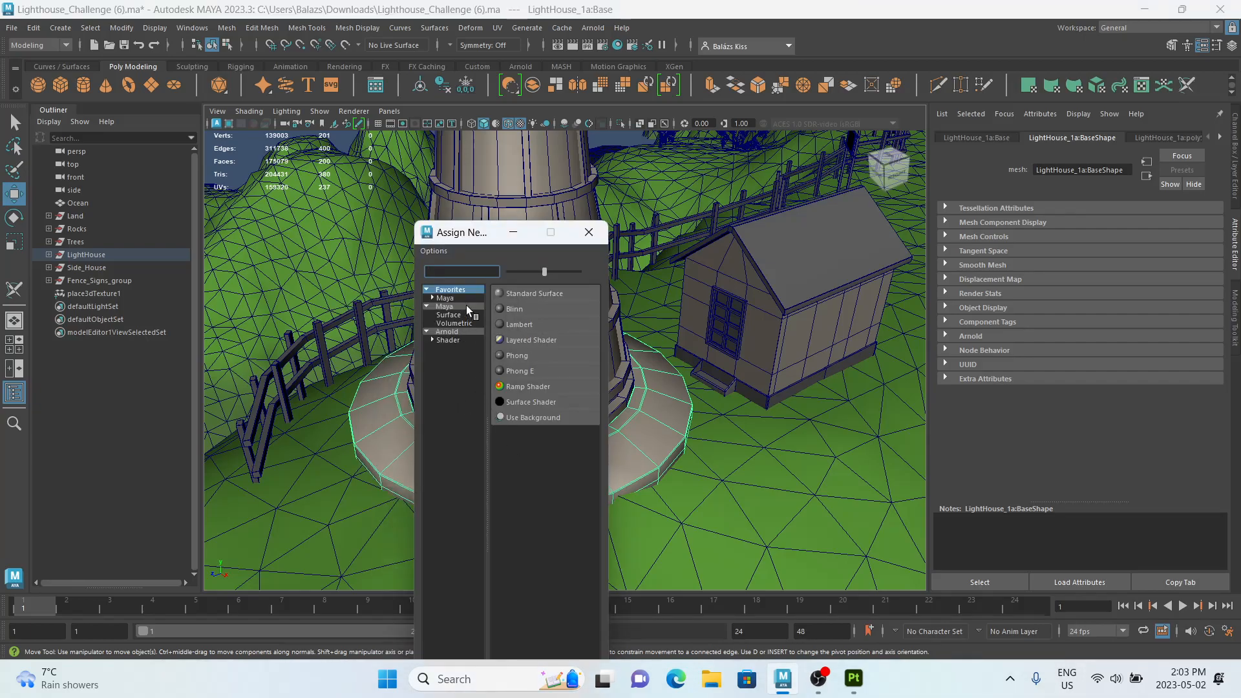
click(448, 340)
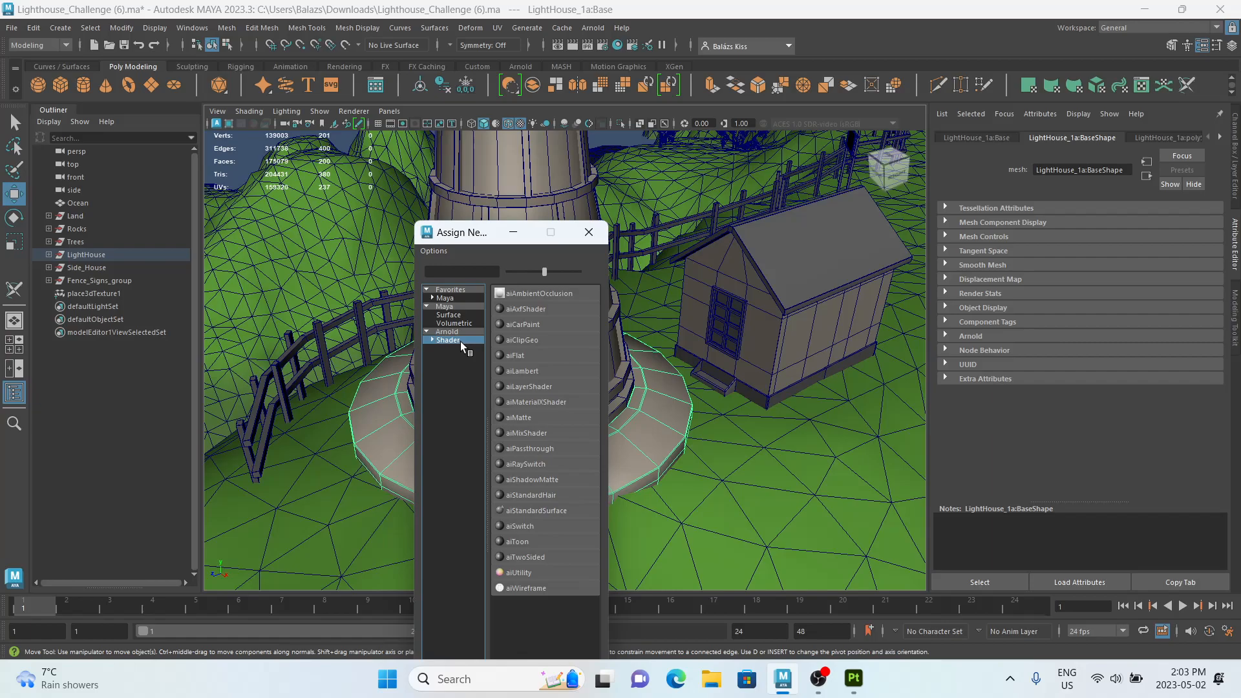
click(454, 298)
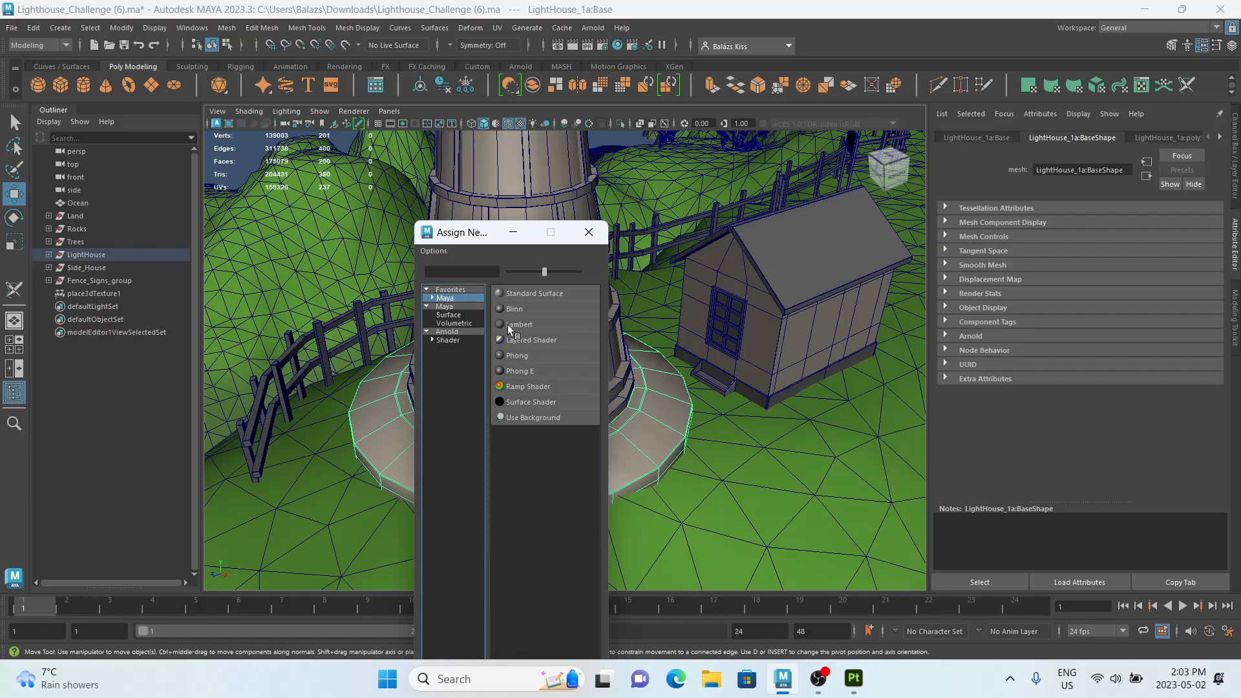
click(526, 295)
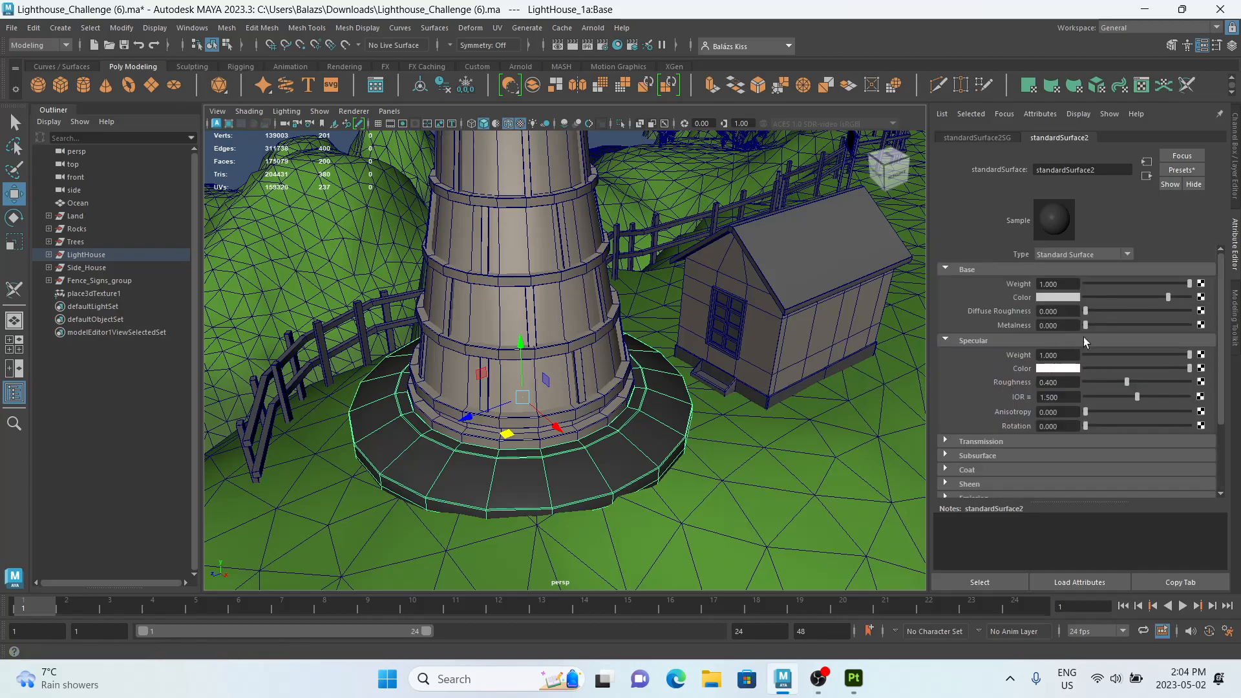
Connect a file texture to the material's base color and load test_phongE2_BaseColor.png from the AluminumTextures folder.
click(1200, 298)
click(531, 341)
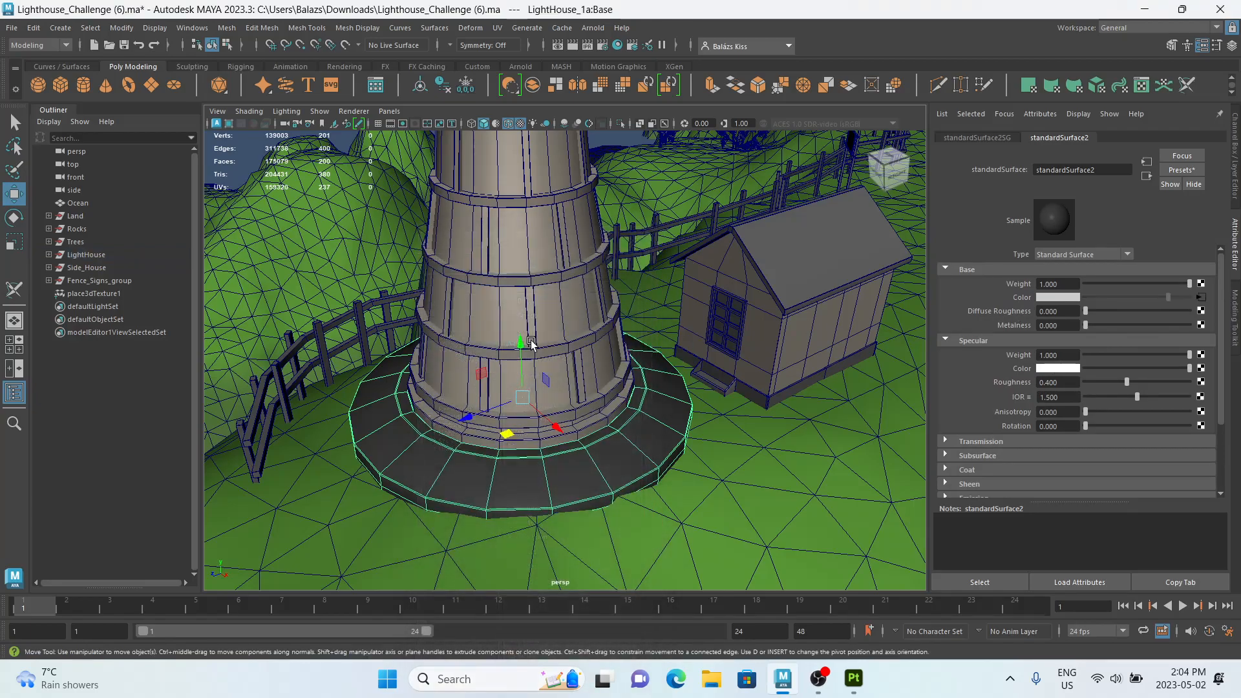
click(1204, 313)
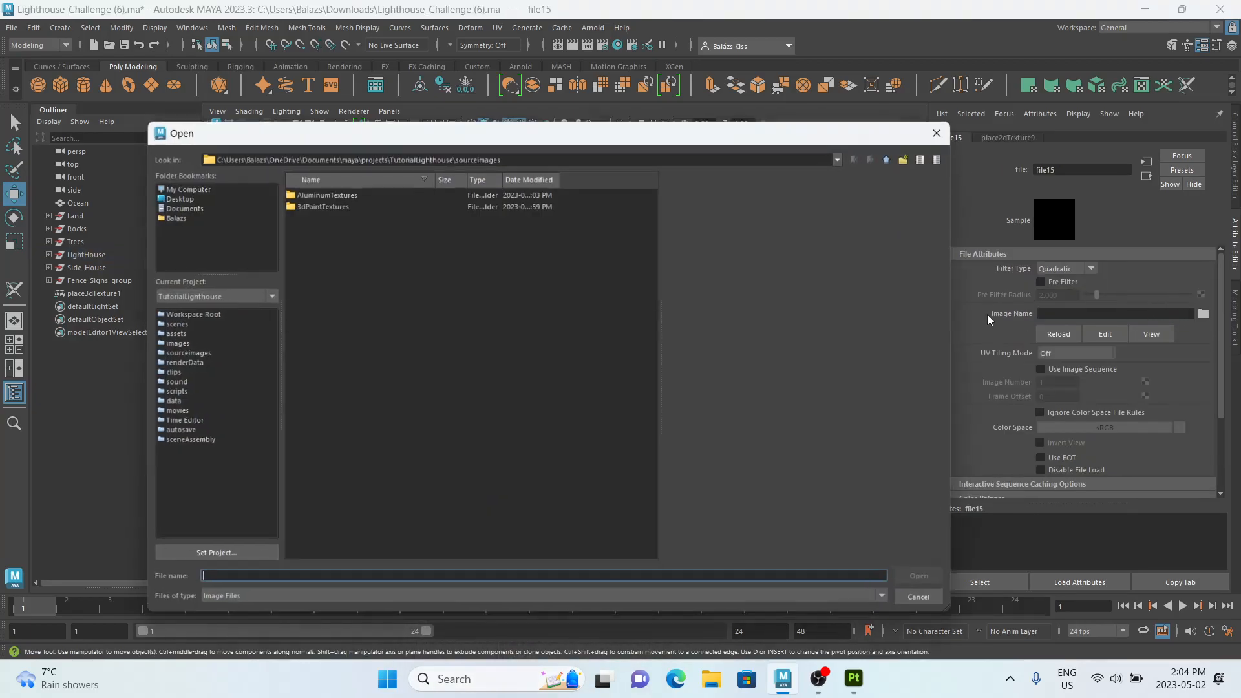
double_click(329, 192)
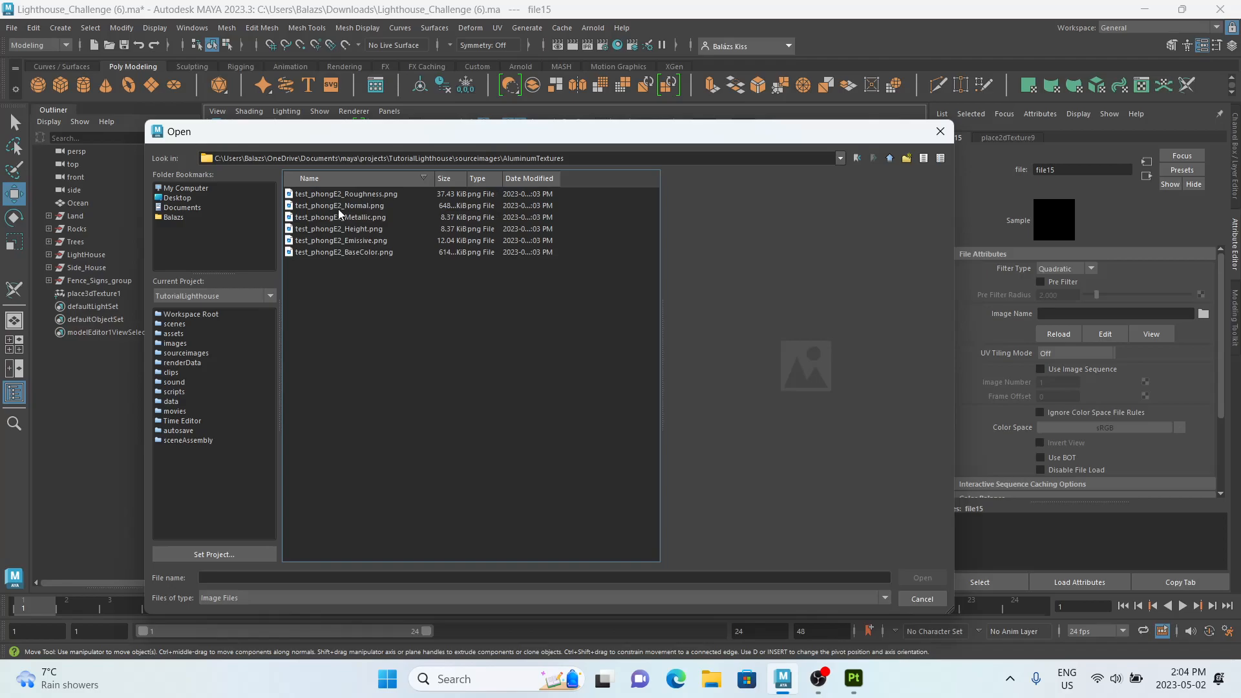
double_click(347, 251)
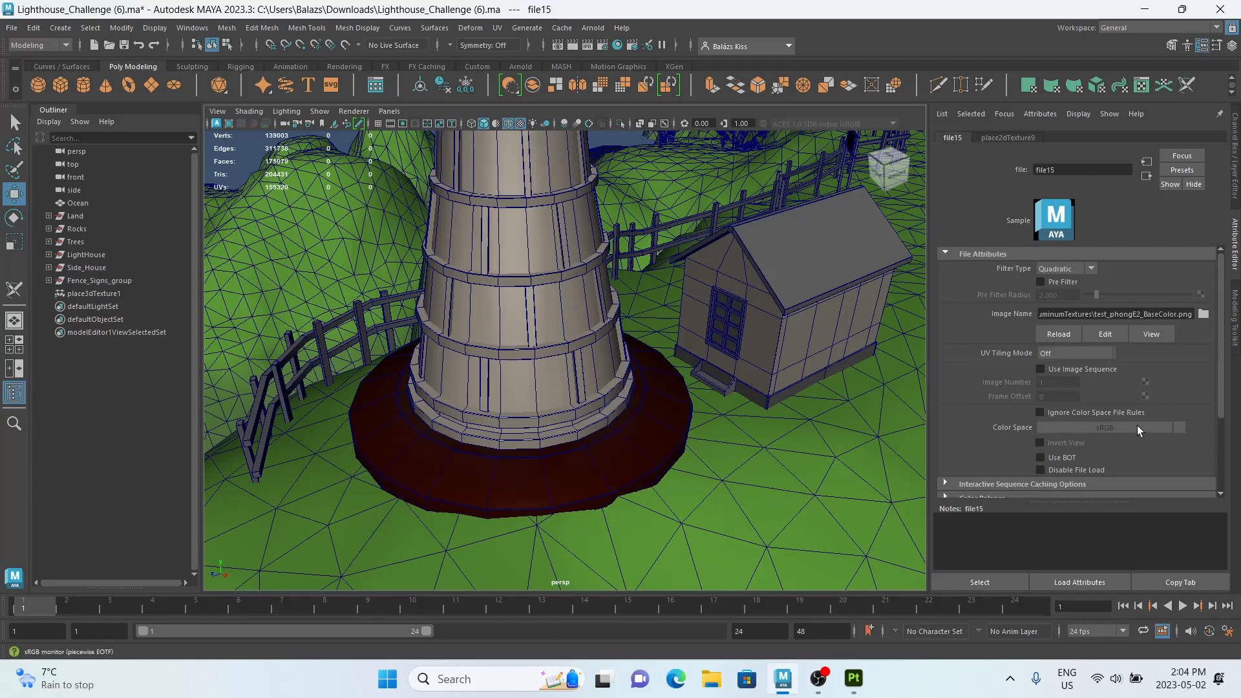
Enable Color Management in the Maya preferences and save them.
click(226, 28)
mouse_move(192, 27)
mouse_move(258, 169)
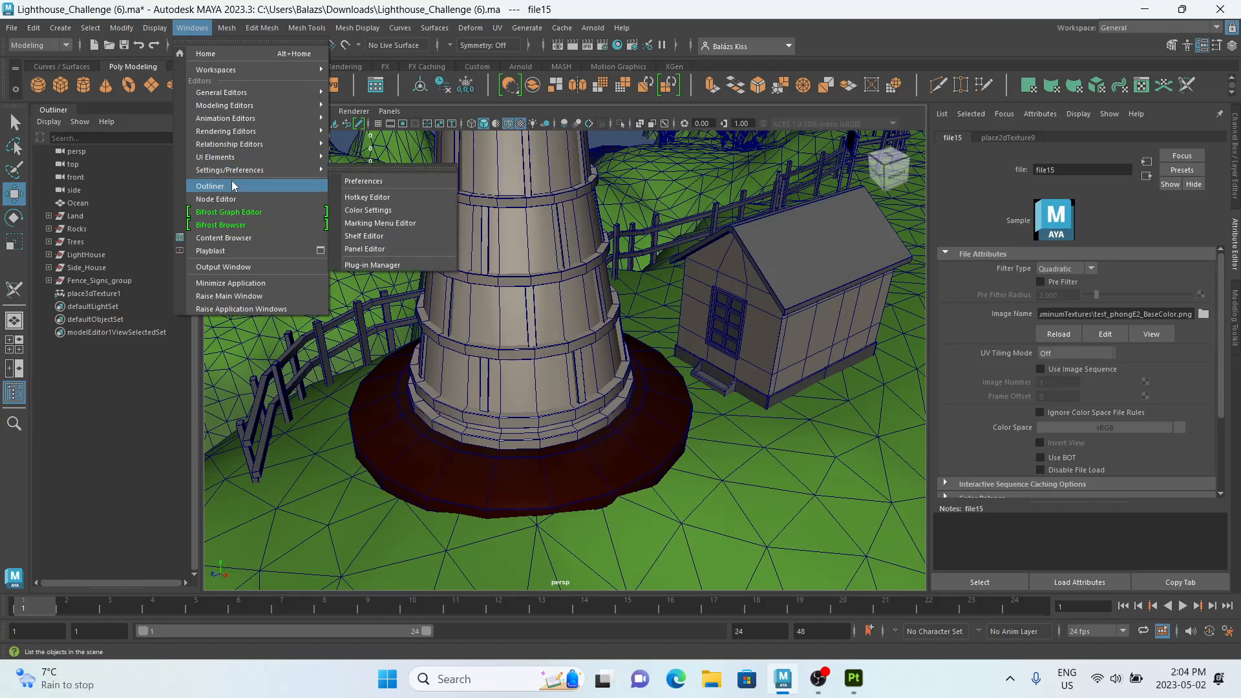
click(390, 183)
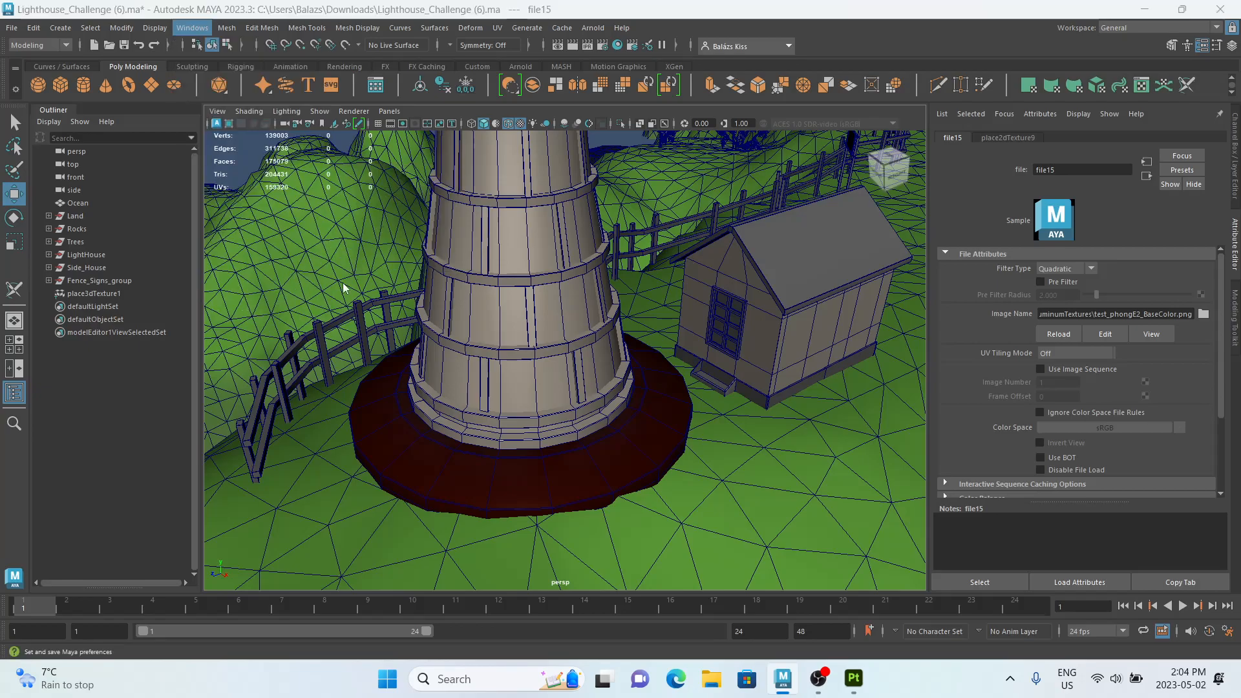
click(305, 339)
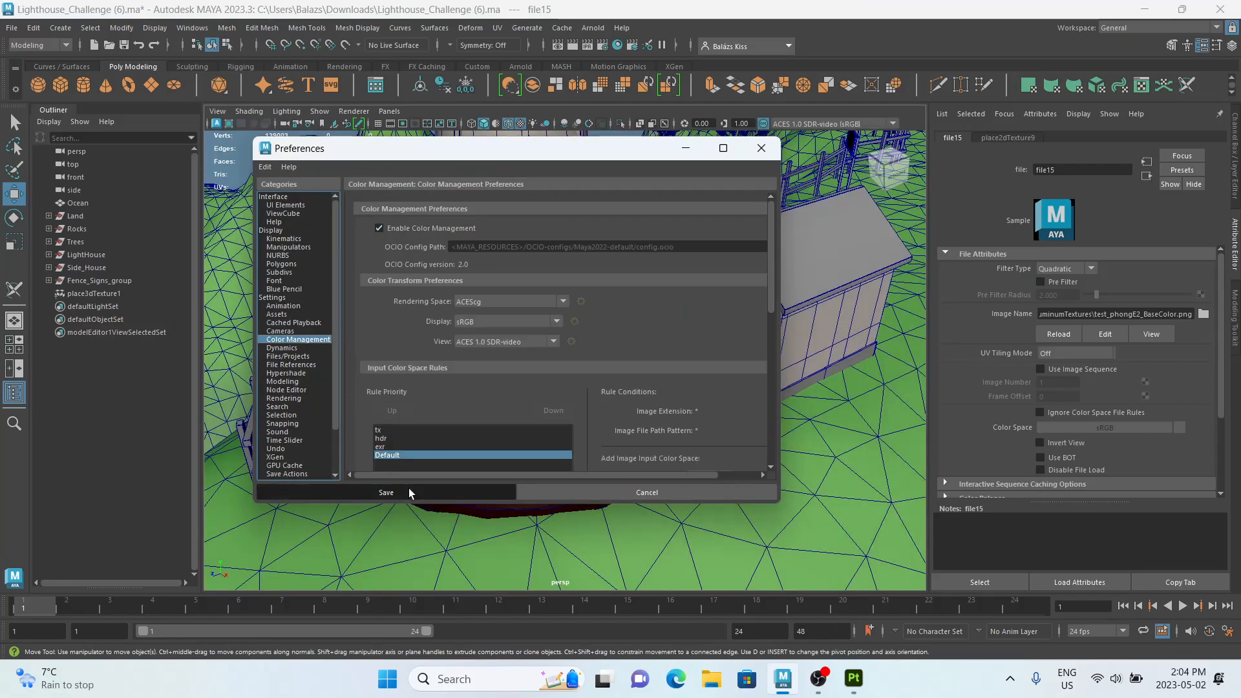
click(409, 489)
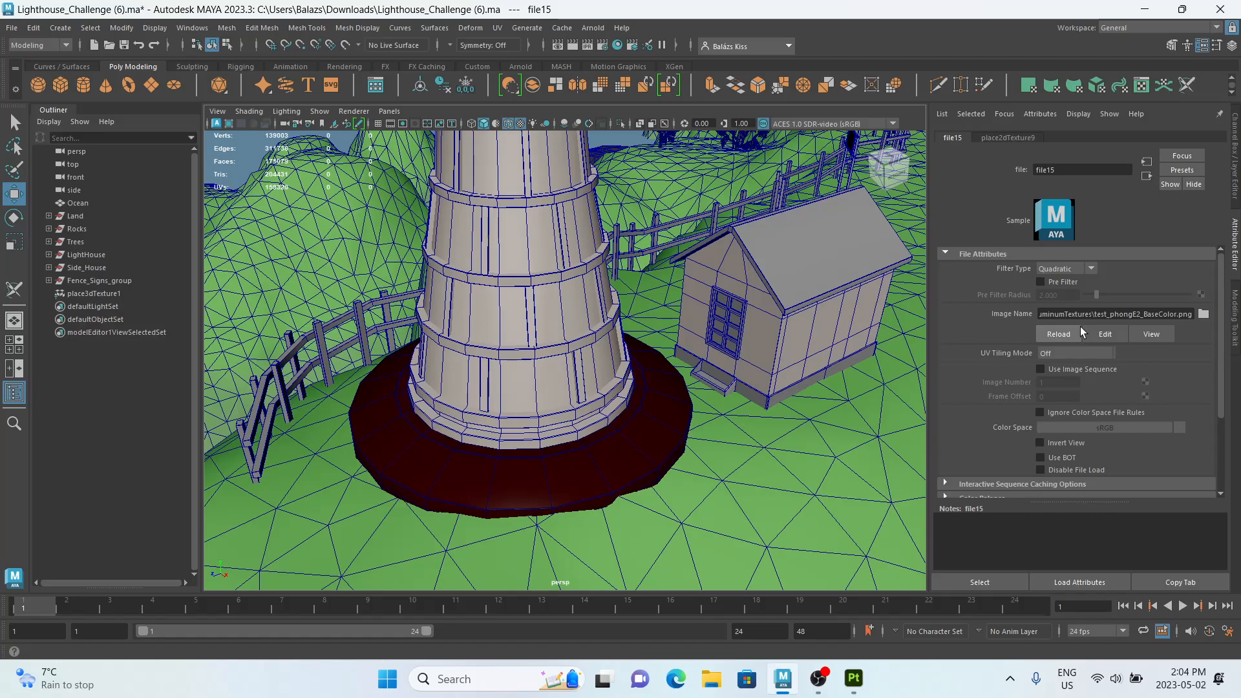
Choose test_phongE2_BaseColor.png again for the file texture and set its color space to Raw.
click(1204, 315)
double_click(364, 258)
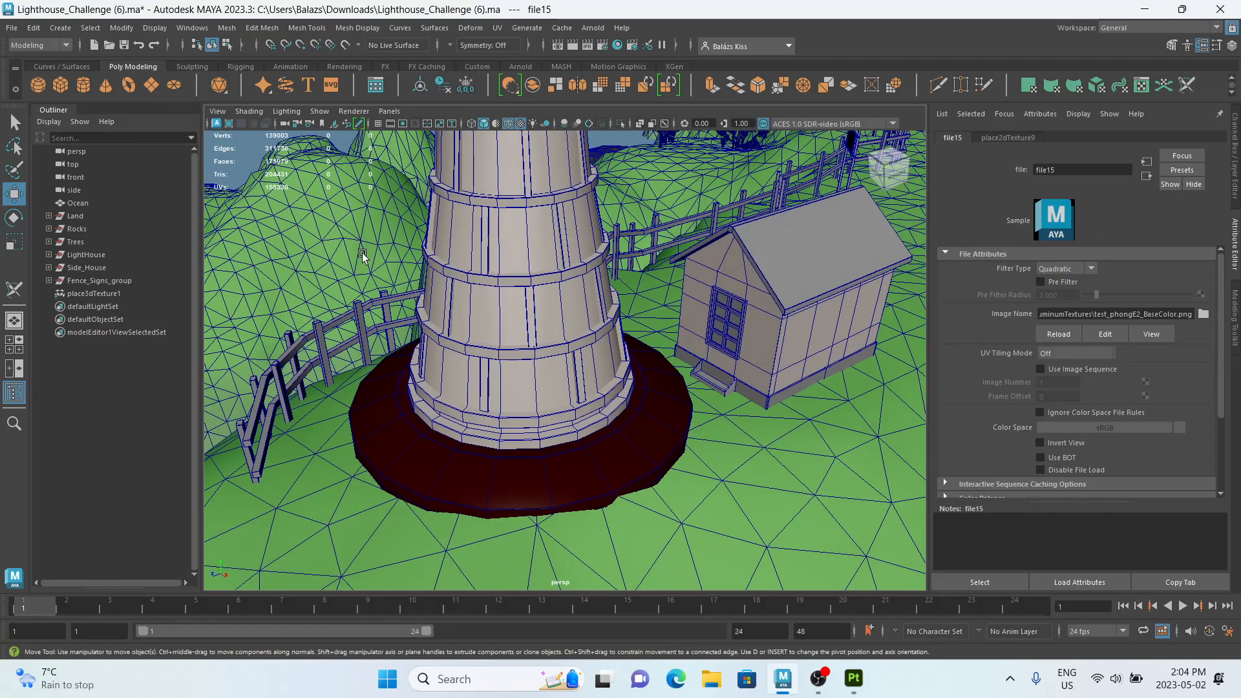
click(1123, 428)
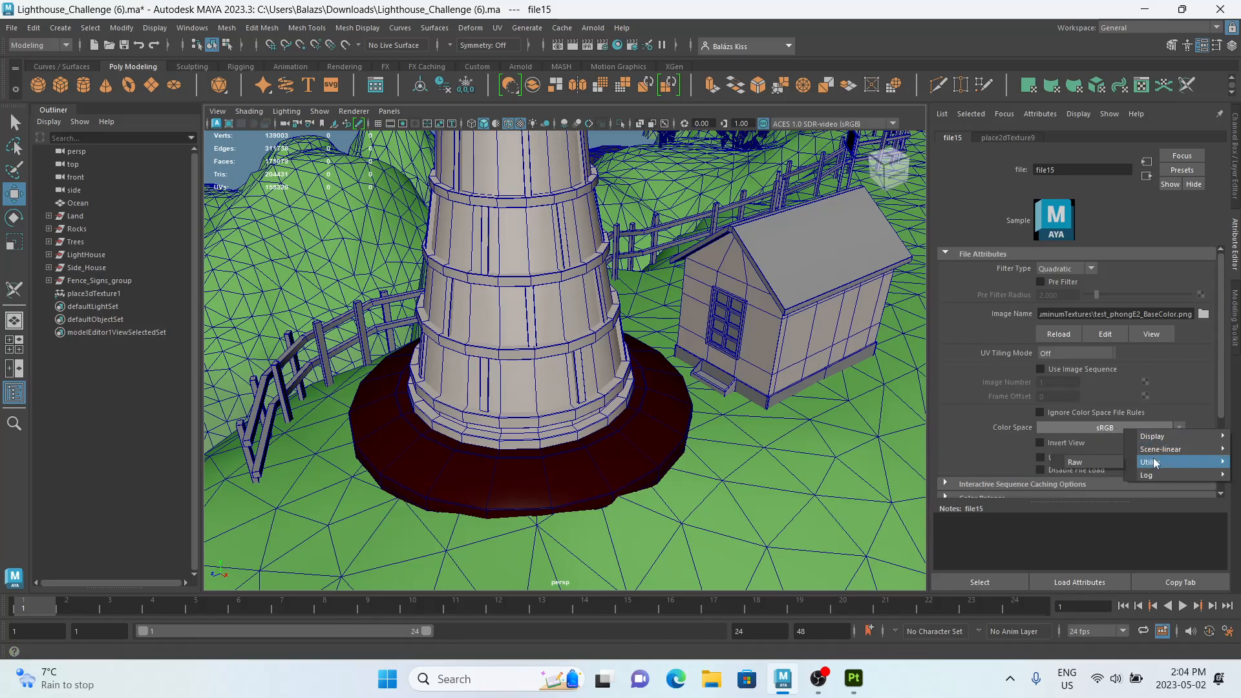
click(1093, 460)
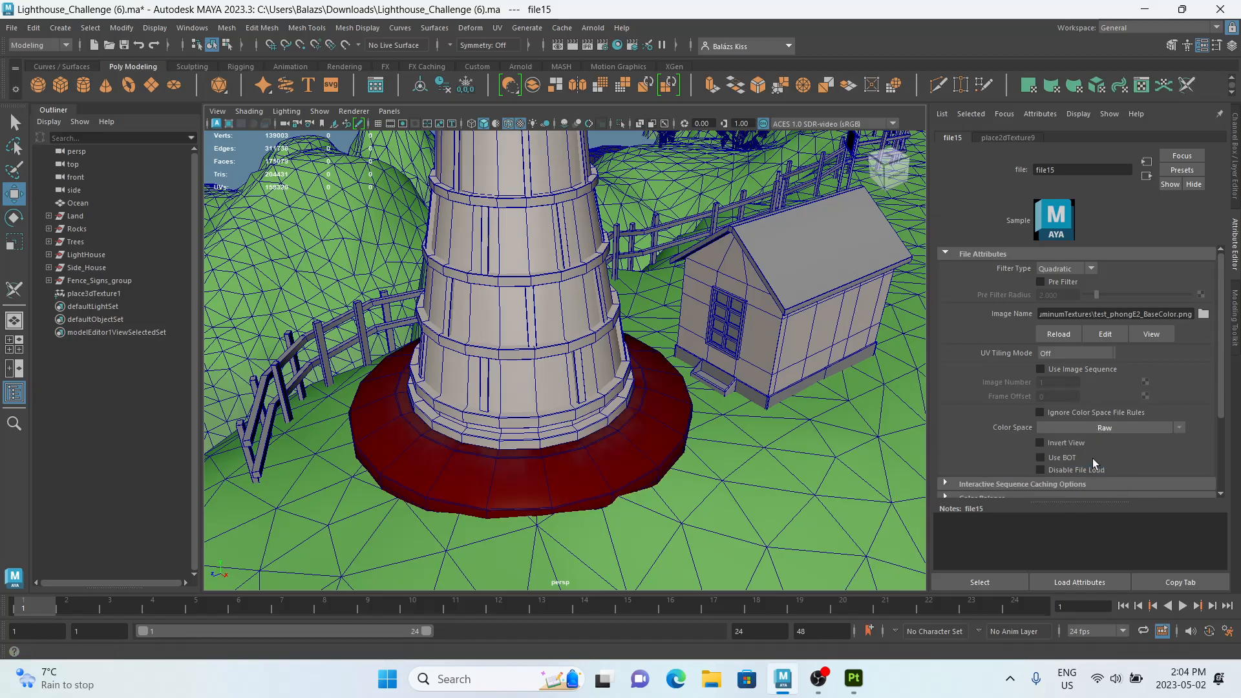
Enable Alpha Is Luminance in the base color file texture's Color Balance settings.
scroll(1092, 459, down, 3)
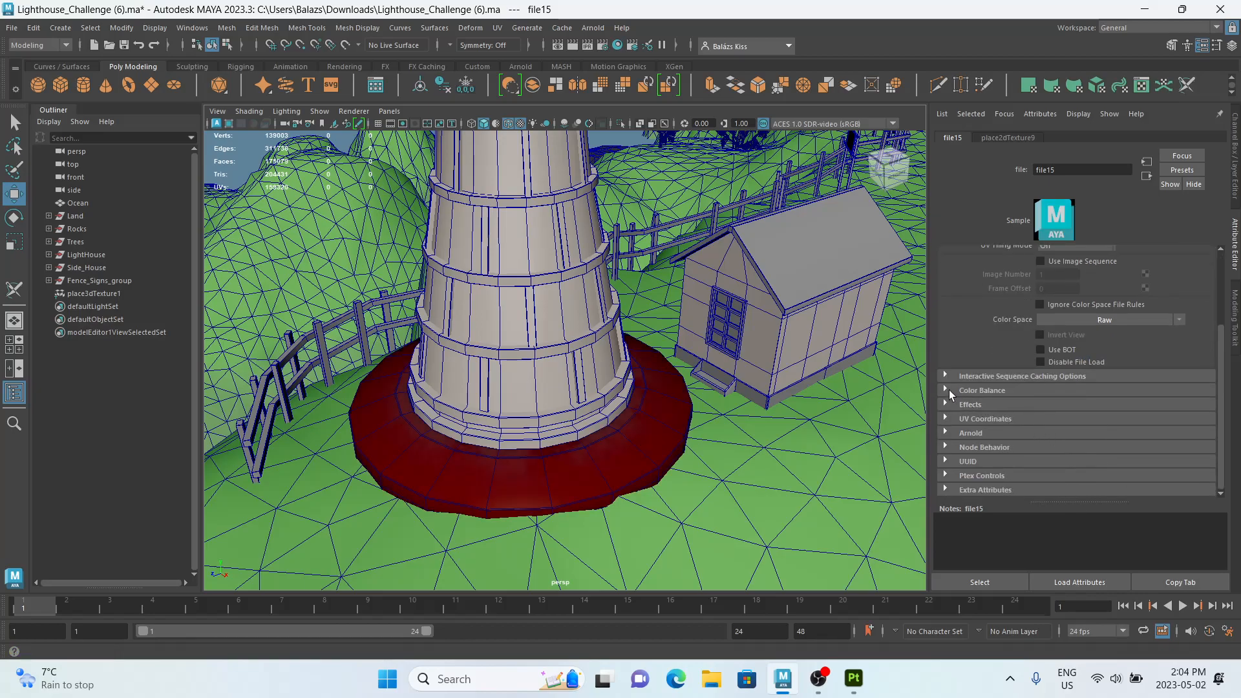
click(947, 390)
click(1041, 486)
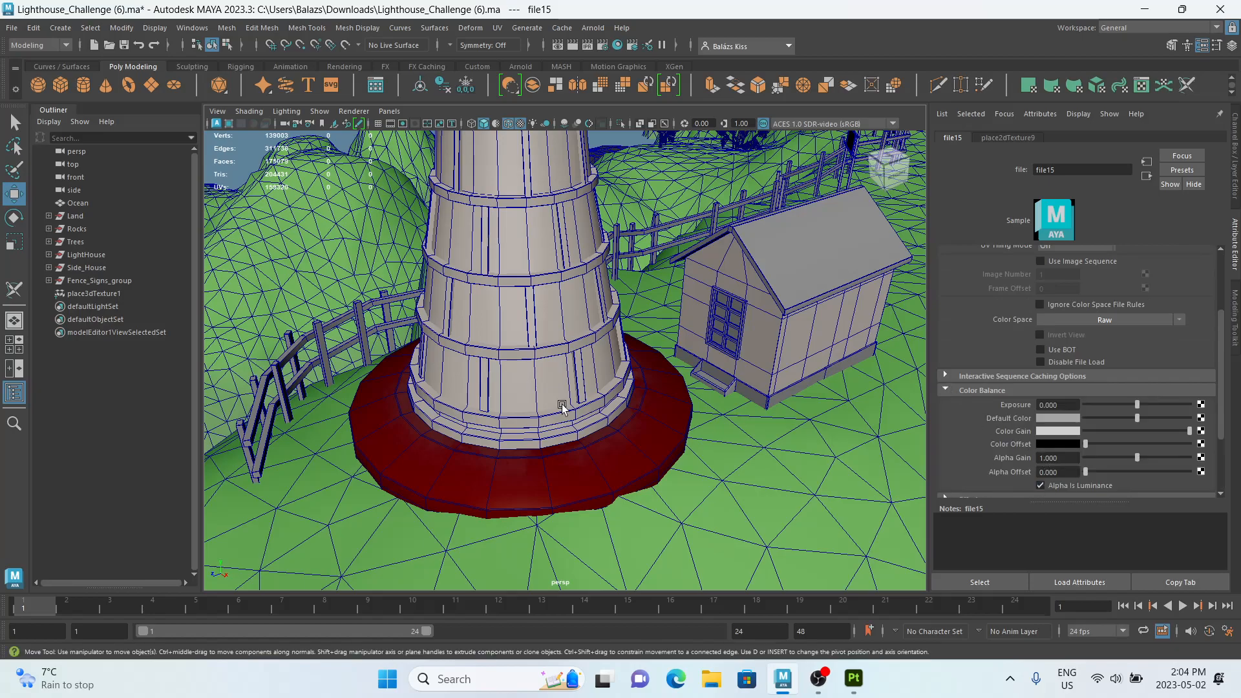
Delete the lighthouse base's construction history and show the attributes of its standardSurface2 material.
click(520, 479)
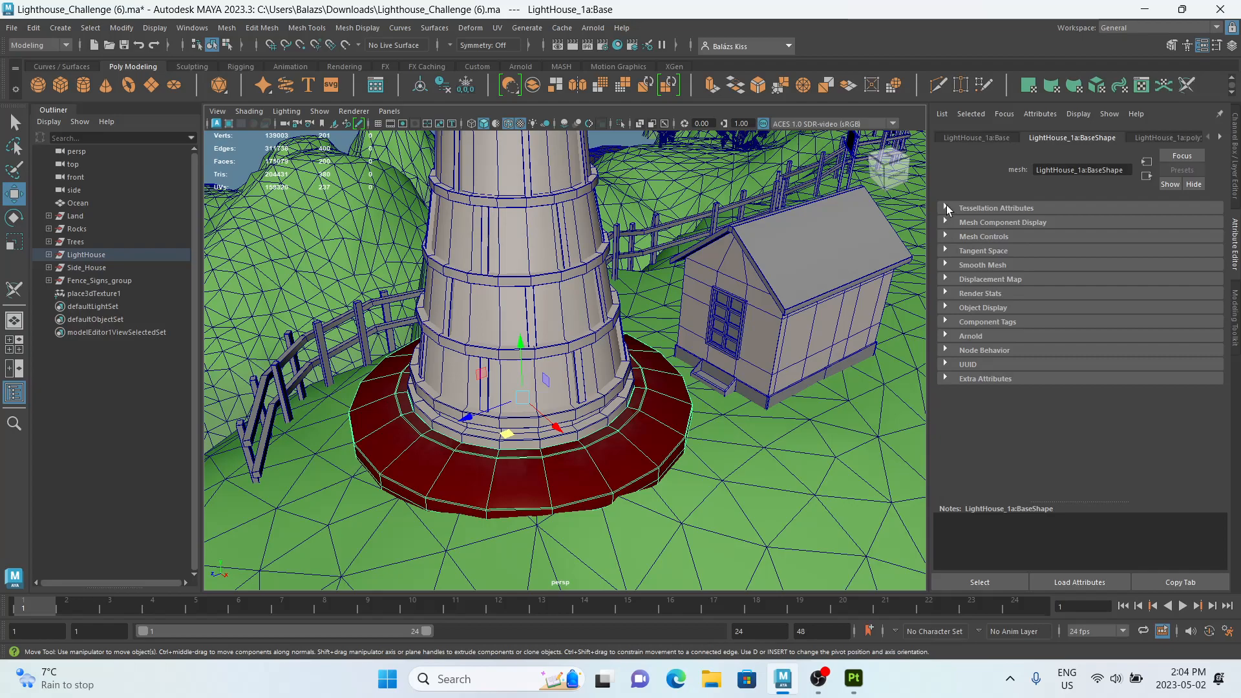
click(1220, 137)
click(1221, 137)
click(1221, 137)
click(1220, 137)
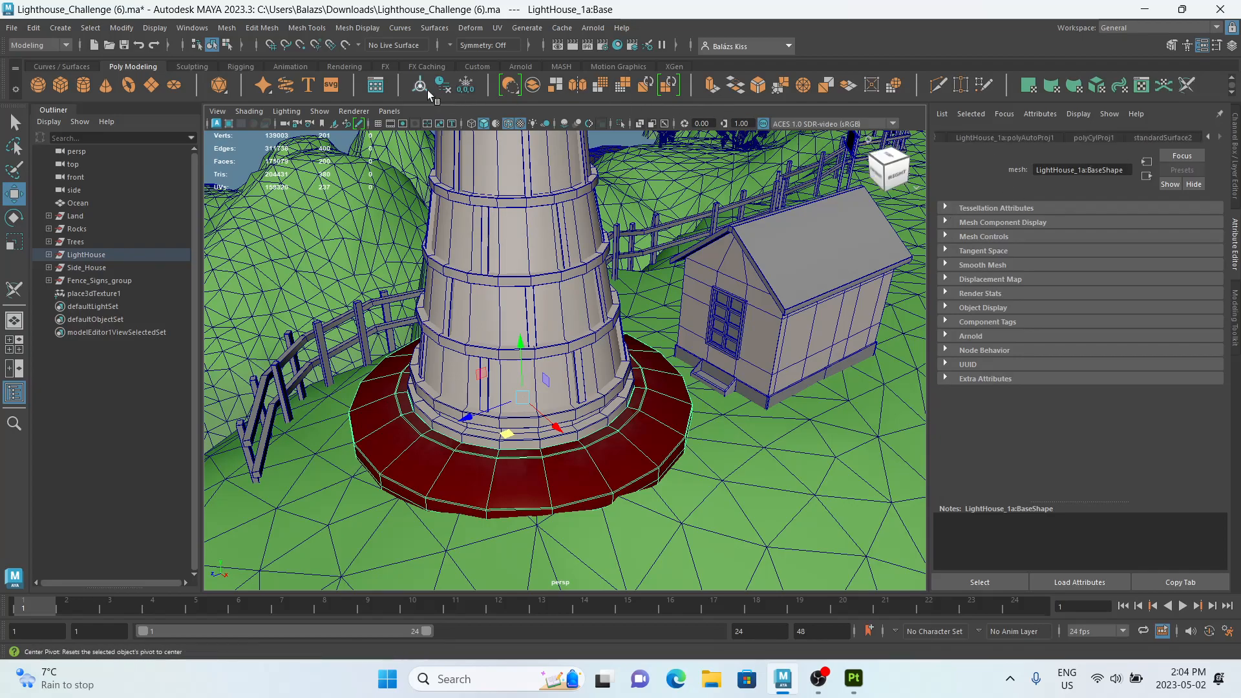
click(444, 86)
click(1165, 137)
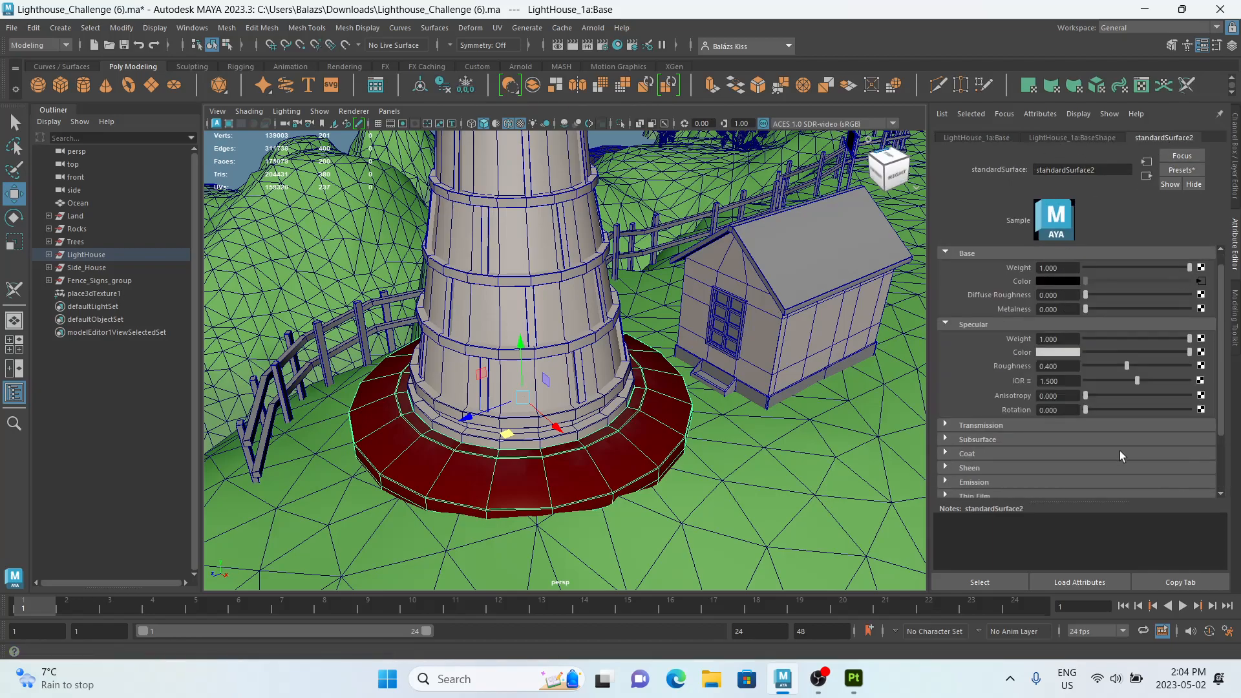
Connect a file texture to the material's specular color and load test_phongE2_Roughness.png from the AluminumTextures folder.
click(1201, 352)
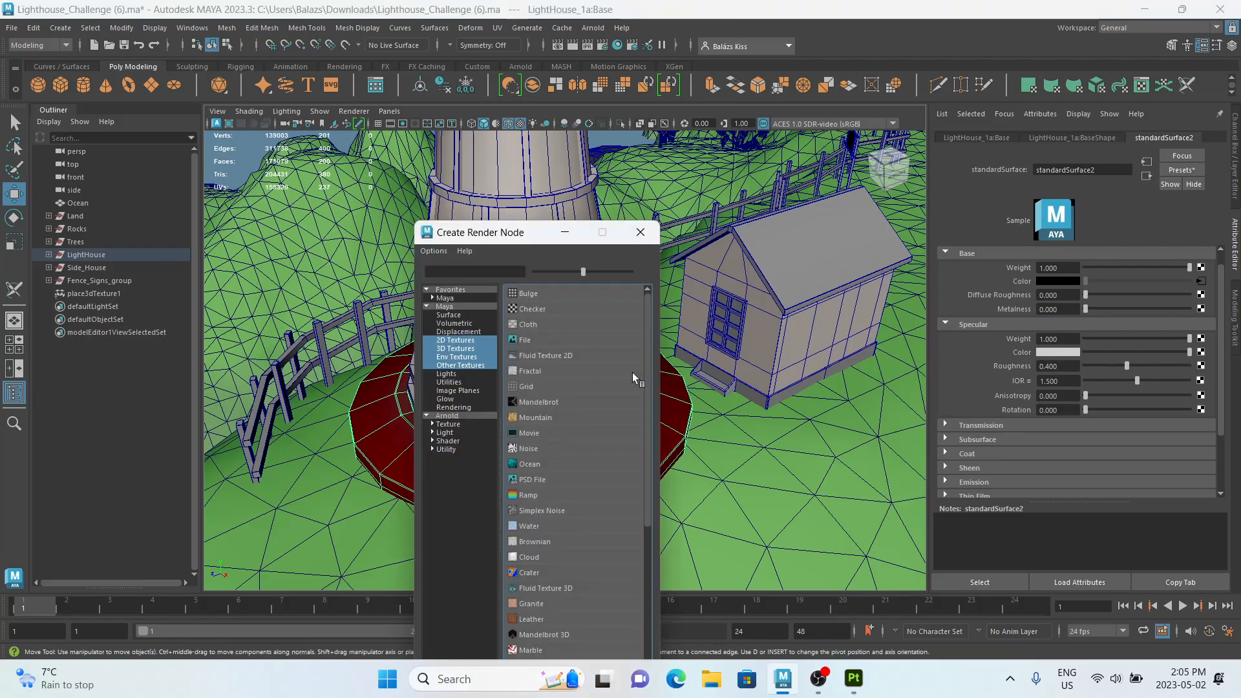
click(521, 341)
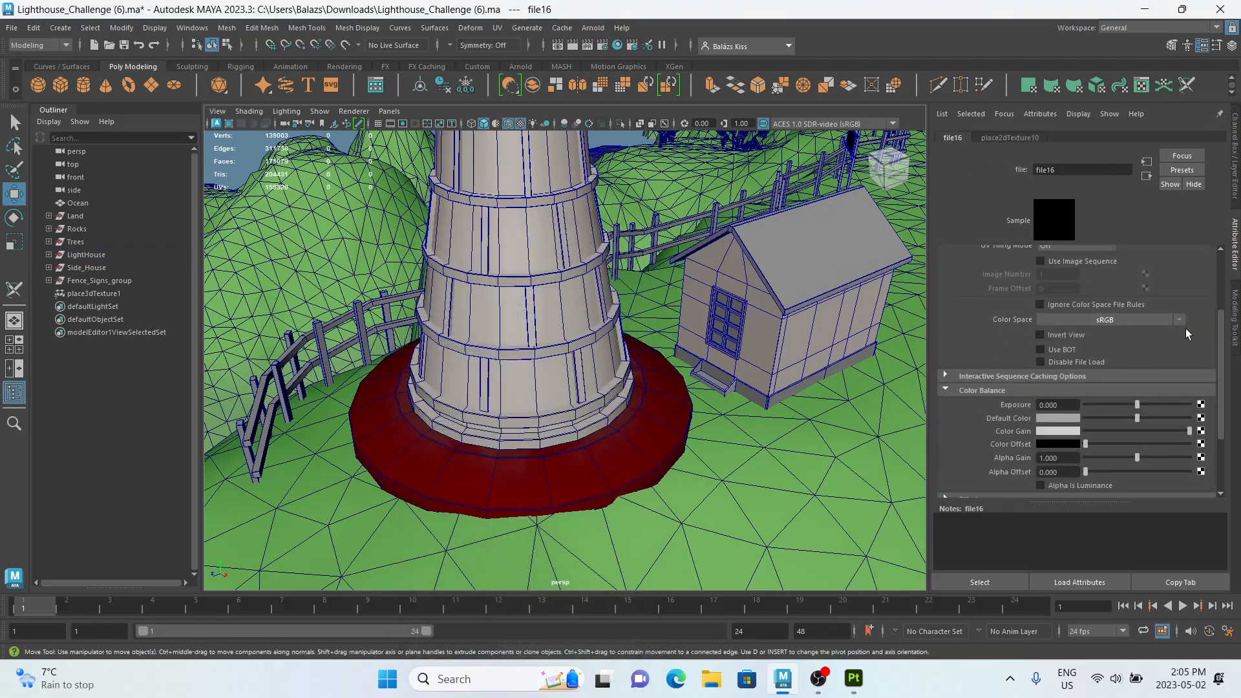
click(1203, 313)
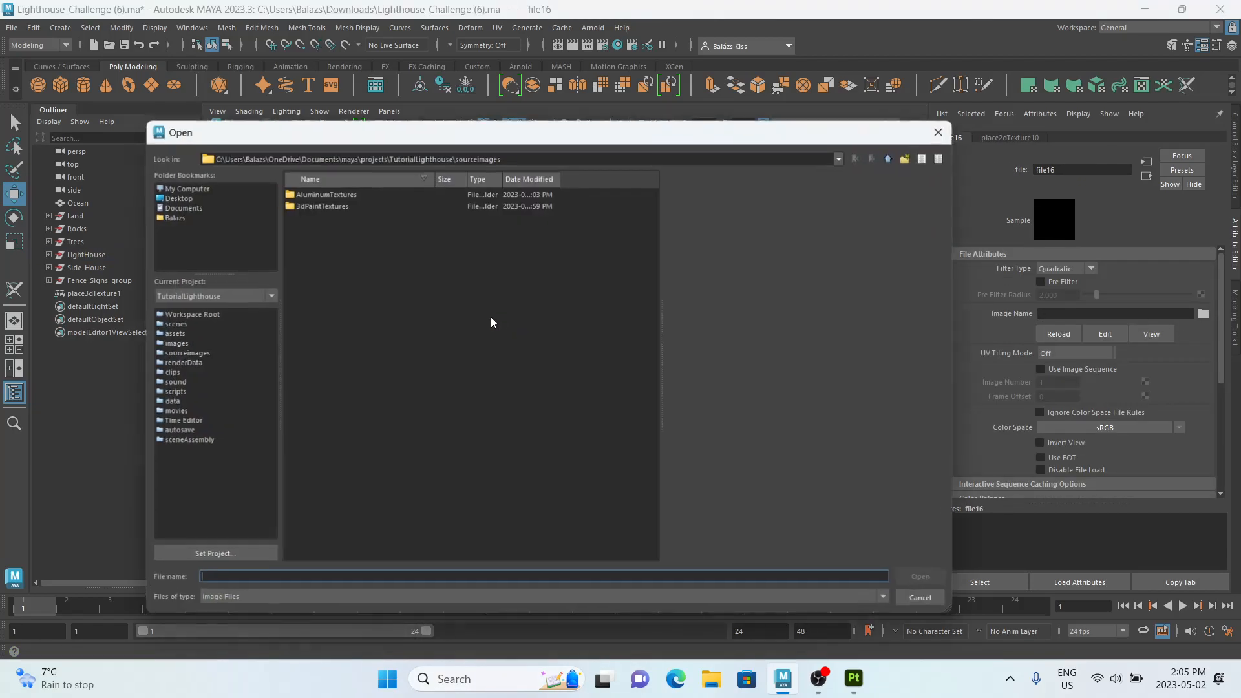
double_click(375, 208)
double_click(346, 194)
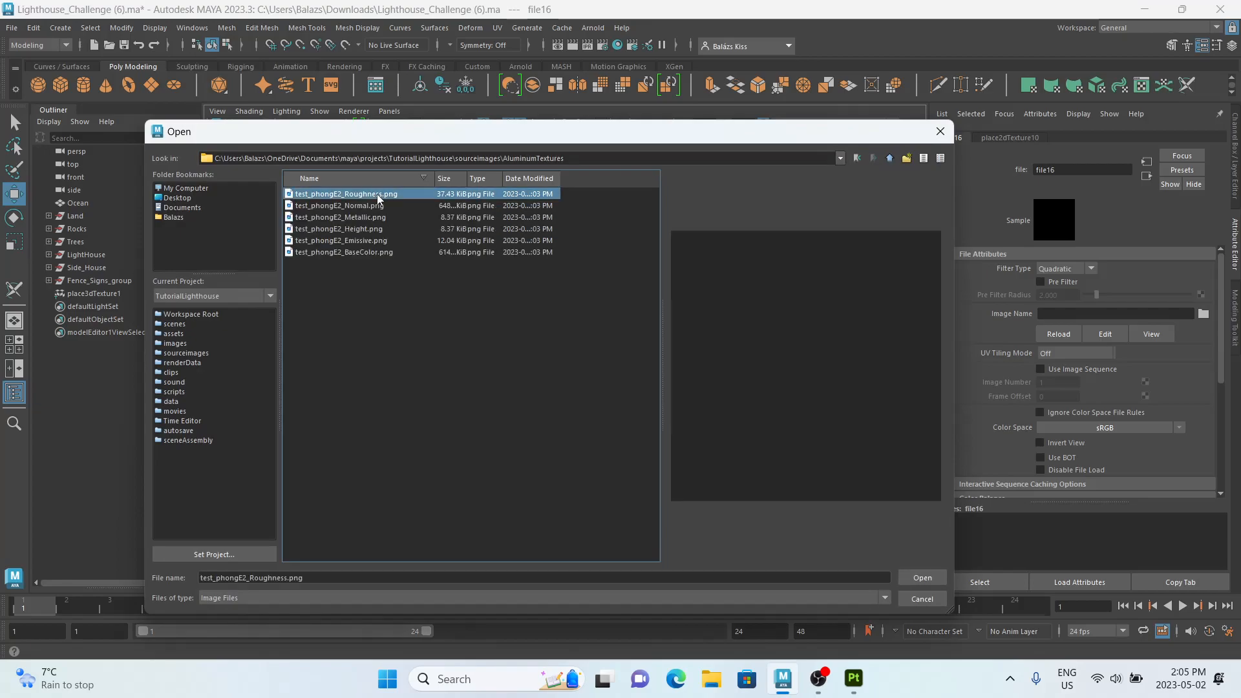
Set the roughness file texture's color space to Raw and enable Alpha Is Luminance.
click(1126, 424)
click(1109, 466)
scroll(1035, 426, down, 3)
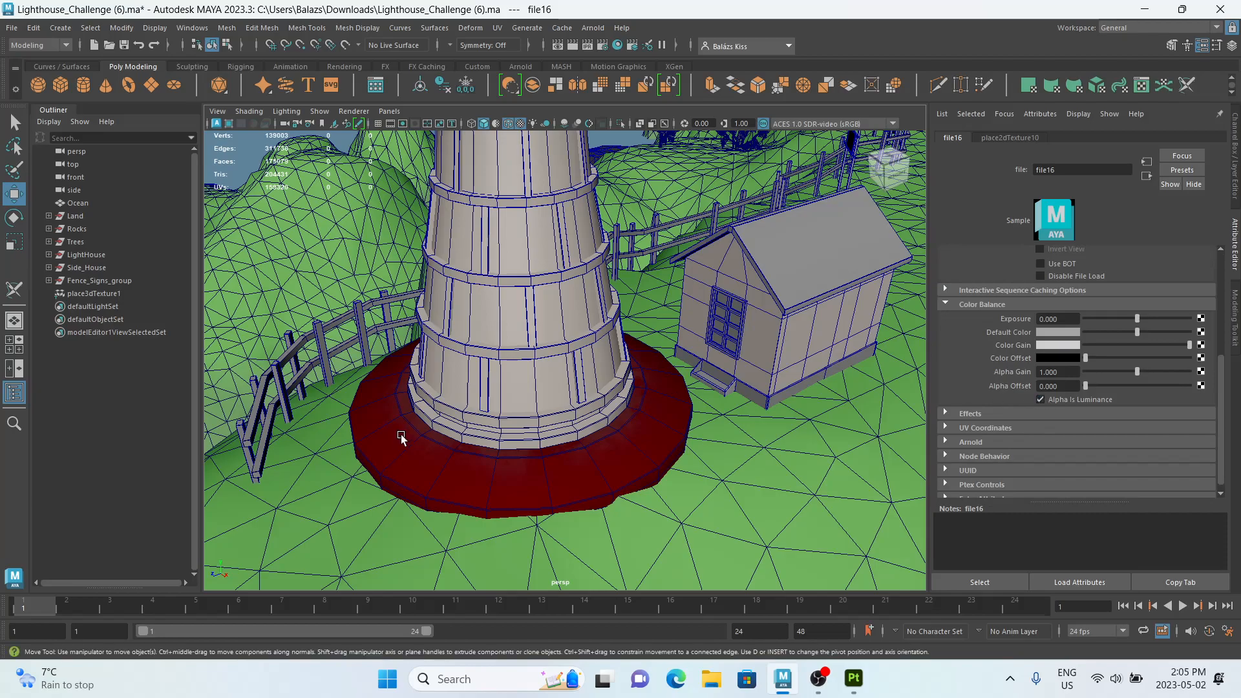
Connect a file texture to Bump Mapping in the Geometry settings of the lighthouse base's material.
click(437, 470)
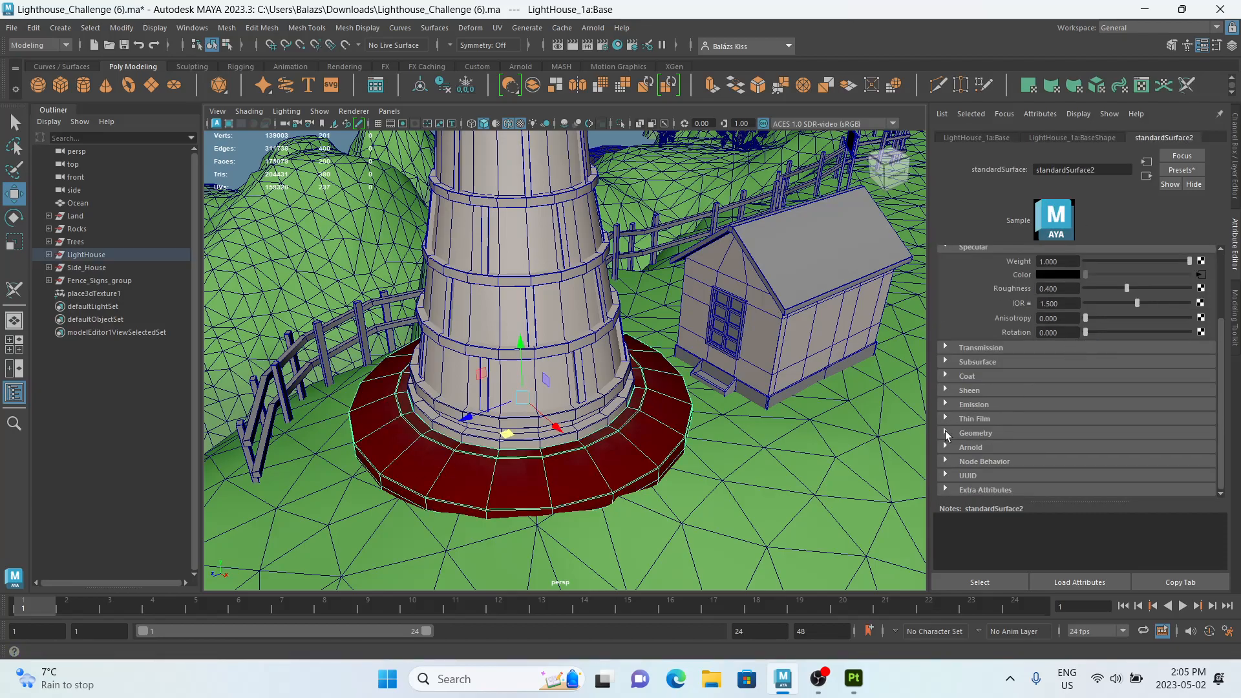
click(946, 433)
scroll(1127, 391, down, 1)
click(1201, 416)
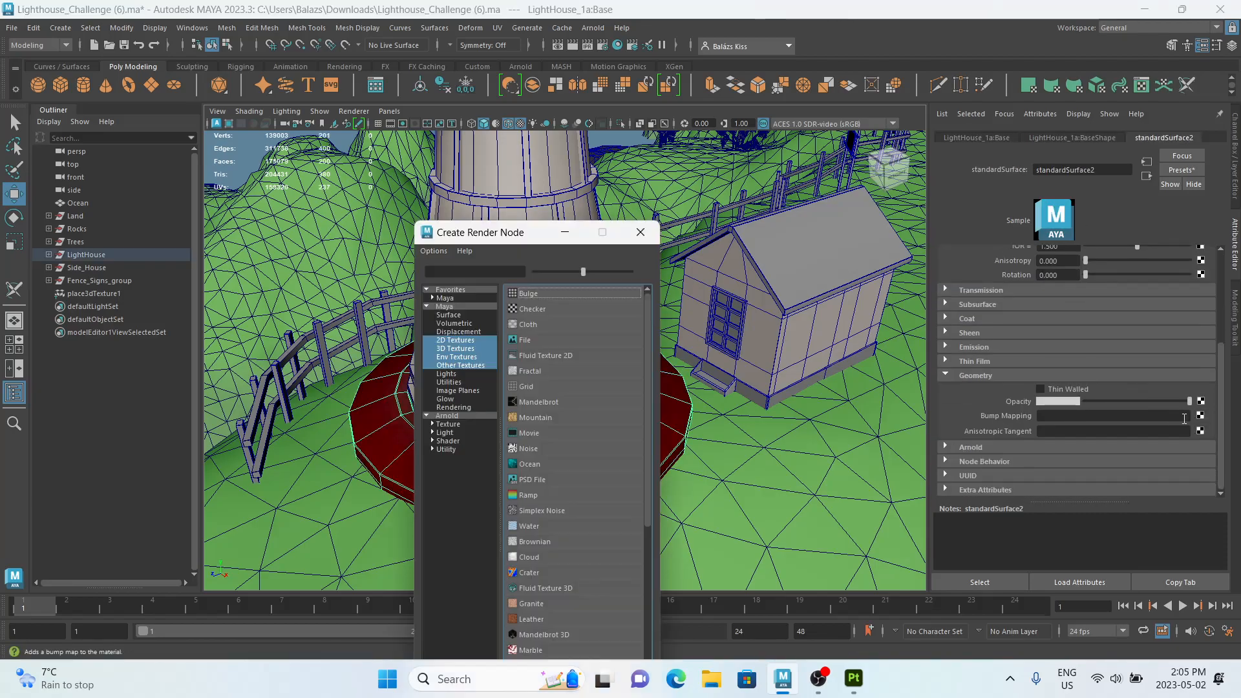
click(525, 340)
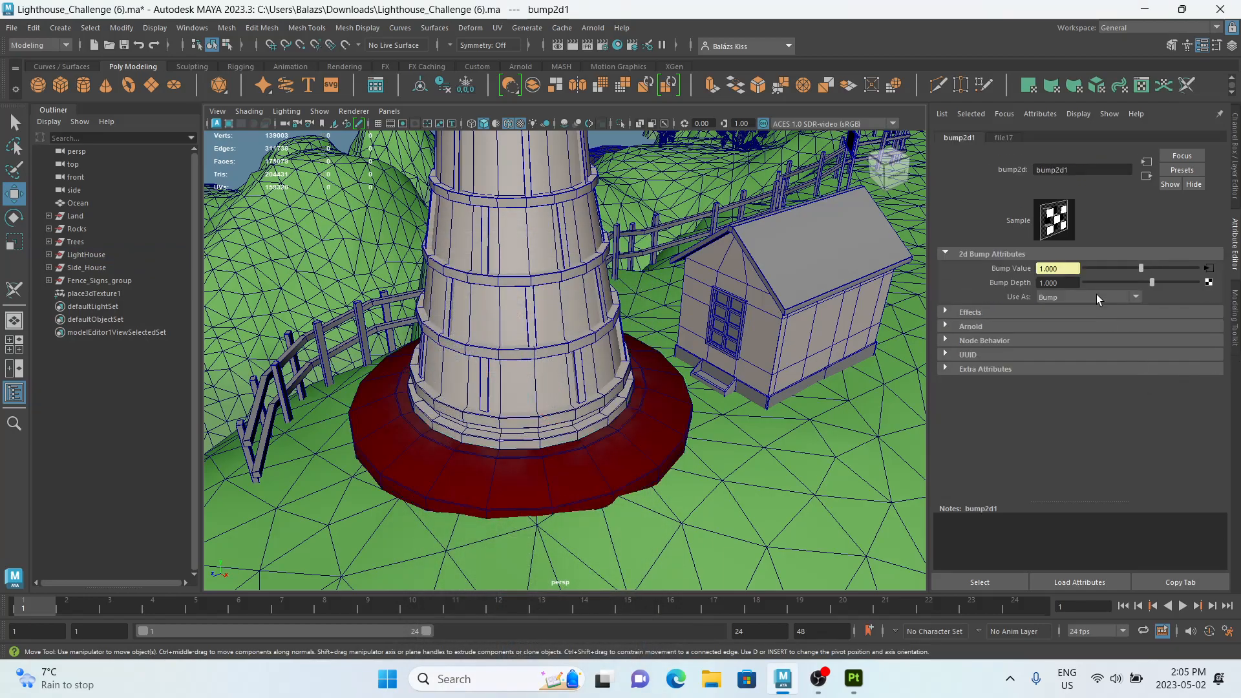
Set the bump node to Tangent Space Normals and turn off Flip R Channel and Flip G Channel in its Arnold settings.
click(1092, 297)
click(1073, 323)
click(944, 311)
click(944, 312)
click(947, 325)
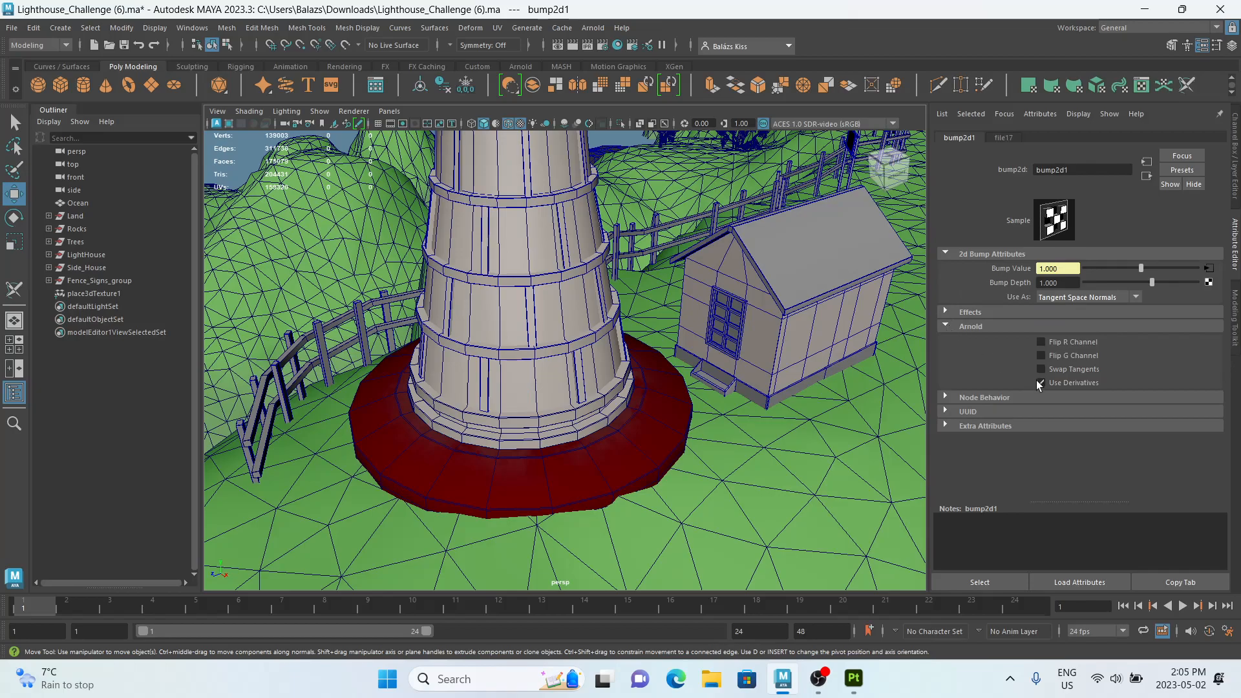
click(1041, 343)
Load test_phongE2_Normal.png from the AluminumTextures folder into the bump node's file texture.
click(1209, 268)
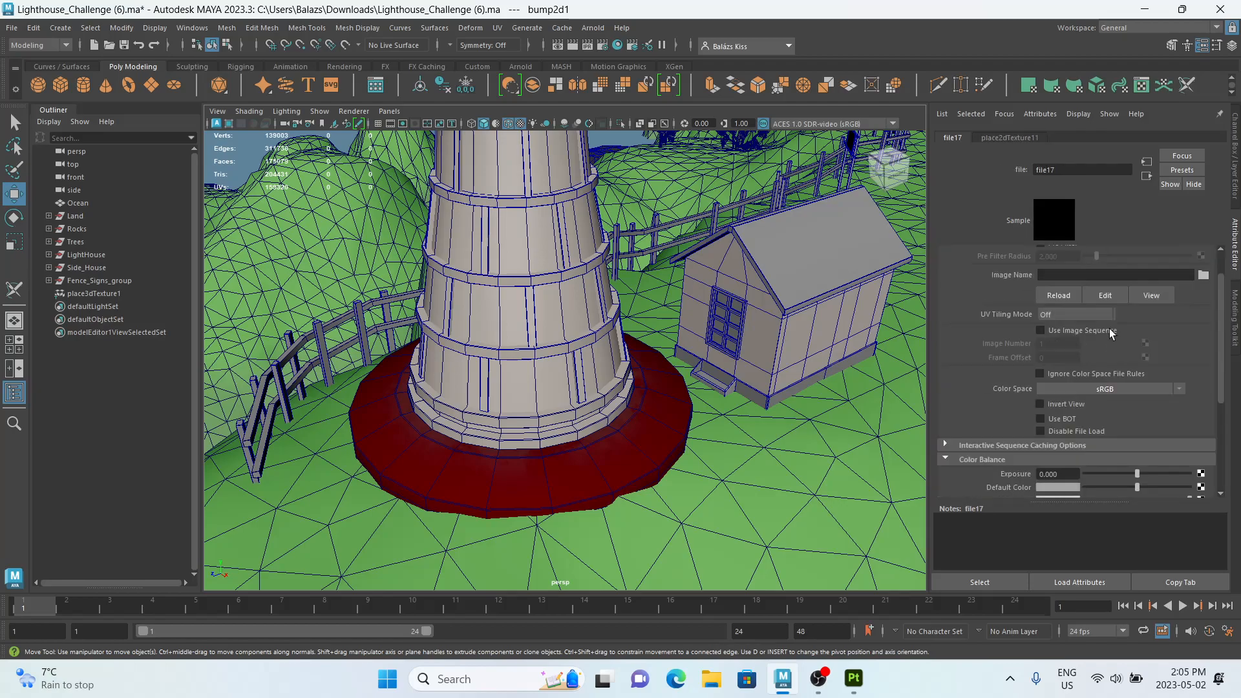
click(1204, 313)
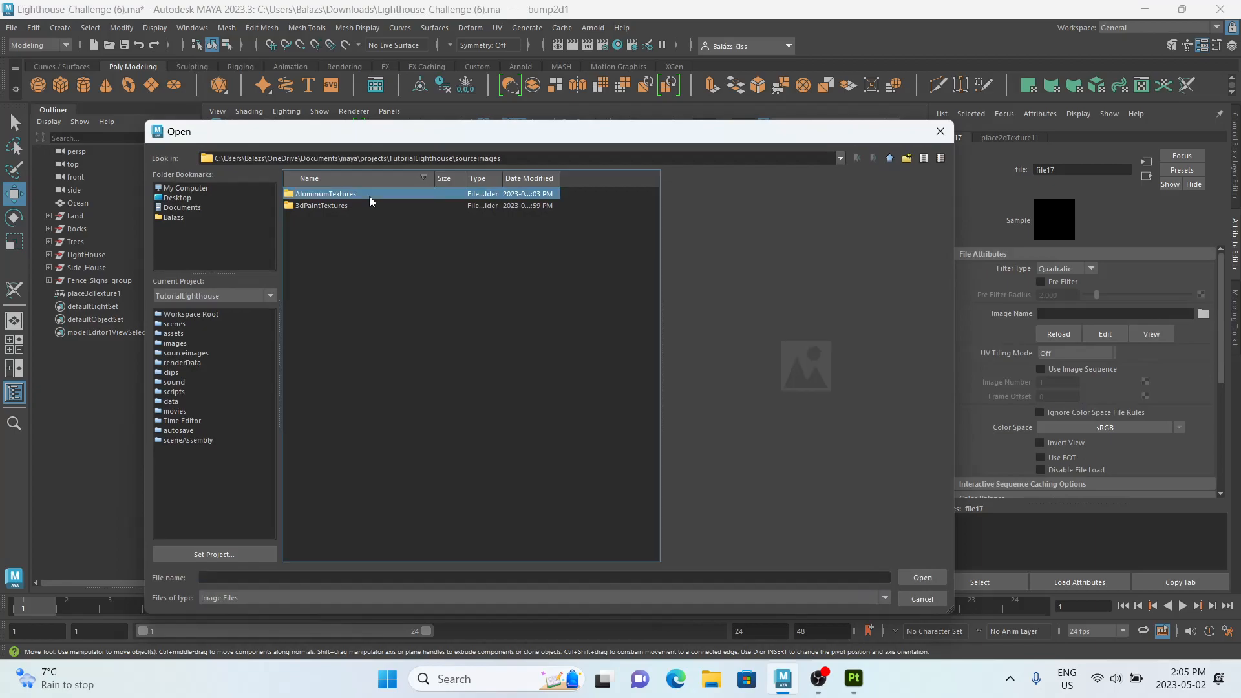
double_click(367, 206)
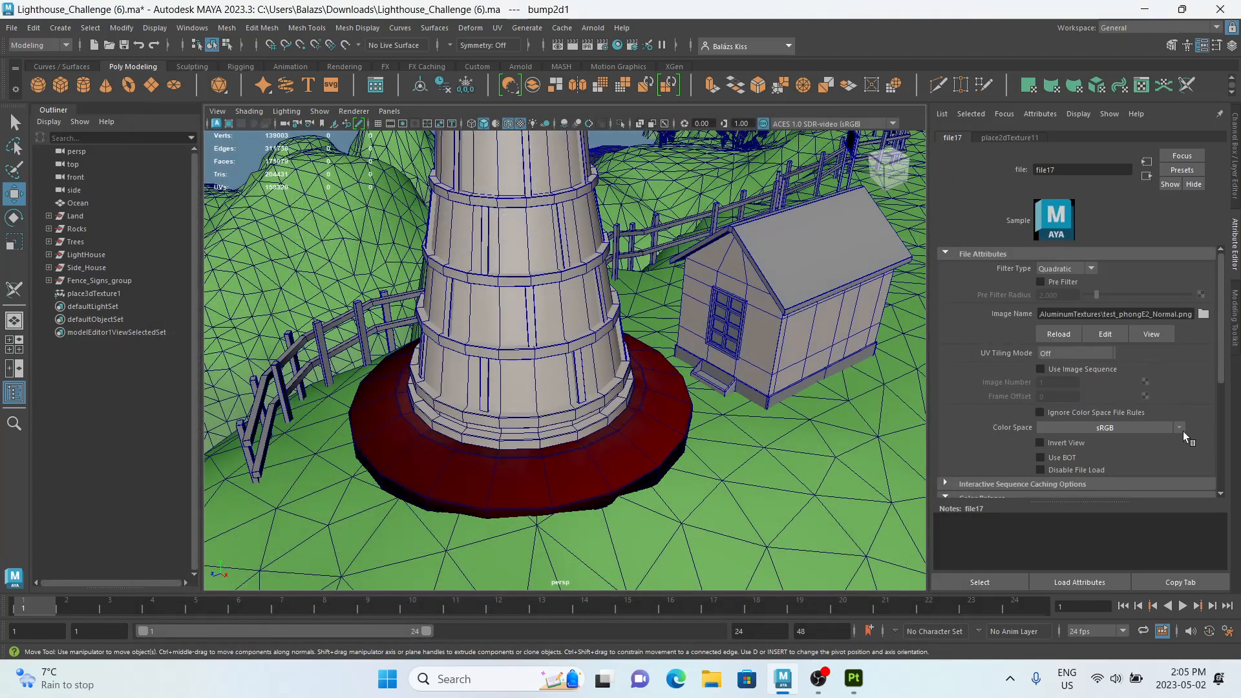
Set the normal map's color space to Raw and enable Alpha Is Luminance.
click(1139, 428)
click(1045, 440)
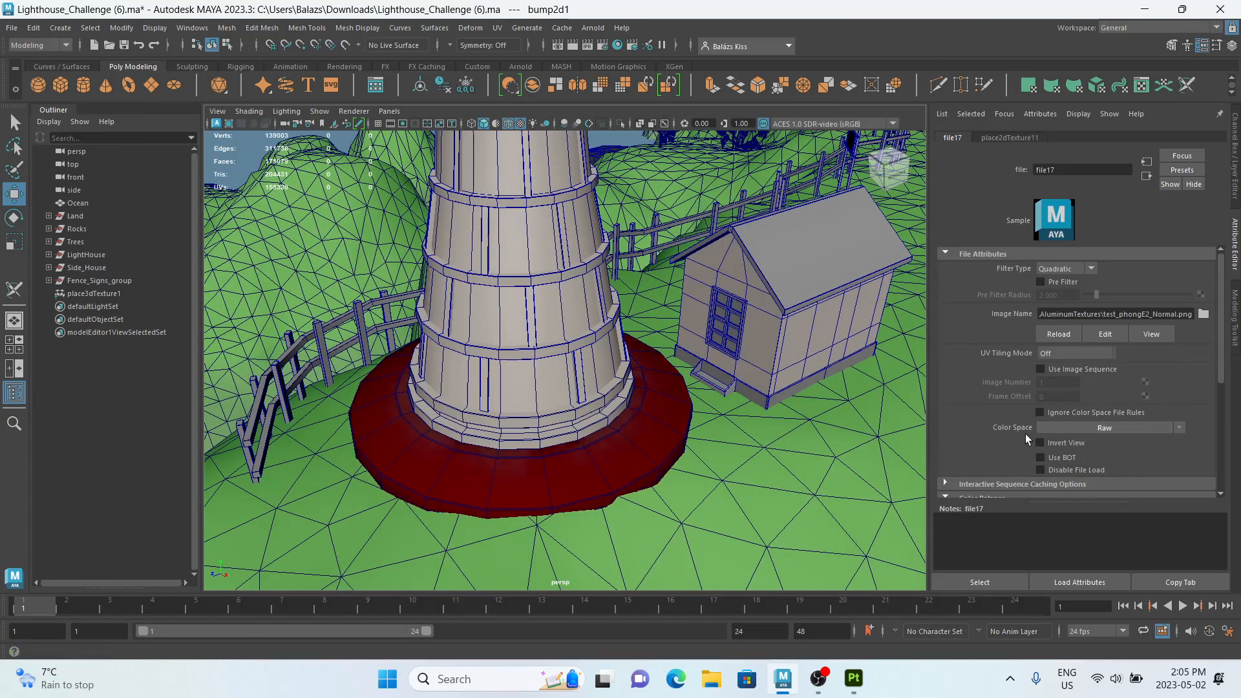
scroll(980, 413, down, 5)
Render the lighthouse from the perspective view in Arnold RenderView, then close the render window.
mouse_move(582, 362)
alt+mouse_down()
mouse_move(569, 388)
mouse_move(582, 349)
mouse_move(592, 373)
alt+mouse_up()
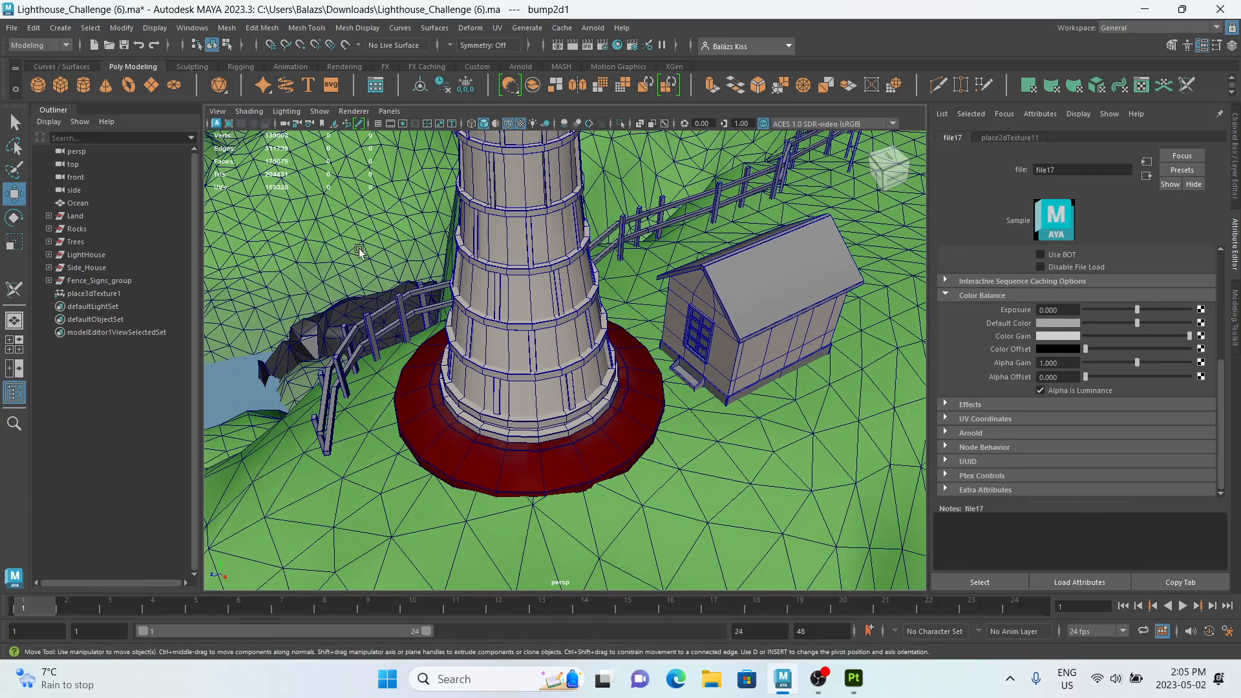
click(593, 27)
mouse_move(698, 96)
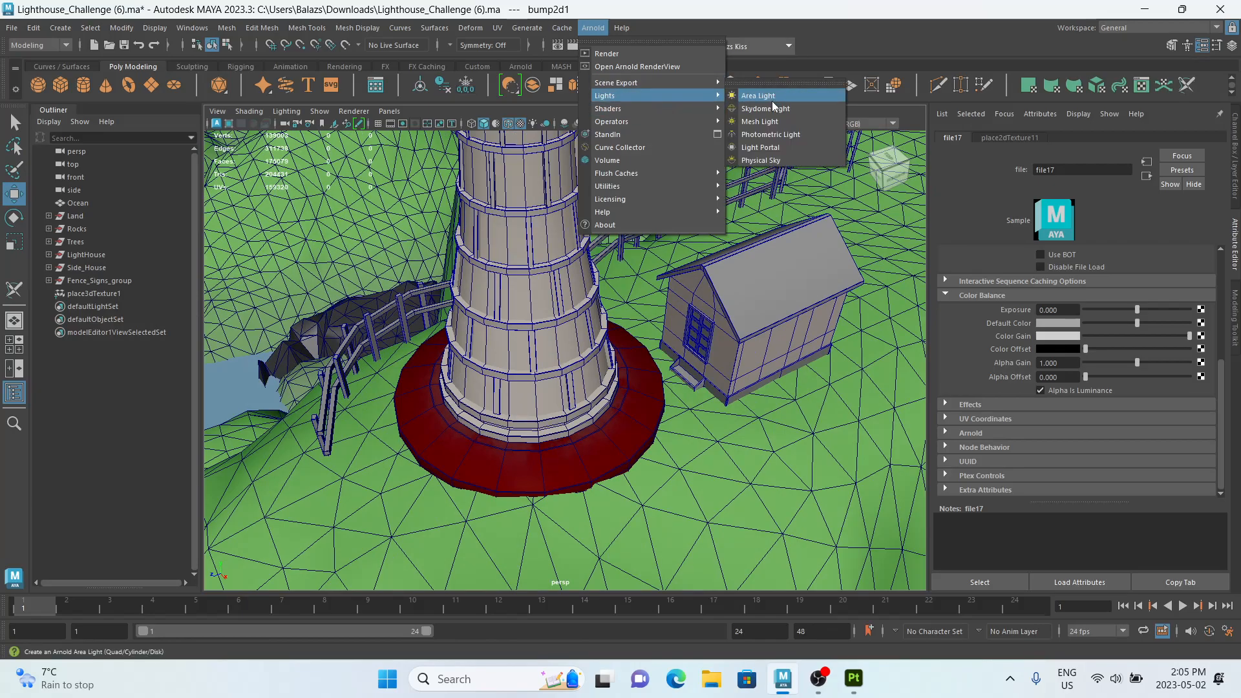
click(593, 28)
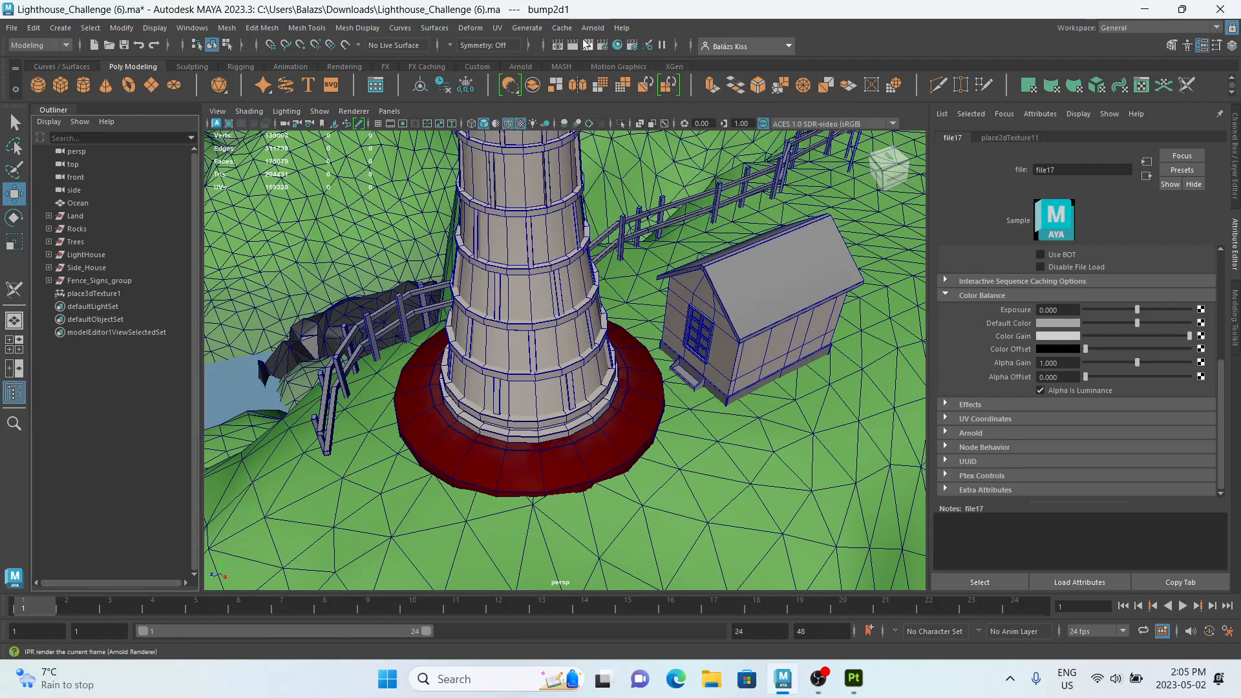
click(586, 45)
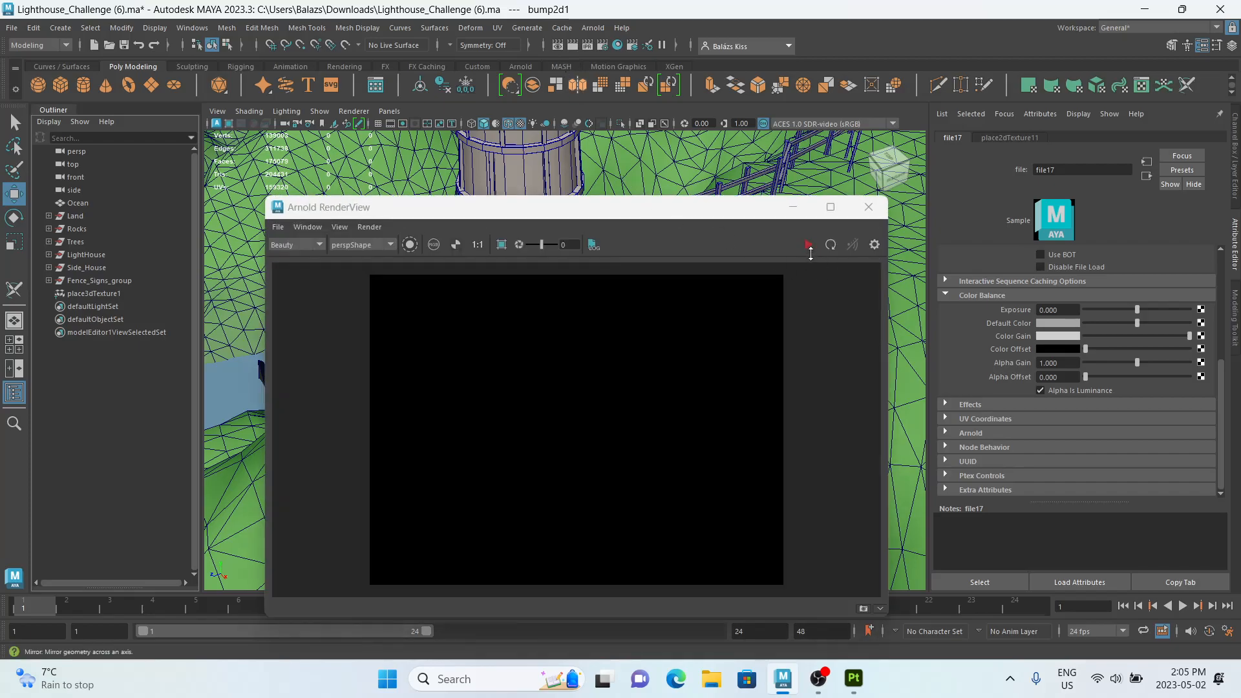
click(809, 245)
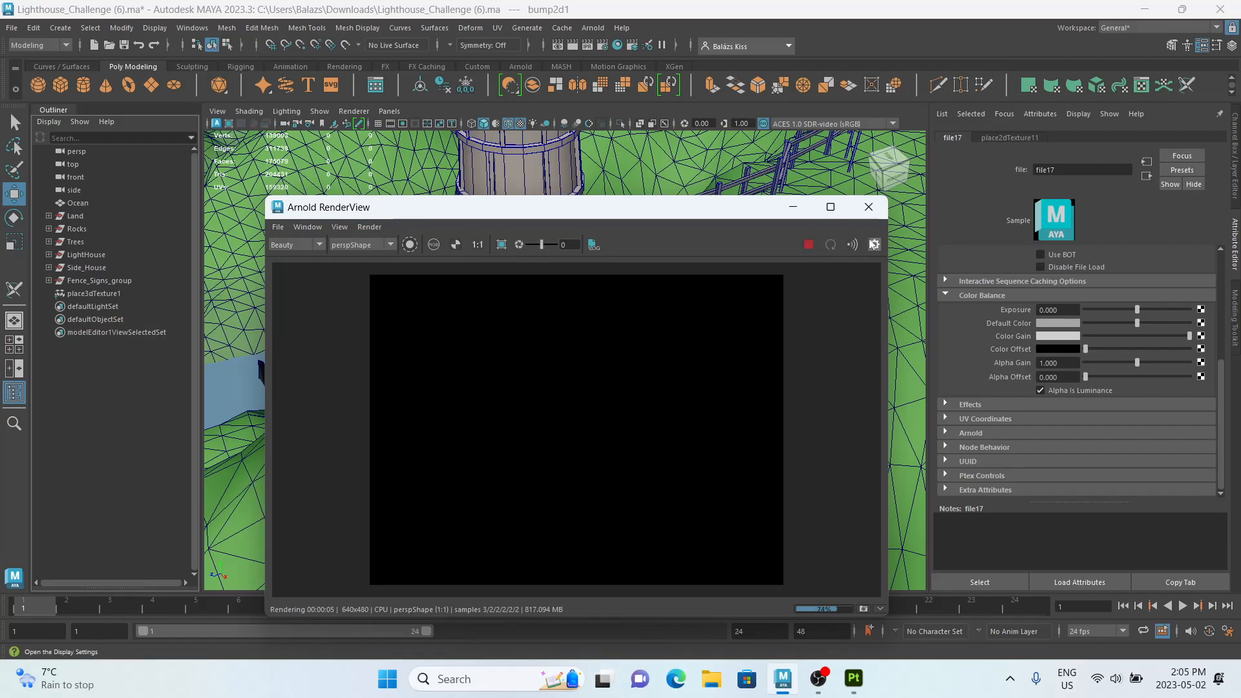
click(868, 207)
Add an Arnold Skydome Light to the scene and render the perspective view again in Arnold RenderView.
click(588, 29)
mouse_move(630, 97)
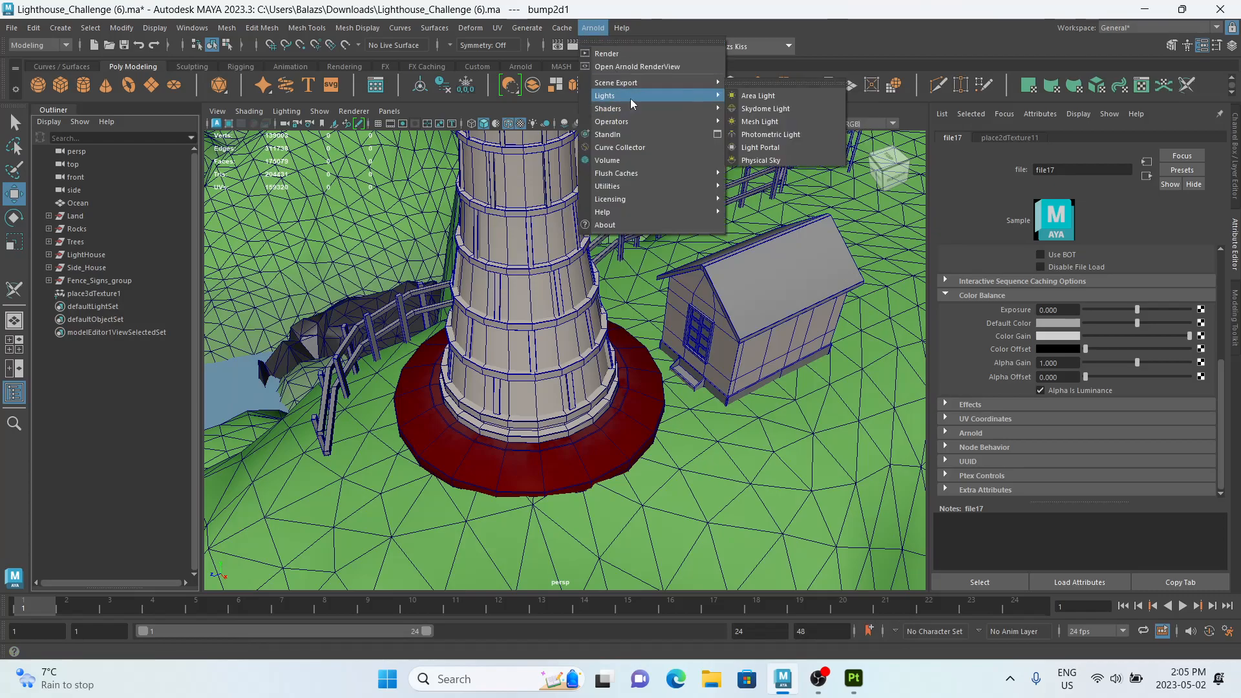
click(766, 109)
click(124, 412)
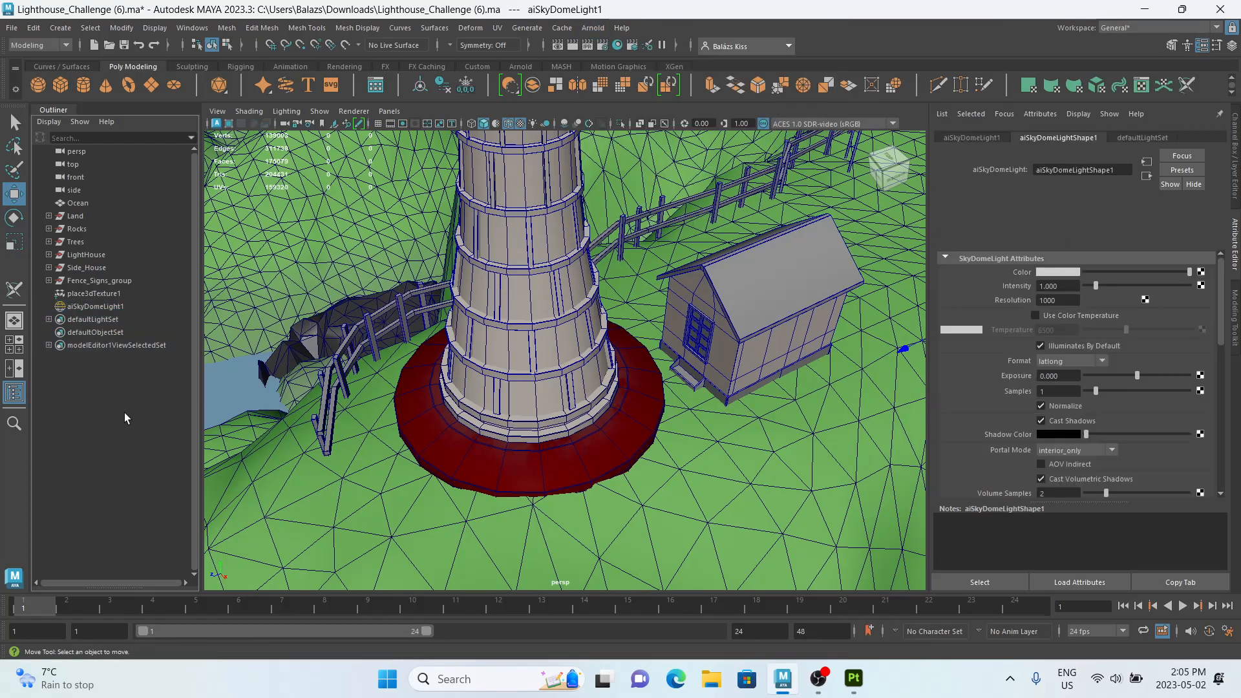
click(129, 306)
click(120, 433)
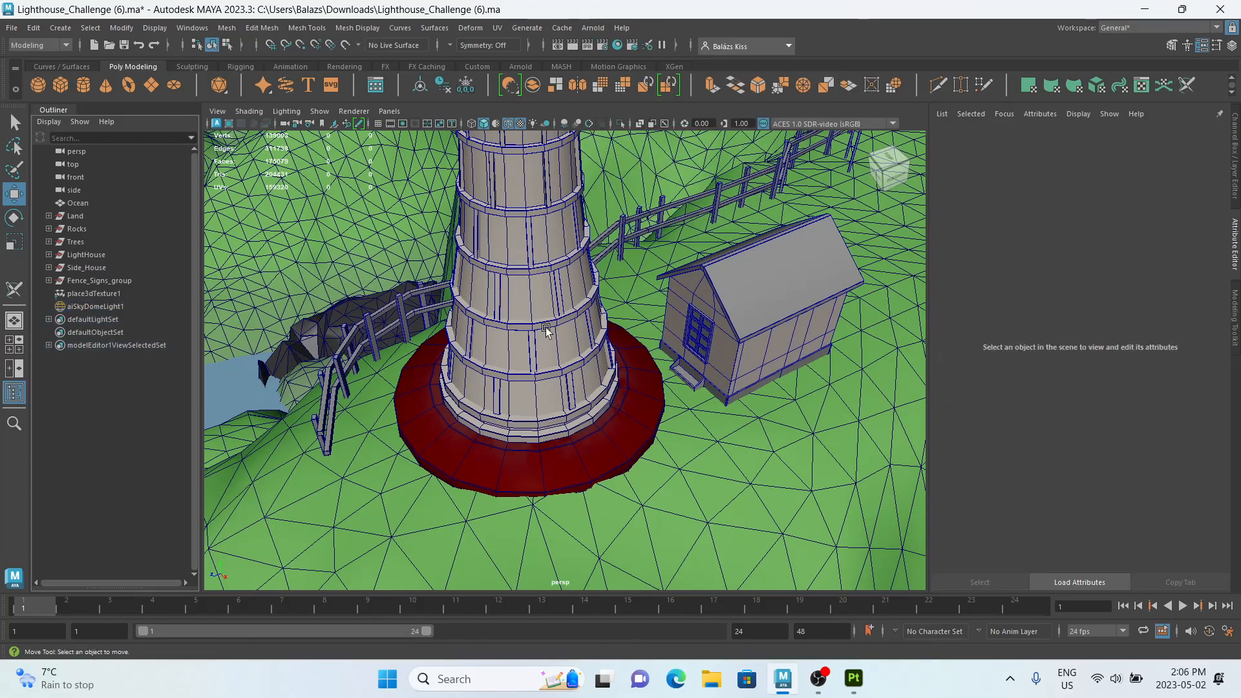
click(567, 45)
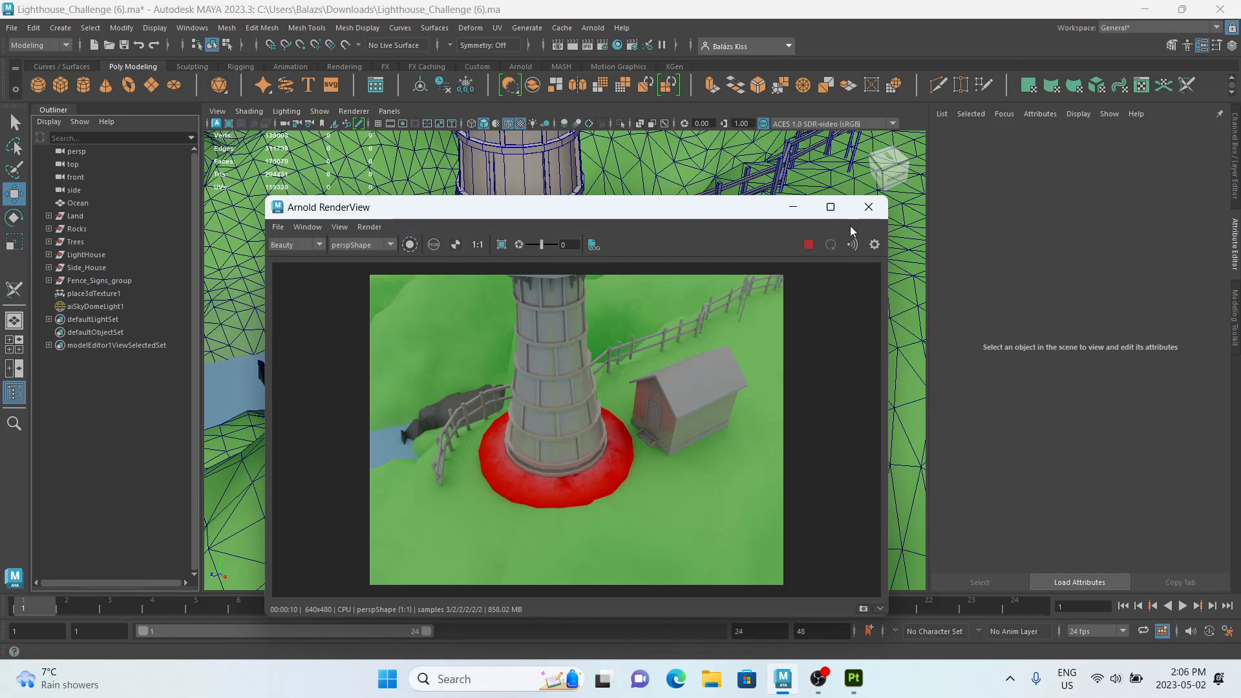
click(868, 207)
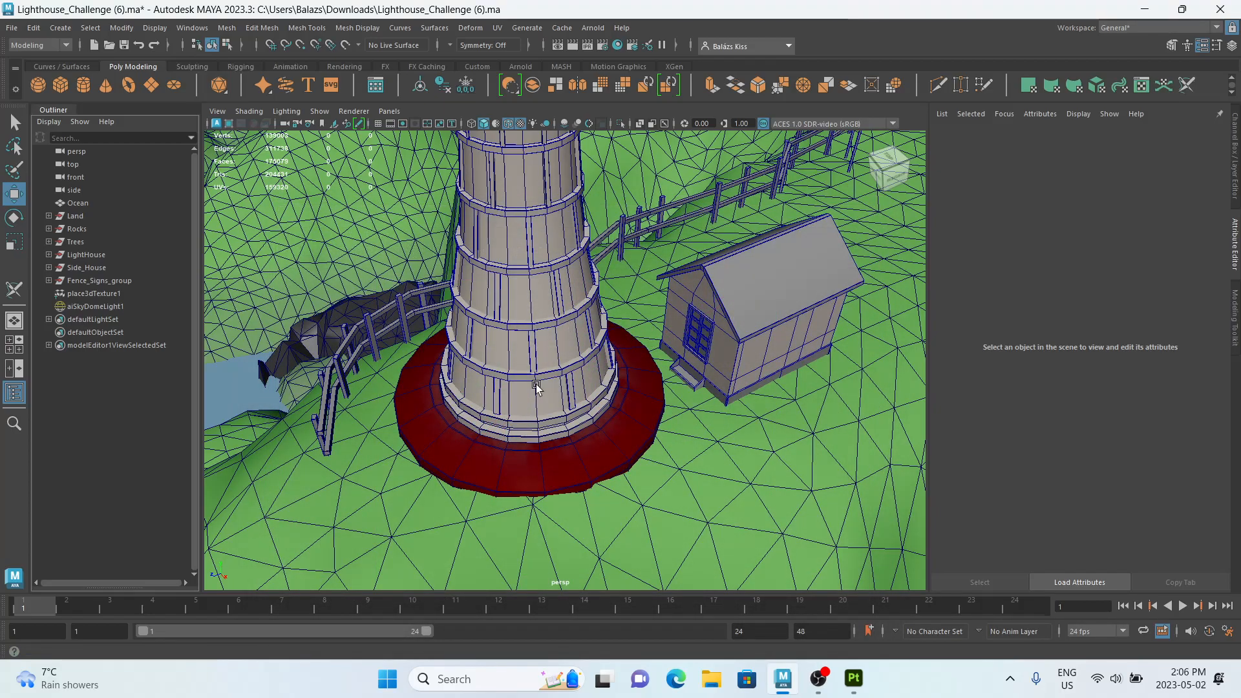